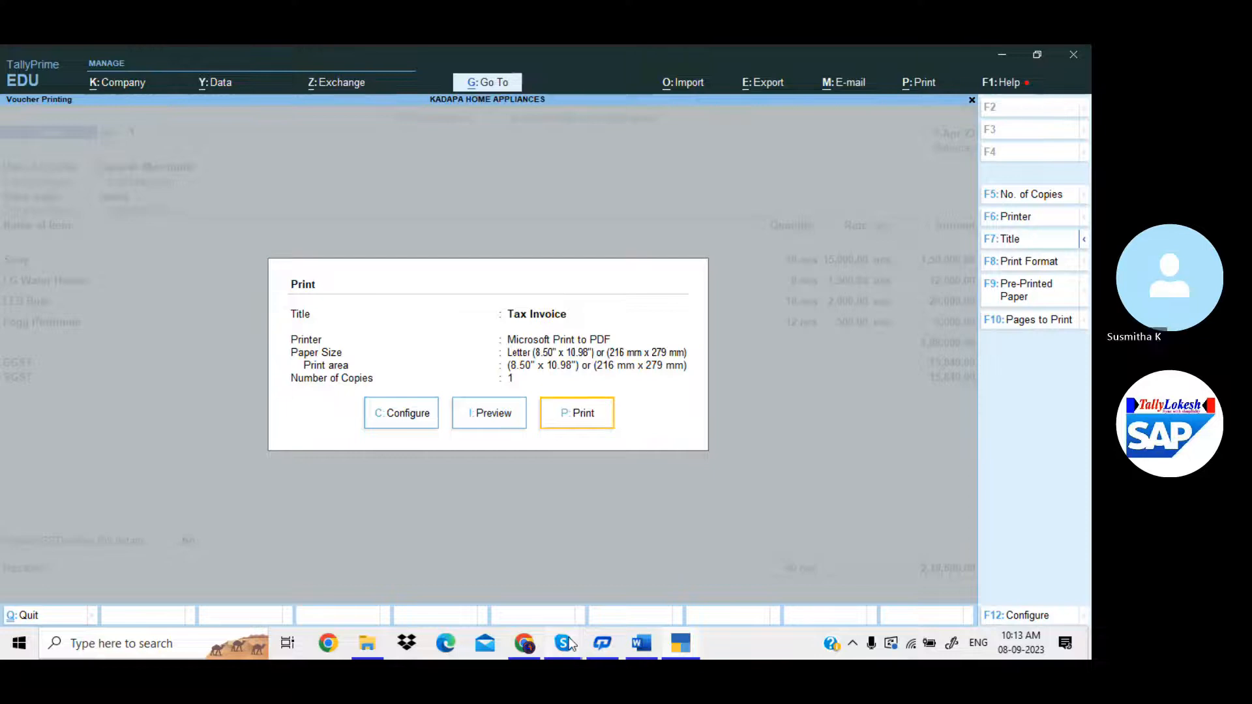
Preview the Tax Invoice enlarged, scroll through it, then close the preview.
{"action": "left_click", "coordinate": [563, 643]}
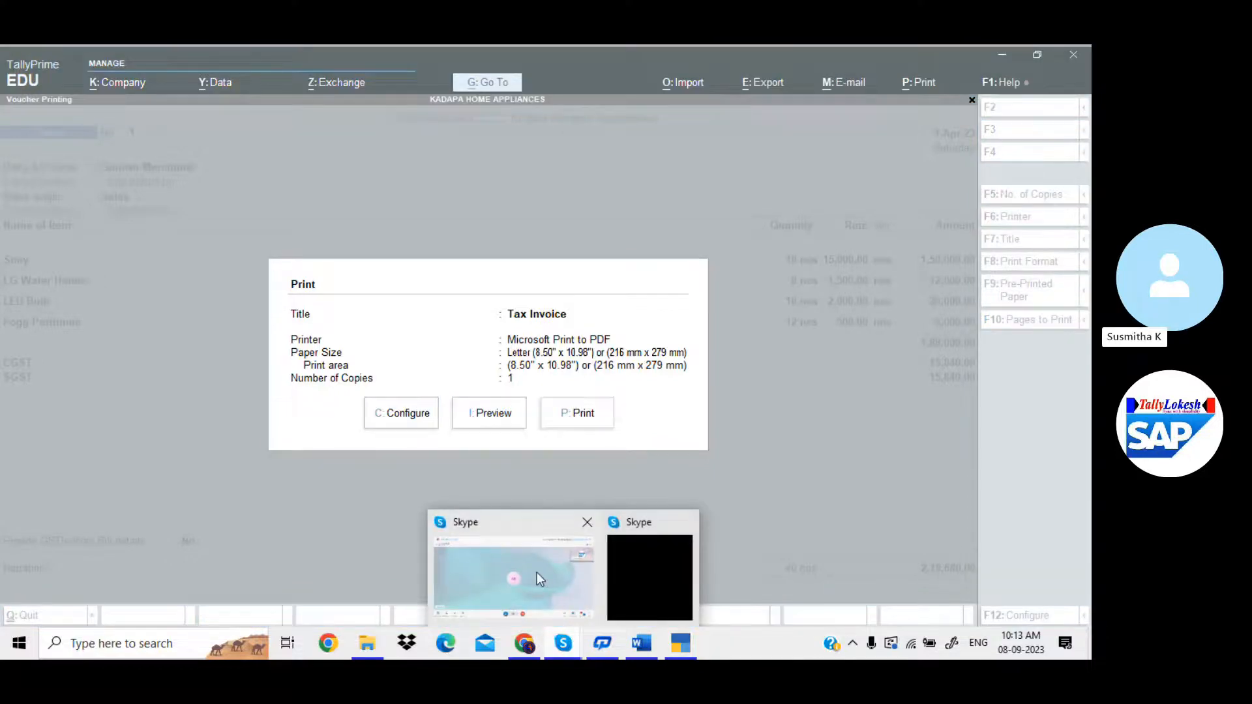
{"action": "left_click", "coordinate": [537, 572]}
{"action": "left_click", "coordinate": [674, 645]}
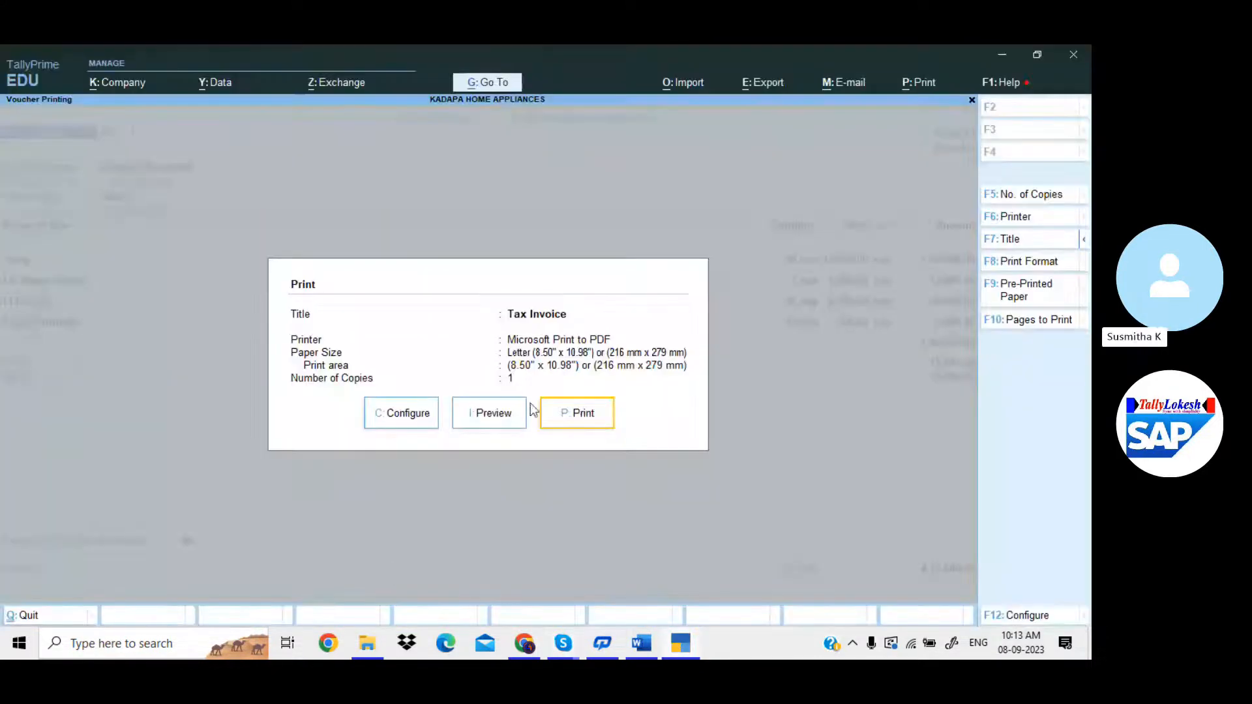
{"action": "left_click", "coordinate": [506, 418]}
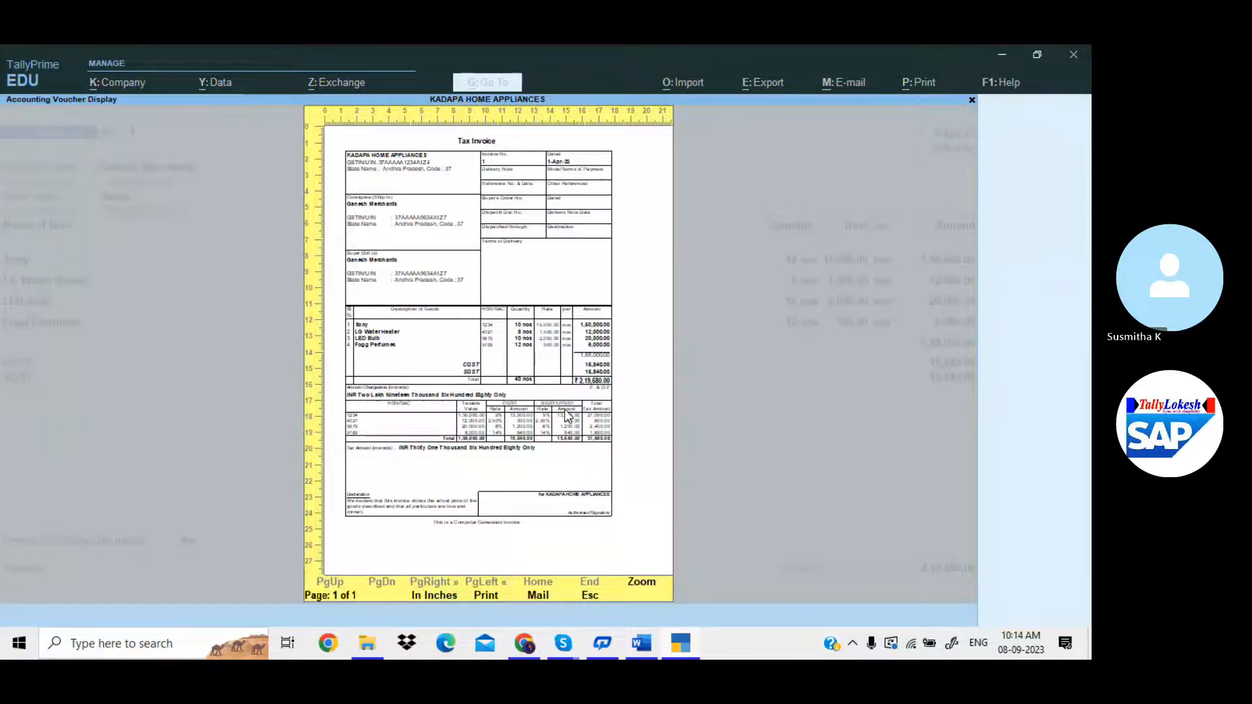
{"action": "key", "text": "alt+z"}
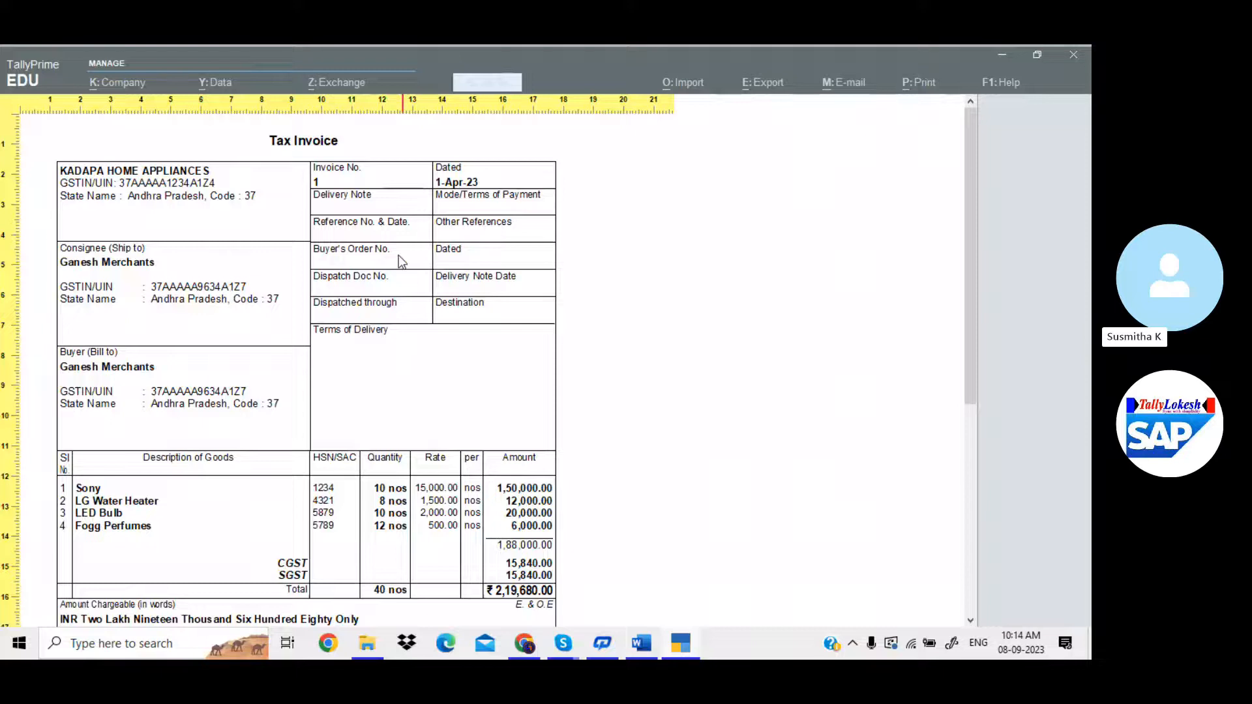
{"action": "scroll", "coordinate": [399, 256], "scroll_direction": "down", "scroll_amount": 1}
{"action": "scroll", "coordinate": [339, 224], "scroll_direction": "down", "scroll_amount": 5}
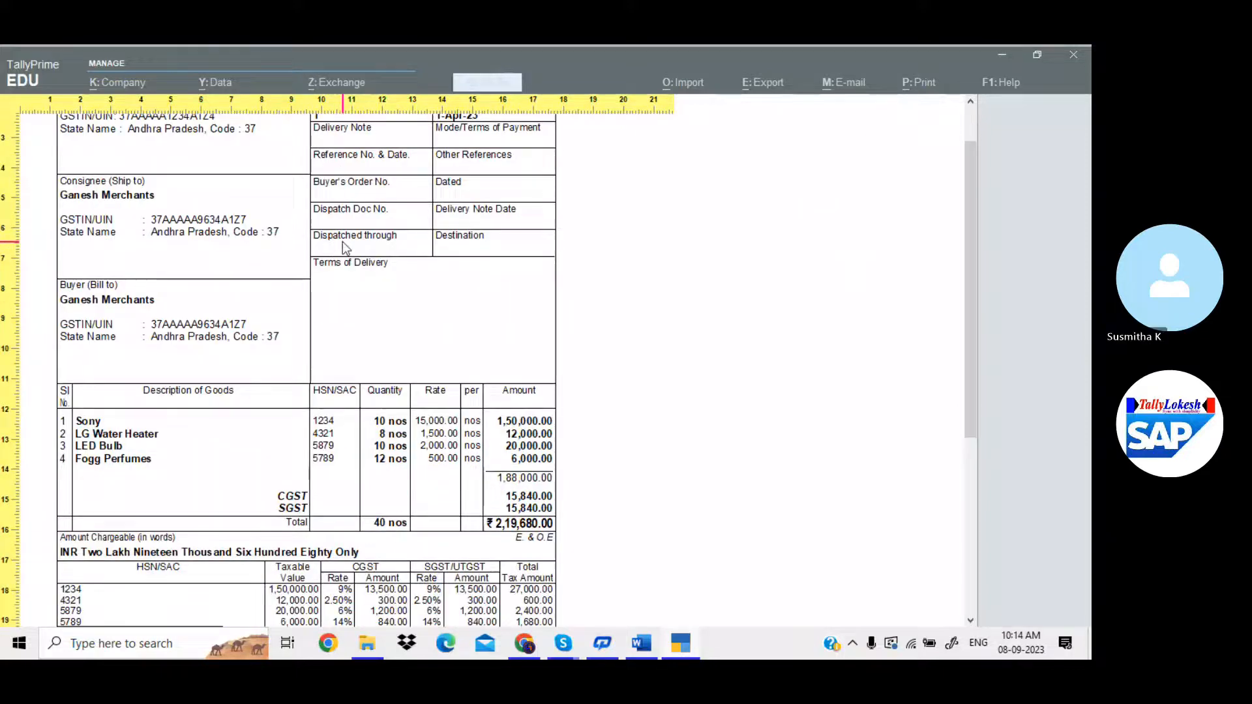
{"action": "scroll", "coordinate": [346, 247], "scroll_direction": "up", "scroll_amount": 1}
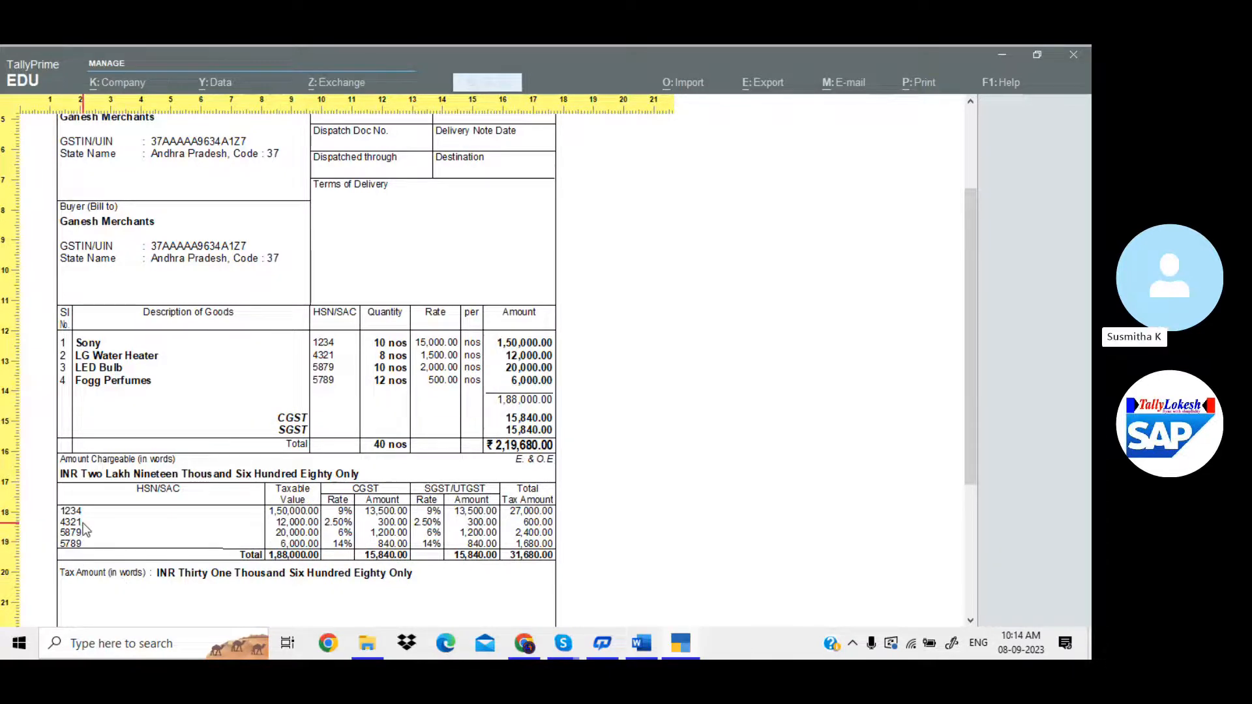
{"action": "scroll", "coordinate": [411, 505], "scroll_direction": "down", "scroll_amount": 2}
{"action": "scroll", "coordinate": [410, 505], "scroll_direction": "up", "scroll_amount": 1}
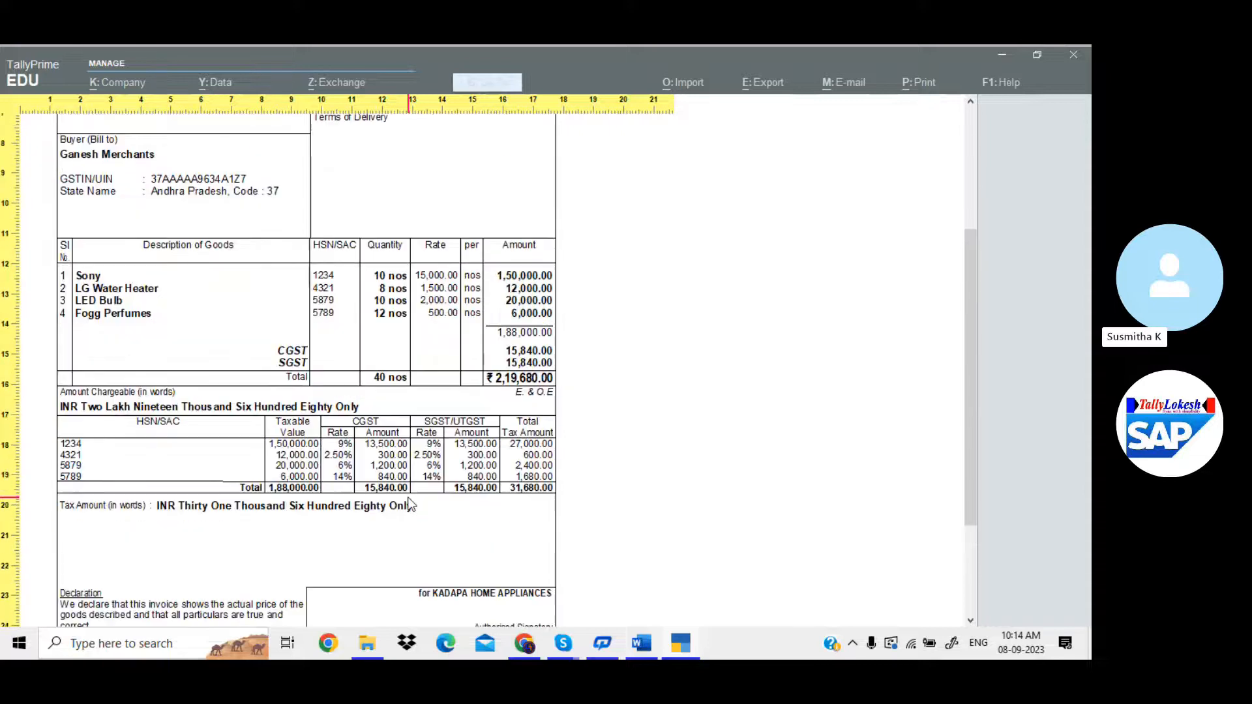
{"action": "scroll", "coordinate": [411, 505], "scroll_direction": "up", "scroll_amount": 3}
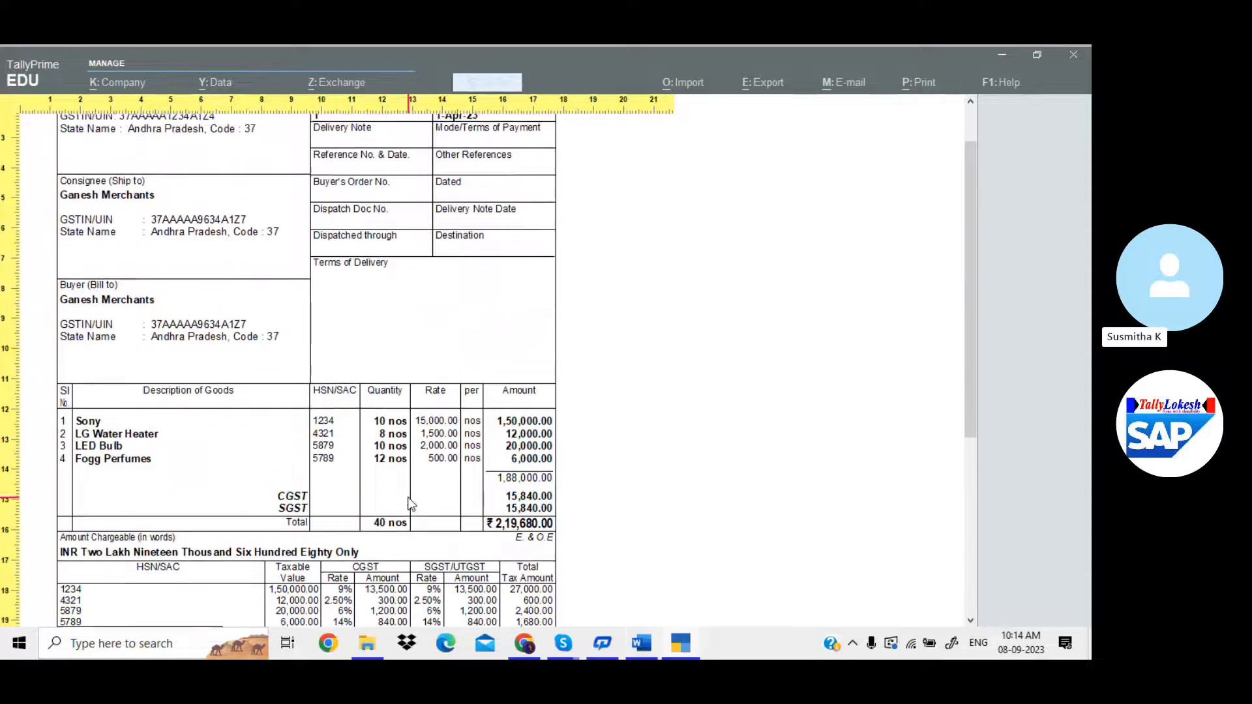
{"action": "scroll", "coordinate": [411, 505], "scroll_direction": "up", "scroll_amount": 1}
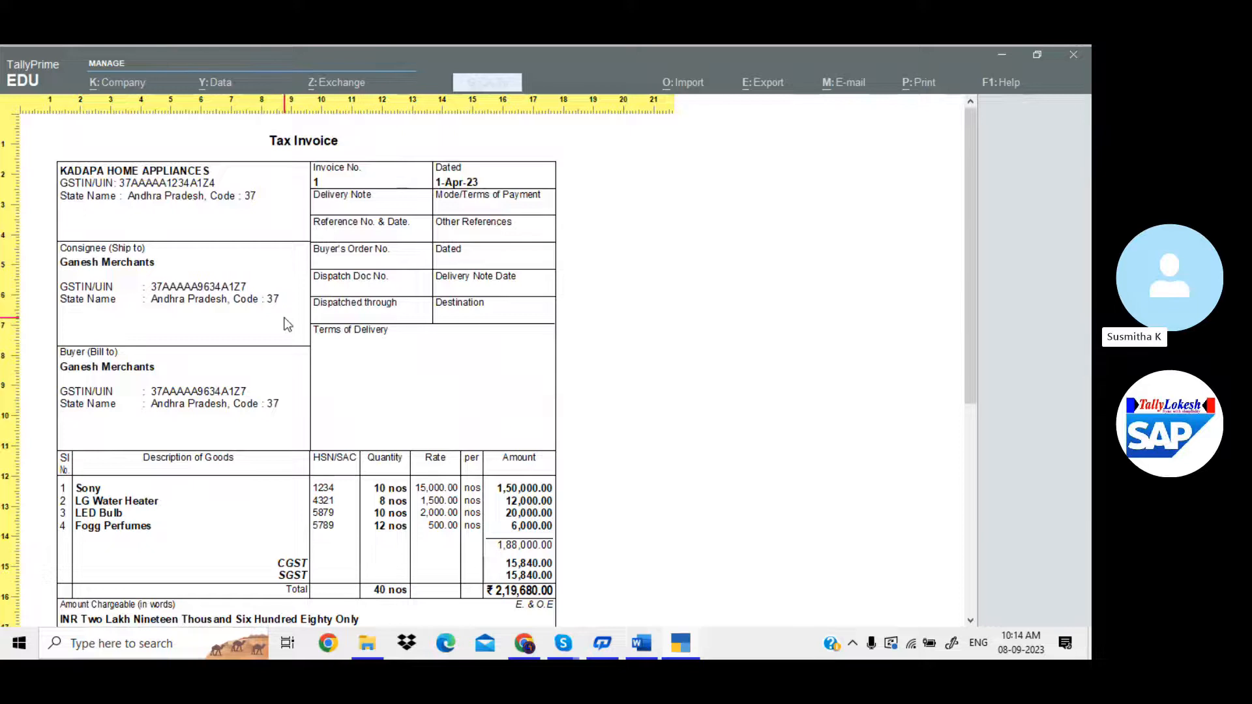
{"action": "key", "text": "Escape"}
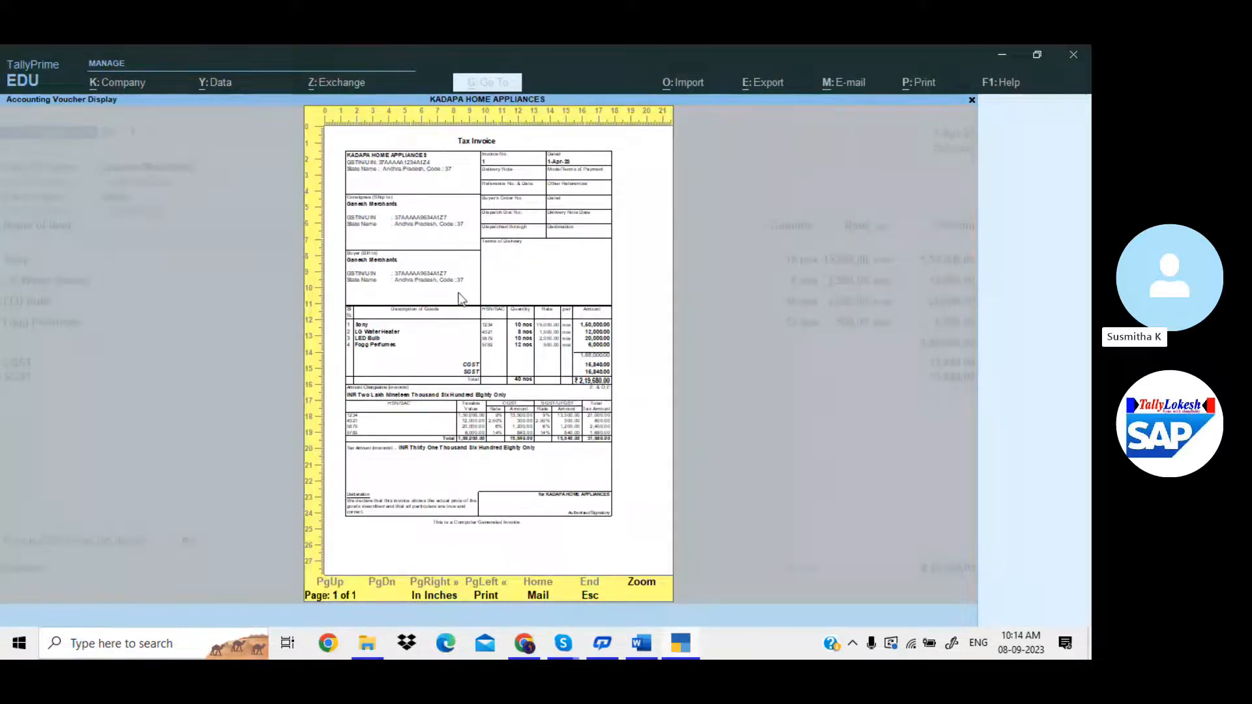
{"action": "key", "text": "Escape"}
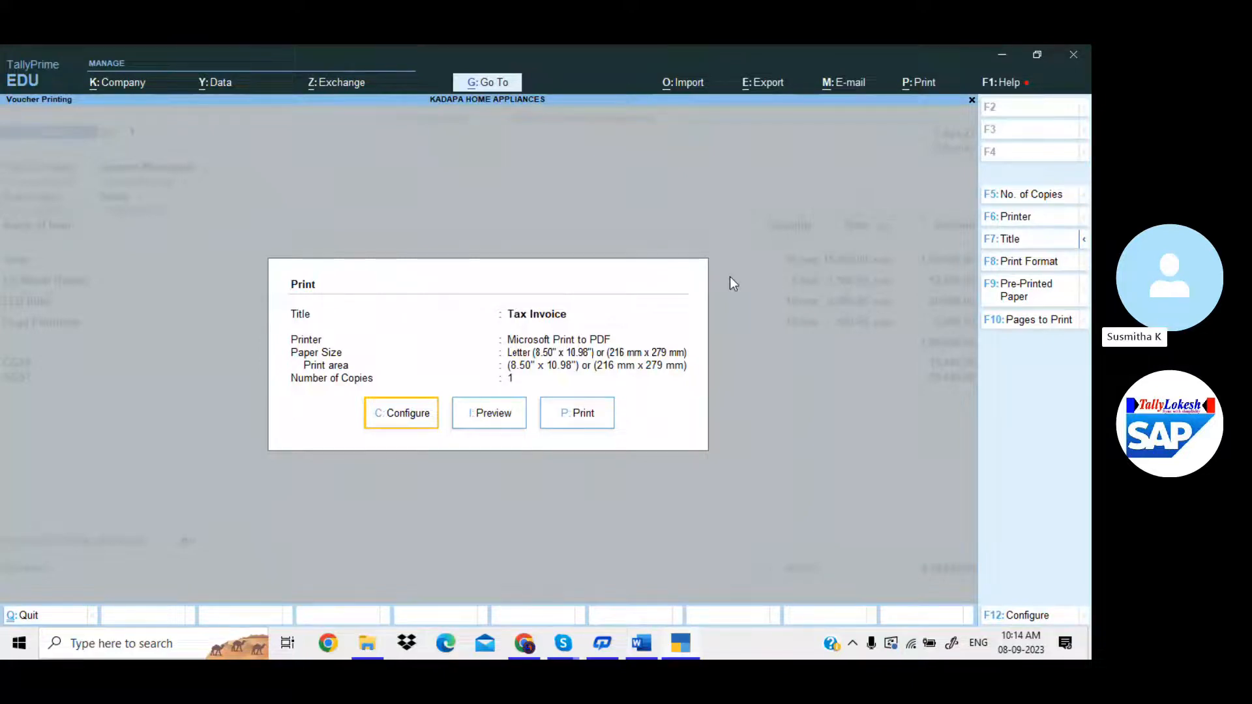
Set Use Simple Invoice format to Yes in the print configuration and accept.
{"action": "key", "text": "c"}
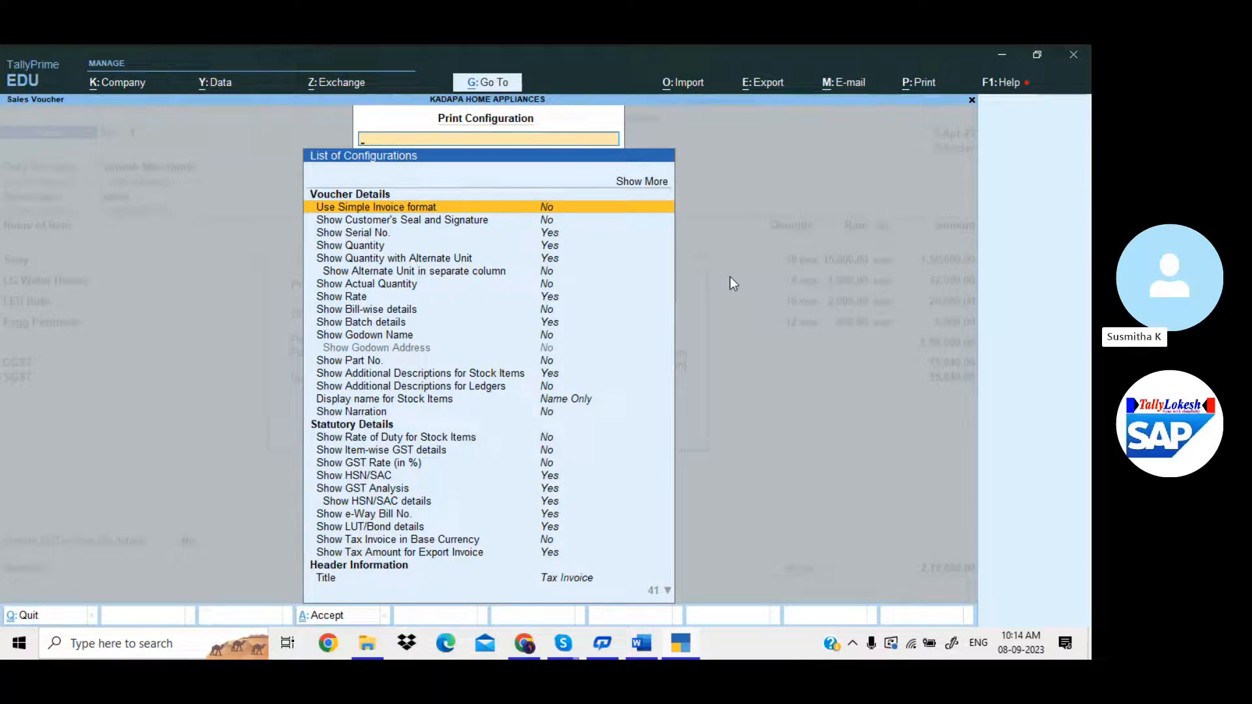
{"action": "key", "text": "Return"}
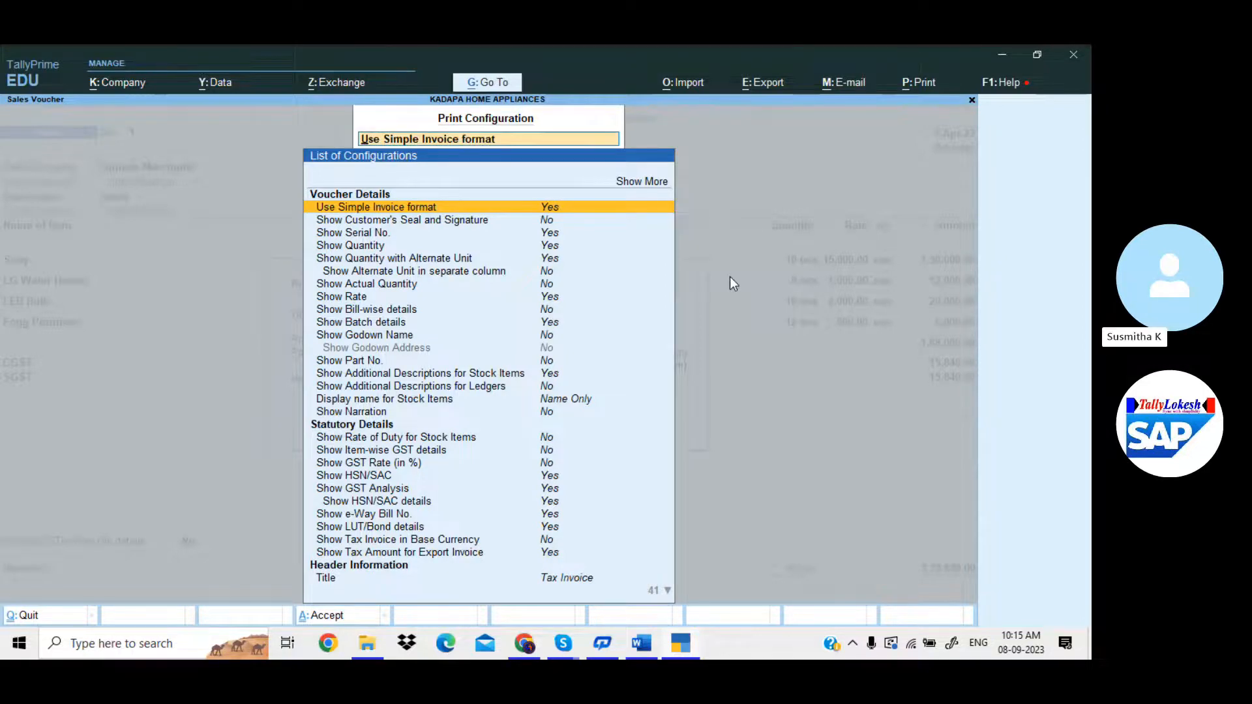
{"action": "key", "text": "Escape"}
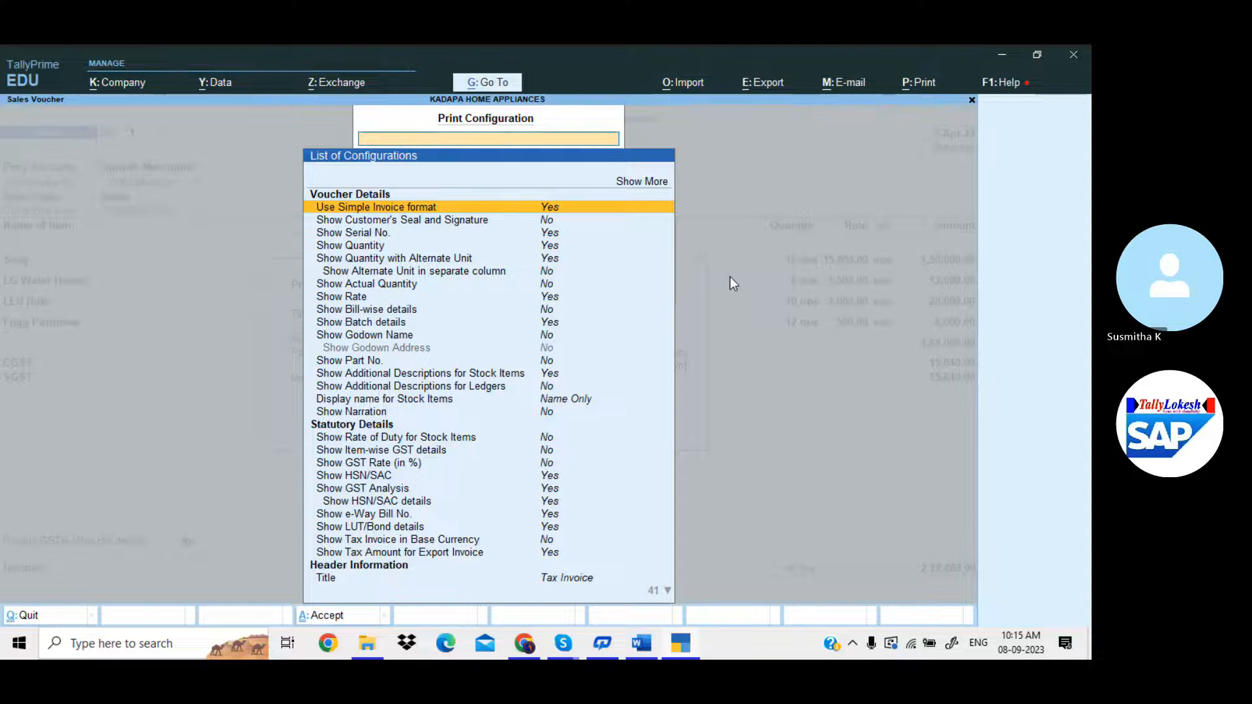
{"action": "key", "text": "ctrl+a"}
Preview the simple-format invoice zoomed in and scroll through it.
{"action": "key", "text": "Right"}
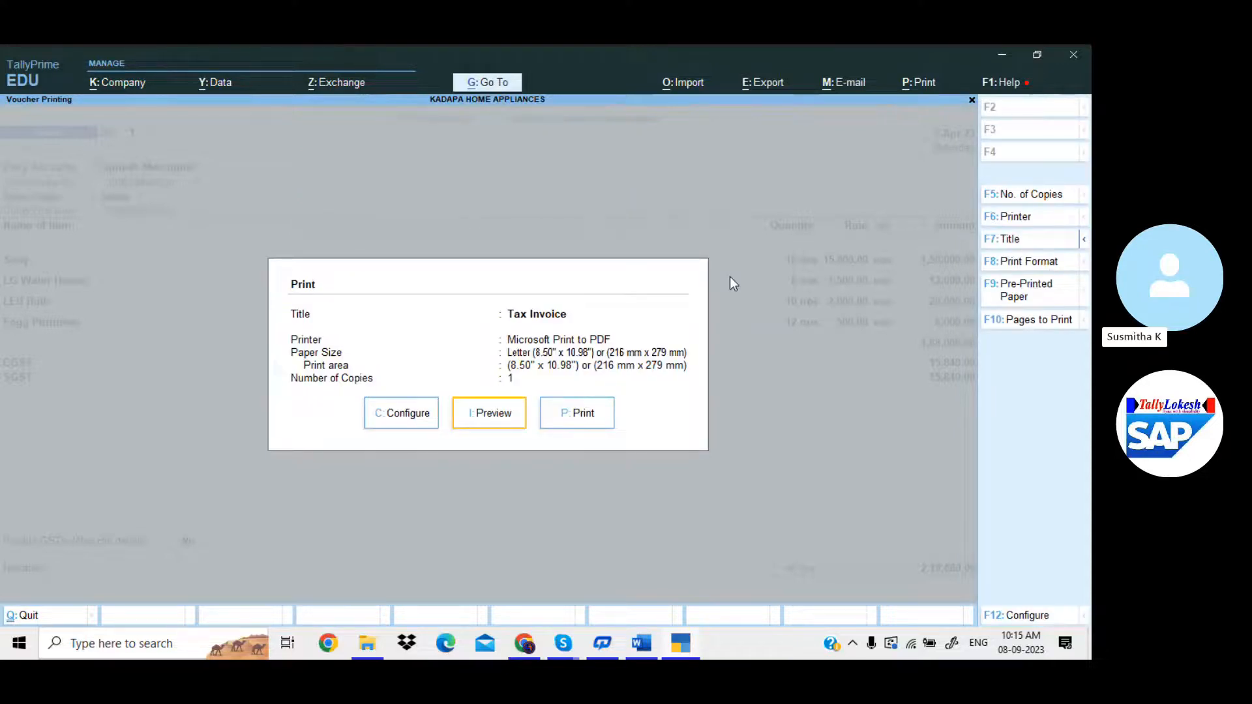
{"action": "key", "text": "Return"}
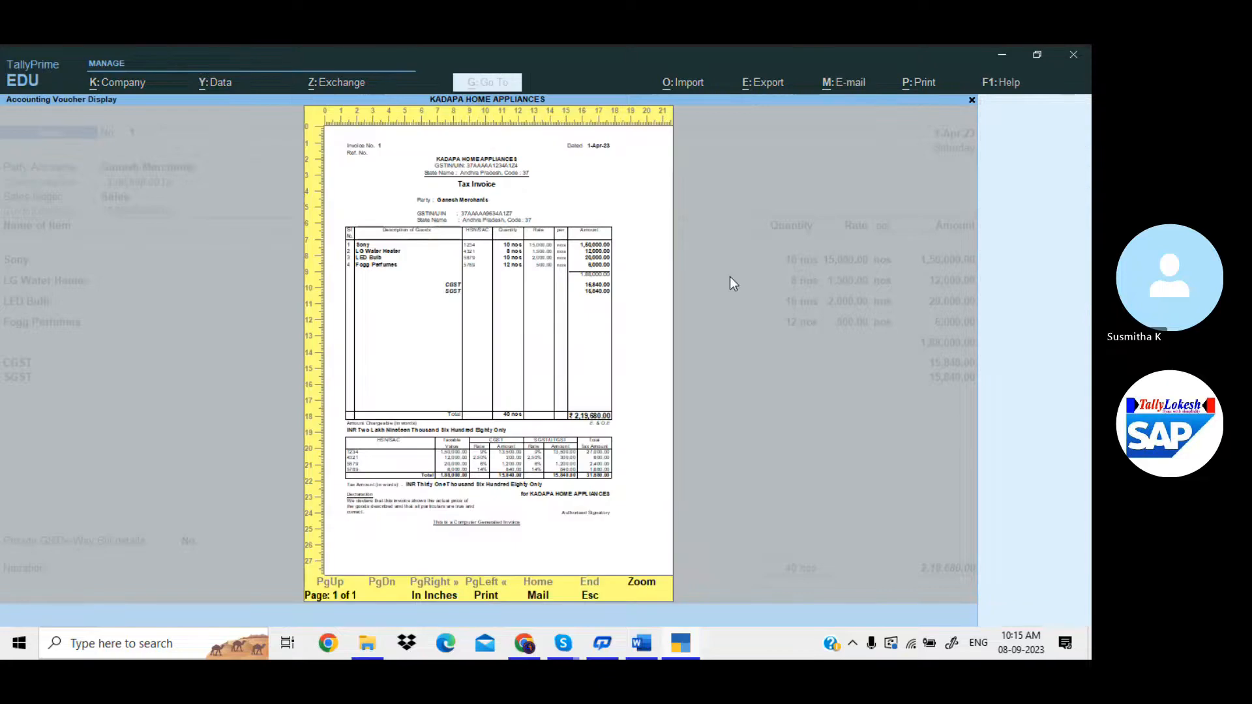
{"action": "key", "text": "Return"}
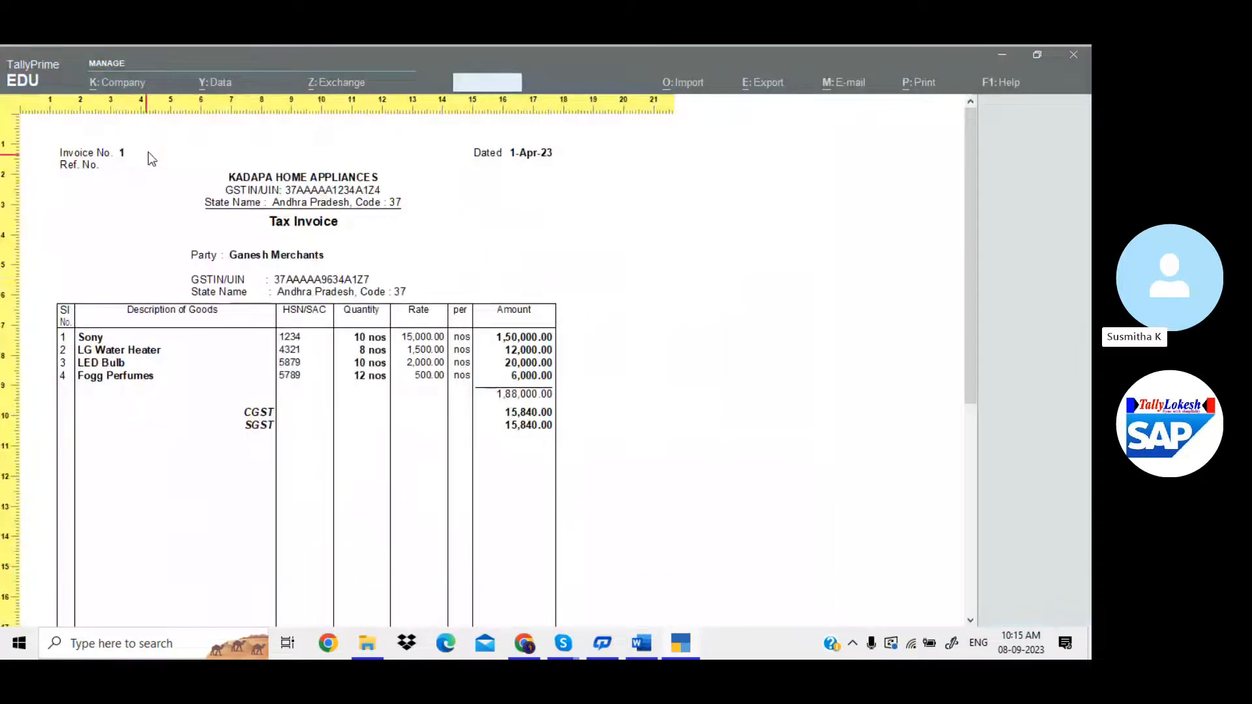
{"action": "scroll", "coordinate": [422, 313], "scroll_direction": "down", "scroll_amount": 1}
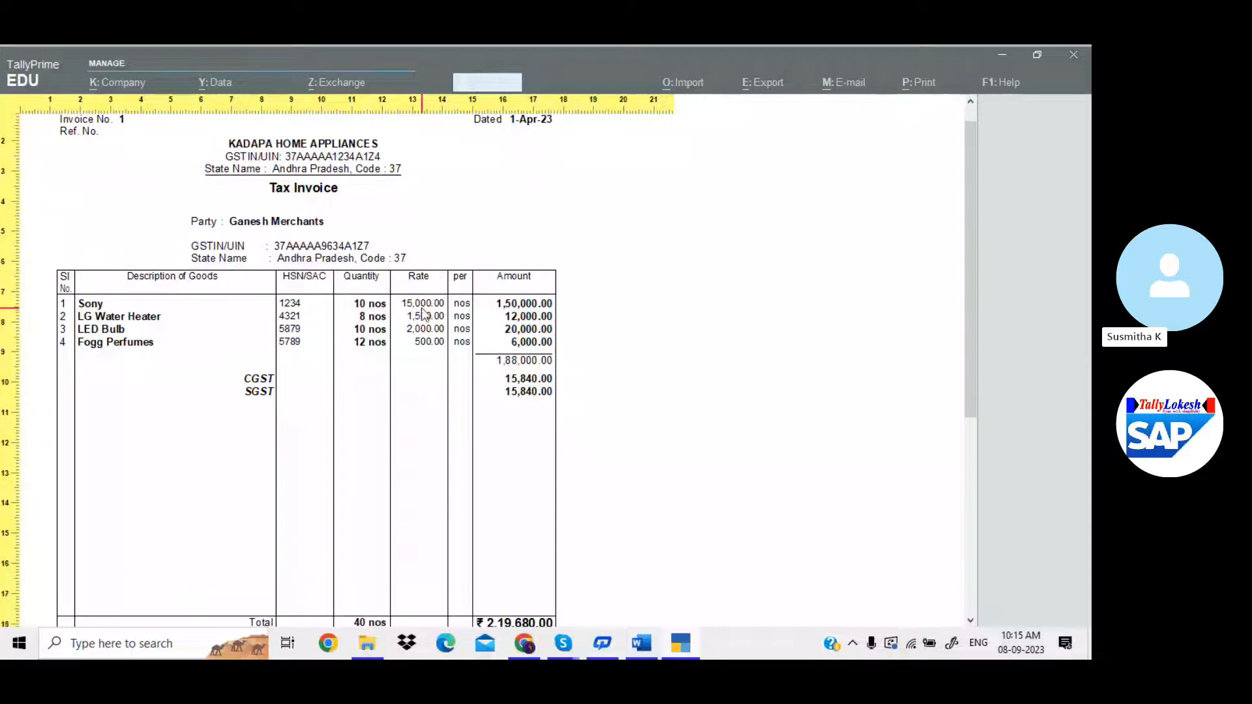
{"action": "scroll", "coordinate": [428, 339], "scroll_direction": "down", "scroll_amount": 3}
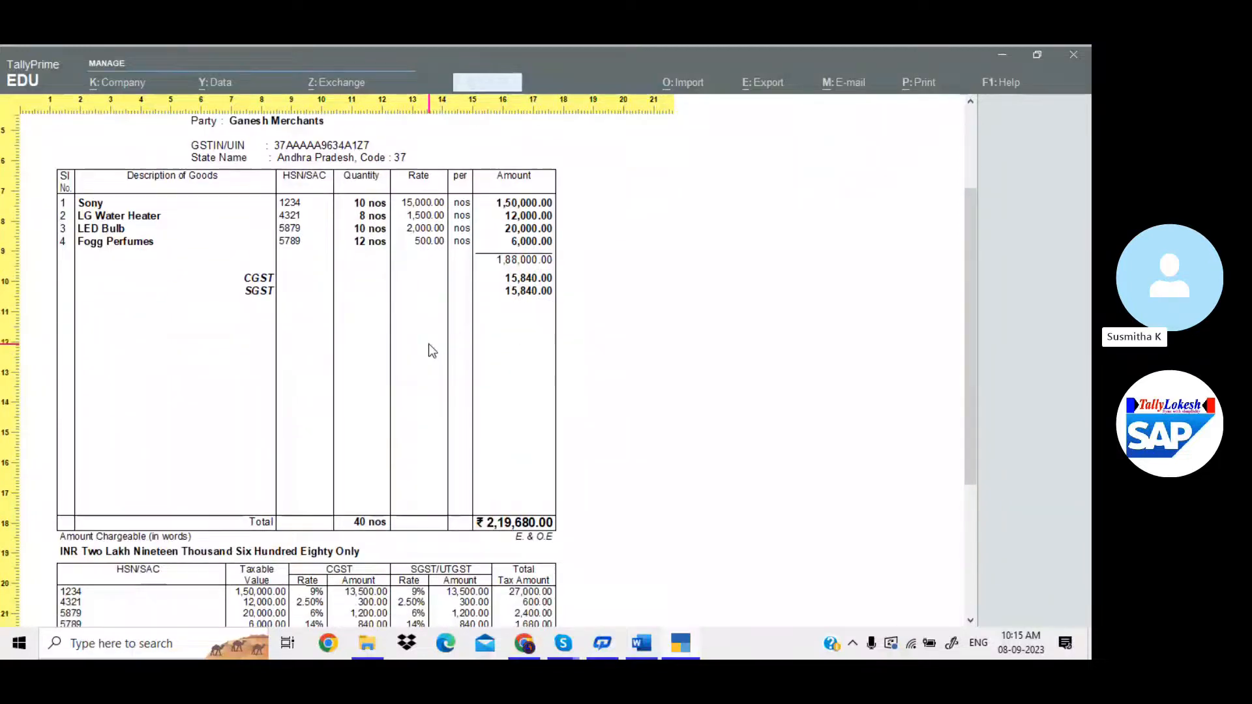
{"action": "scroll", "coordinate": [429, 345], "scroll_direction": "down", "scroll_amount": 6}
{"action": "scroll", "coordinate": [429, 345], "scroll_direction": "up", "scroll_amount": 7}
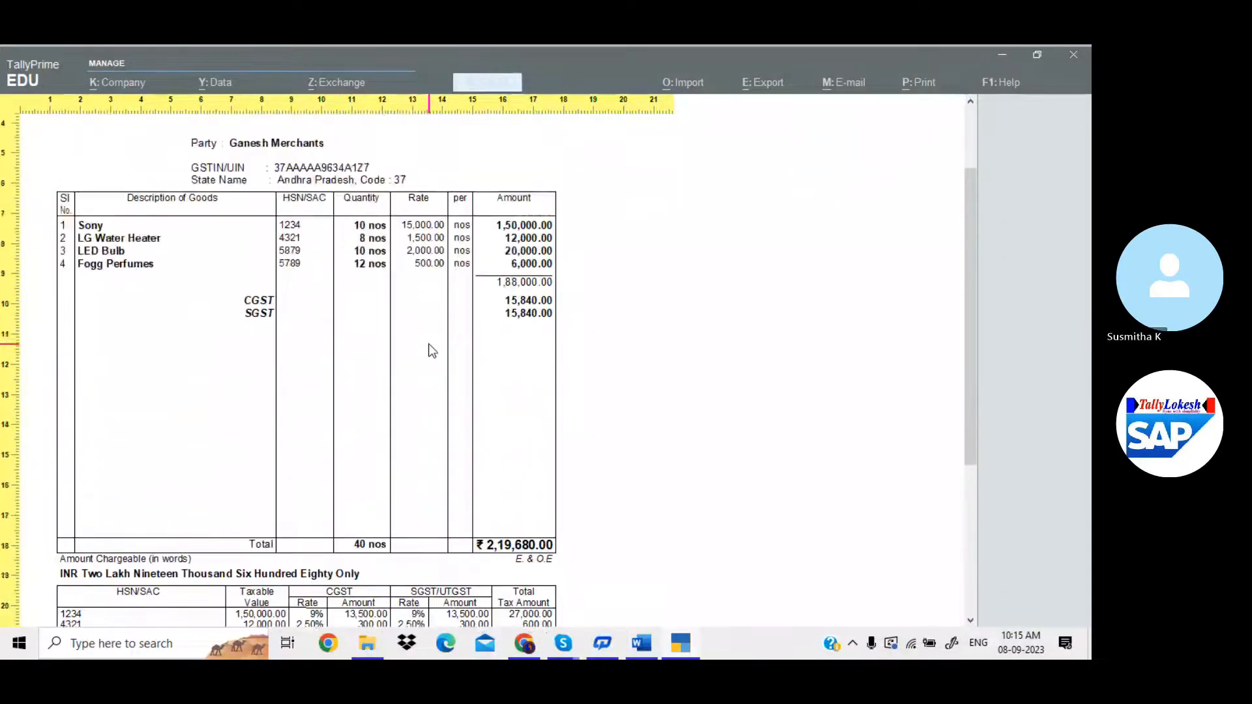
{"action": "scroll", "coordinate": [428, 343], "scroll_direction": "up", "scroll_amount": 4}
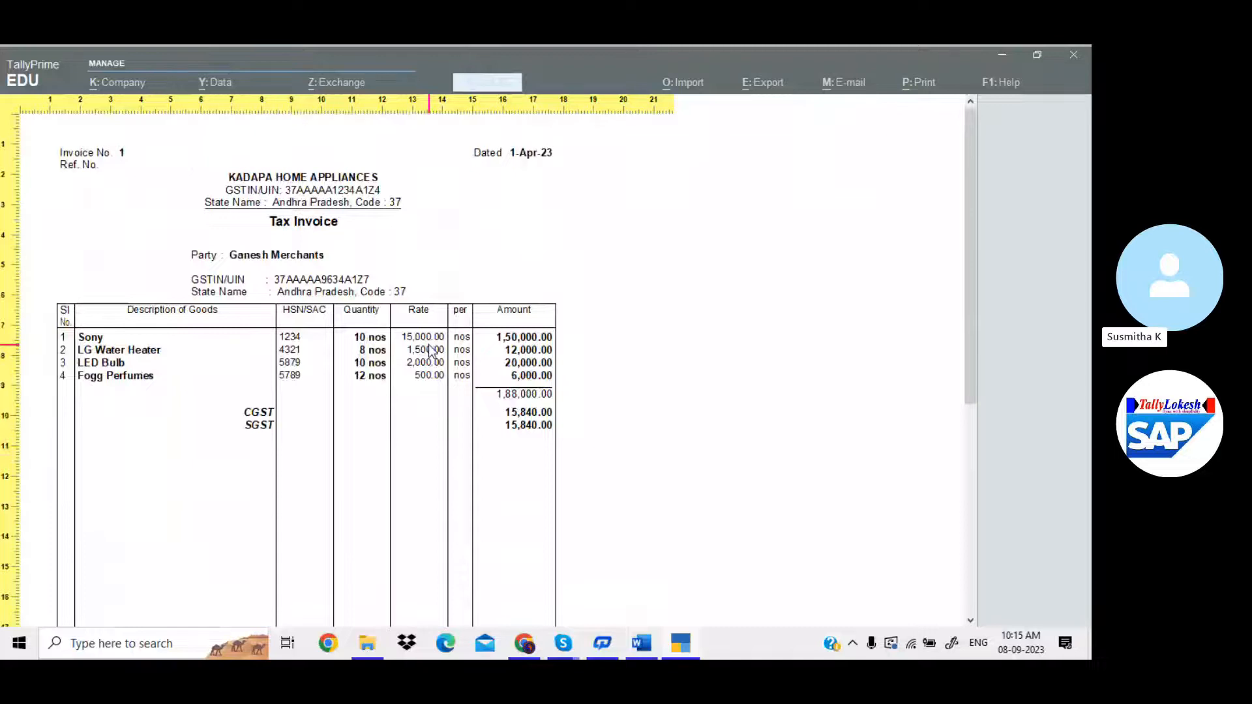
Set Show Item-wise GST details to Yes in the print configuration and accept.
{"action": "key", "text": "z"}
{"action": "key", "text": "Escape"}
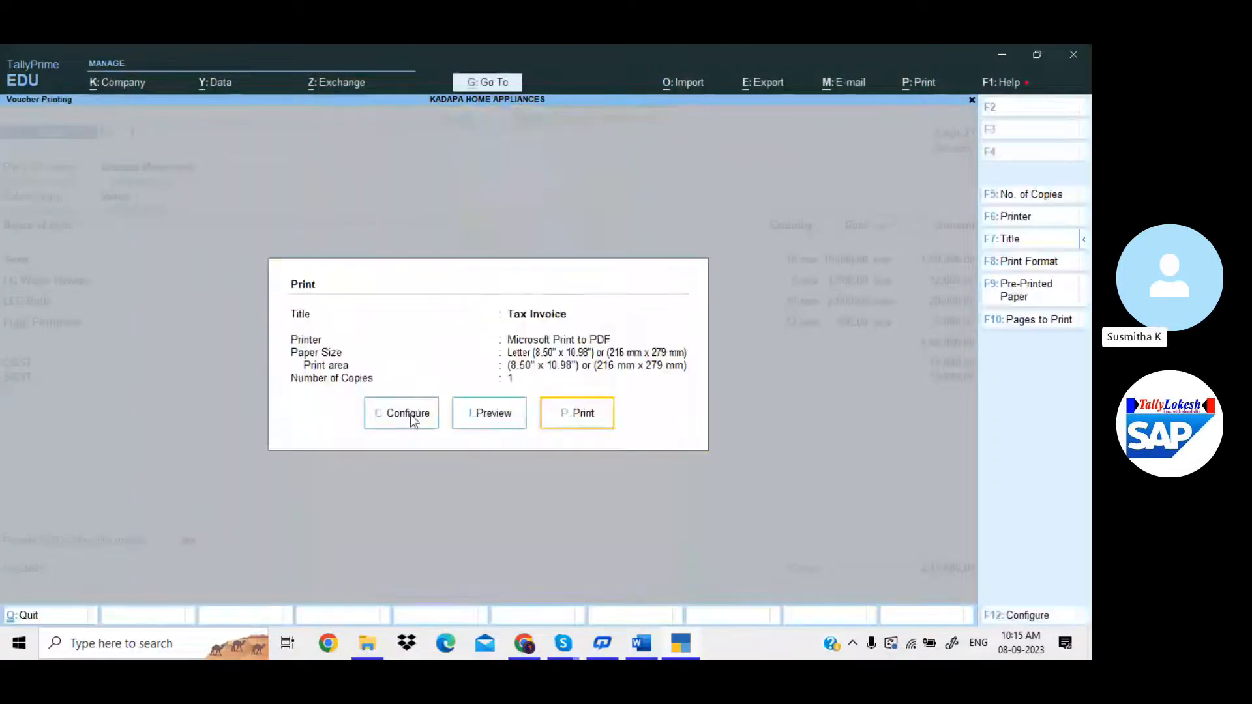
{"action": "left_click", "coordinate": [411, 417]}
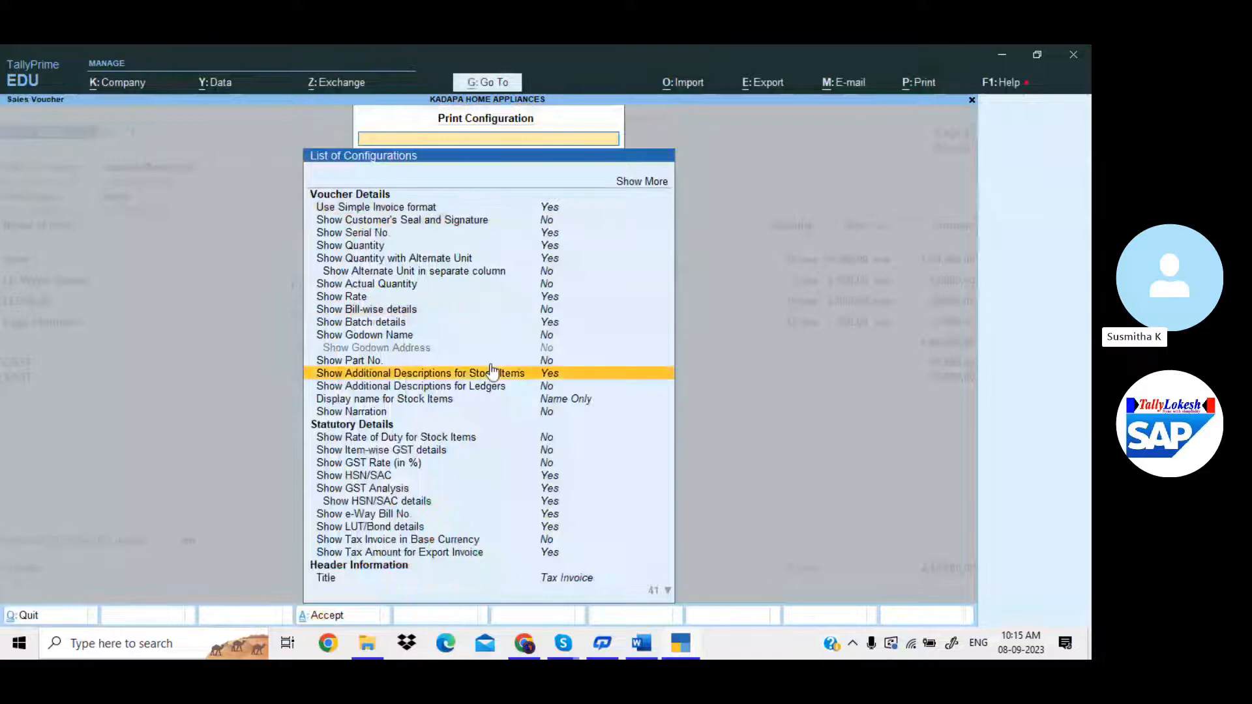
{"action": "key", "text": "Down"}
{"action": "key", "text": "Down"}
{"action": "key", "text": "Down"}
{"action": "key", "text": "Down"}
{"action": "key", "text": "Down"}
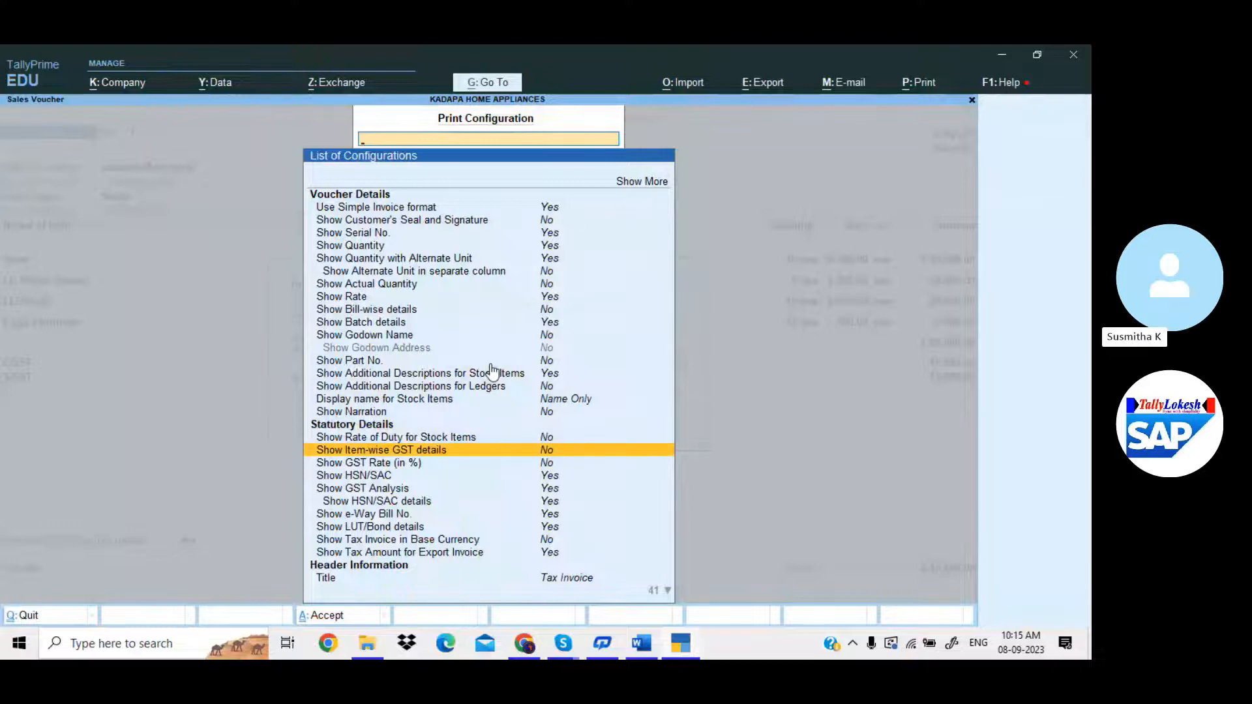
{"action": "key", "text": "Return"}
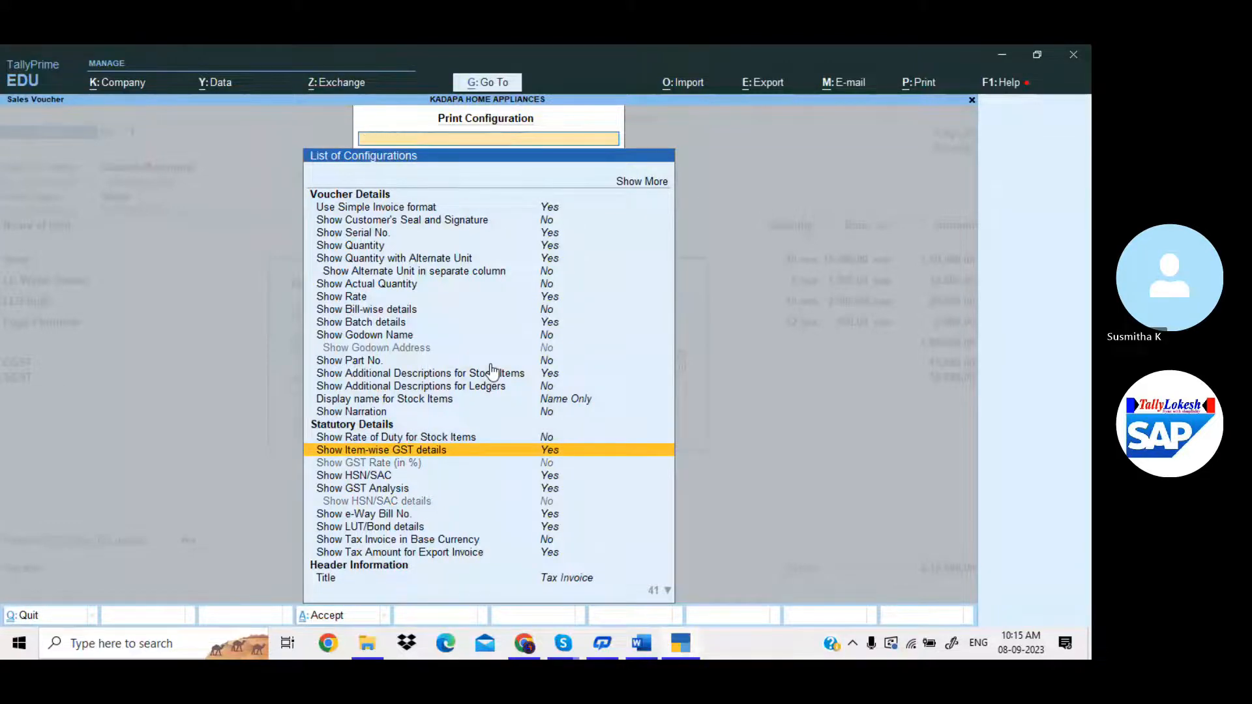
{"action": "key", "text": "ctrl+a"}
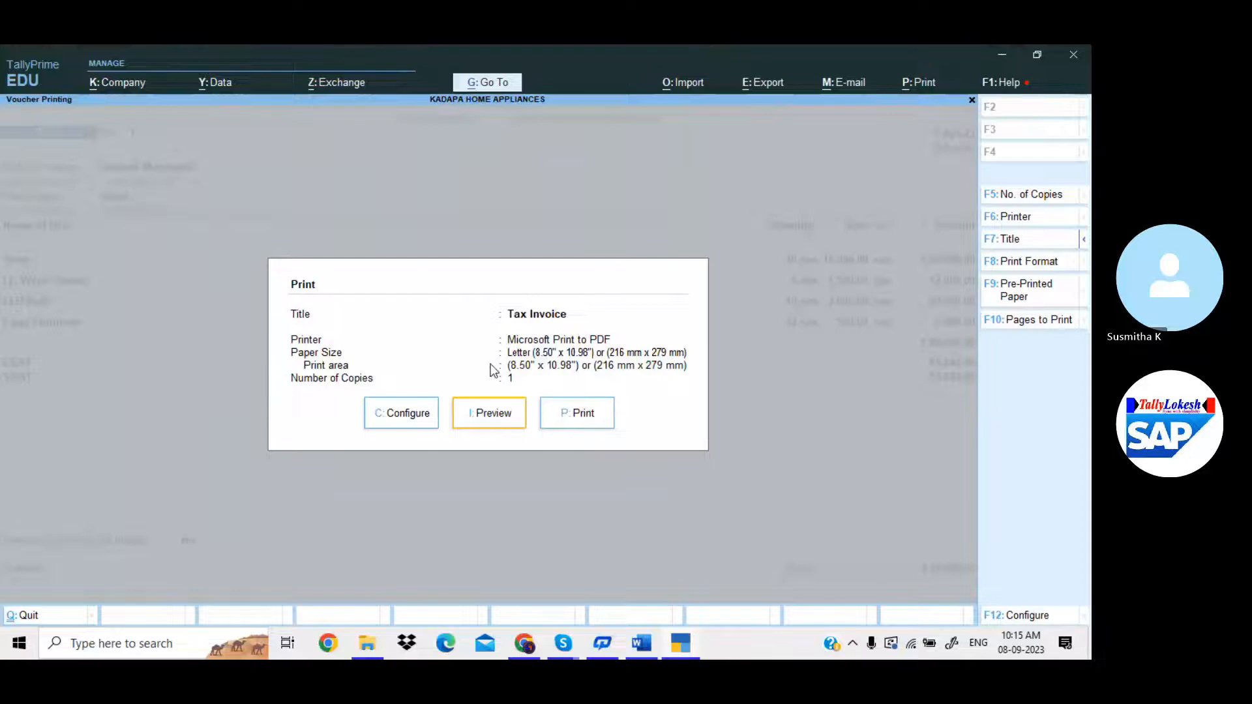
Preview the invoice with item-wise GST columns, zoomed in.
{"action": "key", "text": "Return"}
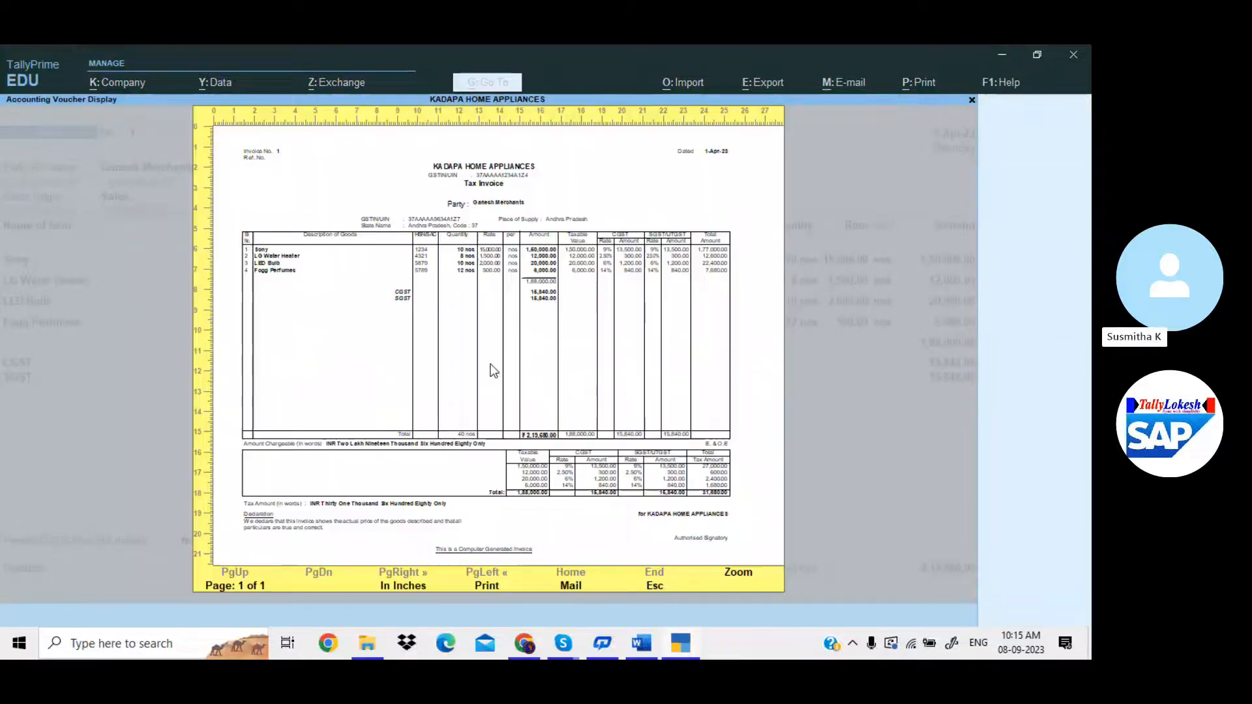
{"action": "left_click", "coordinate": [489, 369]}
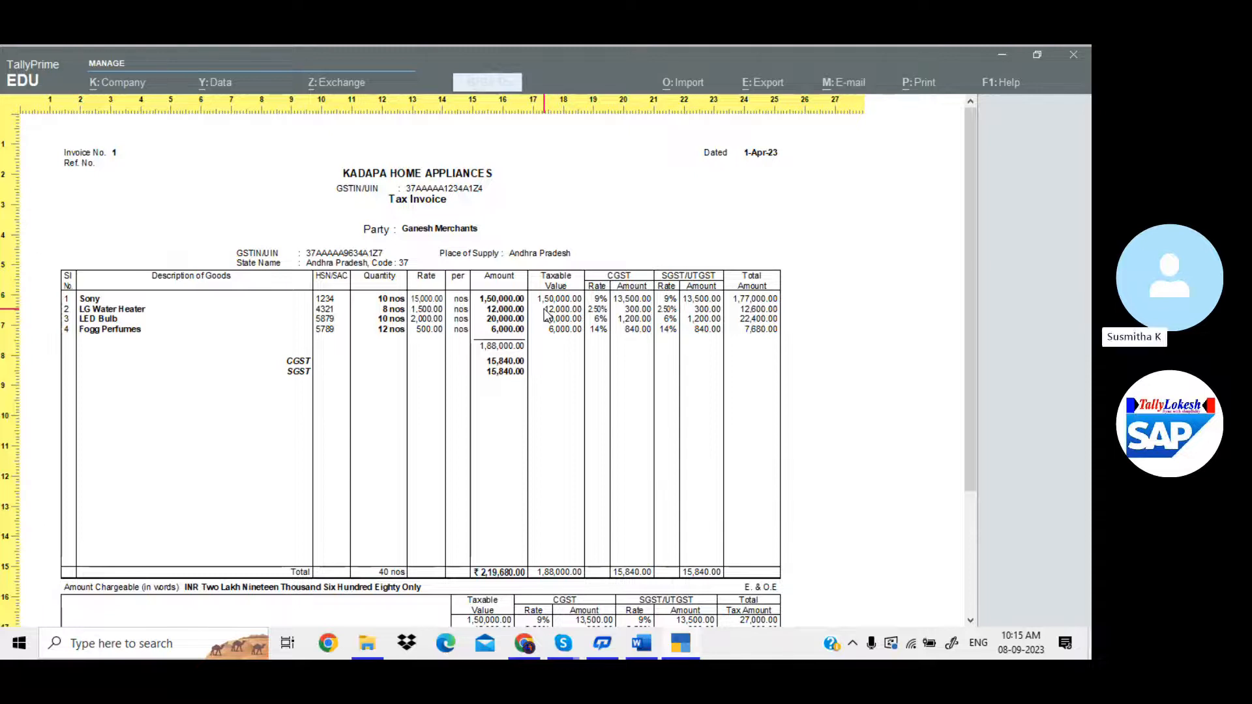
{"action": "key", "text": "Escape"}
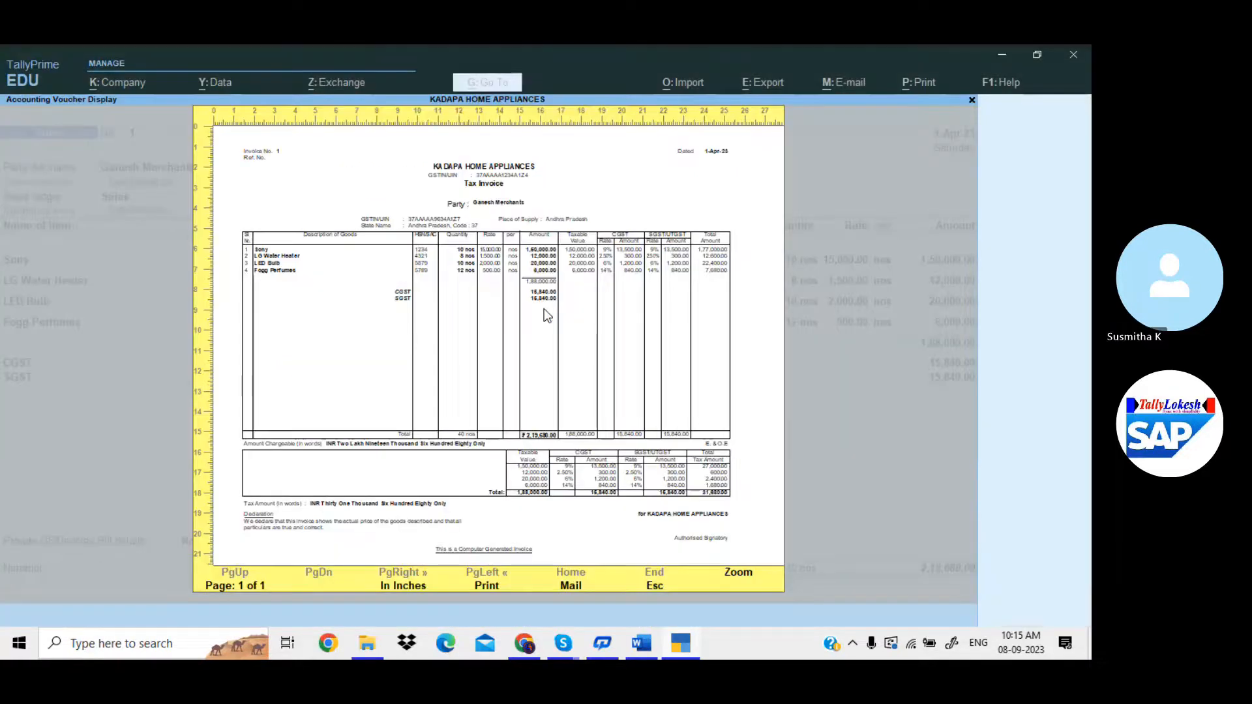
Set Show Item-wise GST details and Use Simple Invoice format both to No.
{"action": "key", "text": "Escape"}
{"action": "key", "text": "c"}
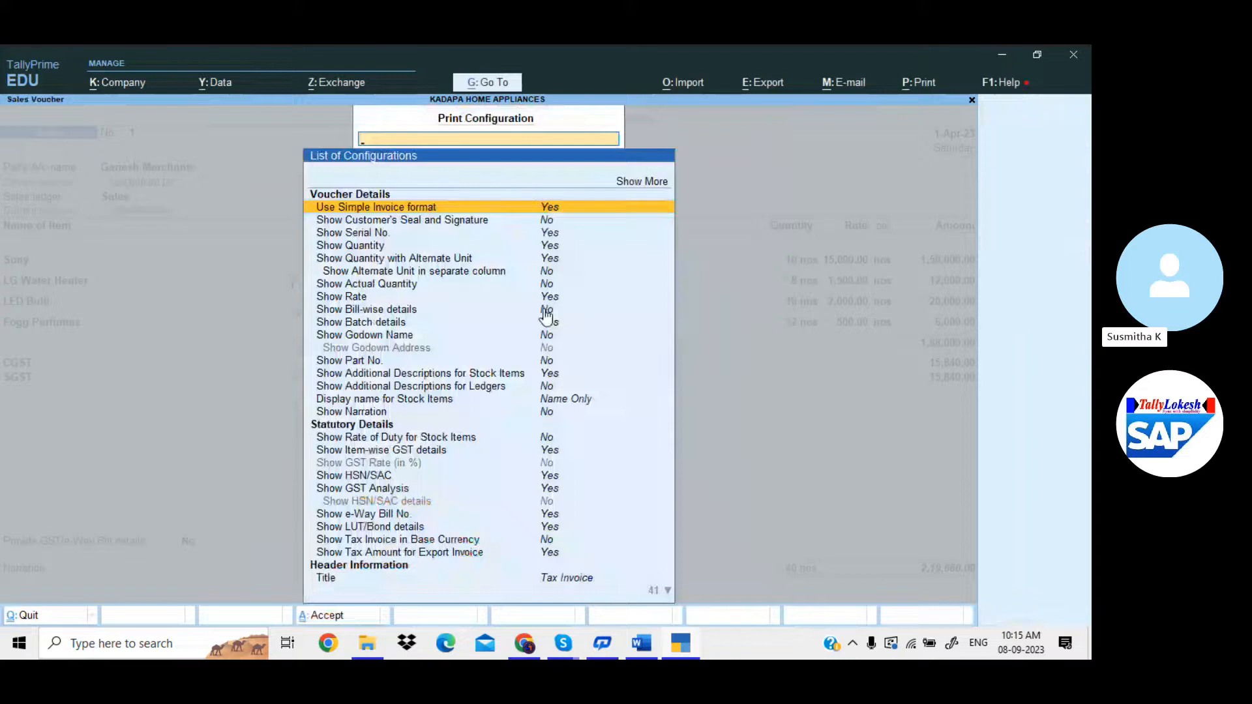
{"action": "key", "text": "Down"}
{"action": "key", "text": "Down"}
{"action": "key", "text": "Down"}
{"action": "key", "text": "Down"}
{"action": "key", "text": "Down"}
{"action": "key", "text": "Down"}
{"action": "key", "text": "Down"}
{"action": "key", "text": "Down"}
{"action": "key", "text": "Down"}
{"action": "key", "text": "Down"}
{"action": "key", "text": "Down"}
{"action": "key", "text": "Down"}
{"action": "key", "text": "Down"}
{"action": "key", "text": "Down"}
{"action": "key", "text": "Down"}
{"action": "key", "text": "Down"}
{"action": "key", "text": "Down"}
{"action": "key", "text": "Down"}
{"action": "key", "text": "Return"}
{"action": "key", "text": "Up"}
{"action": "key", "text": "Up"}
{"action": "key", "text": "Up"}
{"action": "key", "text": "Up"}
{"action": "key", "text": "Up"}
{"action": "key", "text": "Up"}
{"action": "key", "text": "Up"}
{"action": "key", "text": "Up"}
{"action": "key", "text": "Up"}
{"action": "key", "text": "Up"}
{"action": "key", "text": "Up"}
{"action": "key", "text": "Up"}
{"action": "key", "text": "Up"}
{"action": "key", "text": "Up"}
{"action": "key", "text": "Up"}
{"action": "key", "text": "Up"}
{"action": "key", "text": "Up"}
{"action": "key", "text": "Up"}
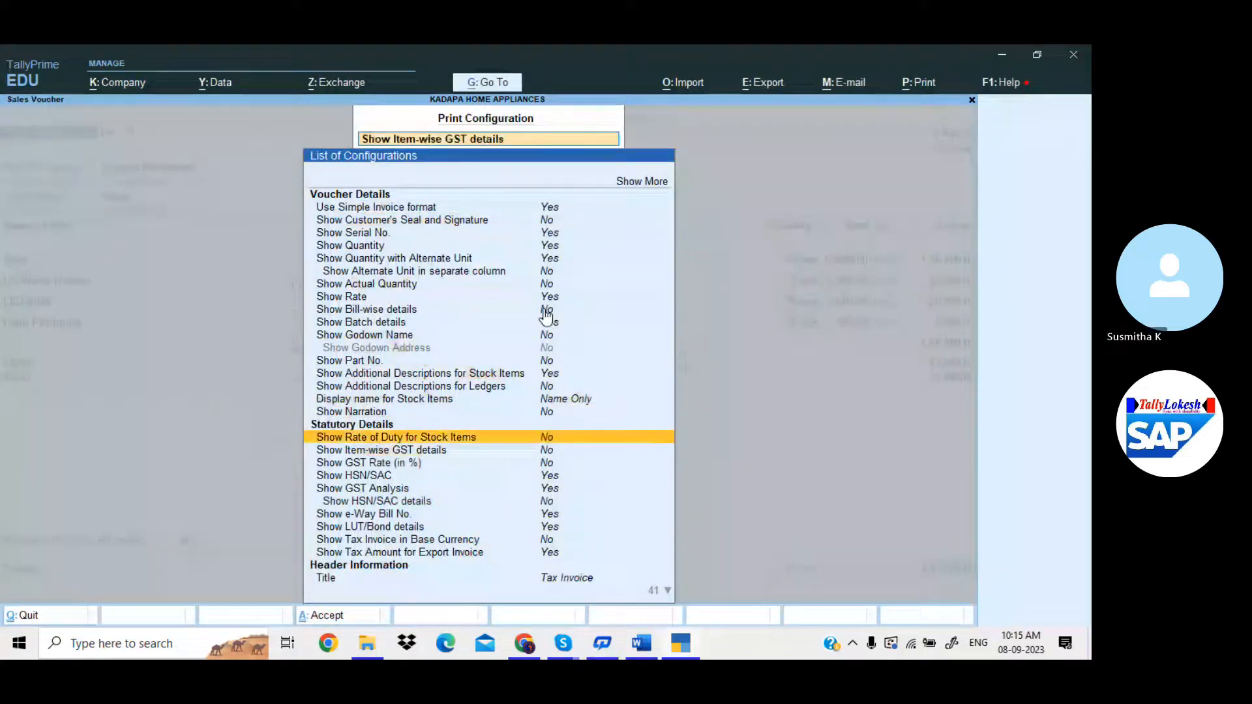
{"action": "key", "text": "Return"}
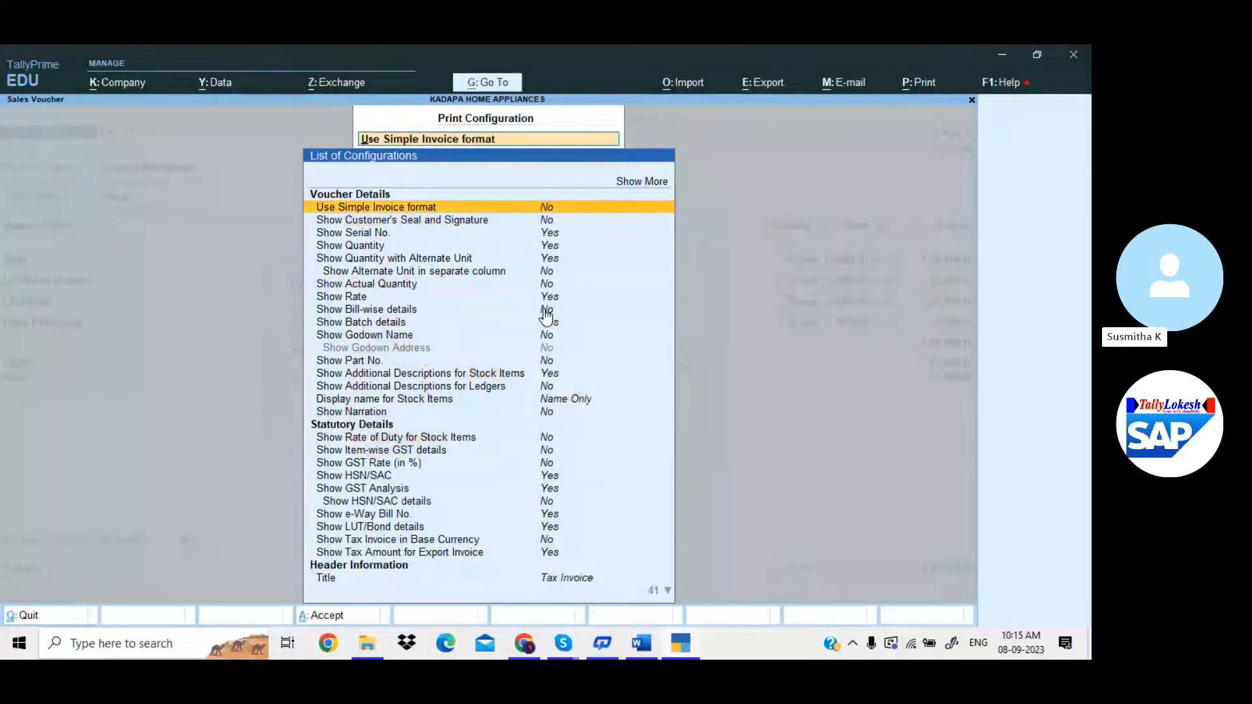
{"action": "key", "text": "ctrl+a"}
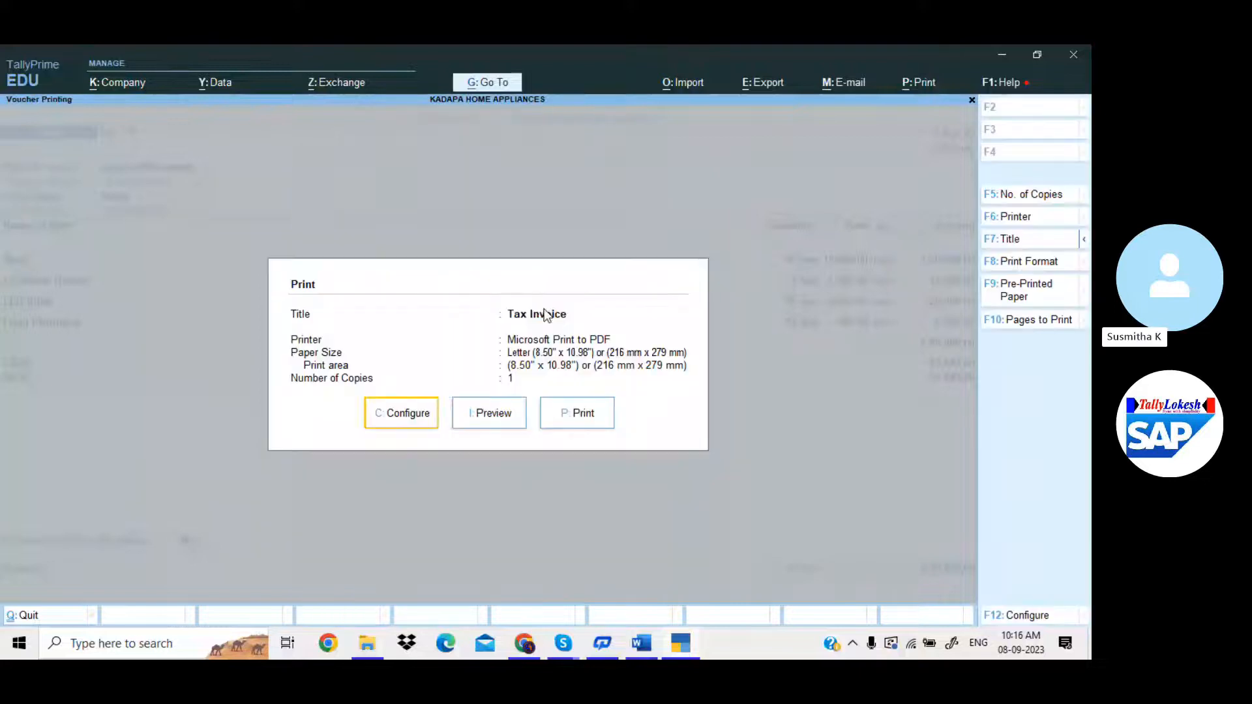
Preview the detailed invoice with separate consignee and buyer blocks, zoomed in.
{"action": "key", "text": "Return"}
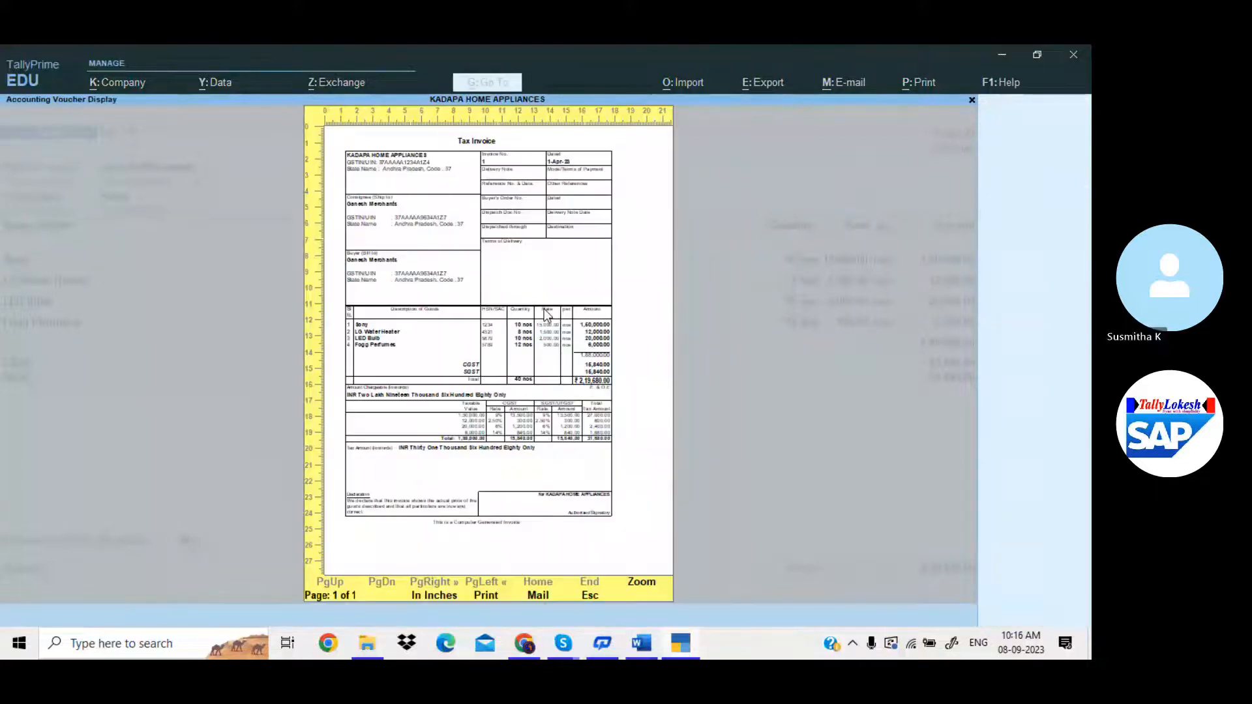
{"action": "left_click", "coordinate": [545, 311]}
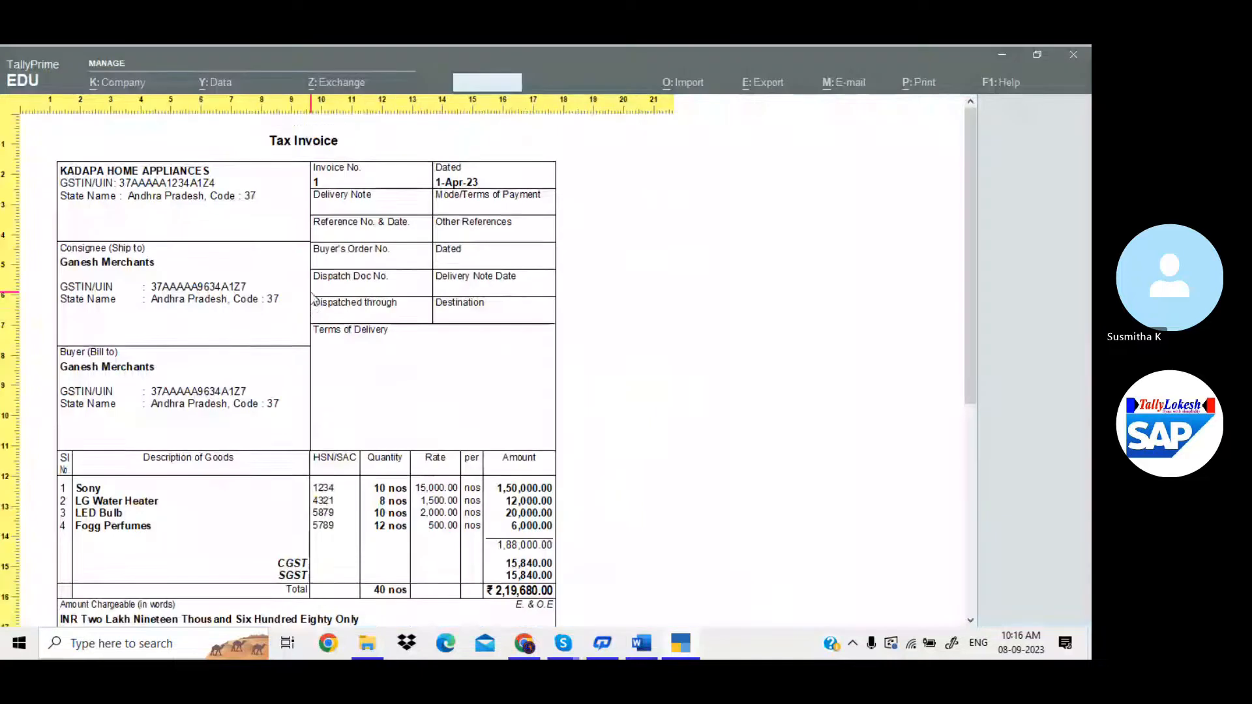
{"action": "scroll", "coordinate": [311, 293], "scroll_direction": "down", "scroll_amount": 5}
{"action": "scroll", "coordinate": [313, 299], "scroll_direction": "down", "scroll_amount": 3}
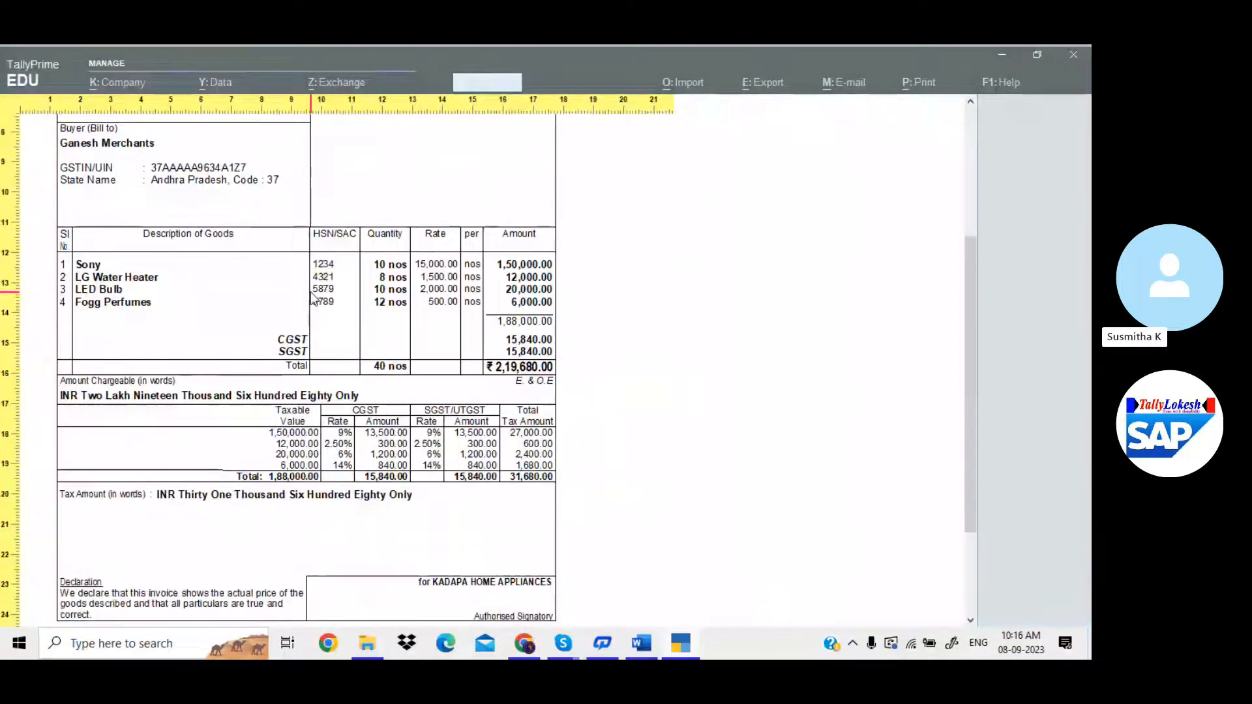
{"action": "scroll", "coordinate": [313, 299], "scroll_direction": "up", "scroll_amount": 4}
{"action": "scroll", "coordinate": [313, 298], "scroll_direction": "down", "scroll_amount": 5}
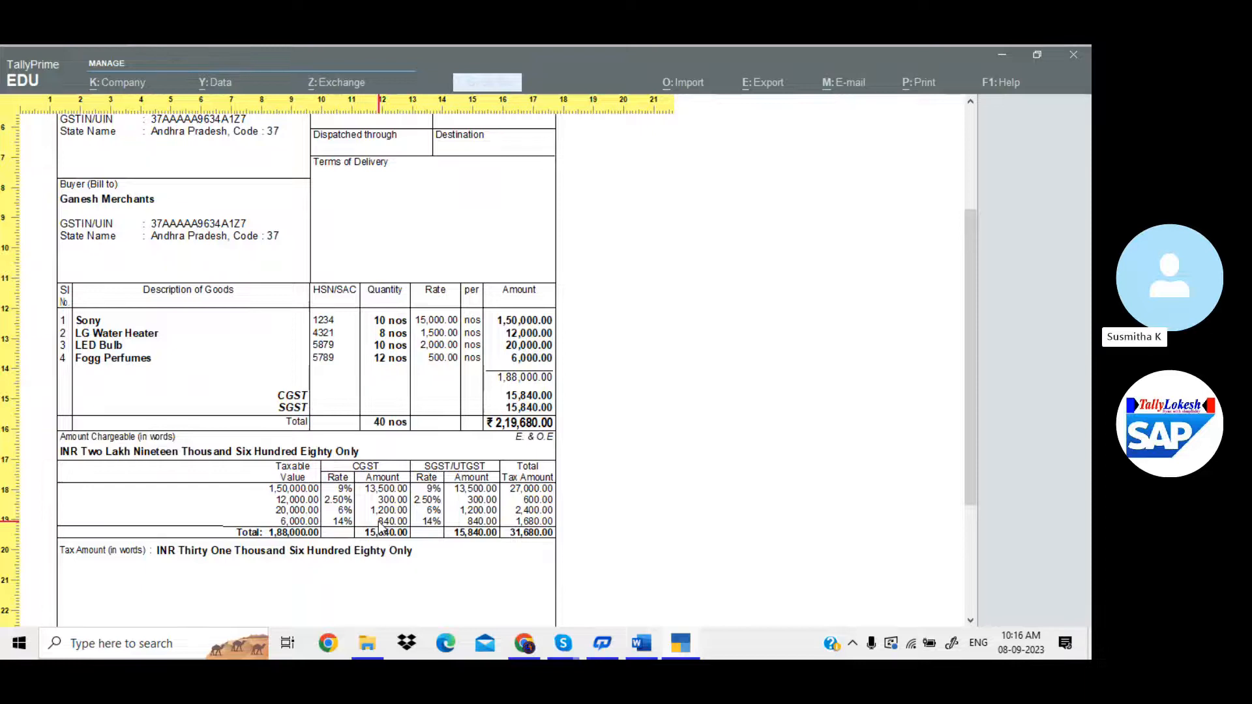
{"action": "key", "text": "Escape"}
{"action": "key", "text": "Escape"}
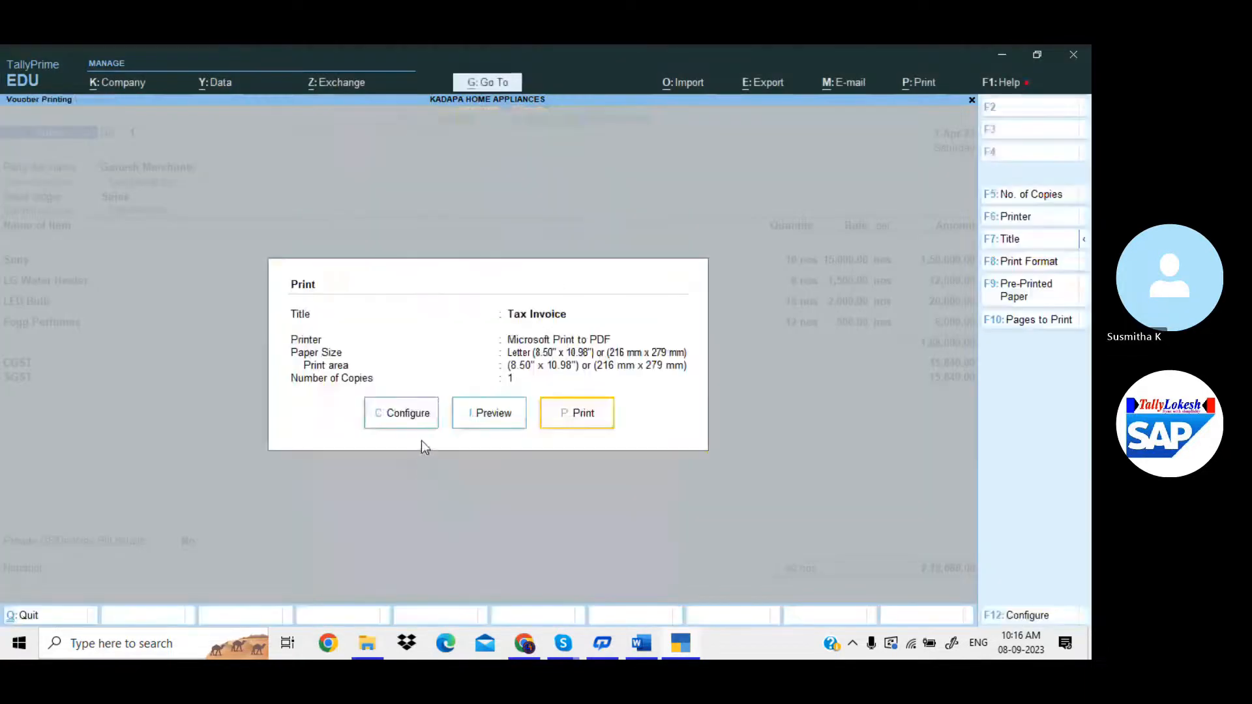
Set Show Quantity, Rate, HSN/SAC and GST Analysis to No, then preview the invoice.
{"action": "left_click", "coordinate": [411, 419]}
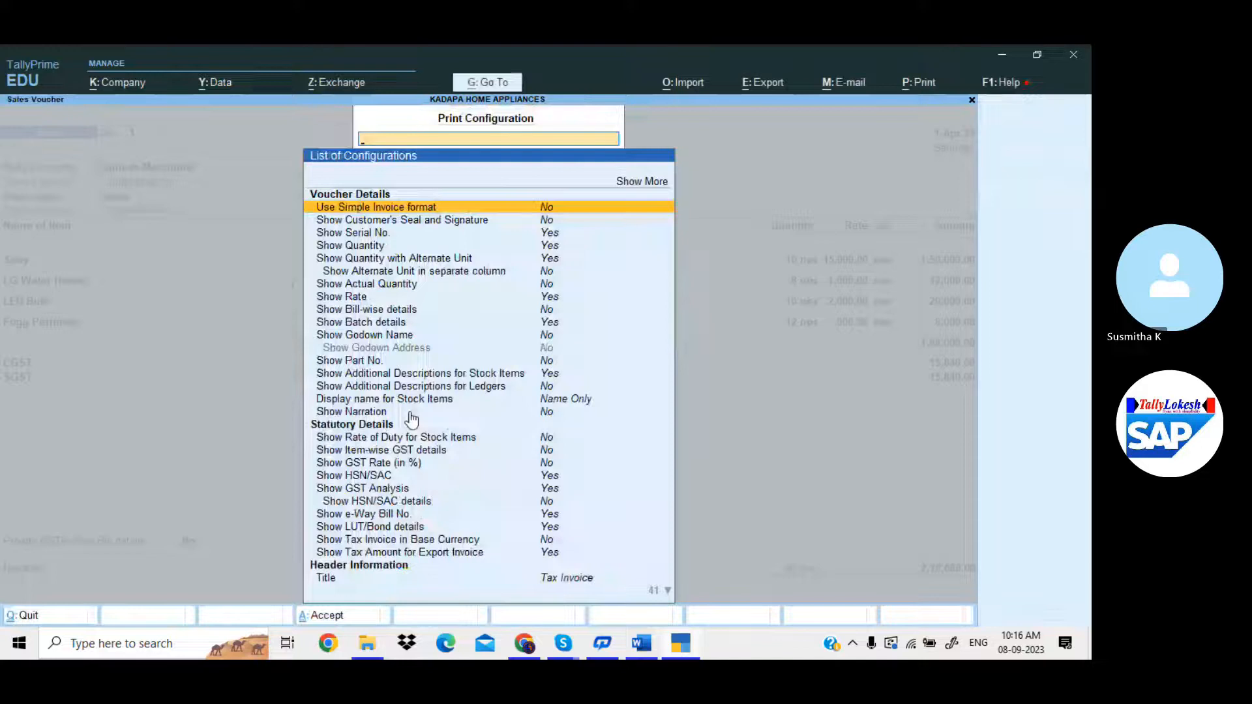
{"action": "key", "text": "Down"}
{"action": "key", "text": "Down"}
{"action": "key", "text": "Down"}
{"action": "key", "text": "Return"}
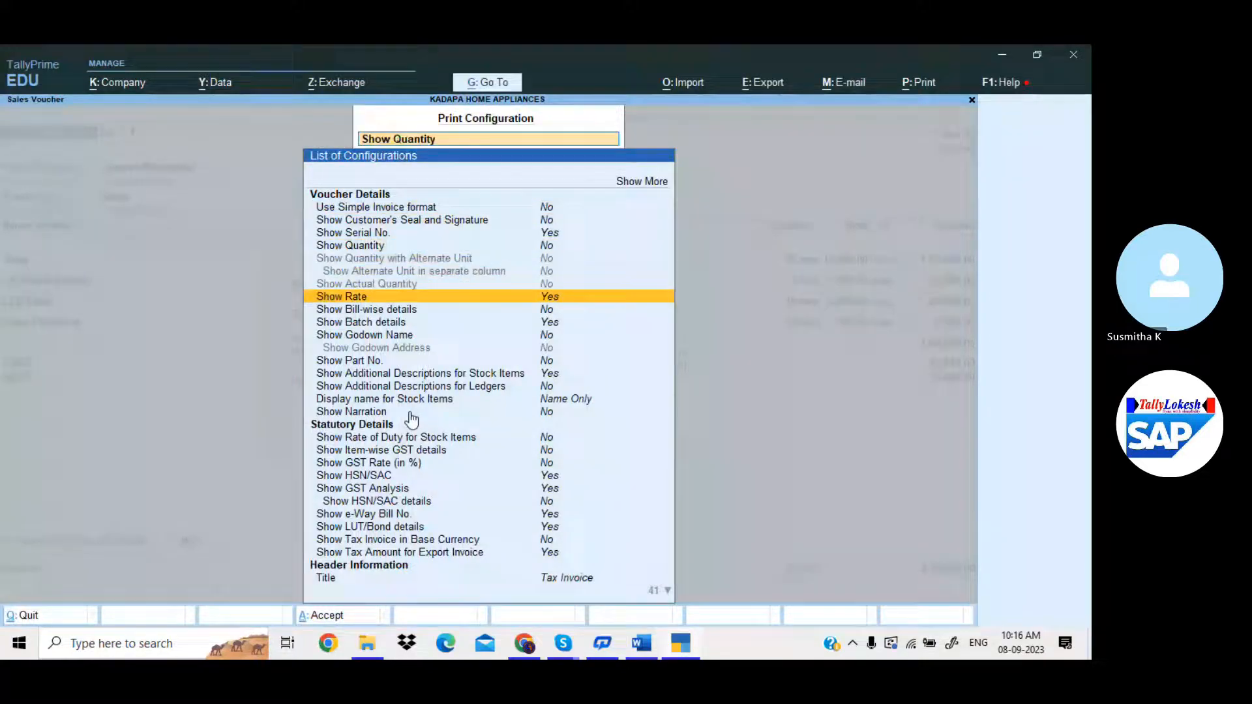
{"action": "key", "text": "Return"}
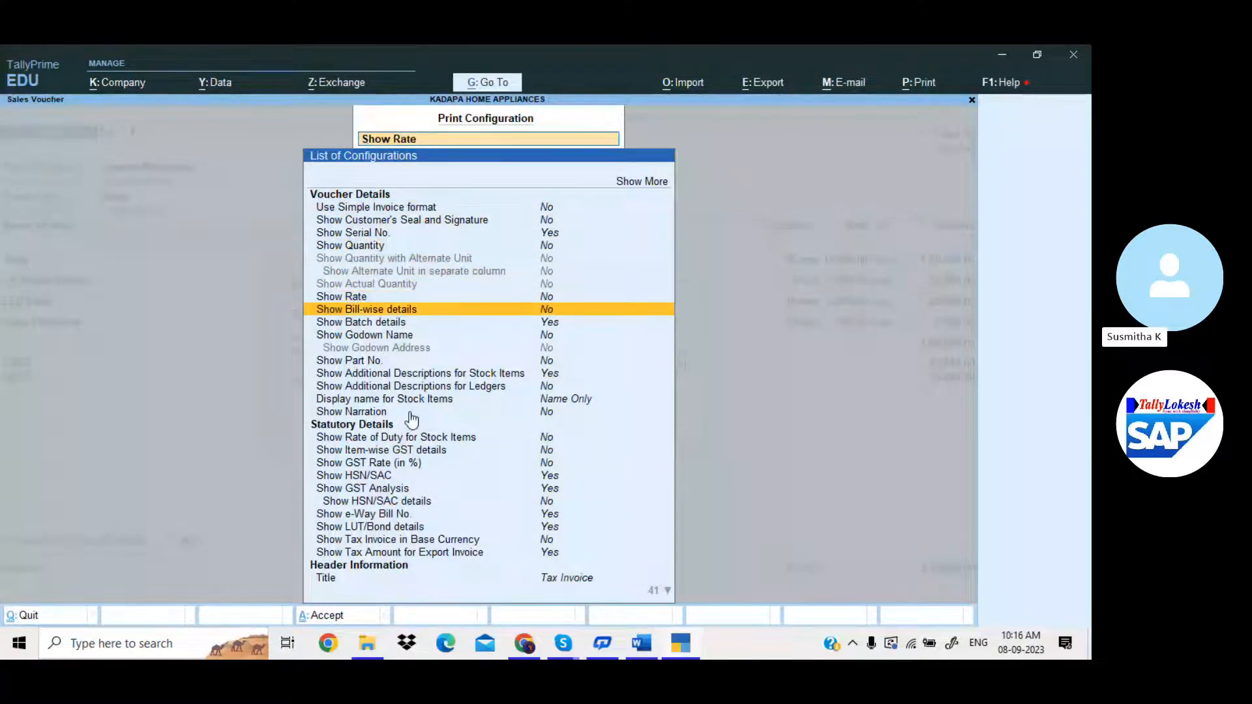
{"action": "key", "text": "Down"}
{"action": "key", "text": "Down"}
{"action": "key", "text": "Down"}
{"action": "key", "text": "Down"}
{"action": "key", "text": "Down"}
{"action": "key", "text": "Down"}
{"action": "key", "text": "Down"}
{"action": "key", "text": "Down"}
{"action": "key", "text": "Down"}
{"action": "key", "text": "Down"}
{"action": "key", "text": "Down"}
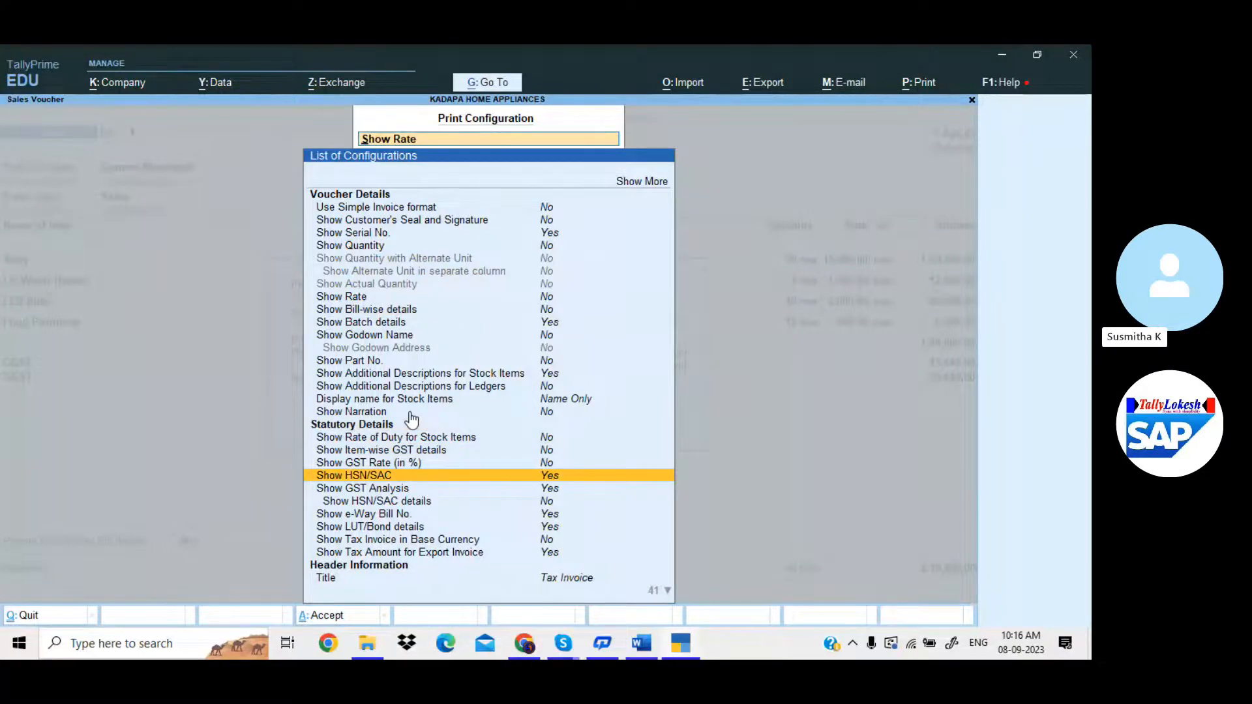
{"action": "key", "text": "Return"}
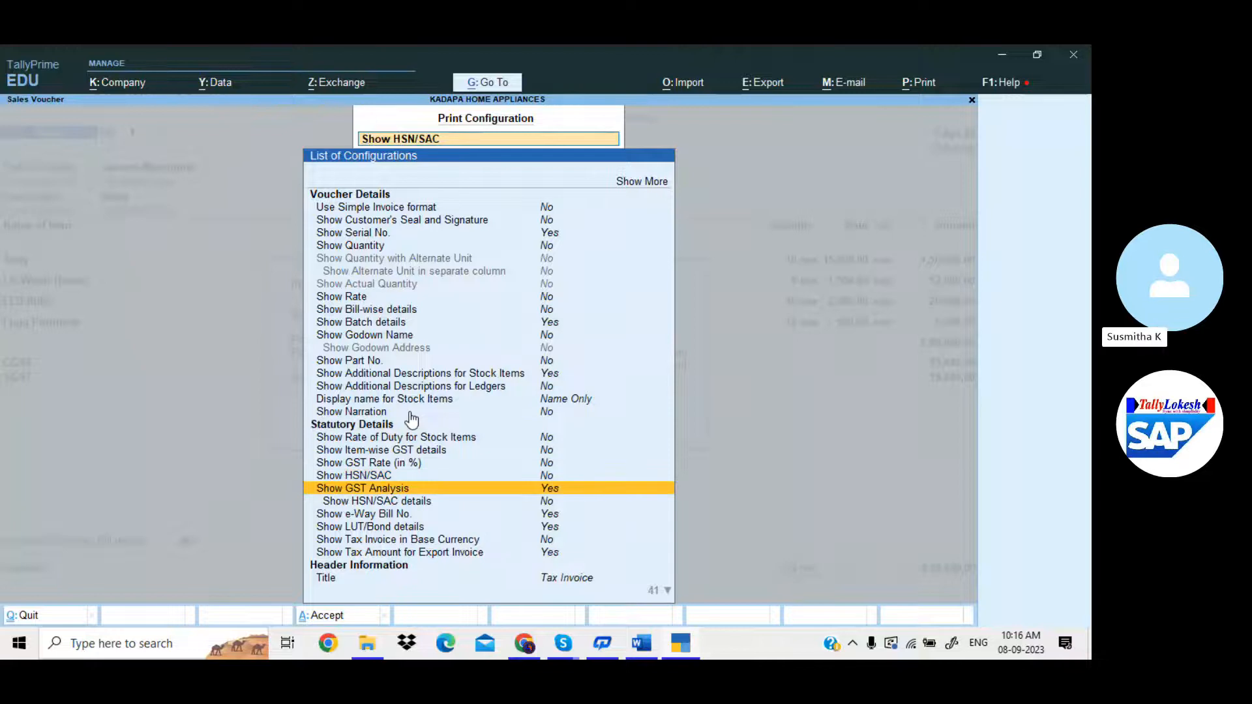
{"action": "key", "text": "Return"}
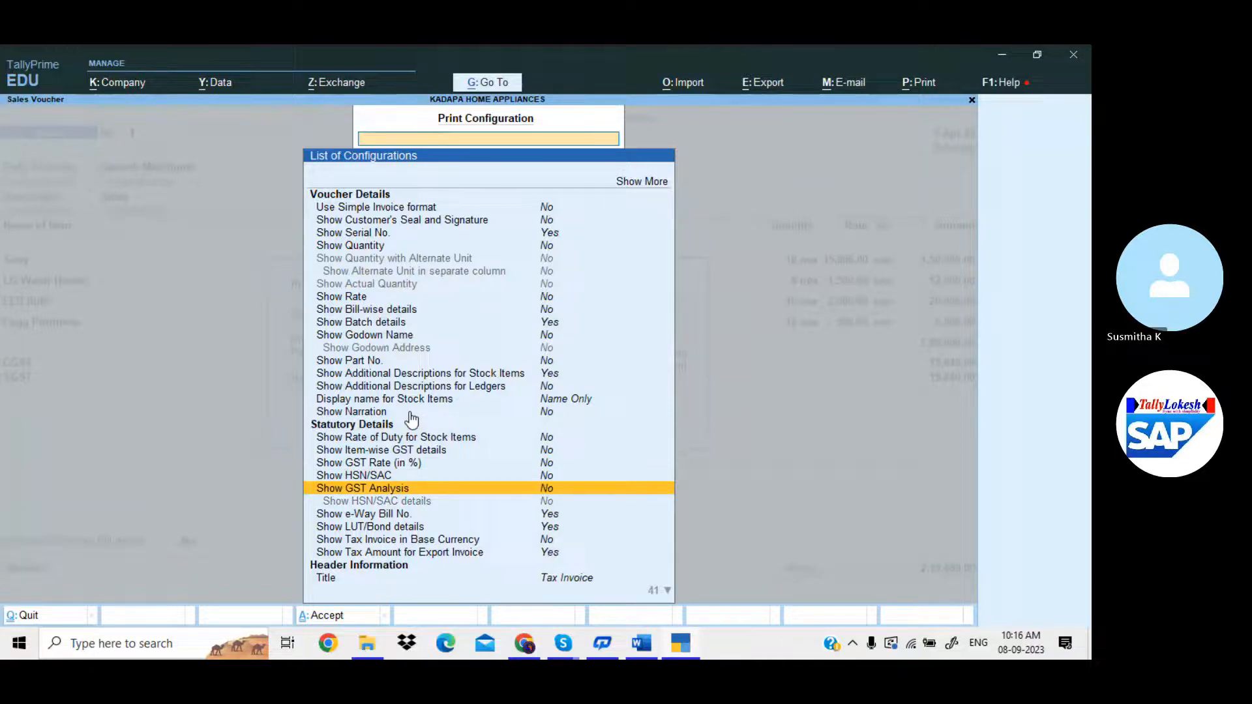
{"action": "key", "text": "ctrl+a"}
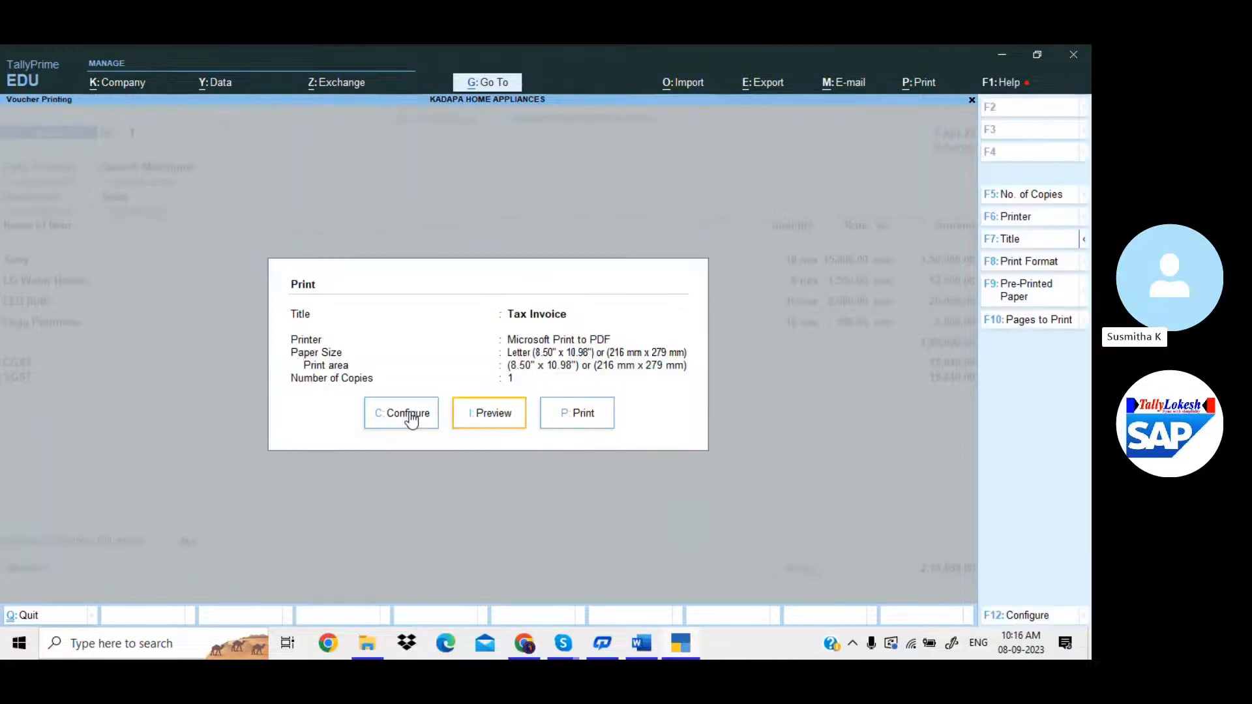
{"action": "key", "text": "Return"}
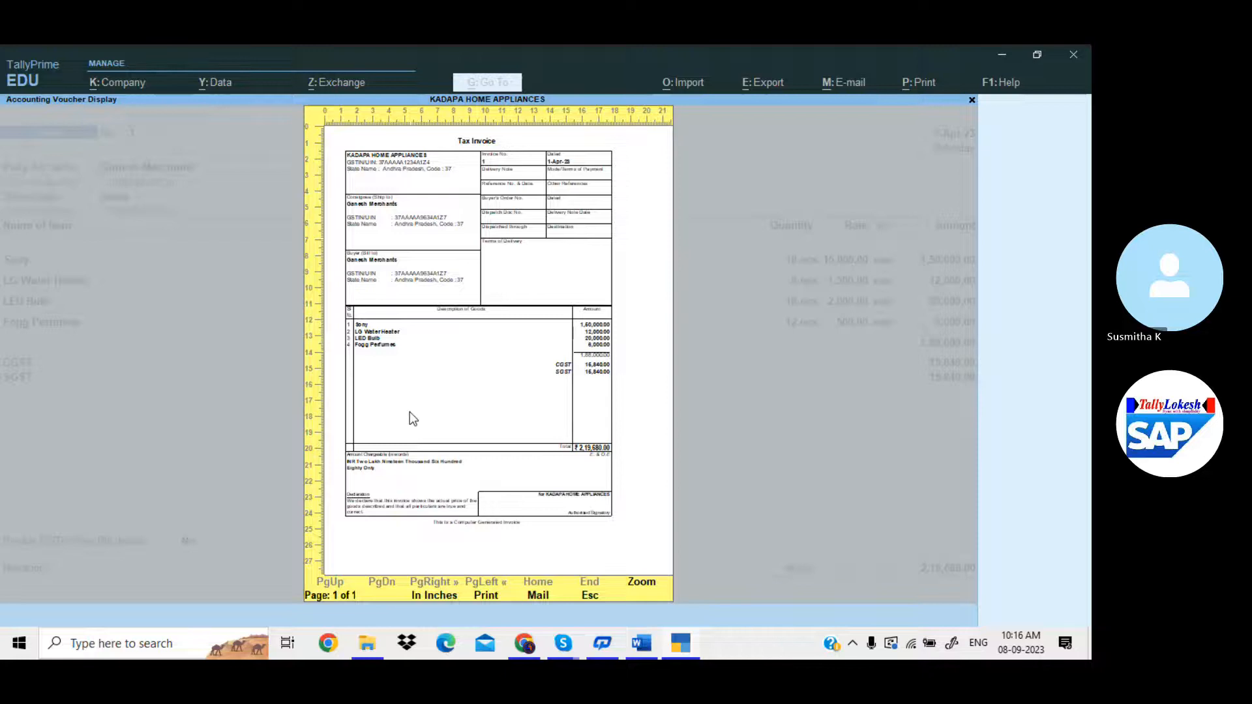
Zoom into the trimmed invoice showing only descriptions and amounts, review it, and close it.
{"action": "left_click", "coordinate": [410, 412]}
{"action": "scroll", "coordinate": [280, 424], "scroll_direction": "down", "scroll_amount": 8}
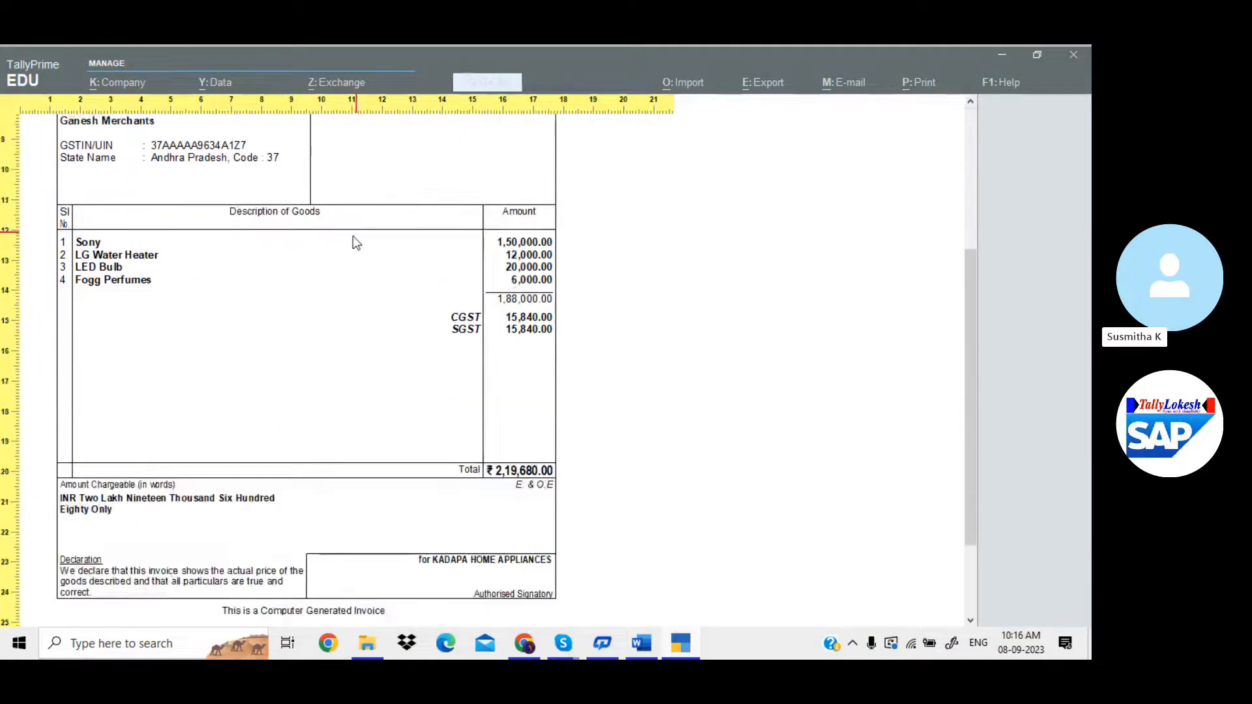
{"action": "scroll", "coordinate": [416, 256], "scroll_direction": "down", "scroll_amount": 2}
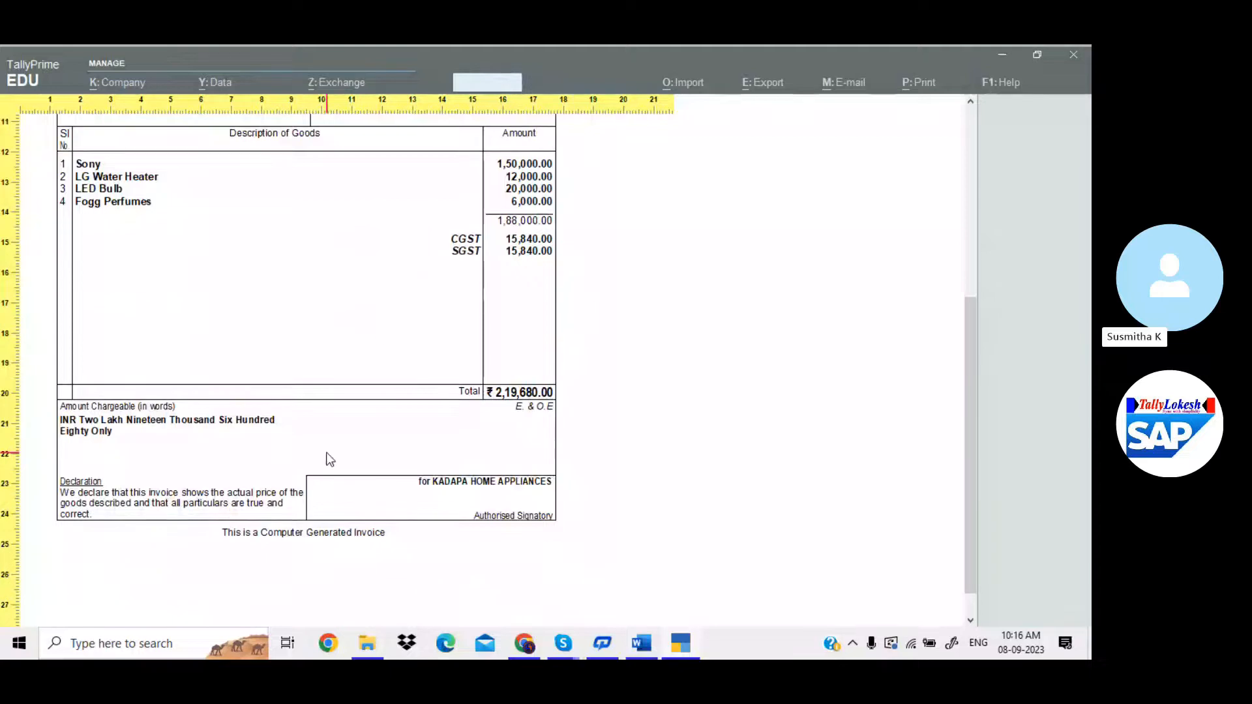
{"action": "scroll", "coordinate": [330, 459], "scroll_direction": "up", "scroll_amount": 8}
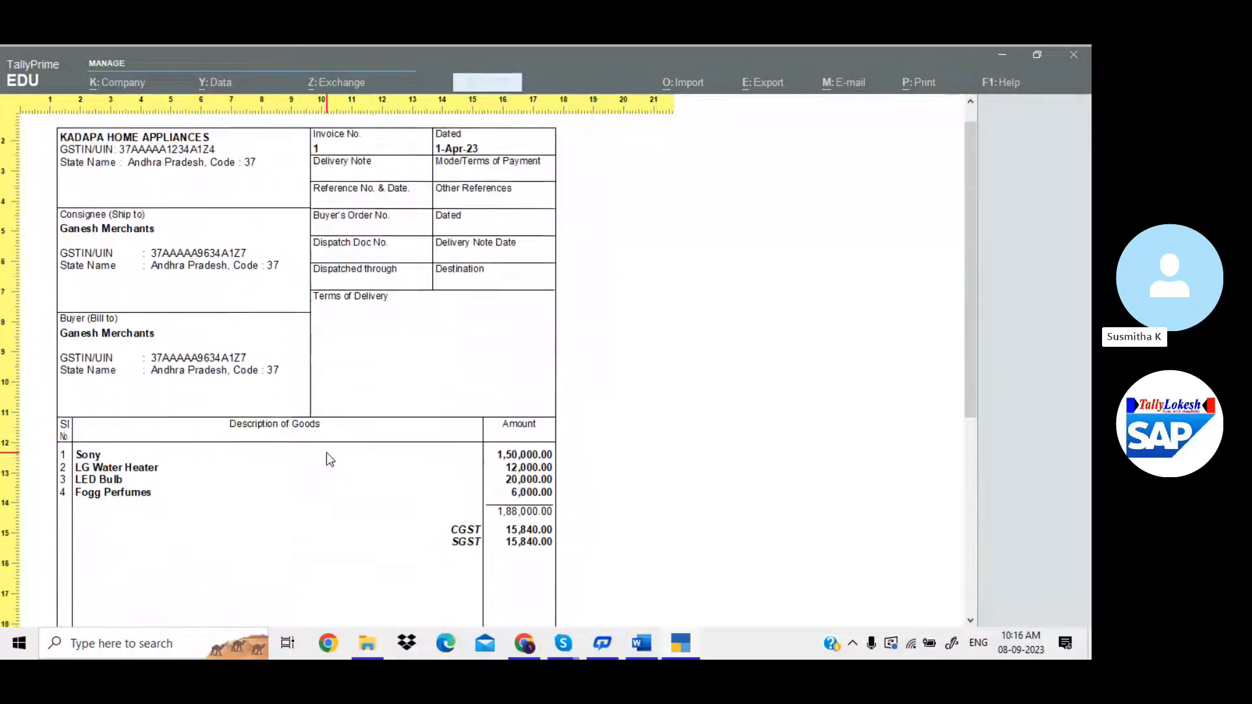
{"action": "scroll", "coordinate": [330, 459], "scroll_direction": "up", "scroll_amount": 1}
{"action": "key", "text": "Escape"}
{"action": "key", "text": "Escape"}
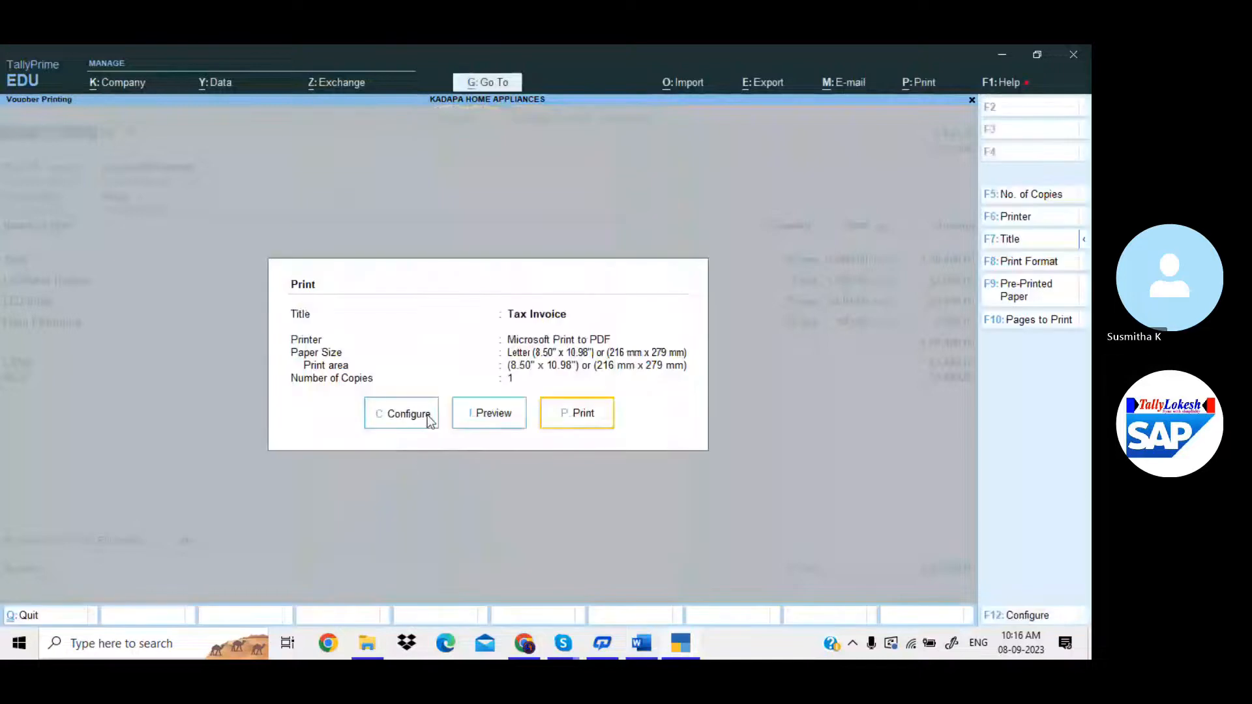
Turn Show Quantity, Rate, HSN/SAC and GST Analysis back to Yes and accept.
{"action": "left_click", "coordinate": [427, 419]}
{"action": "key", "text": "Down"}
{"action": "key", "text": "Down"}
{"action": "key", "text": "Down"}
{"action": "key", "text": "Down"}
{"action": "key", "text": "Up"}
{"action": "key", "text": "Return"}
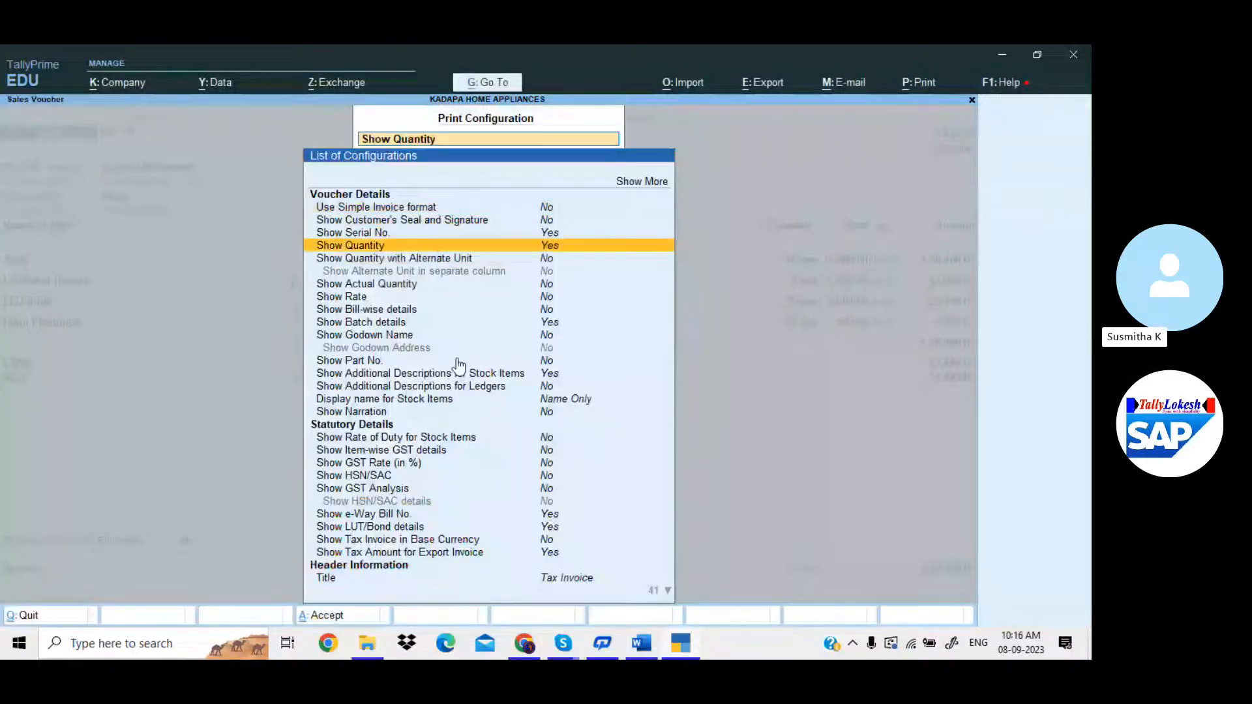
{"action": "key", "text": "Down"}
{"action": "key", "text": "Down"}
{"action": "key", "text": "Down"}
{"action": "key", "text": "Return"}
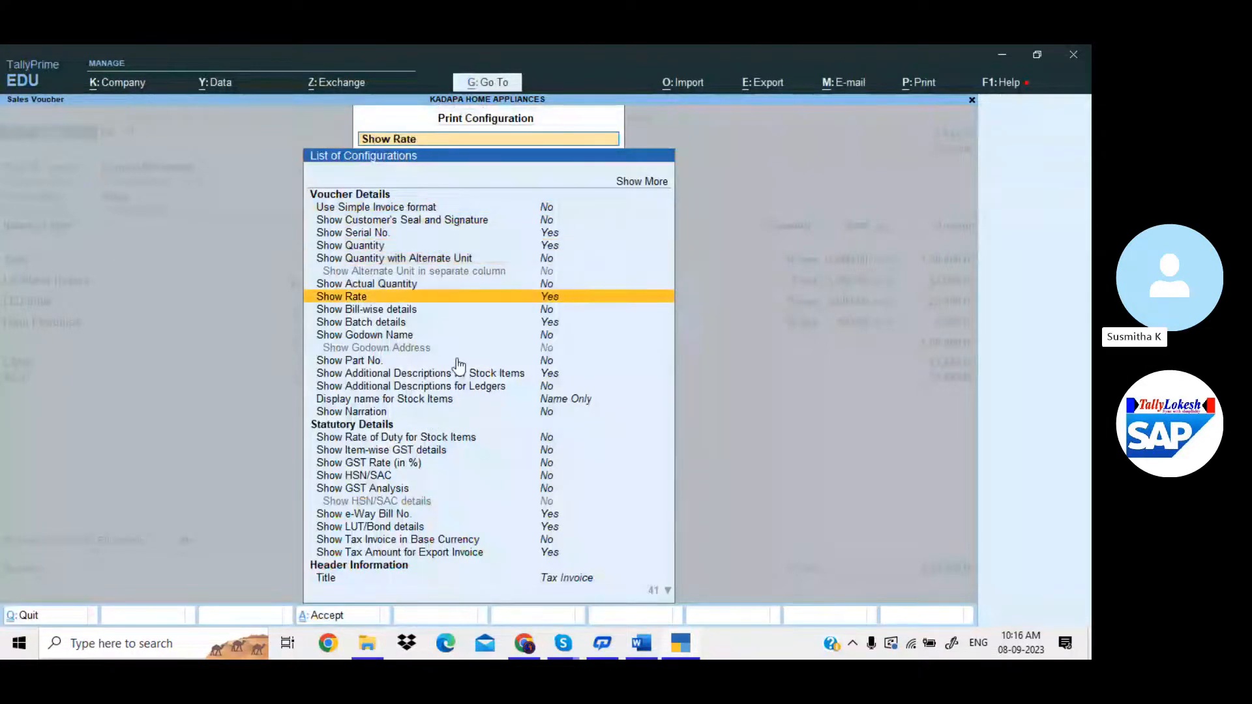
{"action": "key", "text": "Down"}
{"action": "key", "text": "Down"}
{"action": "key", "text": "Down"}
{"action": "key", "text": "Down"}
{"action": "key", "text": "Down"}
{"action": "key", "text": "Down"}
{"action": "key", "text": "Down"}
{"action": "key", "text": "Down"}
{"action": "key", "text": "Down"}
{"action": "key", "text": "Down"}
{"action": "key", "text": "Down"}
{"action": "key", "text": "Down"}
{"action": "key", "text": "Return"}
{"action": "key", "text": "Down"}
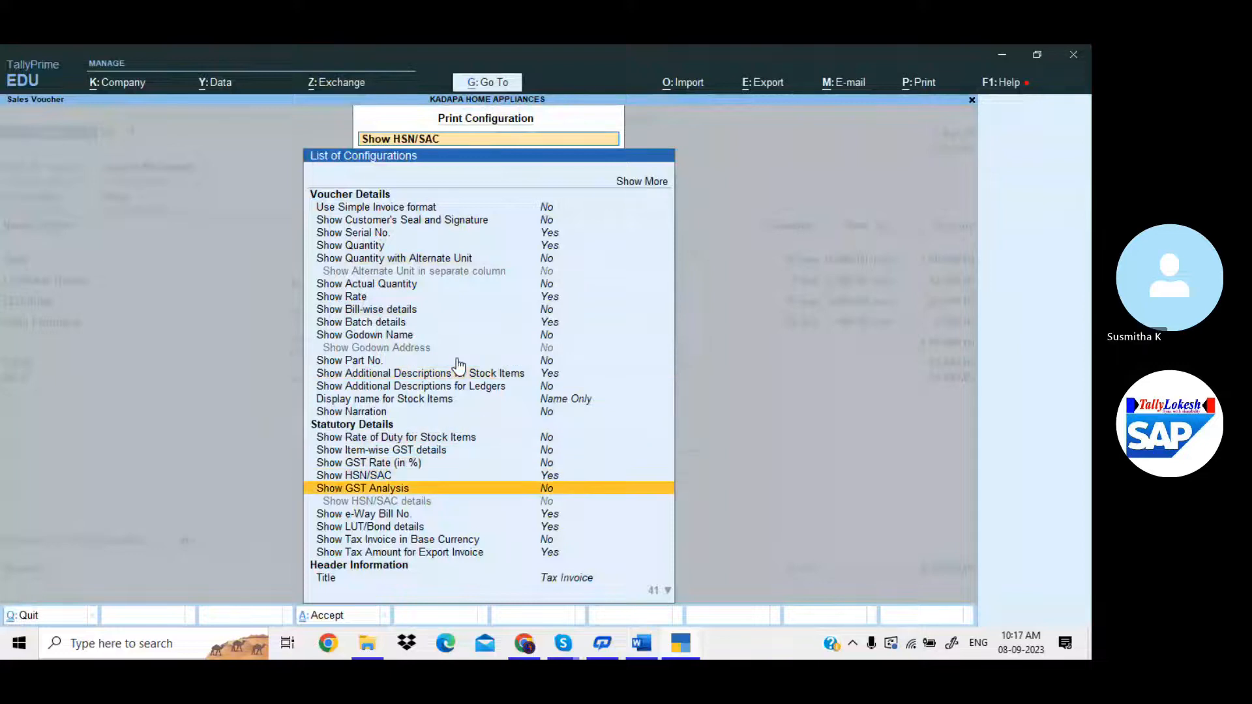
{"action": "key", "text": "Return"}
{"action": "key", "text": "Down"}
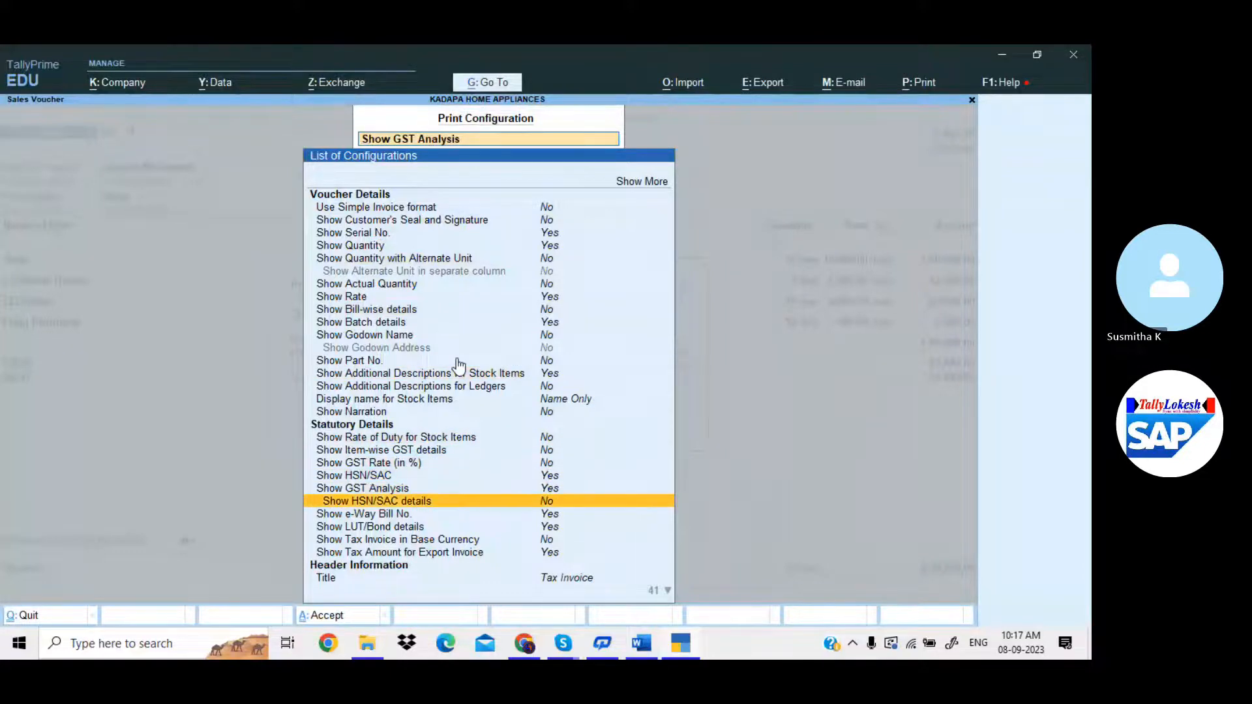
{"action": "key", "text": "Return"}
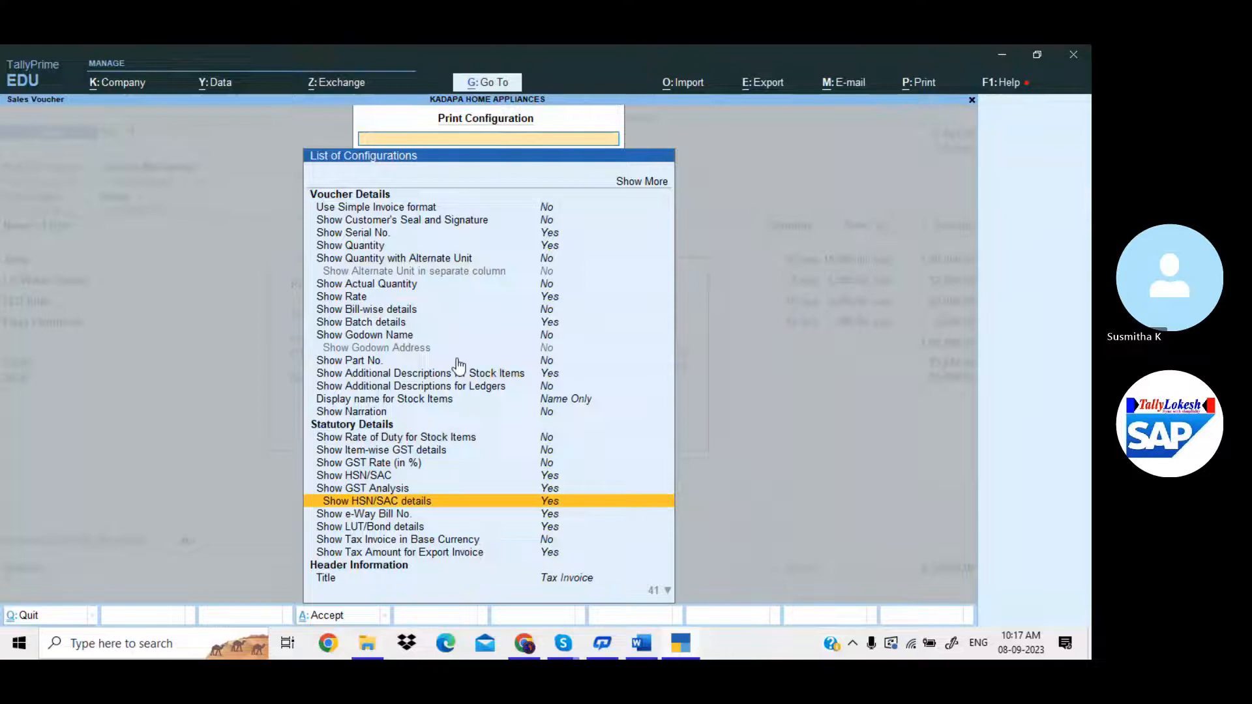
{"action": "key", "text": "ctrl+a"}
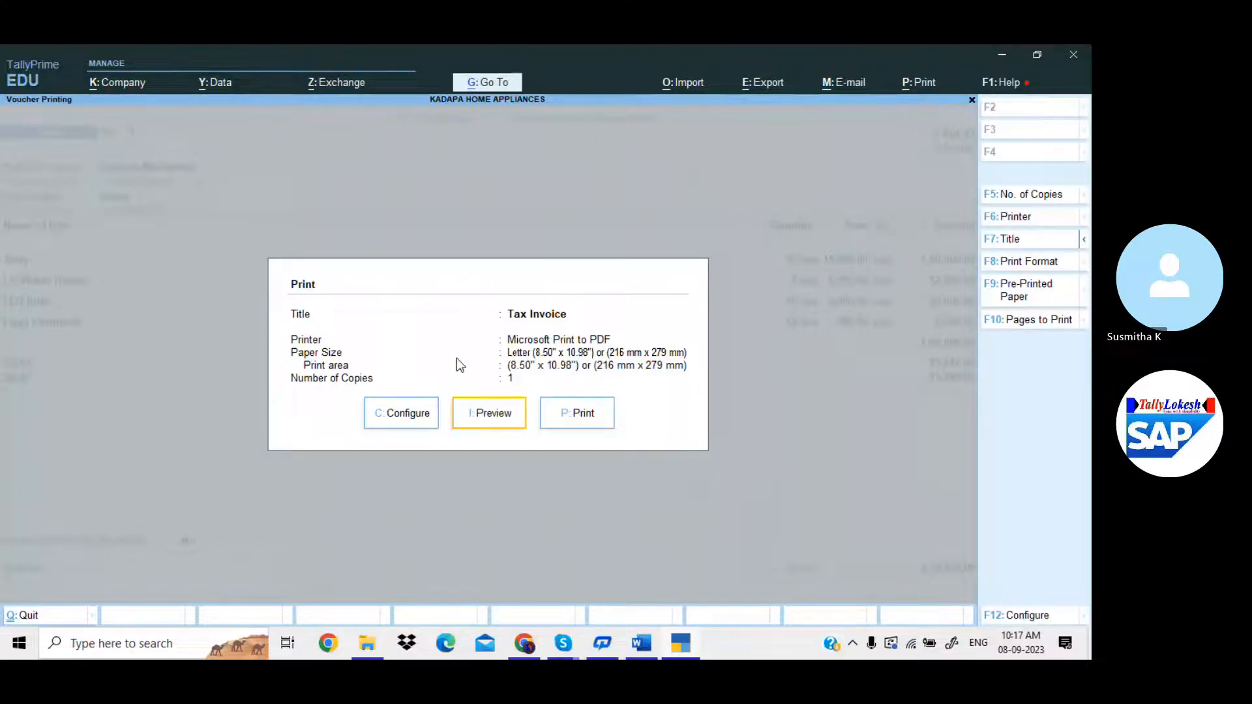
Preview the restored invoice enlarged, scroll through it, and close it.
{"action": "key", "text": "i"}
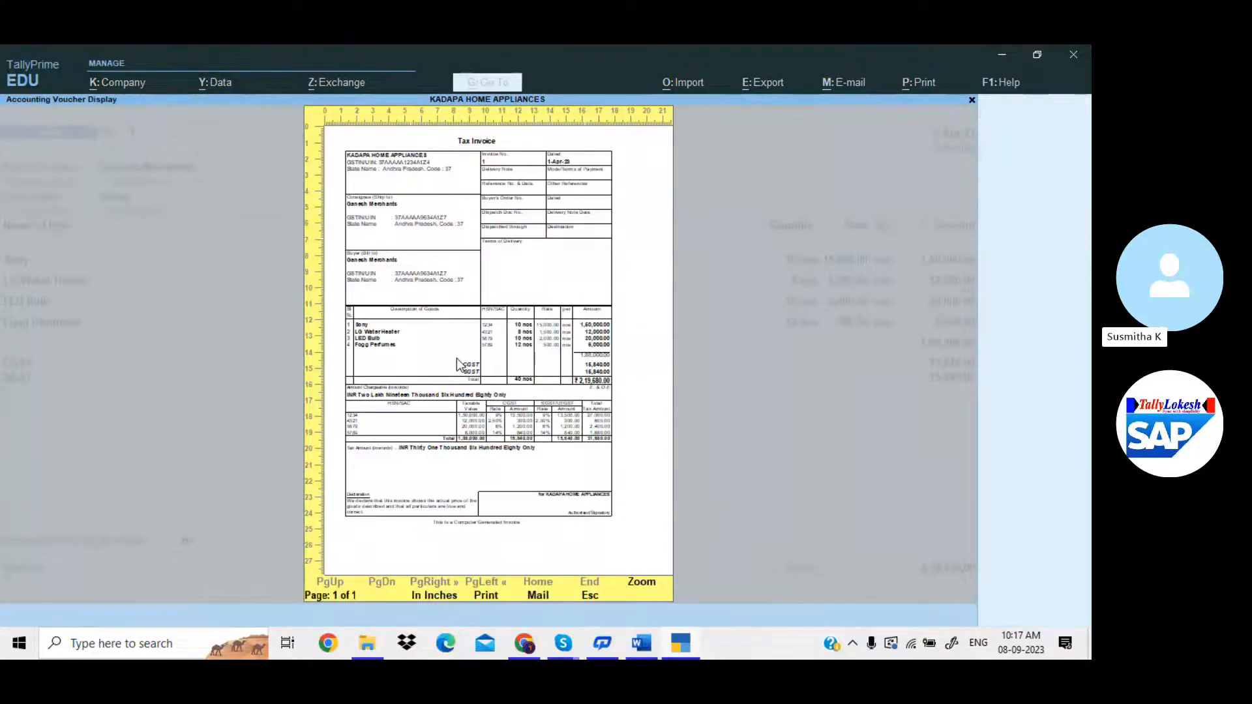
{"action": "key", "text": "alt+z"}
{"action": "scroll", "coordinate": [456, 358], "scroll_direction": "down", "scroll_amount": 5}
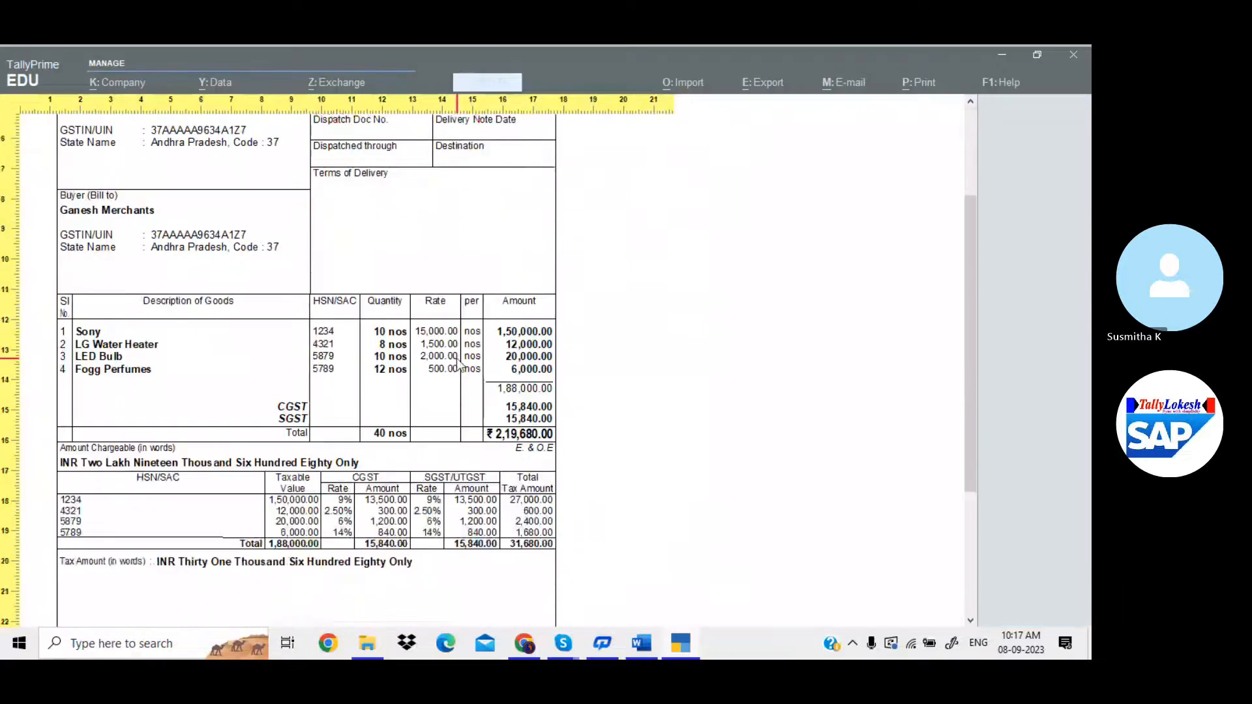
{"action": "scroll", "coordinate": [457, 358], "scroll_direction": "up", "scroll_amount": 5}
{"action": "scroll", "coordinate": [456, 357], "scroll_direction": "down", "scroll_amount": 7}
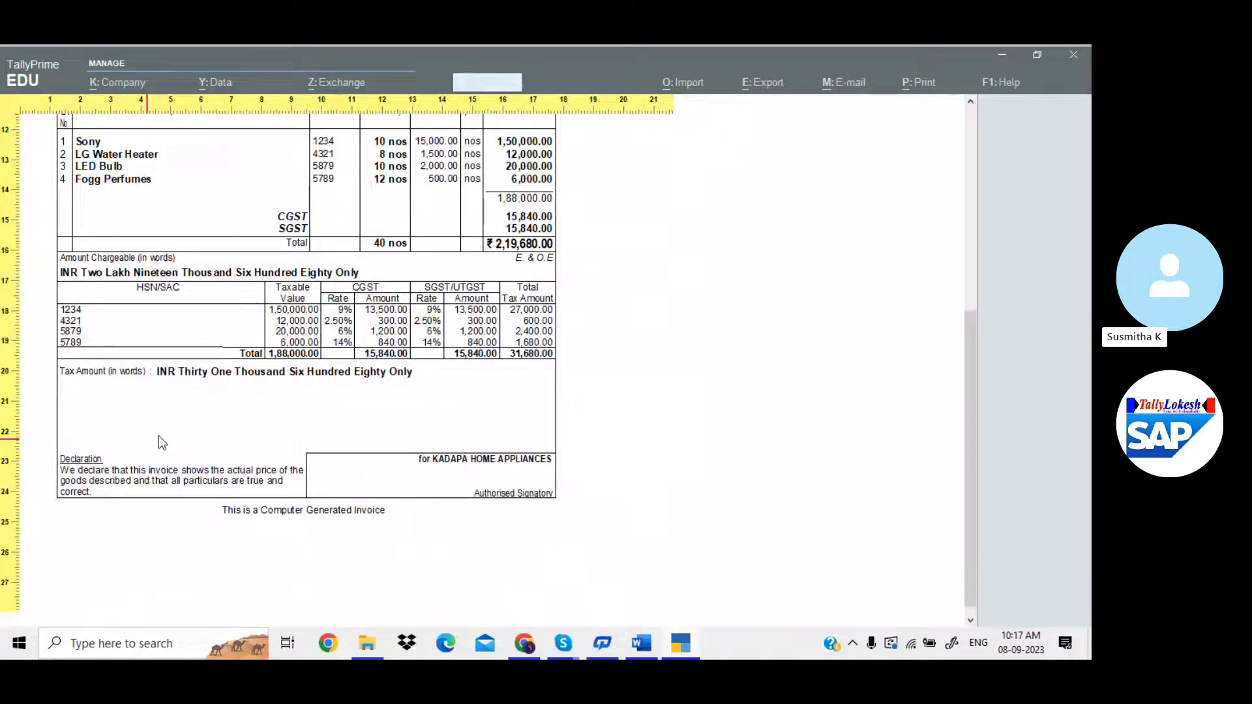
{"action": "scroll", "coordinate": [159, 435], "scroll_direction": "up", "scroll_amount": 3}
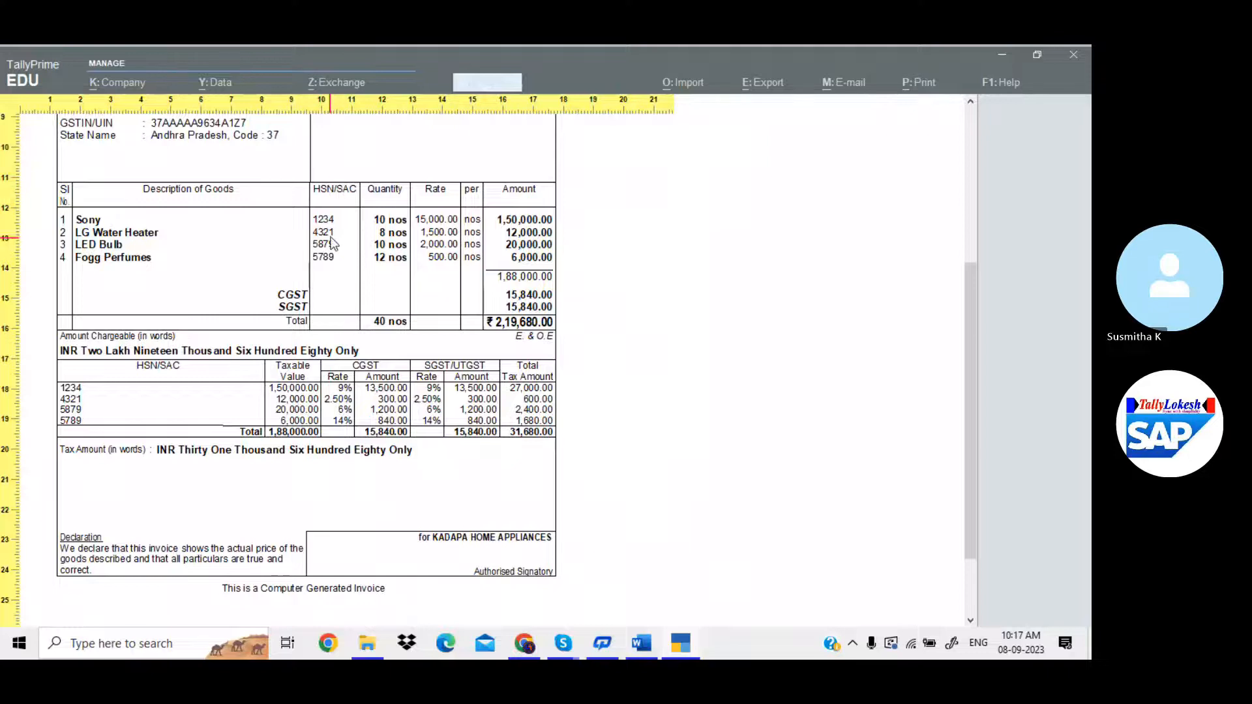
{"action": "scroll", "coordinate": [333, 243], "scroll_direction": "up", "scroll_amount": 6}
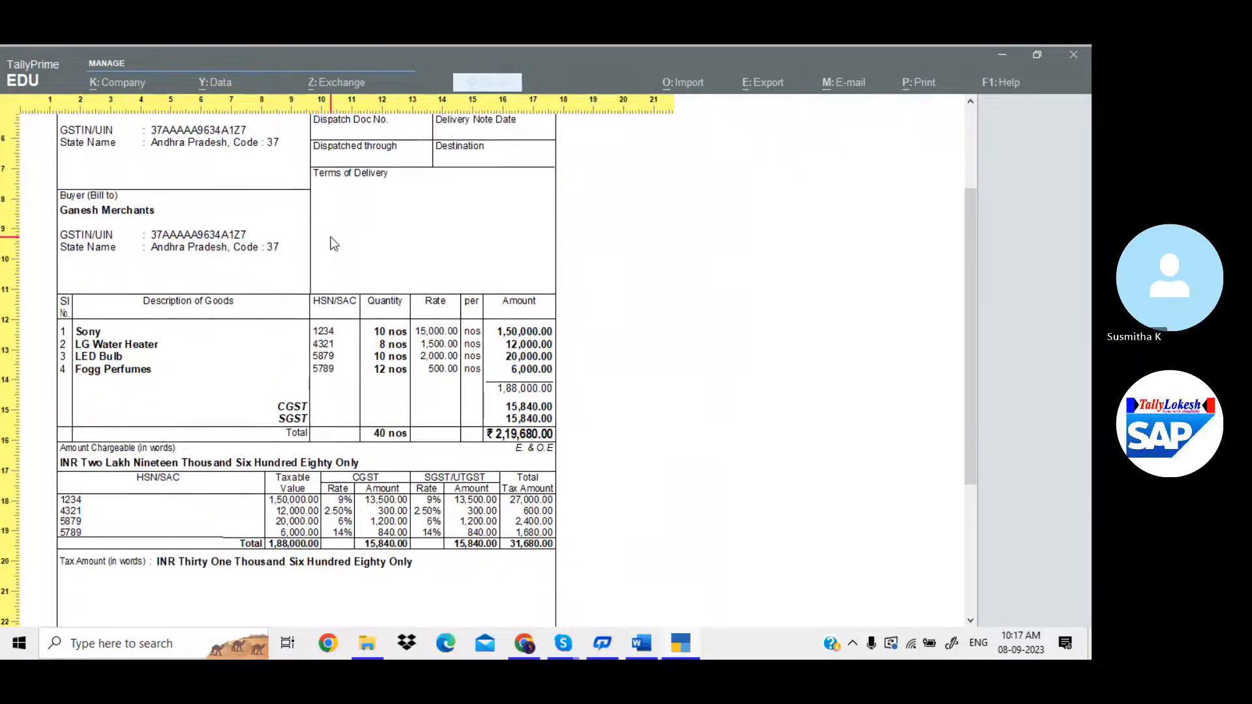
{"action": "scroll", "coordinate": [331, 239], "scroll_direction": "down", "scroll_amount": 1}
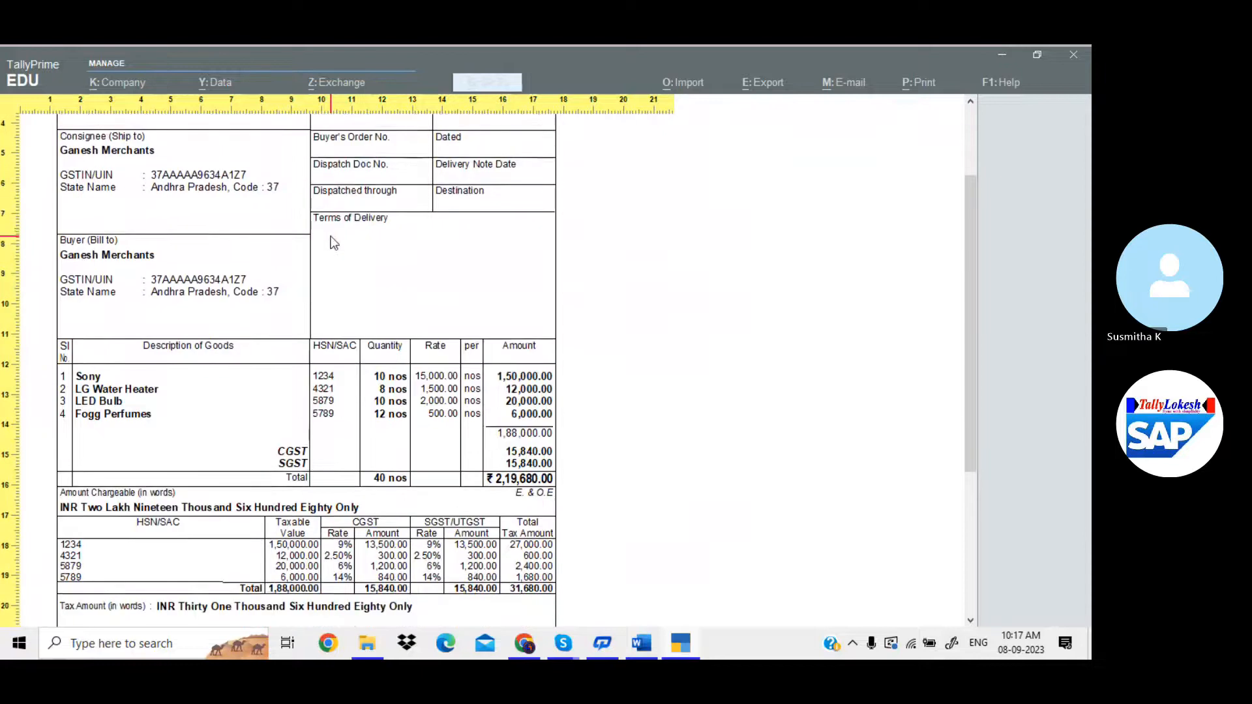
{"action": "key", "text": "Escape"}
{"action": "key", "text": "Escape"}
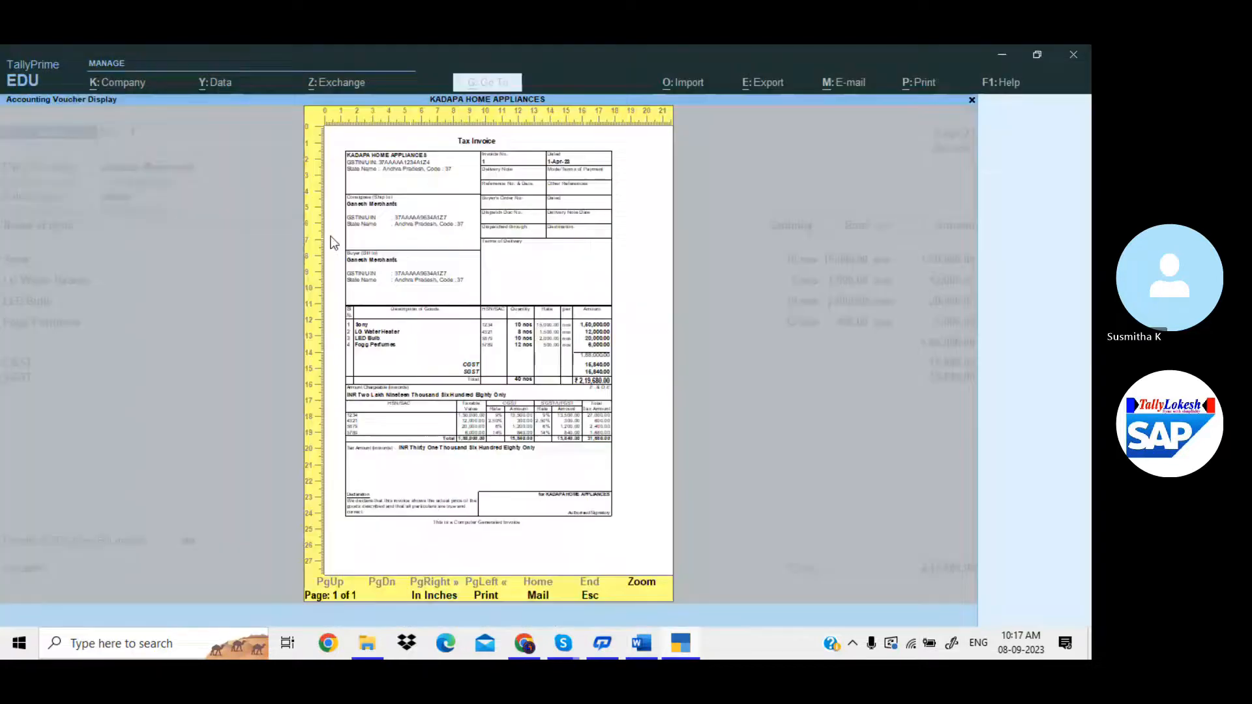
Set Show Customer's Seal and Signature and Show GST Rate (in %) to Yes.
{"action": "left_click", "coordinate": [412, 414]}
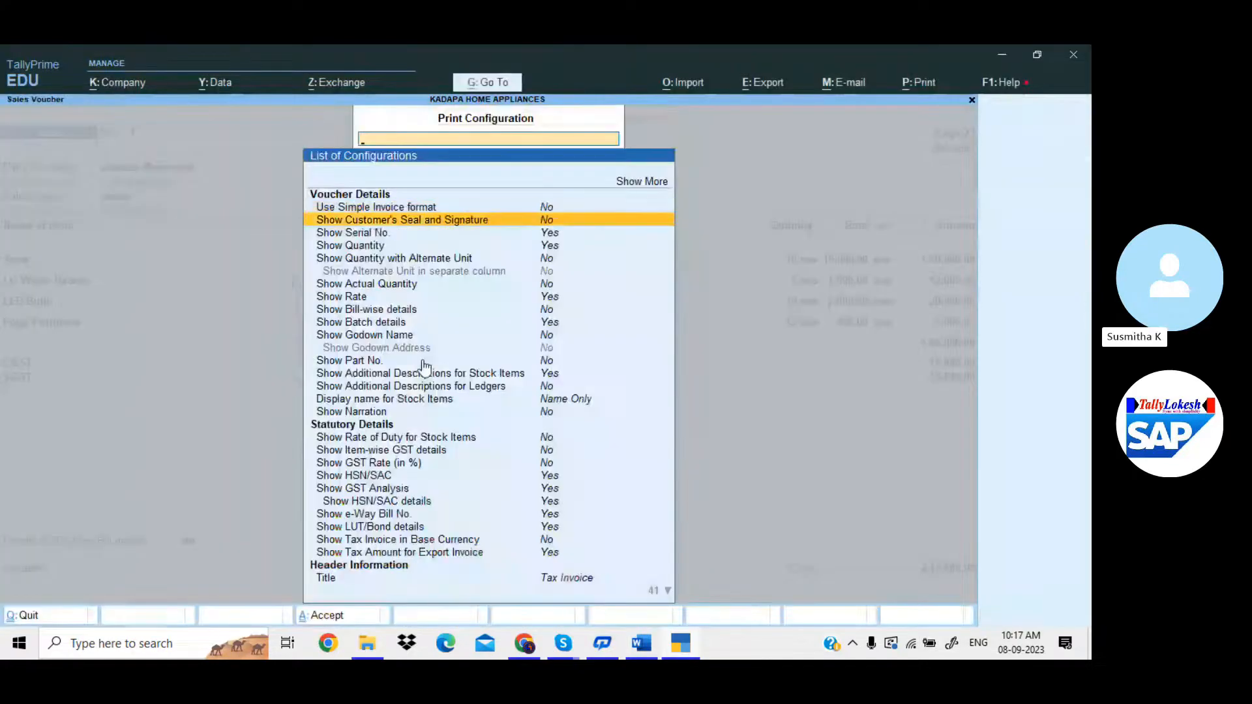
{"action": "key", "text": "Down"}
{"action": "key", "text": "Down"}
{"action": "key", "text": "Down"}
{"action": "key", "text": "Down"}
{"action": "key", "text": "Down"}
{"action": "key", "text": "Down"}
{"action": "key", "text": "Down"}
{"action": "key", "text": "Down"}
{"action": "key", "text": "Down"}
{"action": "key", "text": "Down"}
{"action": "key", "text": "Down"}
{"action": "key", "text": "Down"}
{"action": "key", "text": "Down"}
{"action": "key", "text": "Down"}
{"action": "key", "text": "Down"}
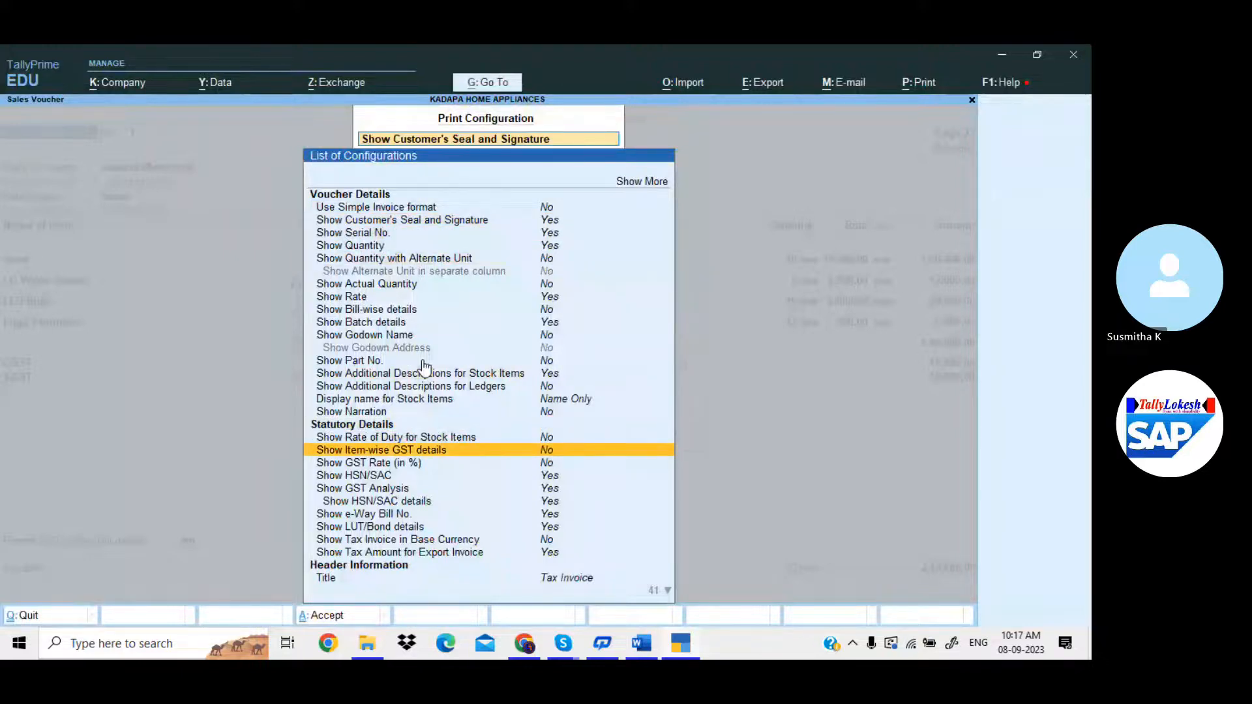
{"action": "key", "text": "Return"}
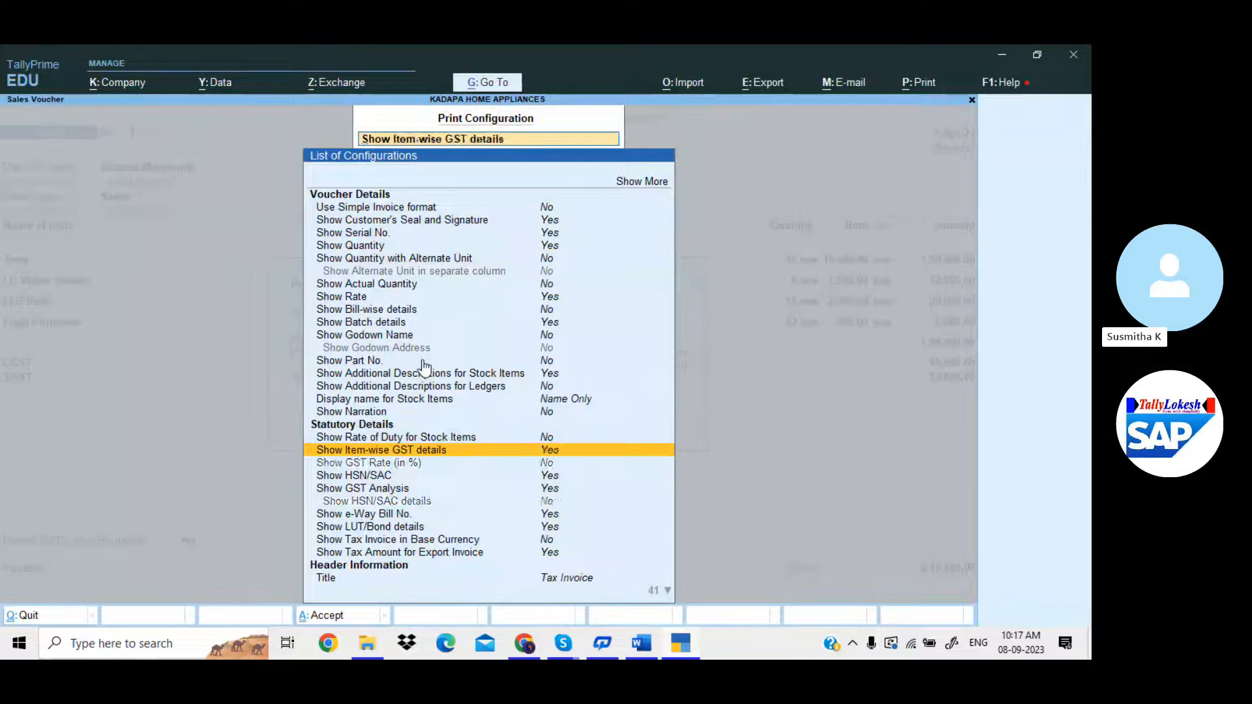
{"action": "key", "text": "Return"}
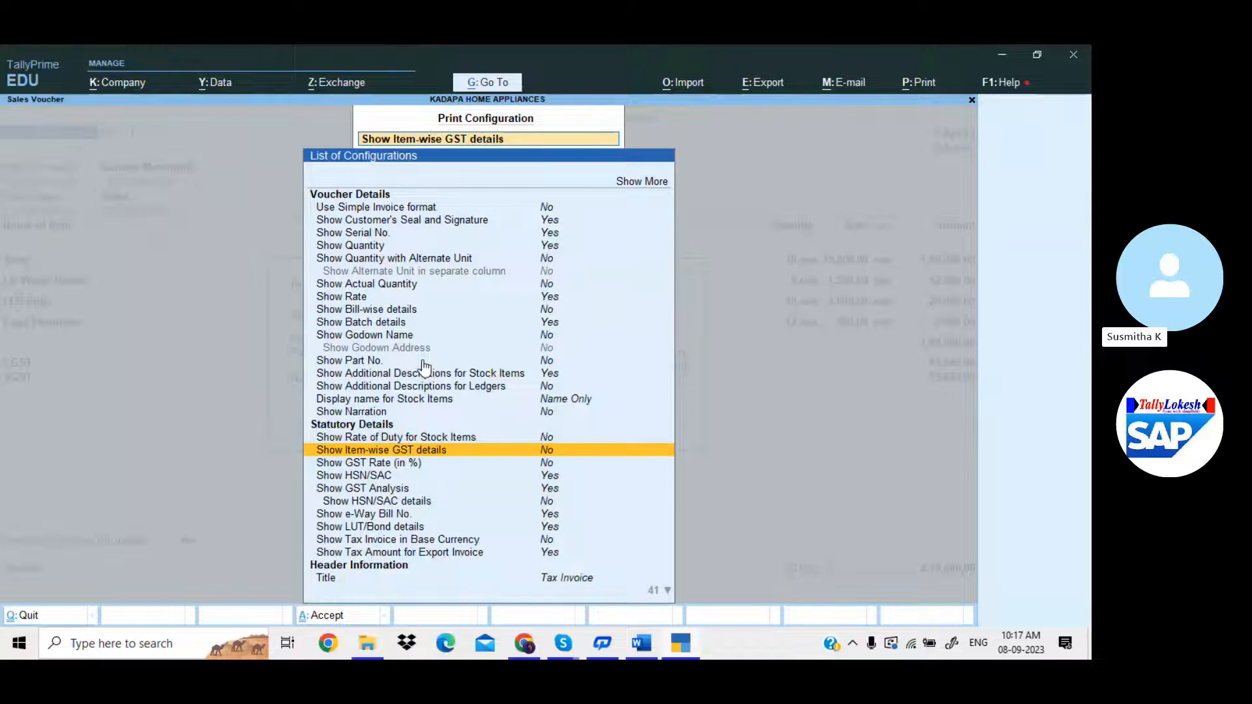
{"action": "key", "text": "Down"}
{"action": "key", "text": "Return"}
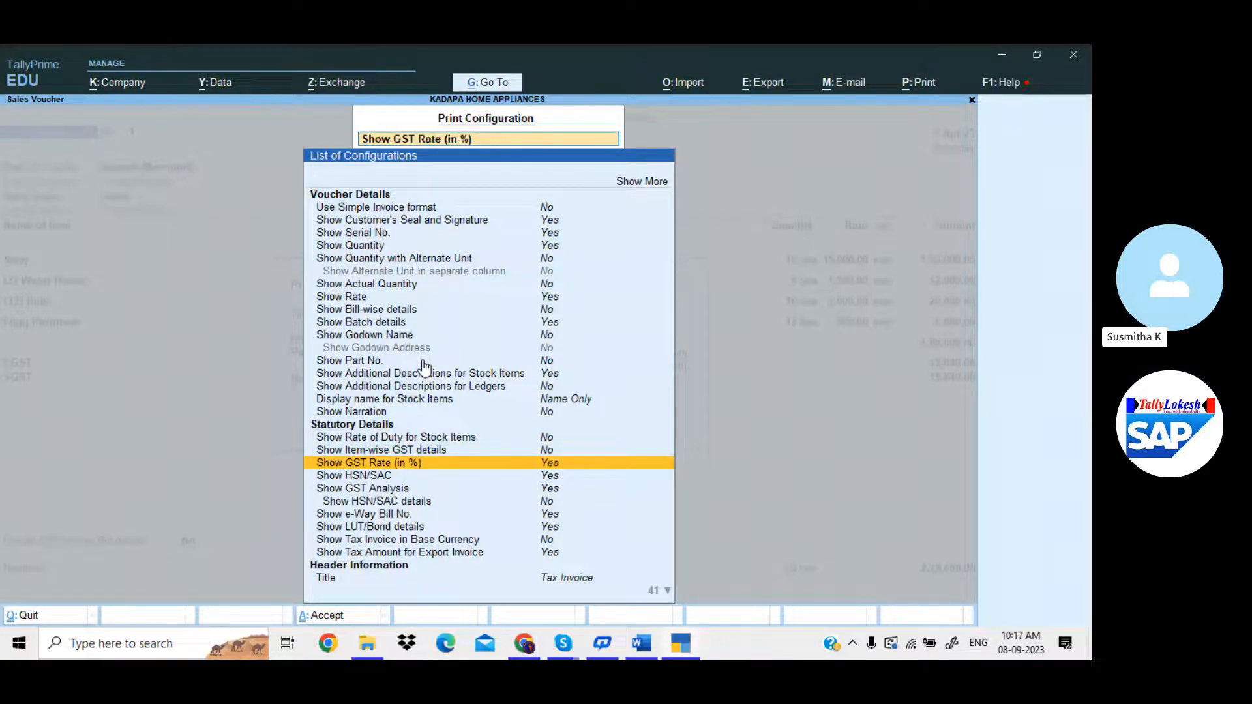
{"action": "key", "text": "ctrl+a"}
Preview the invoice enlarged and scroll down through both pages.
{"action": "key", "text": "Right"}
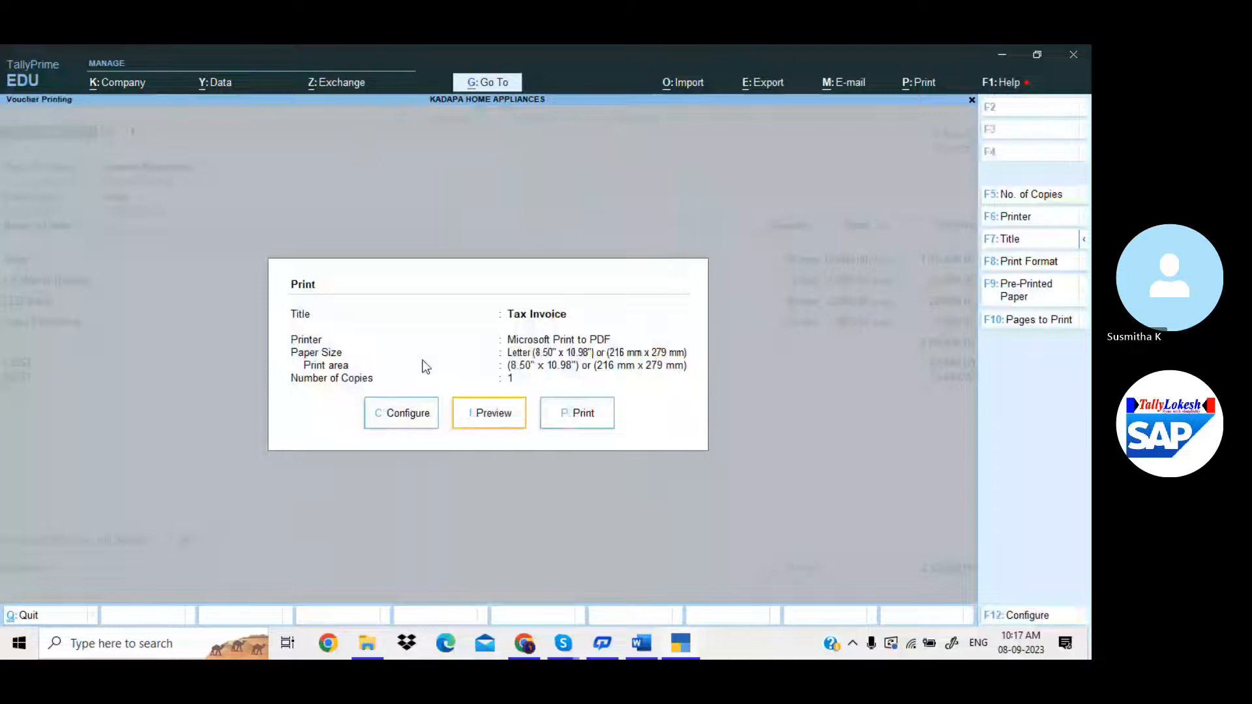
{"action": "key", "text": "Return"}
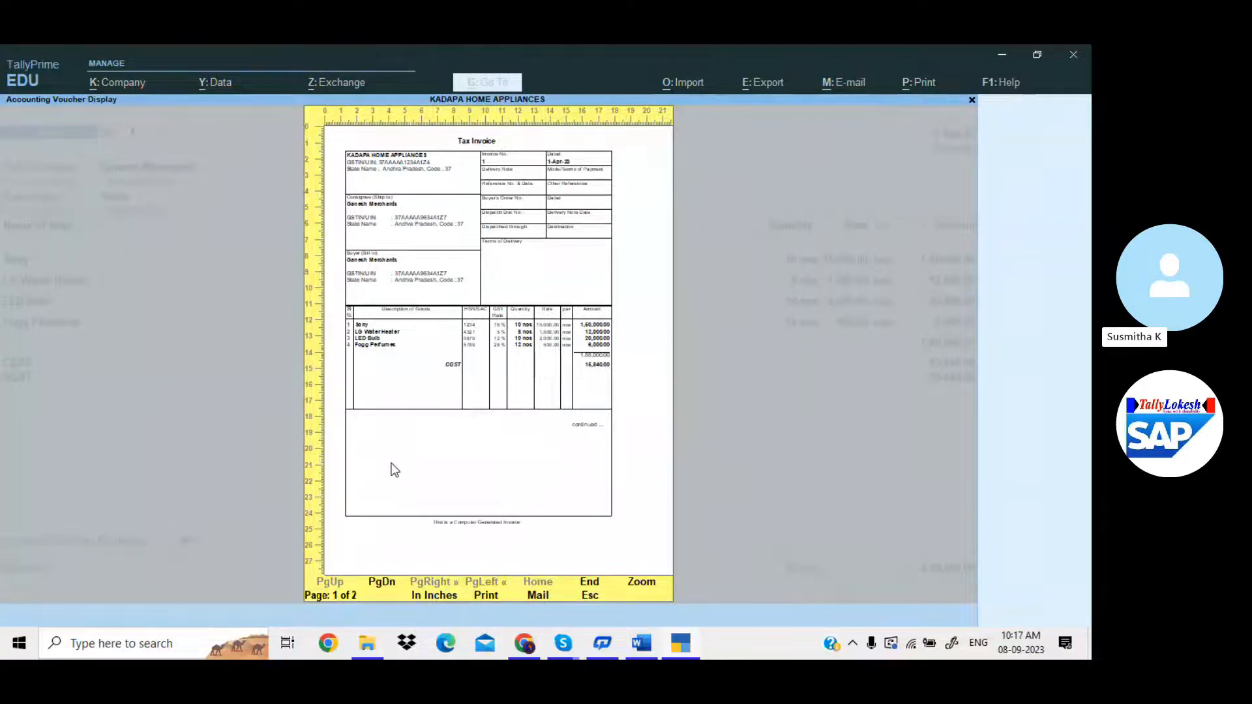
{"action": "key", "text": "alt+z"}
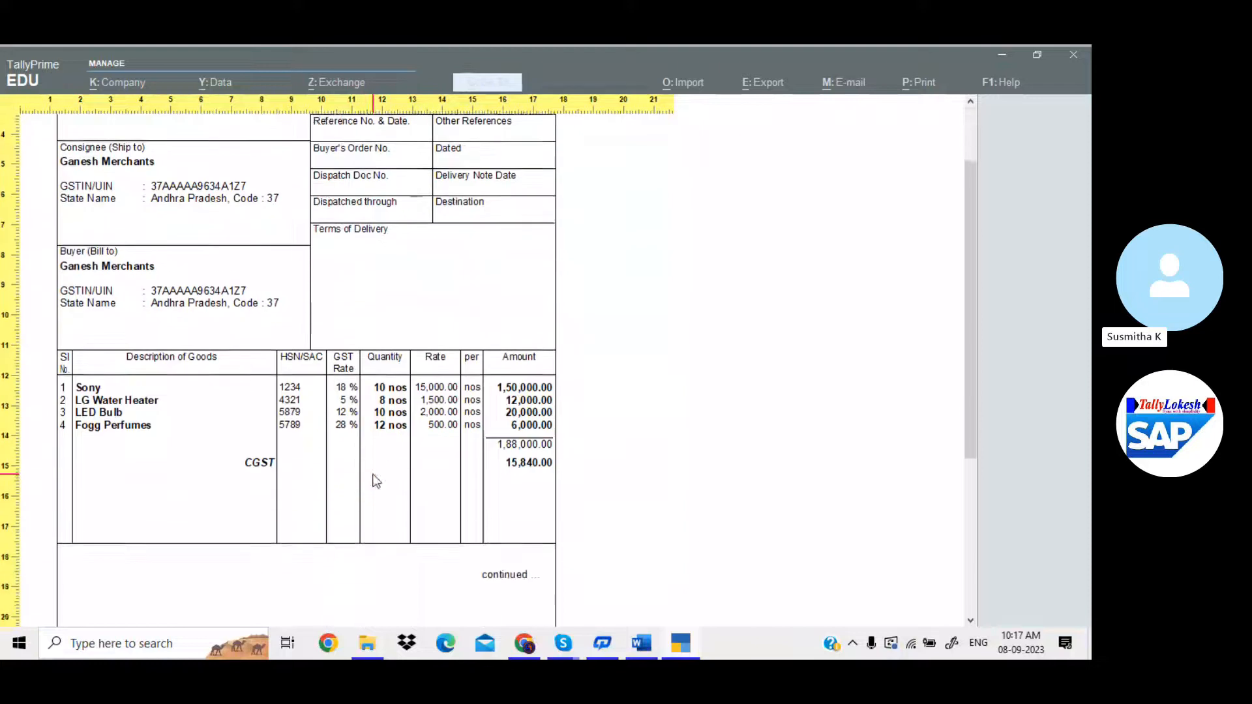
{"action": "scroll", "coordinate": [375, 482], "scroll_direction": "down", "scroll_amount": 2}
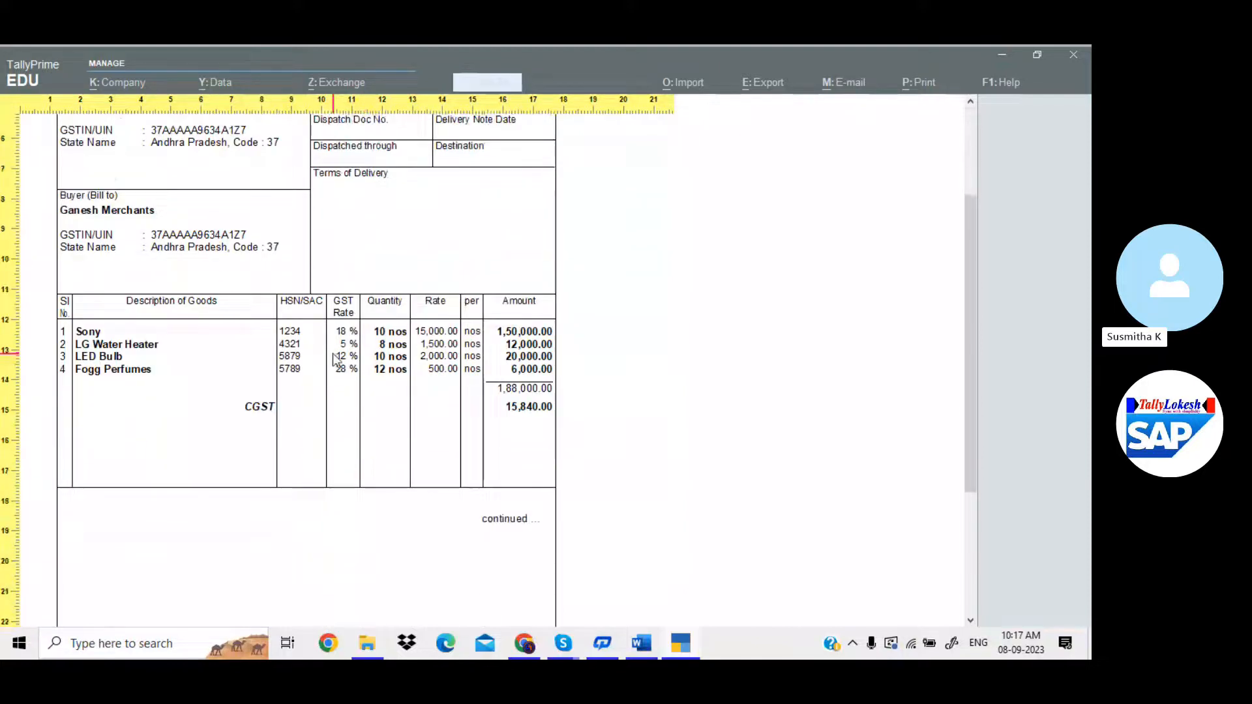
{"action": "scroll", "coordinate": [332, 354], "scroll_direction": "down", "scroll_amount": 6}
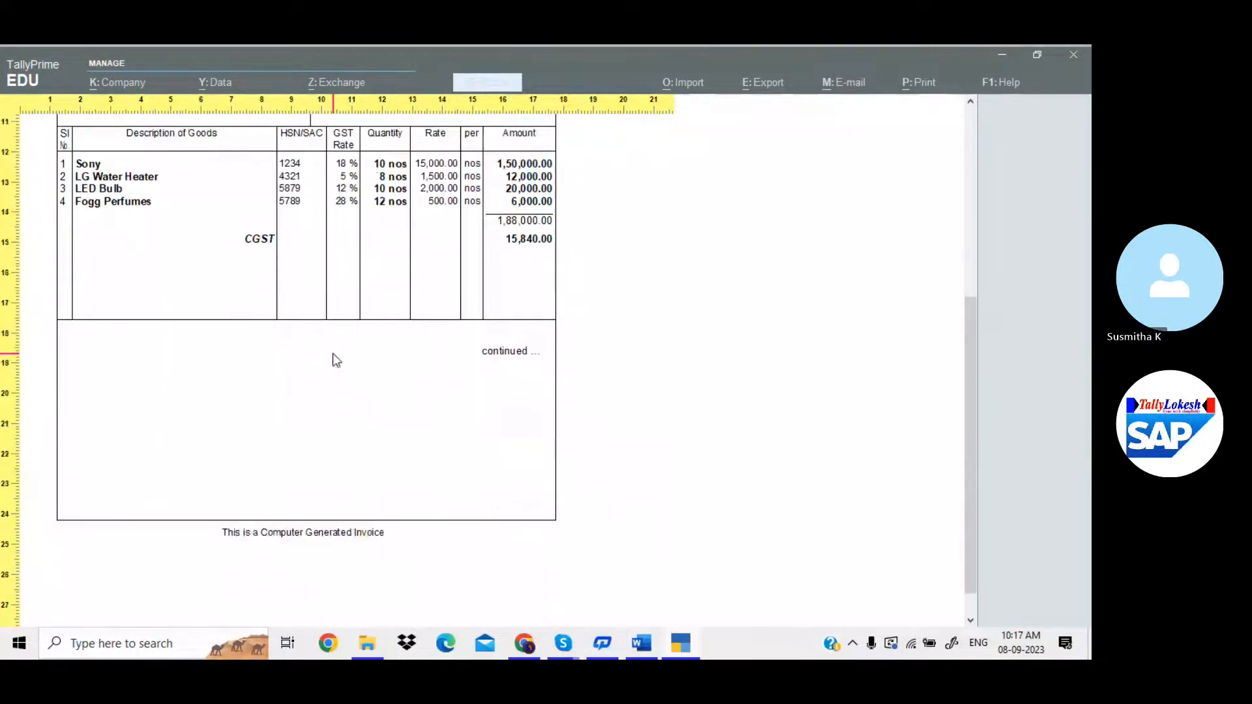
{"action": "scroll", "coordinate": [332, 353], "scroll_direction": "down", "scroll_amount": 6}
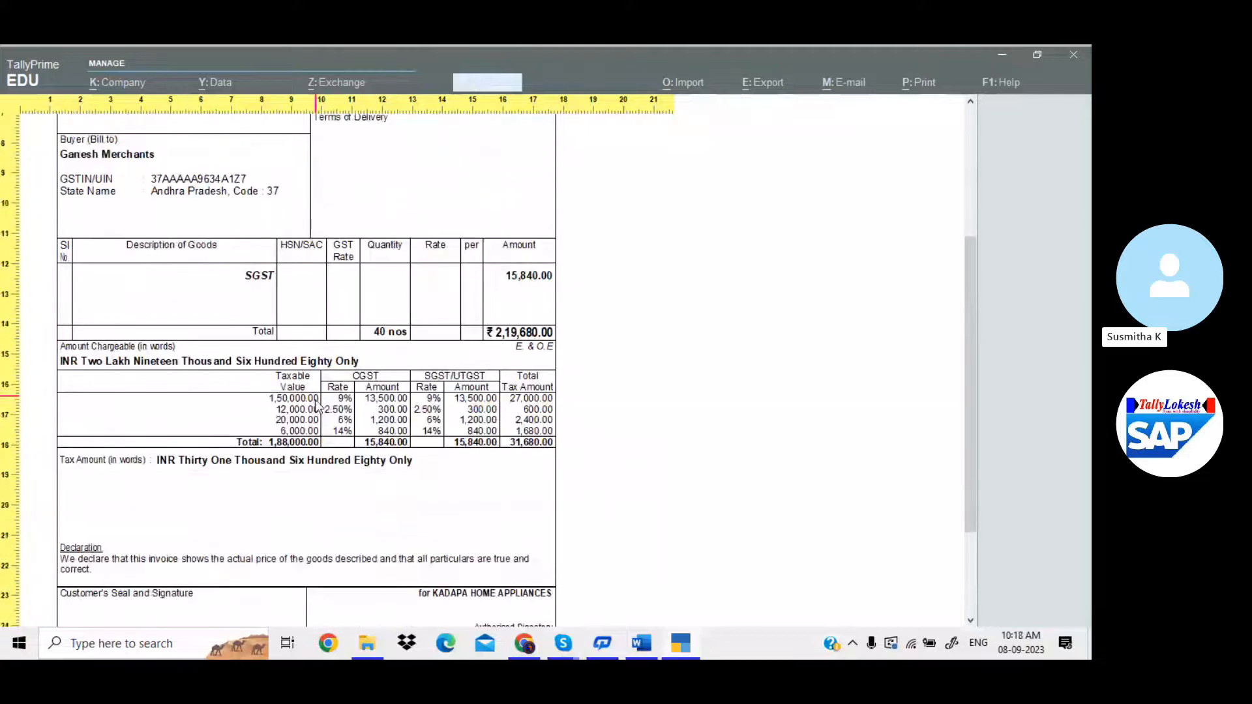
{"action": "scroll", "coordinate": [318, 406], "scroll_direction": "down", "scroll_amount": 3}
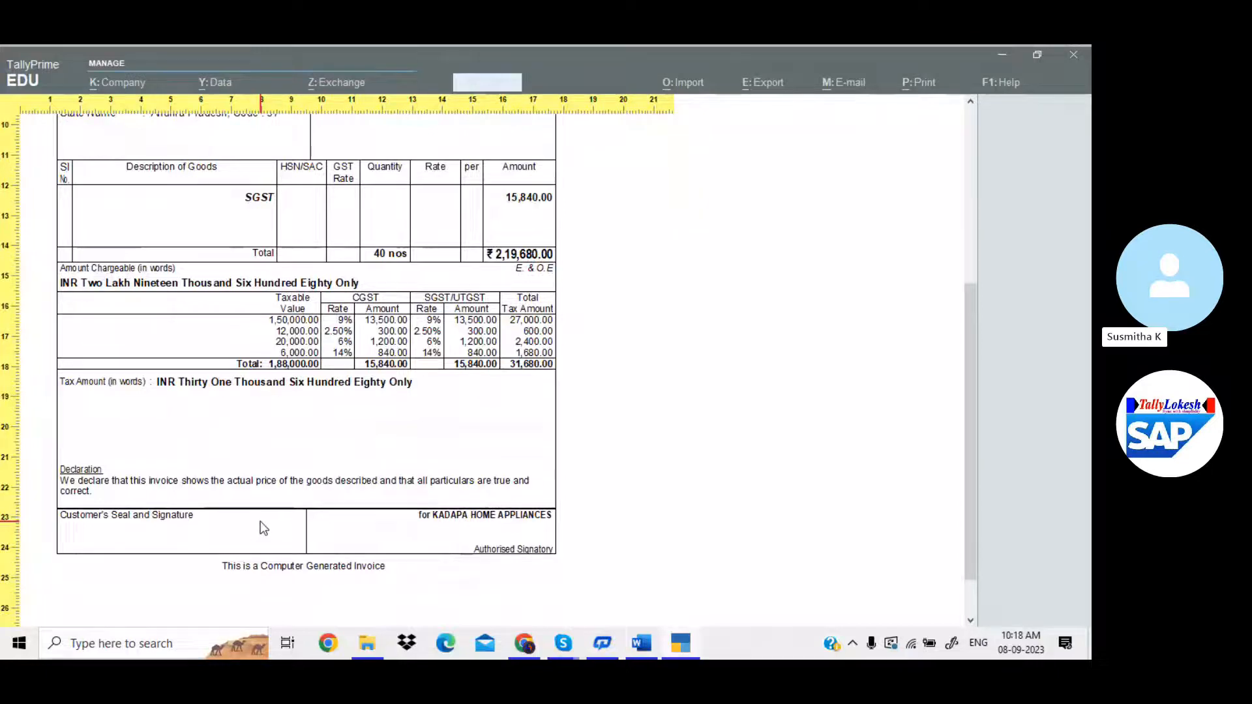
Close the two-page preview and scroll through the print configuration list.
{"action": "key", "text": "Escape"}
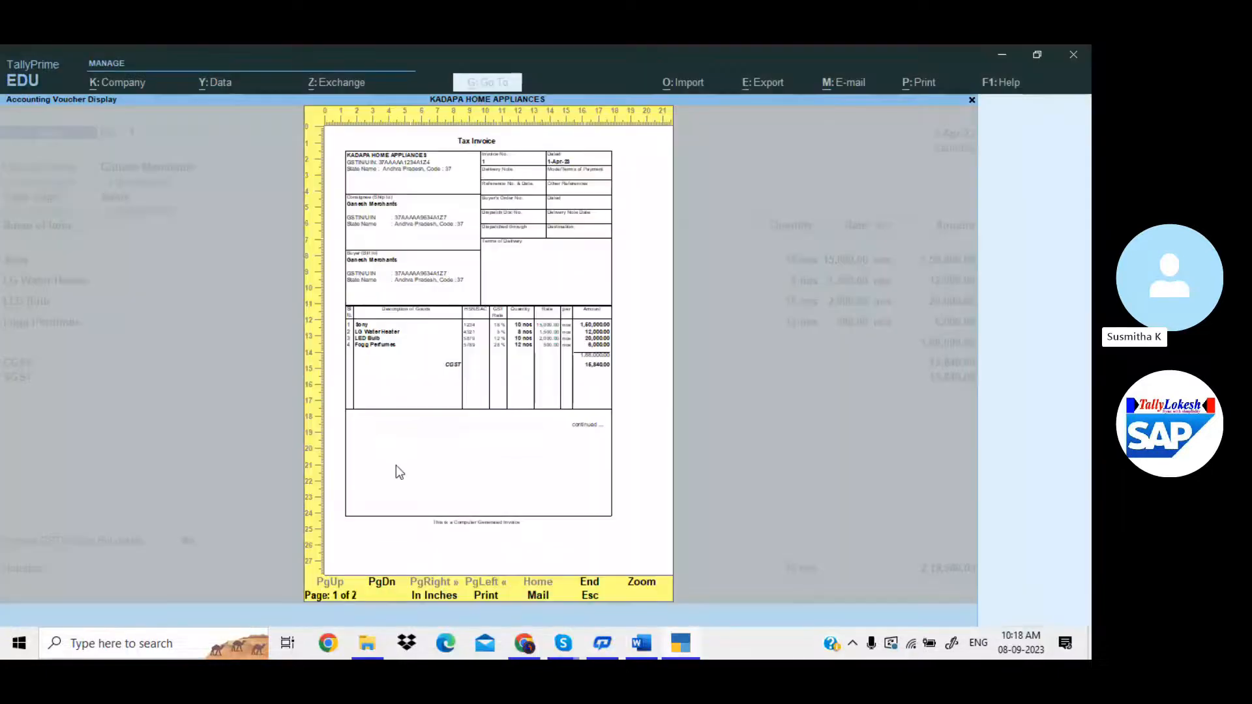
{"action": "key", "text": "Escape"}
{"action": "left_click", "coordinate": [420, 417]}
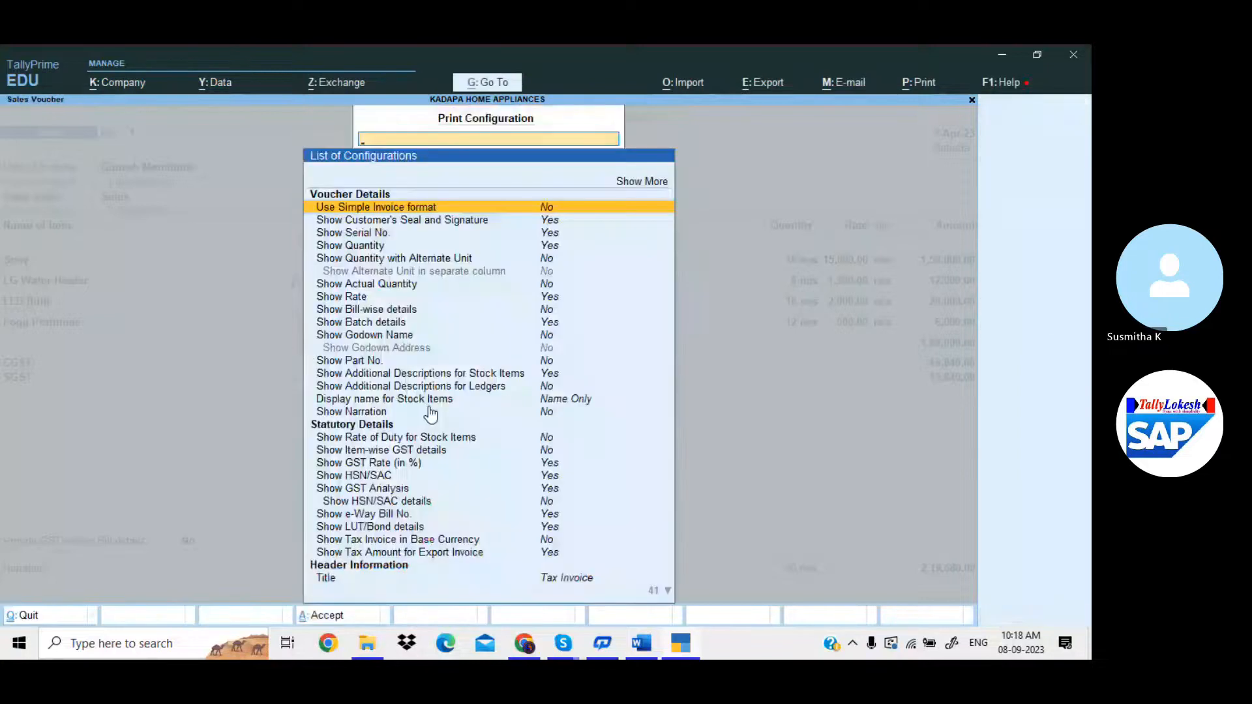
{"action": "scroll", "coordinate": [430, 413], "scroll_direction": "down", "scroll_amount": 6}
{"action": "scroll", "coordinate": [431, 413], "scroll_direction": "down", "scroll_amount": 1}
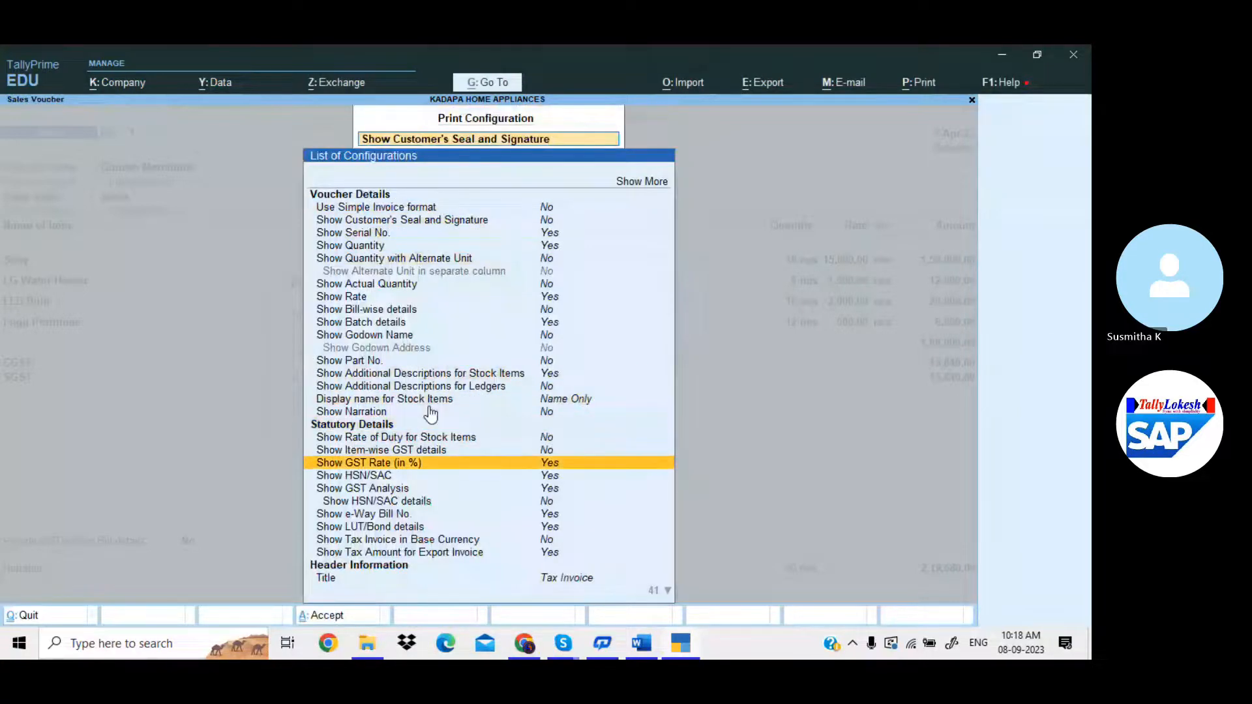
{"action": "key", "text": "Escape"}
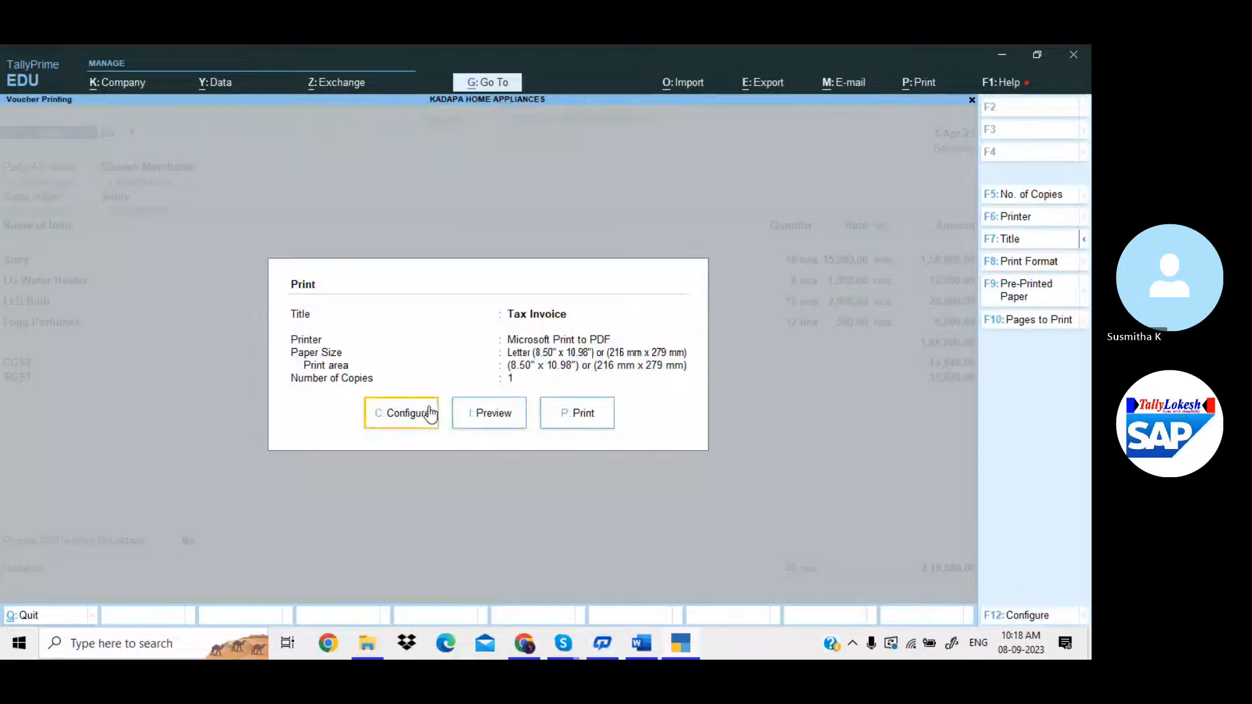
Preview the invoice again zoomed in, review it, and return to the Print dialog.
{"action": "key", "text": "i"}
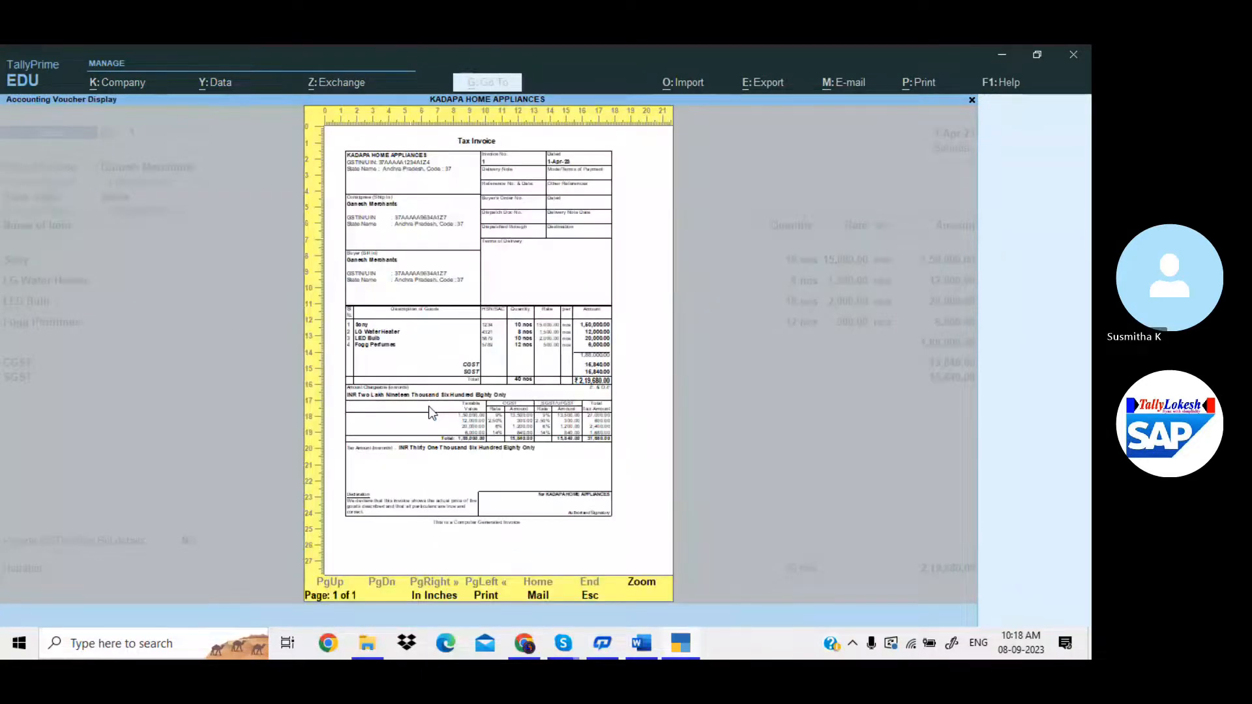
{"action": "left_click", "coordinate": [428, 411]}
{"action": "scroll", "coordinate": [429, 411], "scroll_direction": "down", "scroll_amount": 3}
{"action": "scroll", "coordinate": [283, 450], "scroll_direction": "down", "scroll_amount": 4}
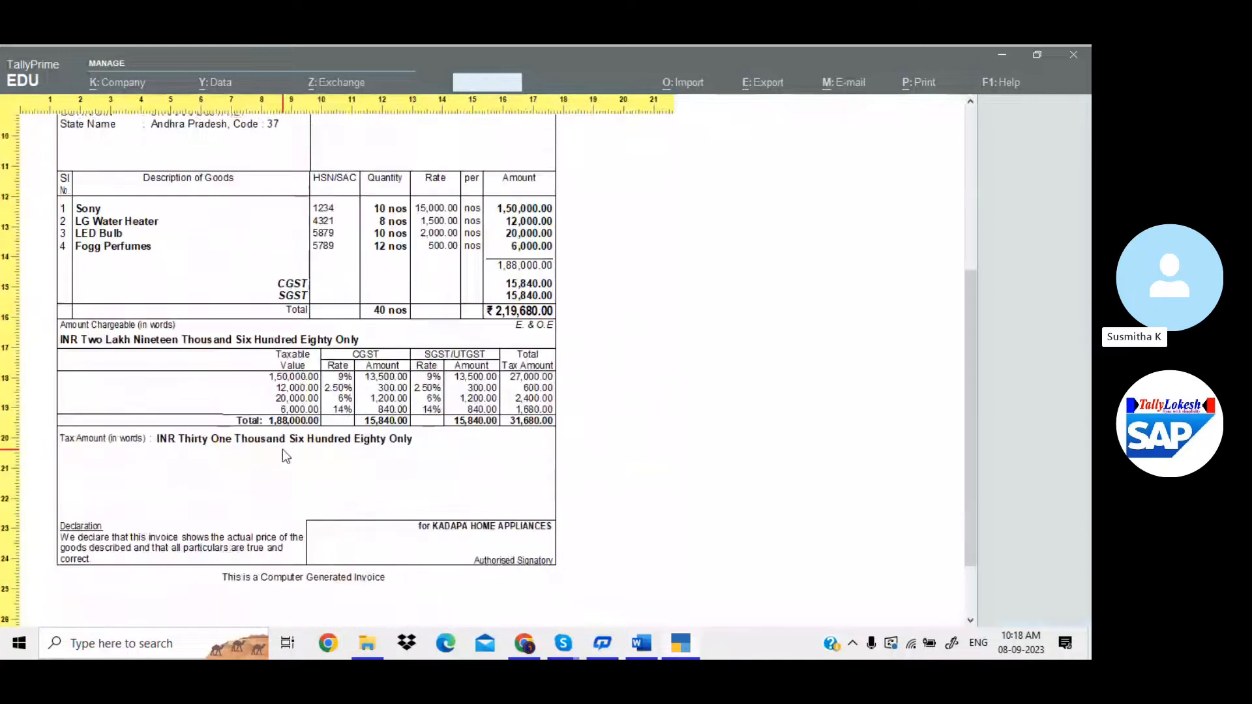
{"action": "scroll", "coordinate": [284, 453], "scroll_direction": "up", "scroll_amount": 5}
{"action": "scroll", "coordinate": [283, 454], "scroll_direction": "up", "scroll_amount": 4}
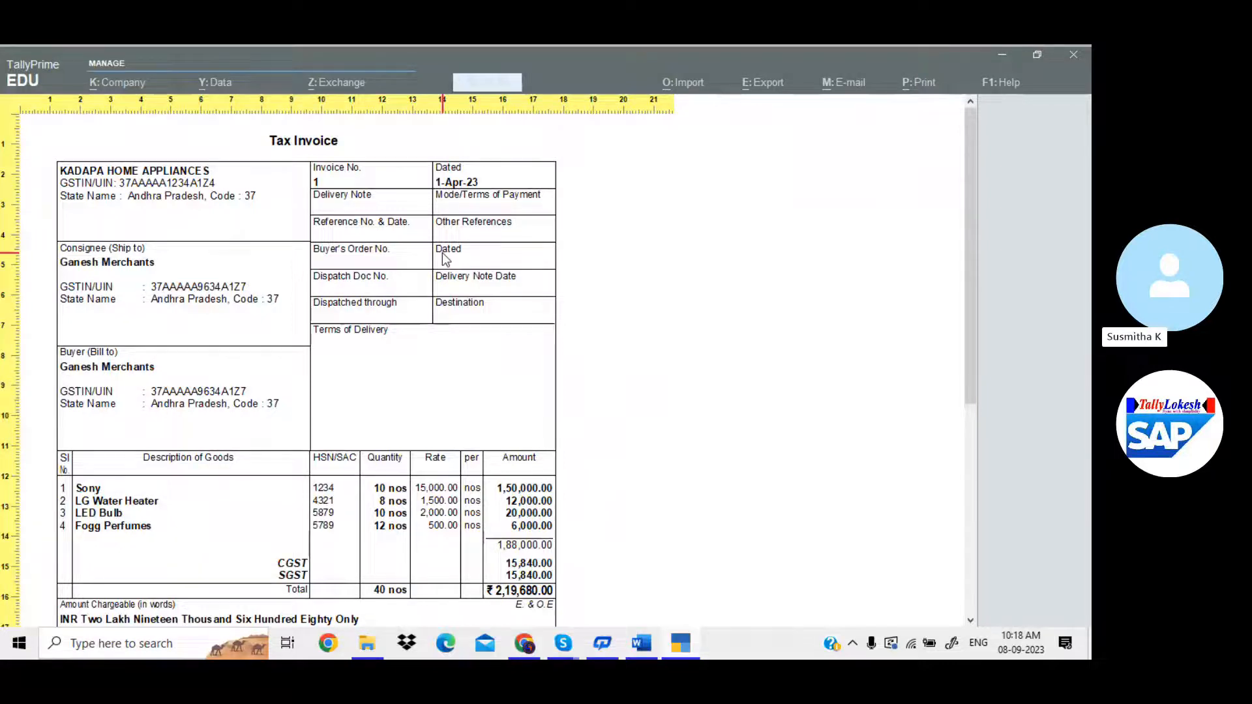
{"action": "key", "text": "Escape"}
{"action": "key", "text": "Escape"}
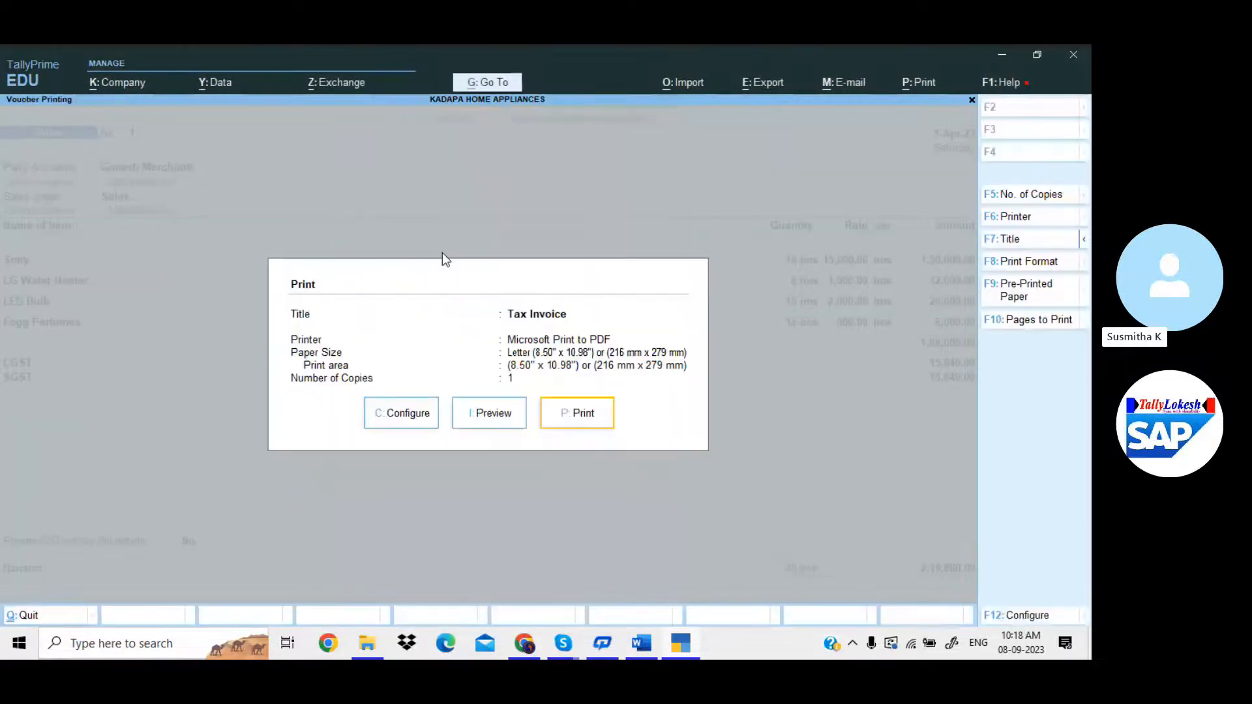
{"action": "key", "text": "Escape"}
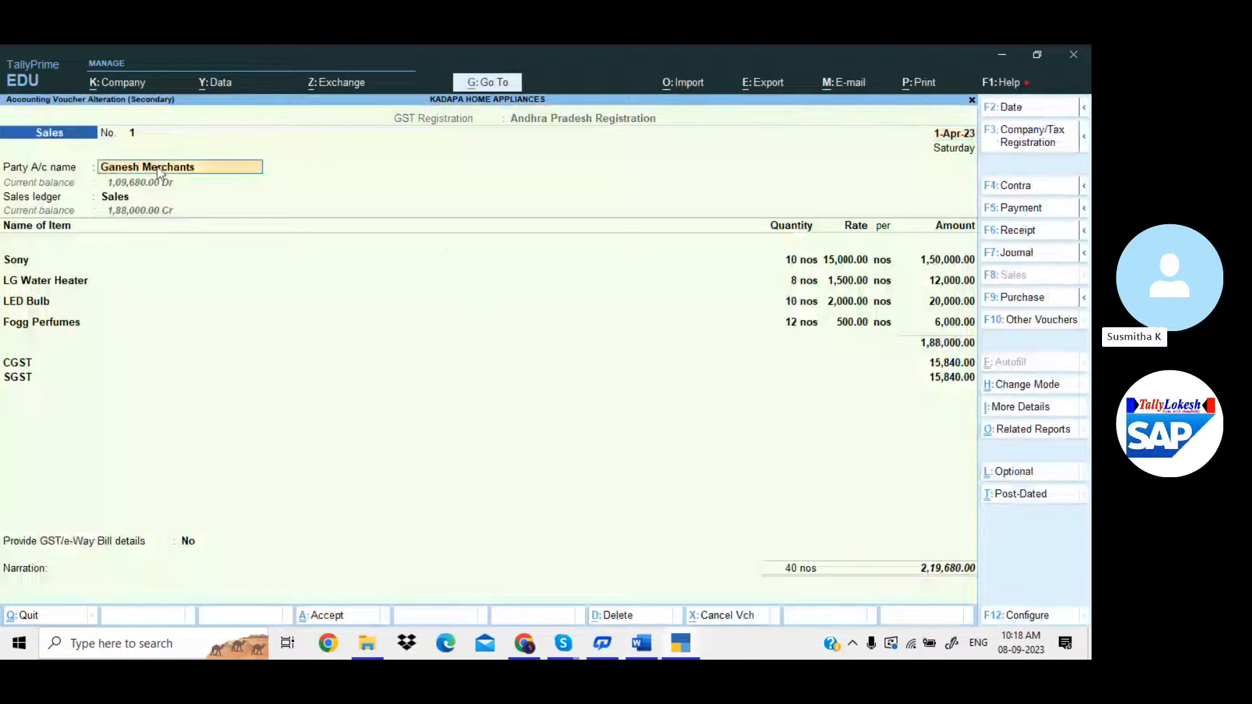
Enter delivery note 12 dated 1-Apr-23, dispatched BY TRUCK to NELLORE.
{"action": "key", "text": "Return"}
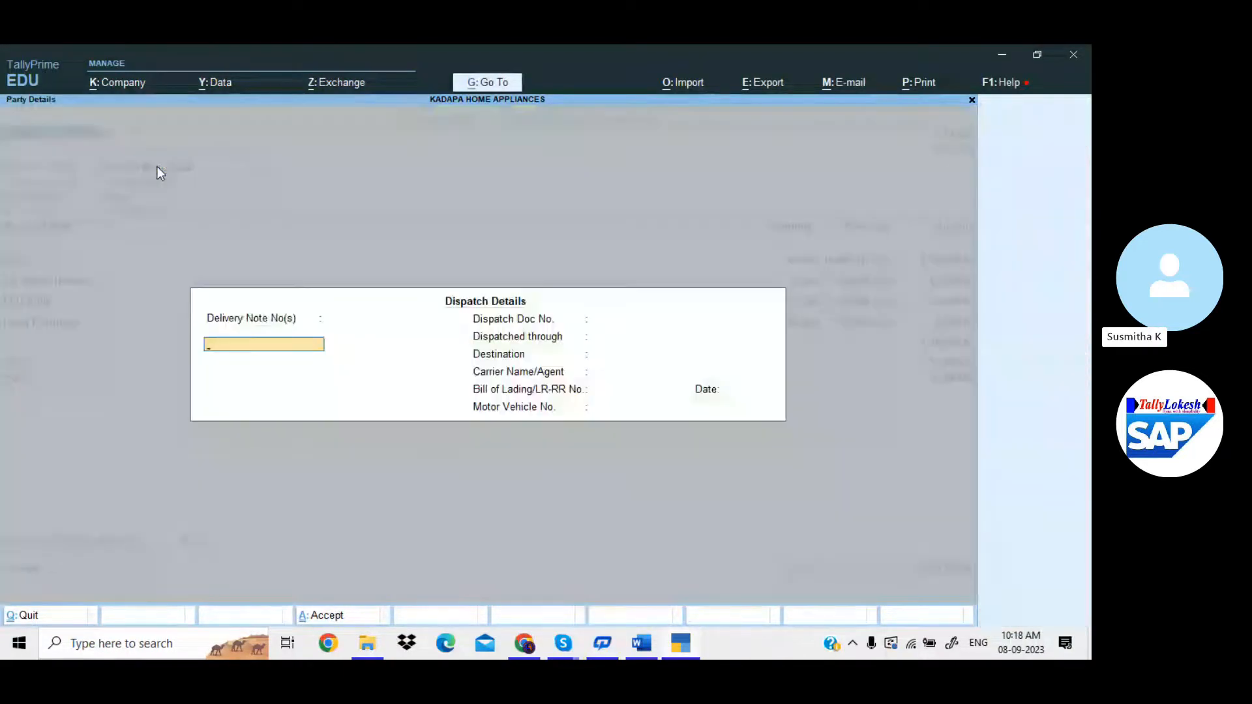
{"action": "type", "text": "12"}
{"action": "key", "text": "Return"}
{"action": "key", "text": "Return"}
{"action": "key", "text": "Return"}
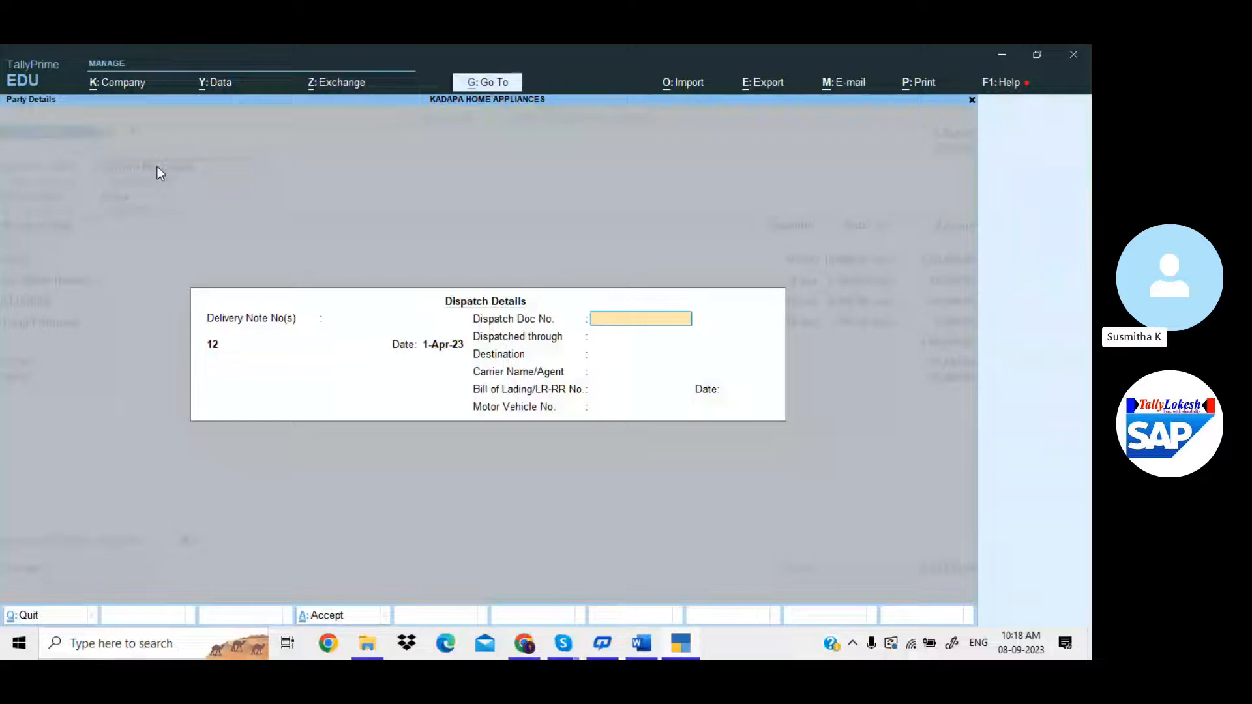
{"action": "key", "text": "Return"}
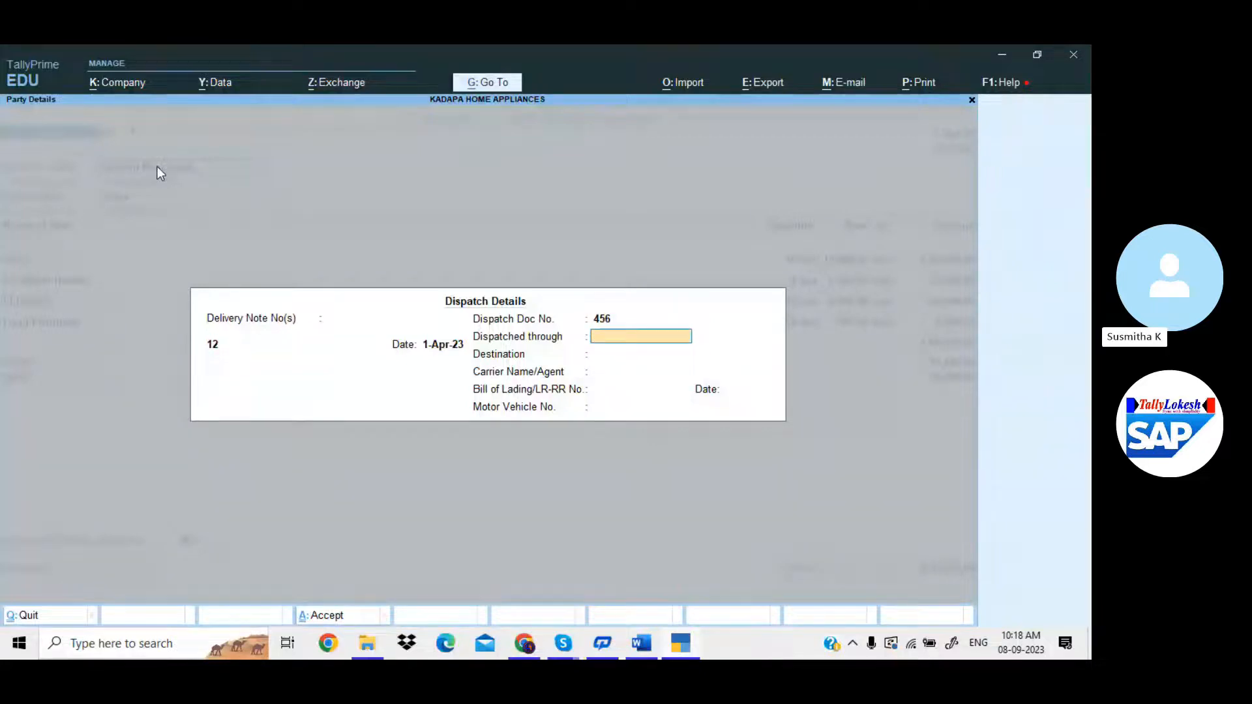
{"action": "type", "text": "BY "}
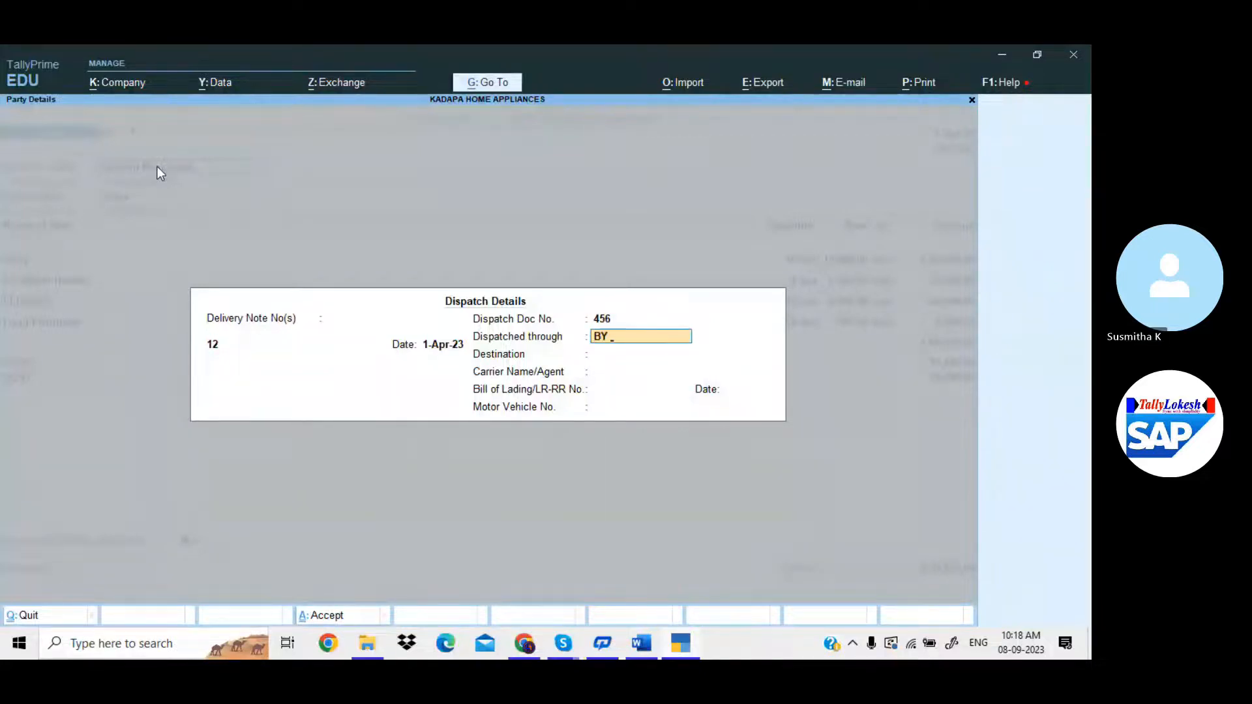
{"action": "type", "text": "TRUCK"}
{"action": "key", "text": "Return"}
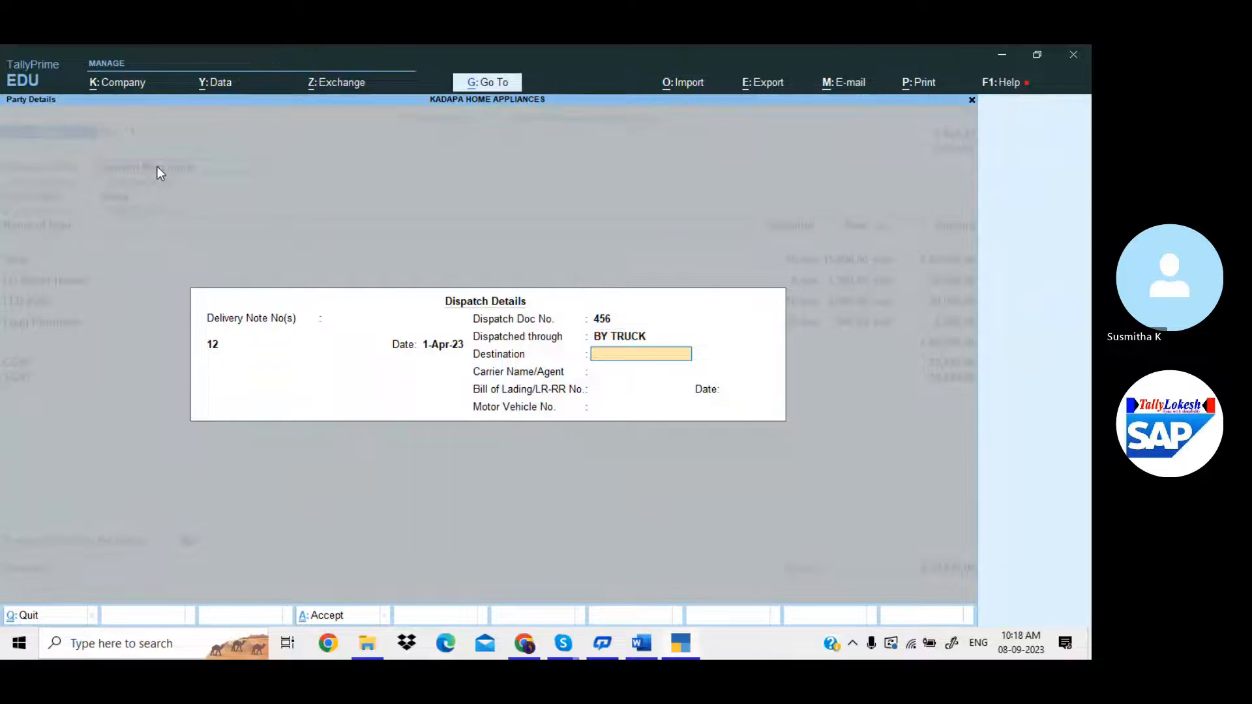
{"action": "type", "text": "NELLORE"}
{"action": "key", "text": "Return"}
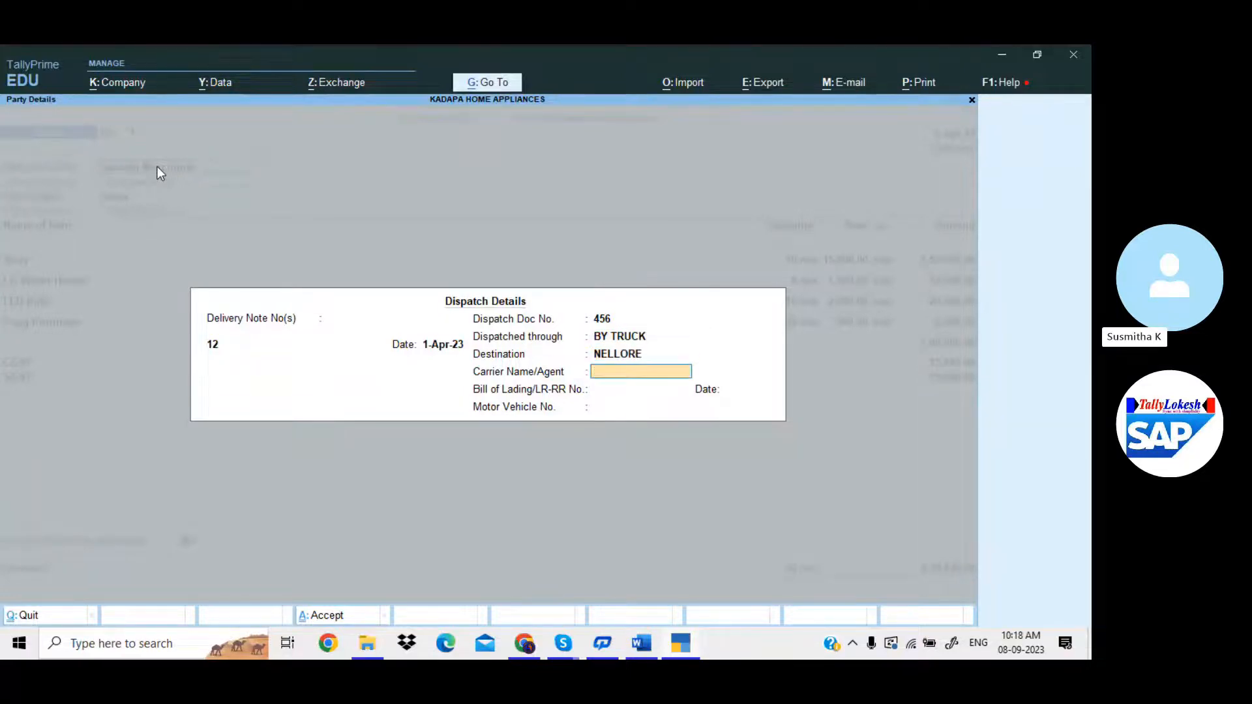
Record the carrier name, bill of lading 74125 with its date, and vehicle AP01485.
{"action": "type", "text": "MR.RAM"}
{"action": "key", "text": "Return"}
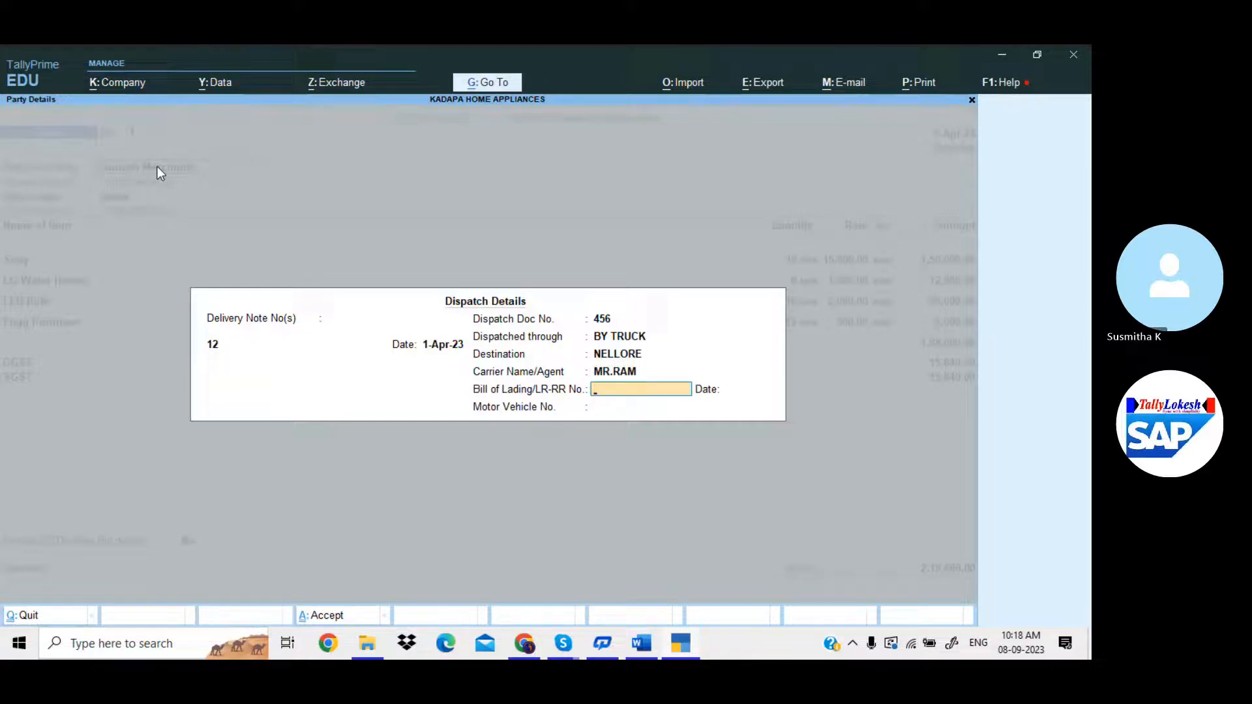
{"action": "type", "text": "74125"}
{"action": "key", "text": "Return"}
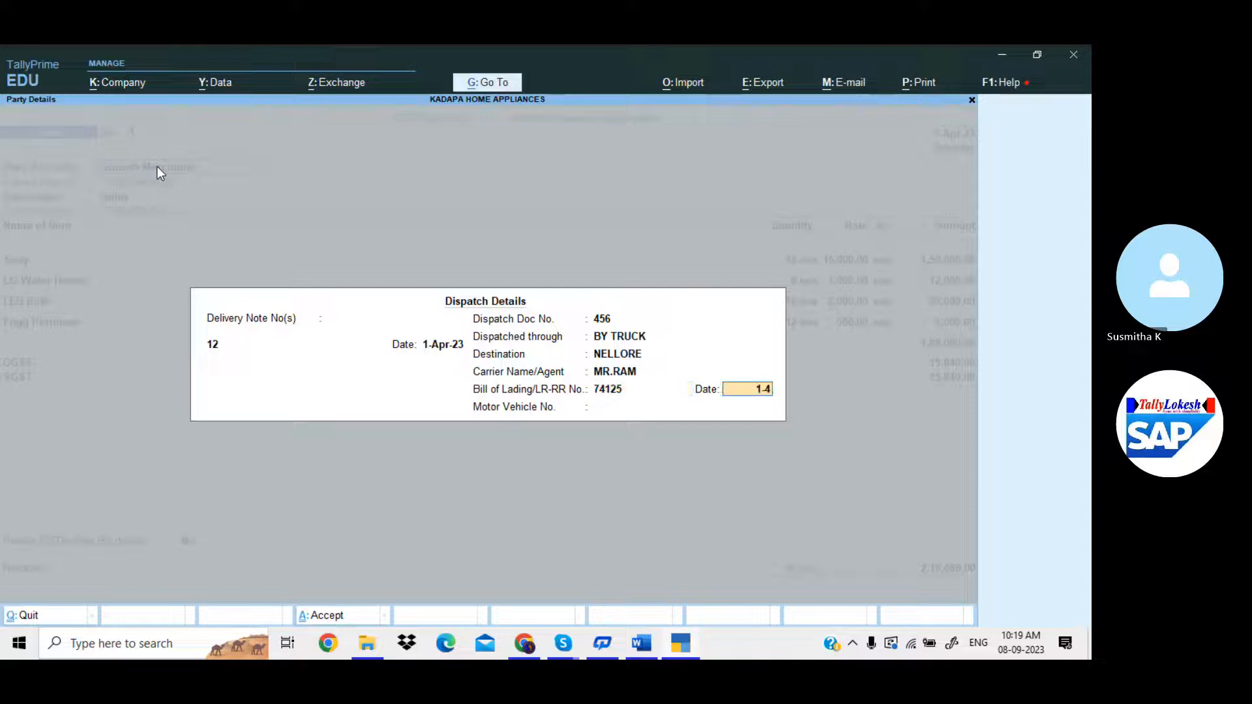
{"action": "key", "text": "Return"}
{"action": "type", "text": "AP"}
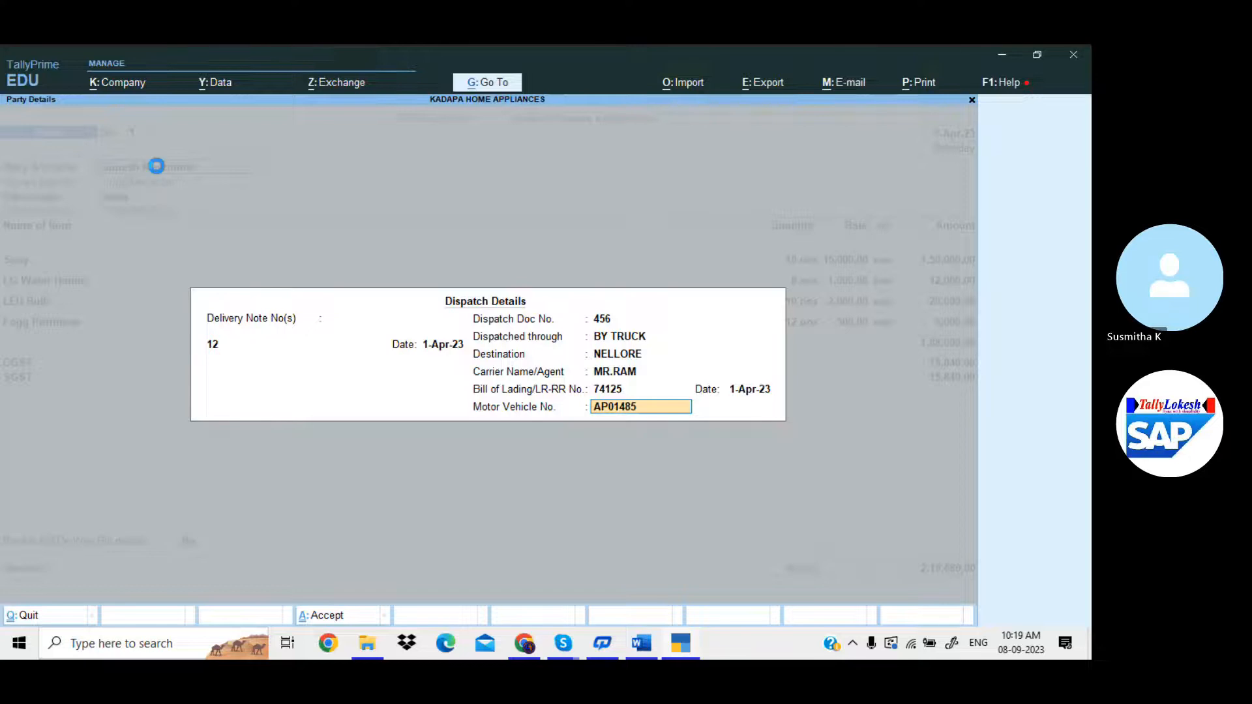
{"action": "type", "text": "01485"}
{"action": "key", "text": "Return"}
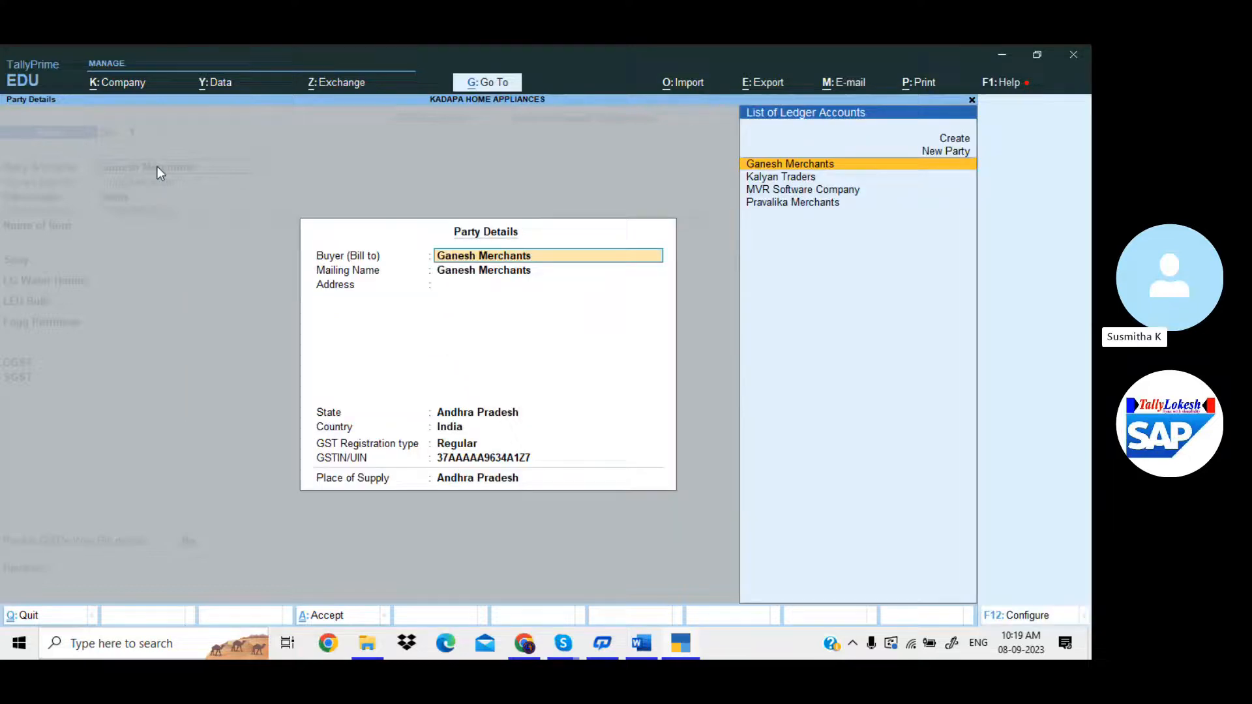
Accept Ganesh Merchants as buyer with its state, GST and place-of-supply details.
{"action": "key", "text": "Return"}
{"action": "key", "text": "Return"}
{"action": "key", "text": "Return"}
{"action": "key", "text": "Return"}
{"action": "key", "text": "Return"}
{"action": "key", "text": "Return"}
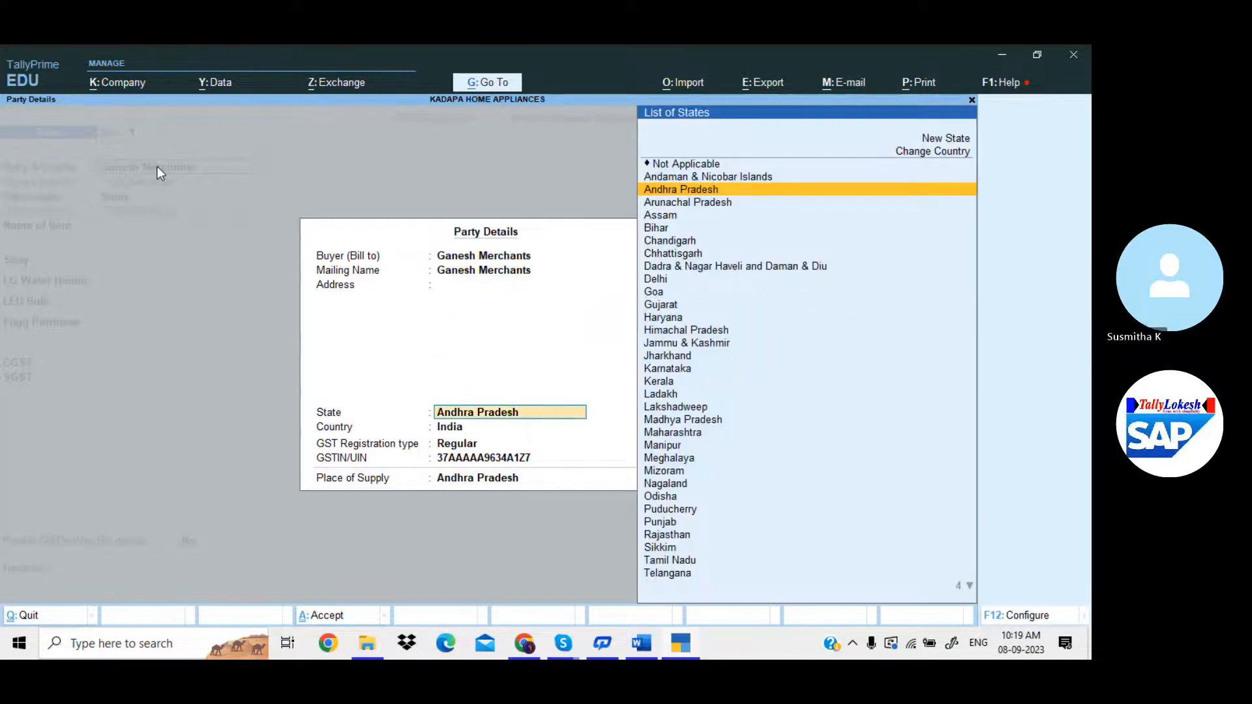
{"action": "key", "text": "Return"}
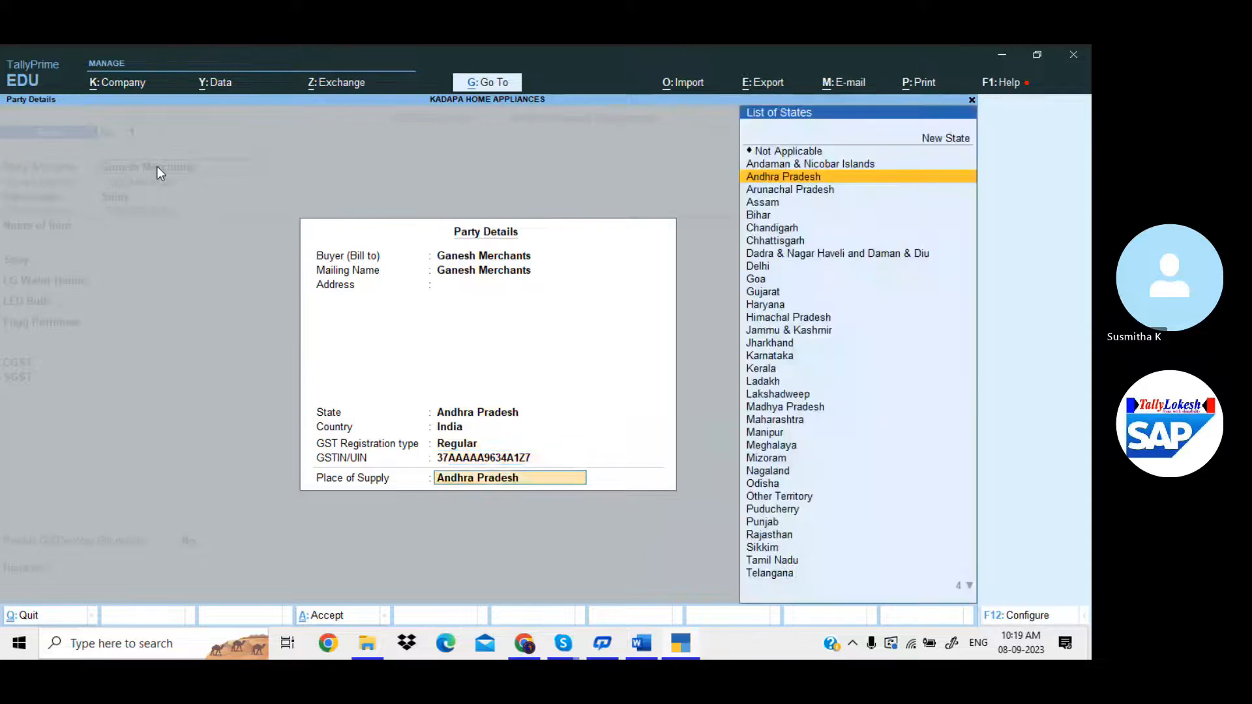
{"action": "key", "text": "Return"}
{"action": "key", "text": "alt+p"}
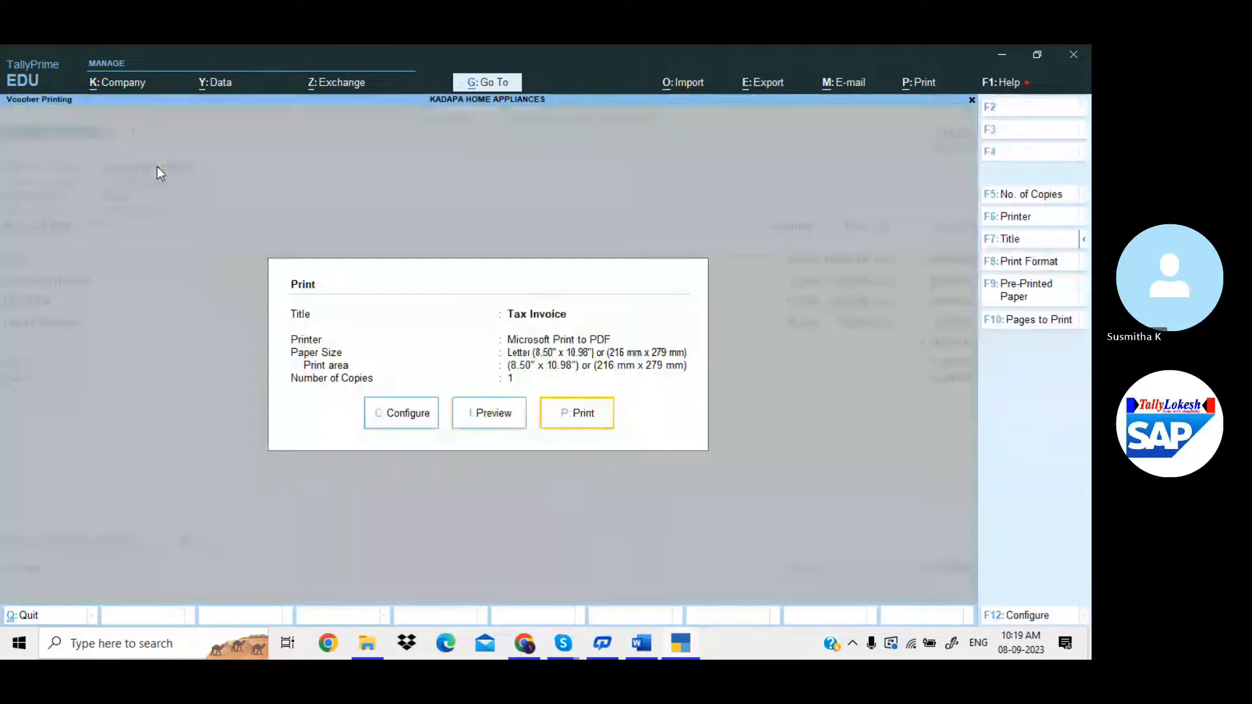
{"action": "key", "text": "Left"}
{"action": "key", "text": "Return"}
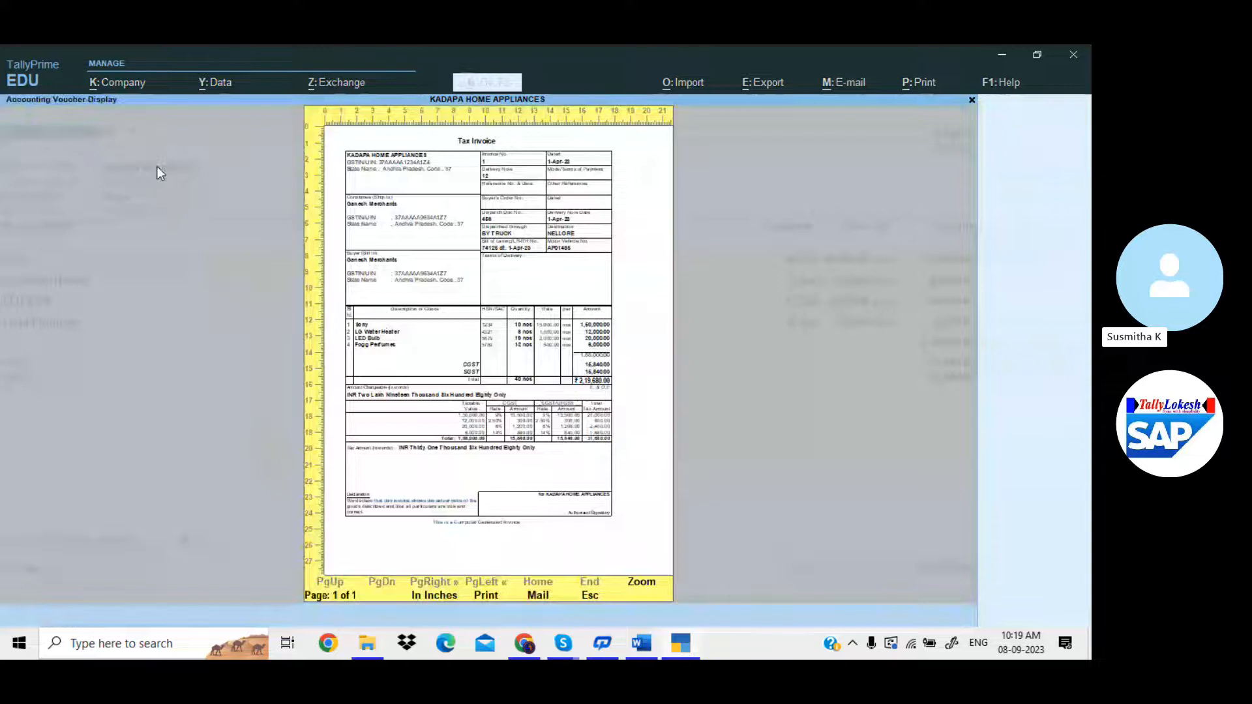
{"action": "key", "text": "alt+z"}
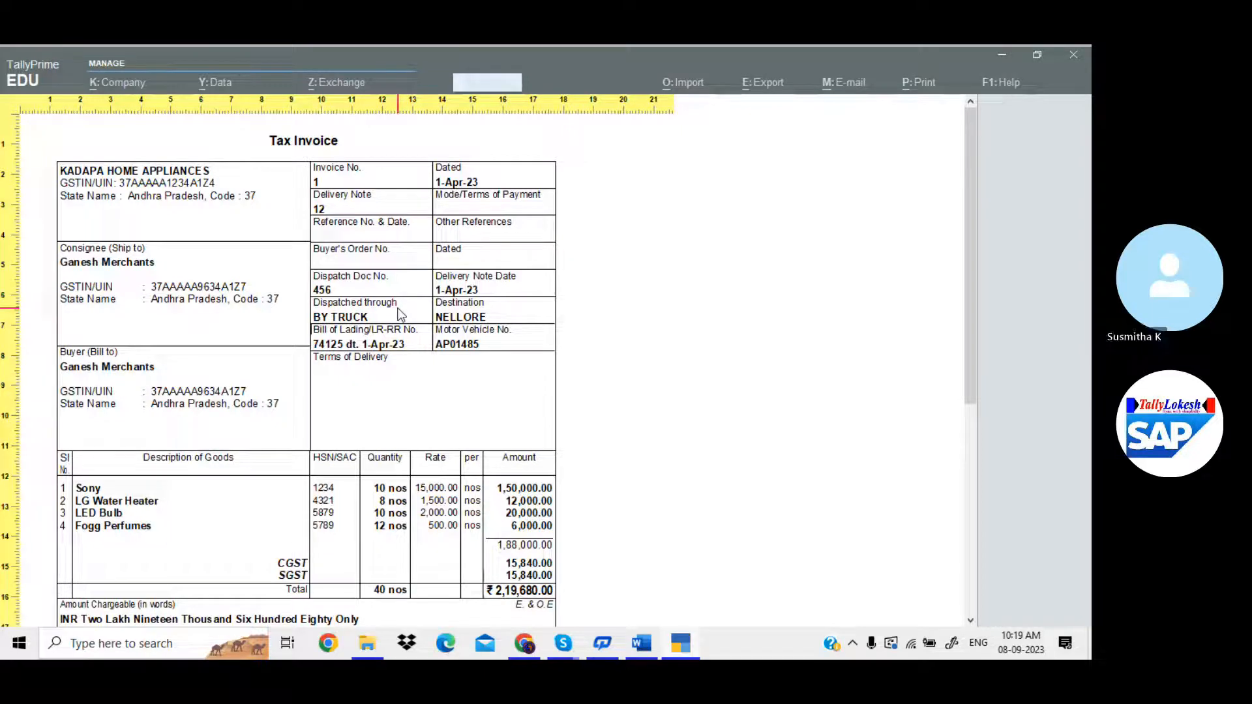
{"action": "key", "text": "Escape"}
{"action": "key", "text": "Escape"}
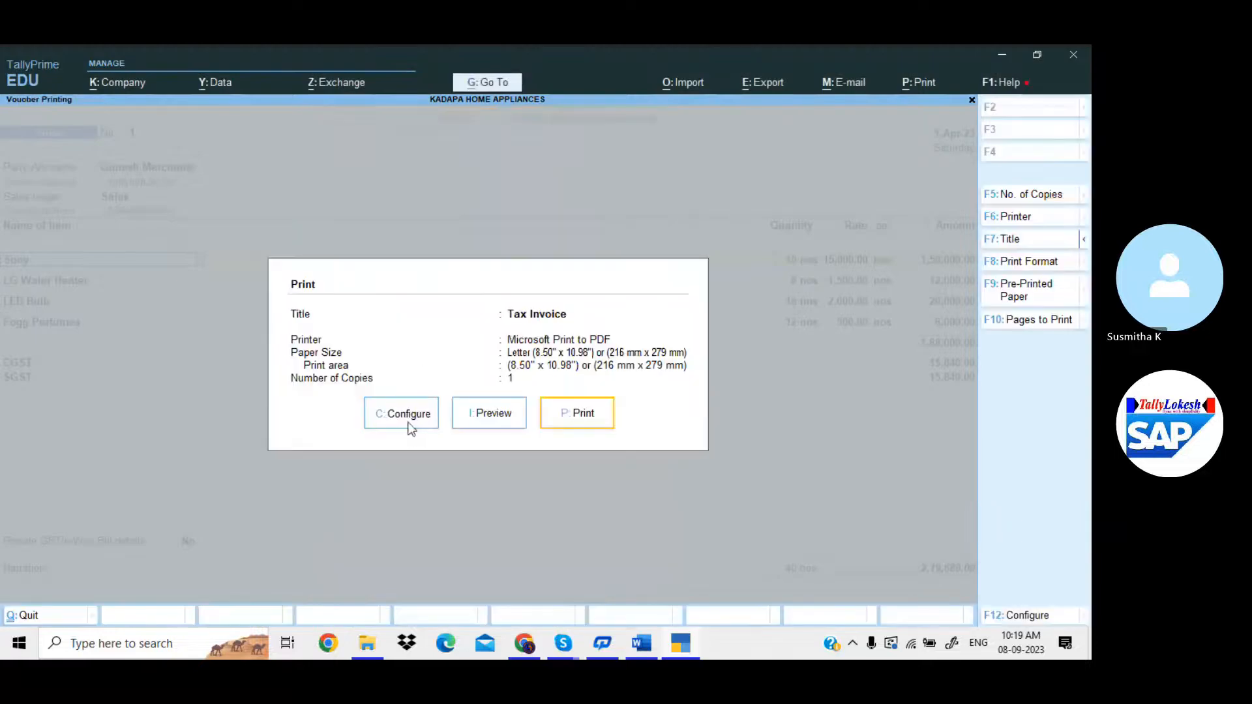
Set Show Consignee details, Reference No., Order, Dispatch and Terms of Payment/Delivery to No.
{"action": "left_click", "coordinate": [409, 416]}
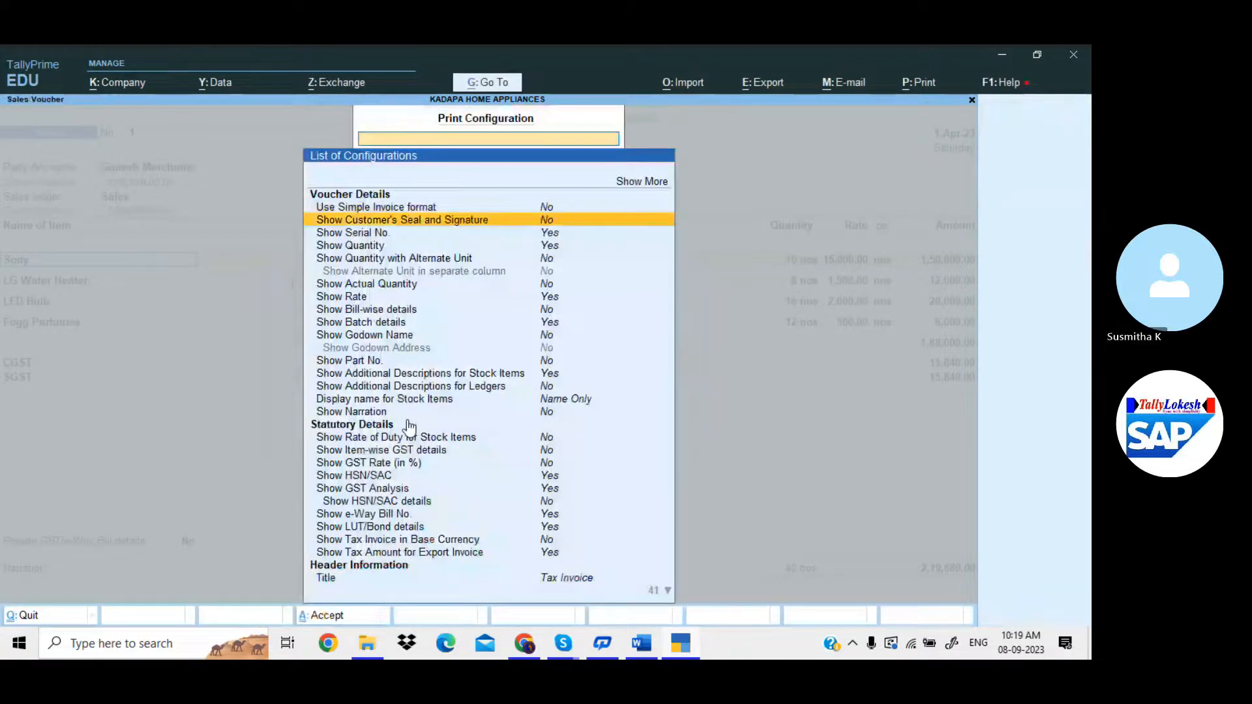
{"action": "key", "text": "Down"}
{"action": "key", "text": "Down"}
{"action": "key", "text": "Down"}
{"action": "key", "text": "Down"}
{"action": "key", "text": "Down"}
{"action": "key", "text": "Down"}
{"action": "key", "text": "Down"}
{"action": "key", "text": "Down"}
{"action": "key", "text": "Down"}
{"action": "key", "text": "Down"}
{"action": "key", "text": "Down"}
{"action": "key", "text": "Down"}
{"action": "key", "text": "Down"}
{"action": "key", "text": "Down"}
{"action": "key", "text": "Down"}
{"action": "key", "text": "Down"}
{"action": "key", "text": "Down"}
{"action": "key", "text": "Down"}
{"action": "key", "text": "Down"}
{"action": "key", "text": "Down"}
{"action": "key", "text": "Down"}
{"action": "key", "text": "Down"}
{"action": "key", "text": "Down"}
{"action": "key", "text": "Down"}
{"action": "key", "text": "Down"}
{"action": "key", "text": "Down"}
{"action": "key", "text": "Down"}
{"action": "key", "text": "Down"}
{"action": "key", "text": "Down"}
{"action": "key", "text": "Down"}
{"action": "key", "text": "Down"}
{"action": "key", "text": "Down"}
{"action": "key", "text": "Down"}
{"action": "key", "text": "Down"}
{"action": "key", "text": "Down"}
{"action": "key", "text": "Down"}
{"action": "key", "text": "Down"}
{"action": "key", "text": "Down"}
{"action": "key", "text": "Down"}
{"action": "key", "text": "Down"}
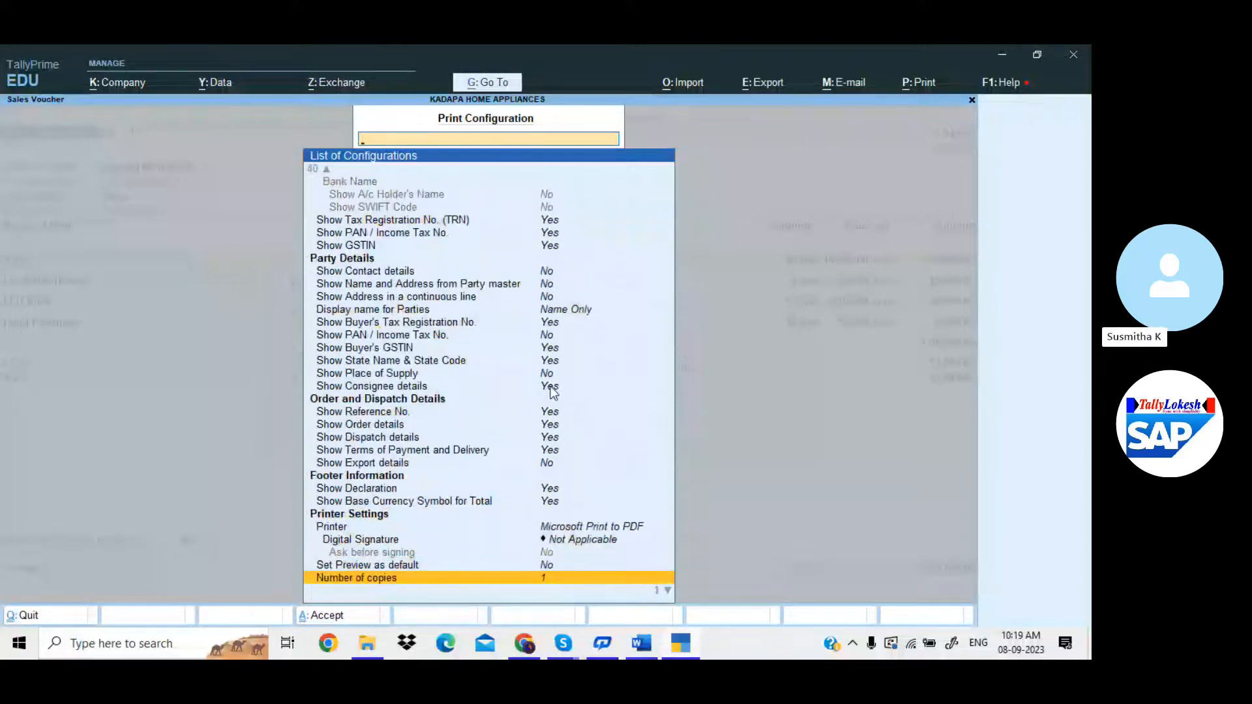
{"action": "left_click", "coordinate": [546, 391]}
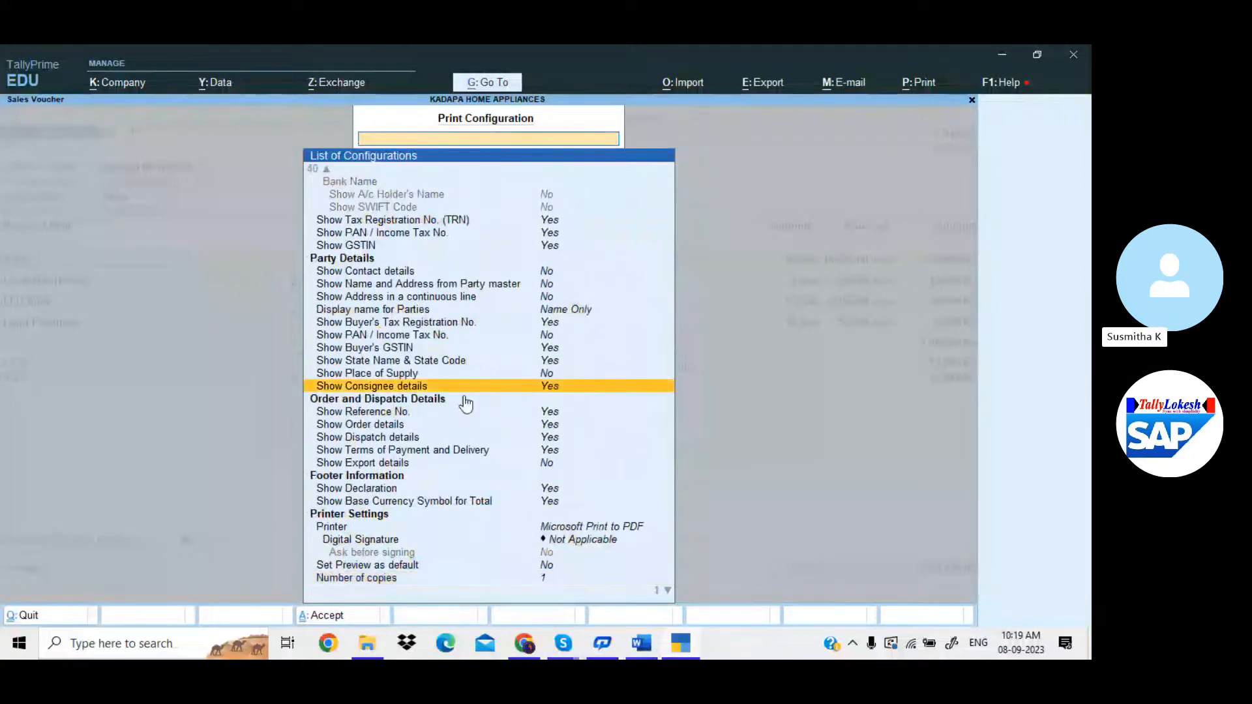
{"action": "left_click", "coordinate": [560, 396]}
{"action": "scroll", "coordinate": [517, 426], "scroll_direction": "down", "scroll_amount": 7}
{"action": "scroll", "coordinate": [517, 426], "scroll_direction": "down", "scroll_amount": 9}
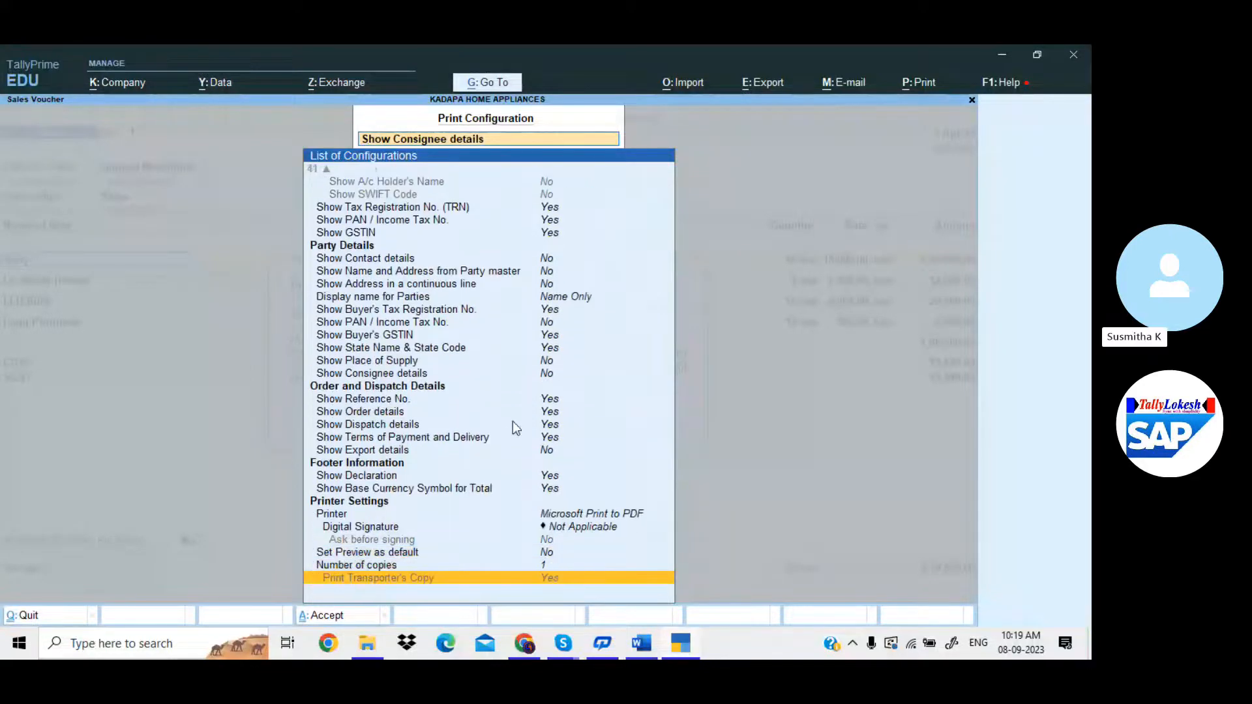
{"action": "left_click", "coordinate": [558, 400]}
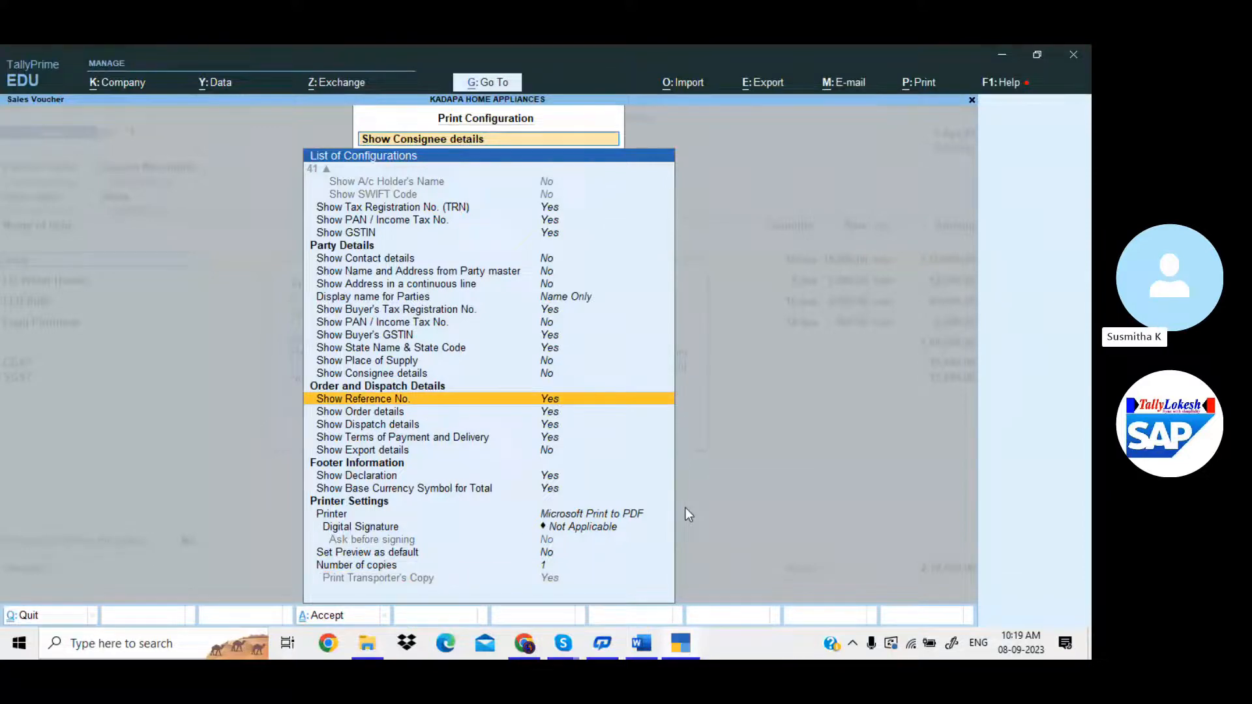
{"action": "key", "text": "Return"}
{"action": "key", "text": "Return"}
{"action": "key", "text": "Return"}
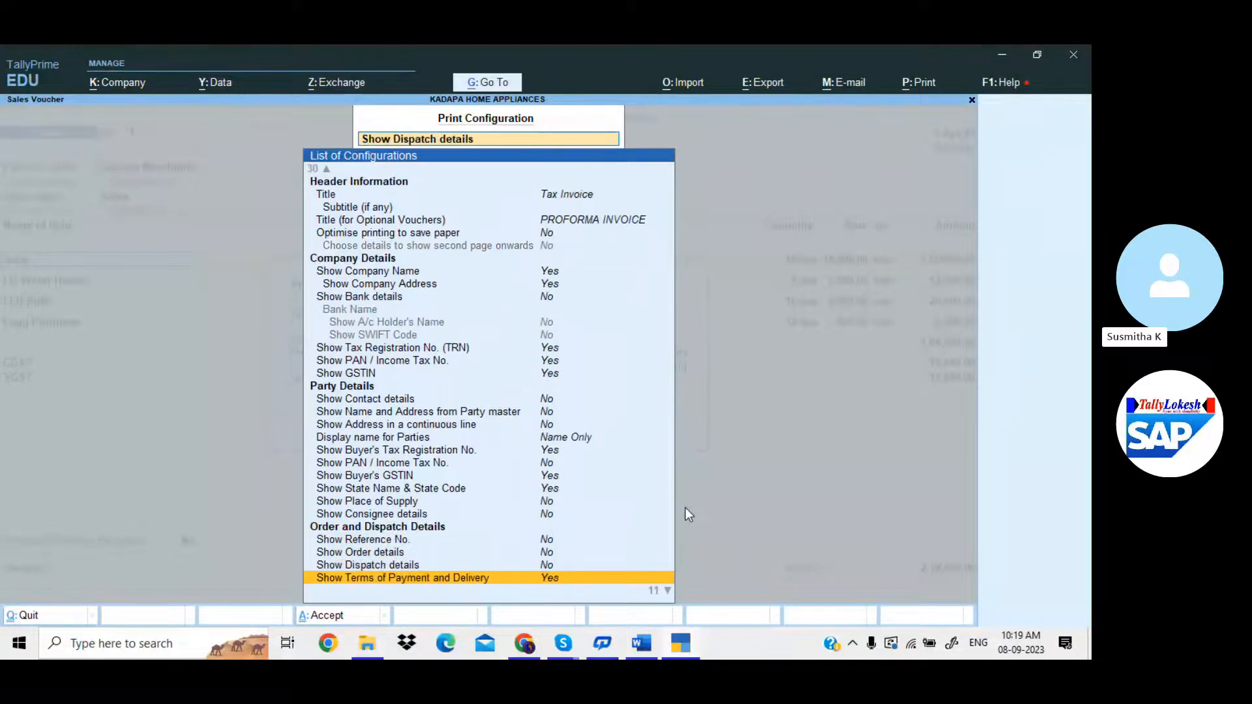
{"action": "key", "text": "Return"}
{"action": "key", "text": "Down"}
{"action": "key", "text": "Down"}
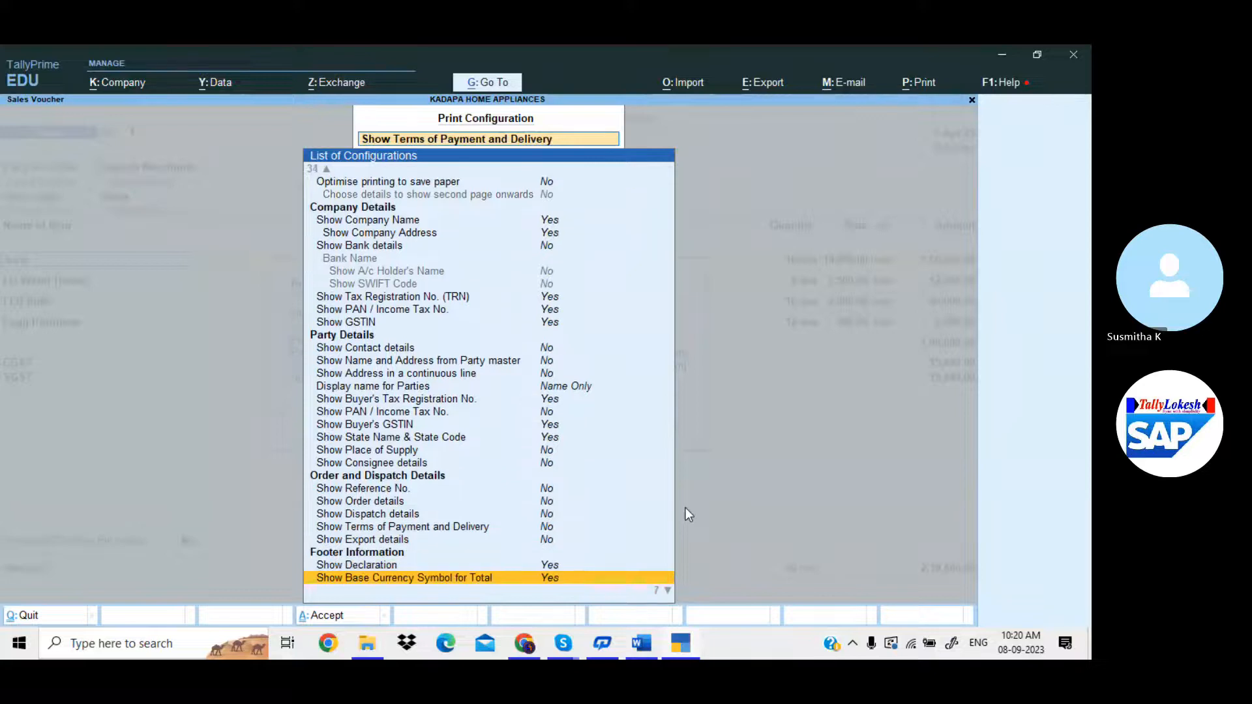
{"action": "key", "text": "Escape"}
{"action": "key", "text": "Escape"}
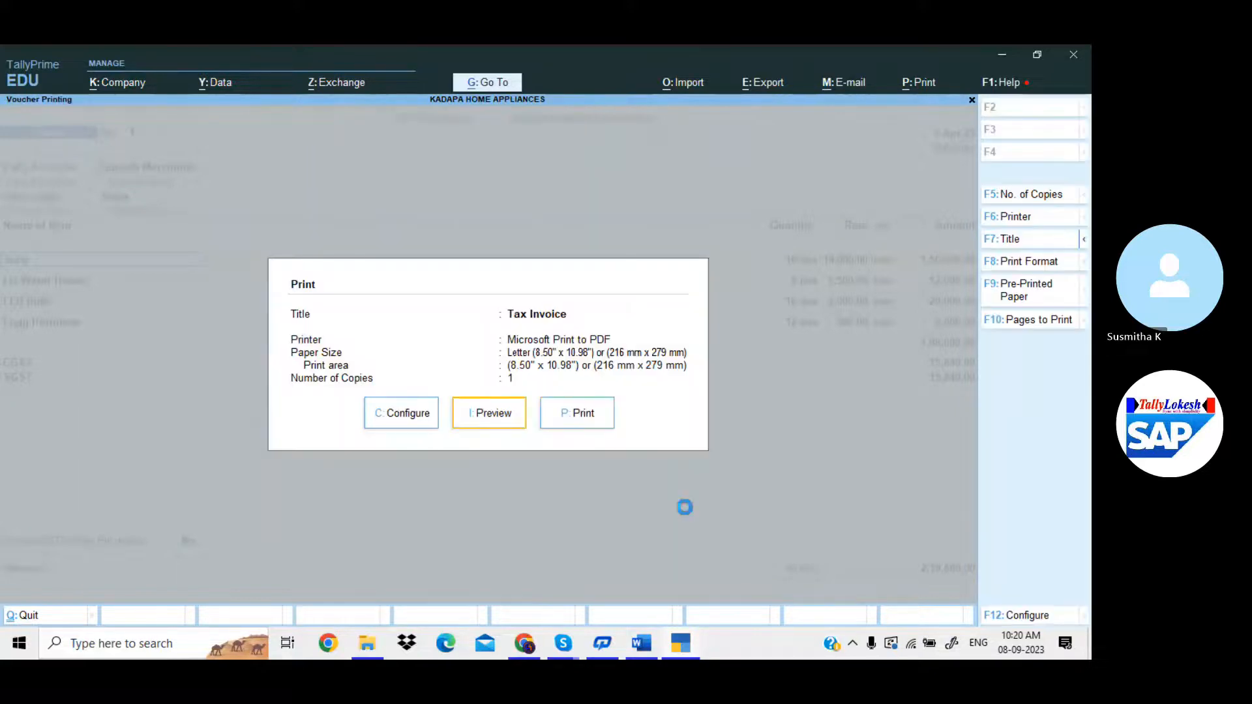
{"action": "key", "text": "Return"}
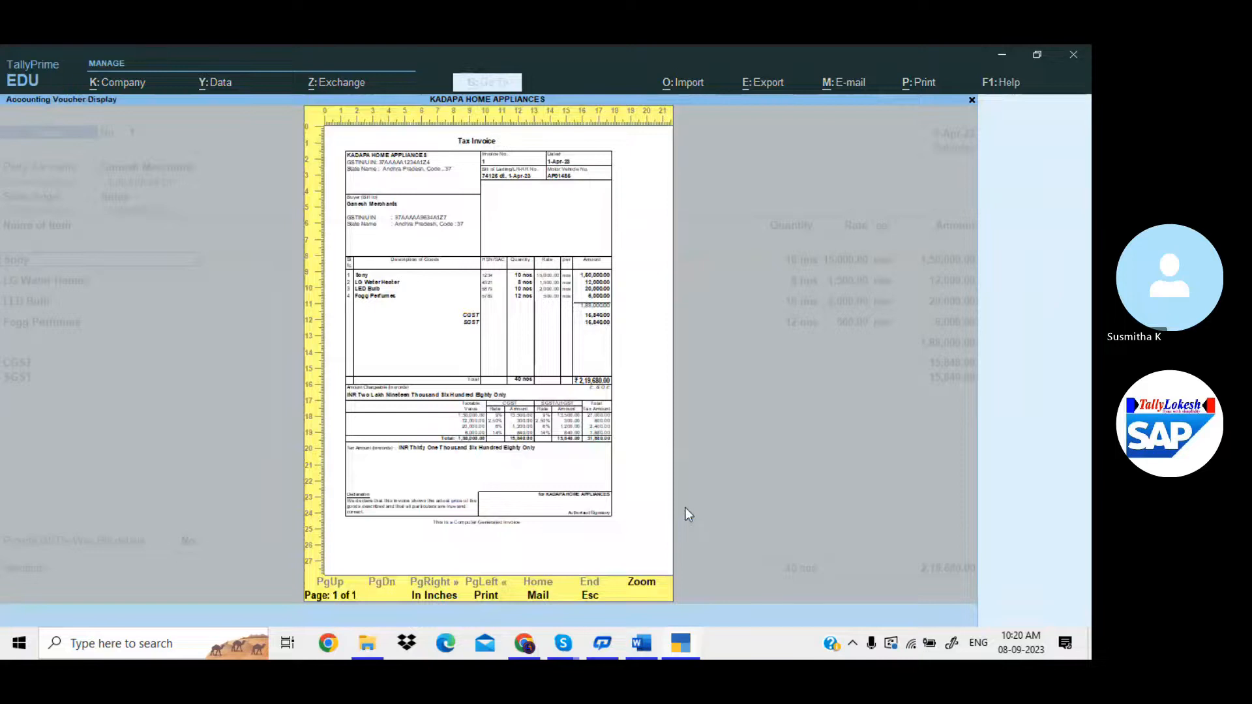
{"action": "key", "text": "alt+z"}
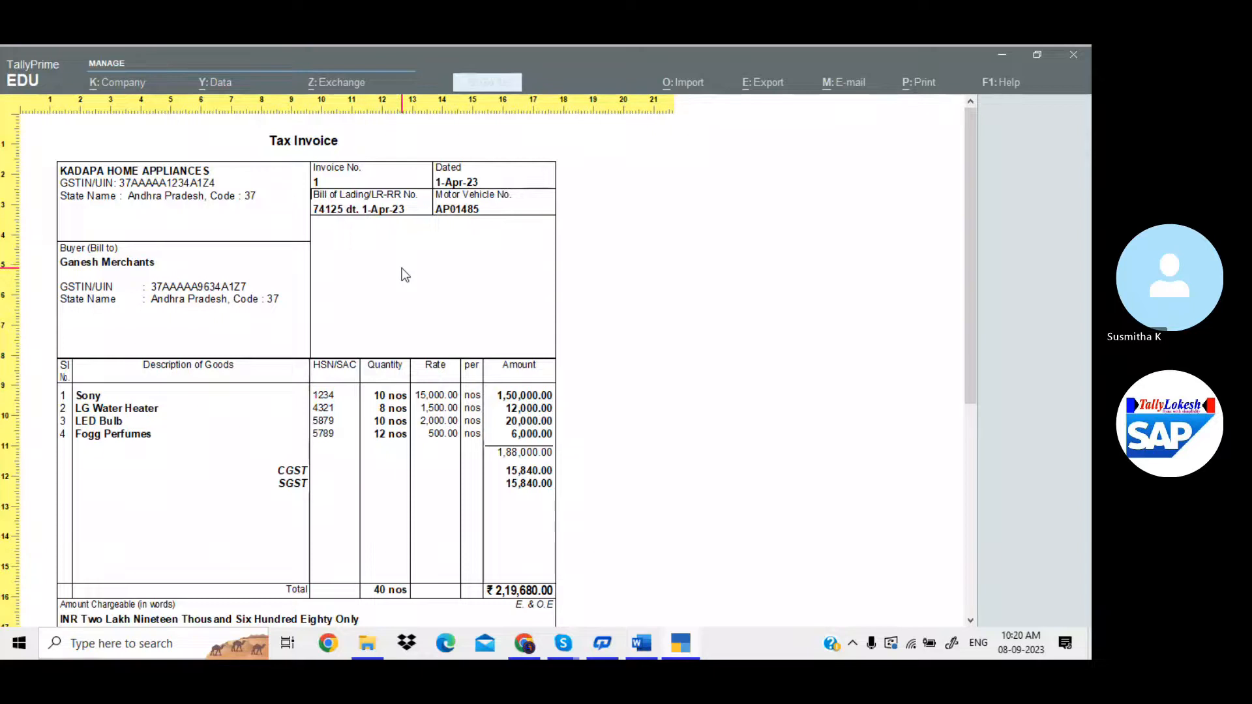
{"action": "scroll", "coordinate": [404, 275], "scroll_direction": "down", "scroll_amount": 5}
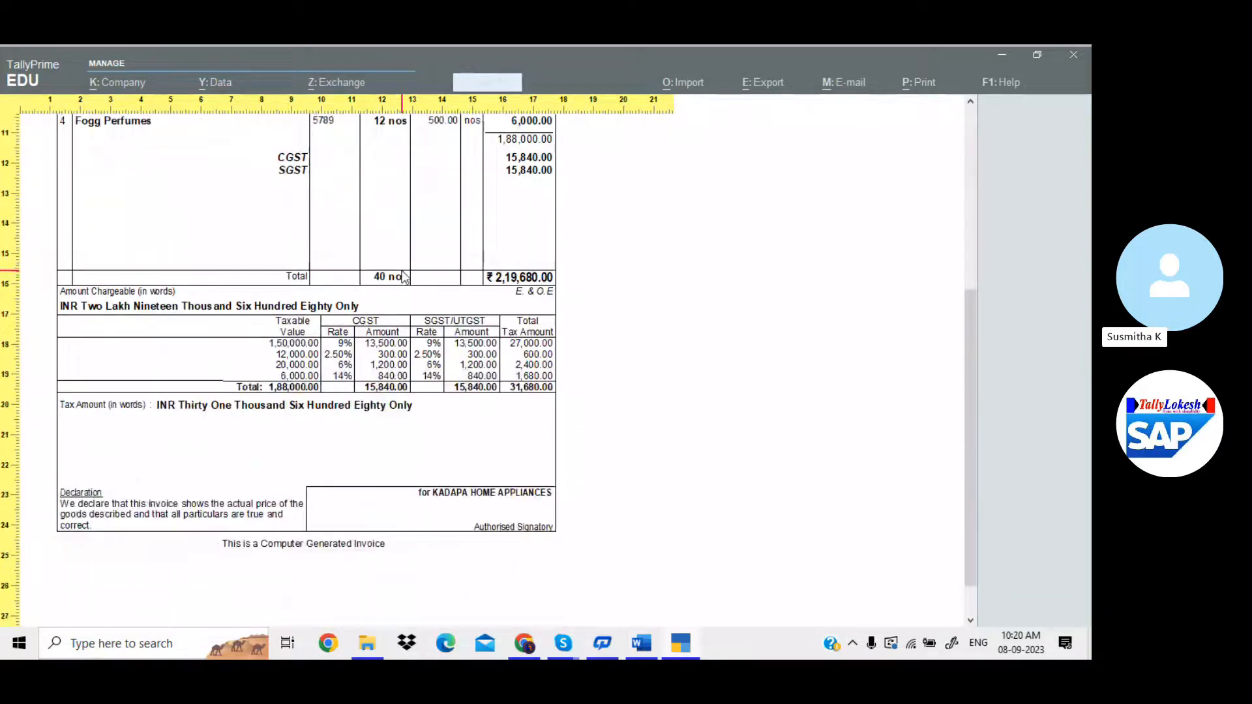
{"action": "scroll", "coordinate": [402, 276], "scroll_direction": "down", "scroll_amount": 1}
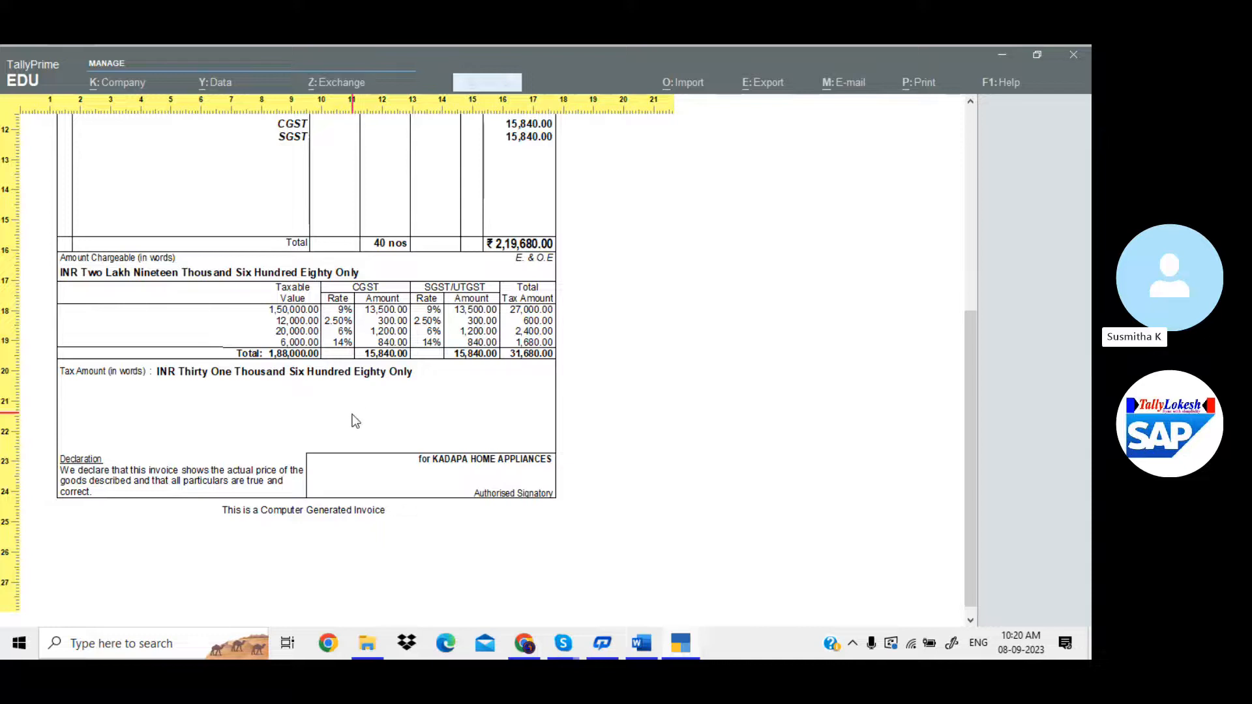
{"action": "left_click", "coordinate": [463, 418]}
Close the invoice preview and print options, and quit the sales voucher.
{"action": "key", "text": "Escape"}
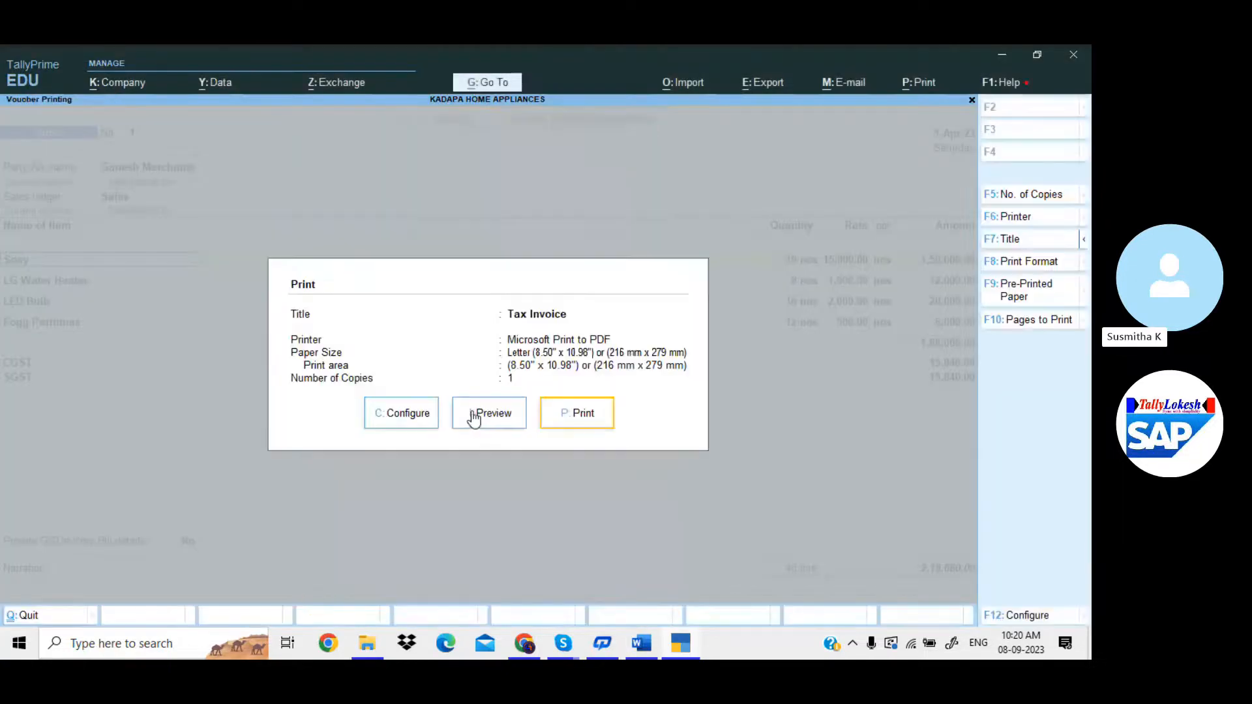
{"action": "key", "text": "Escape"}
{"action": "key", "text": "Escape"}
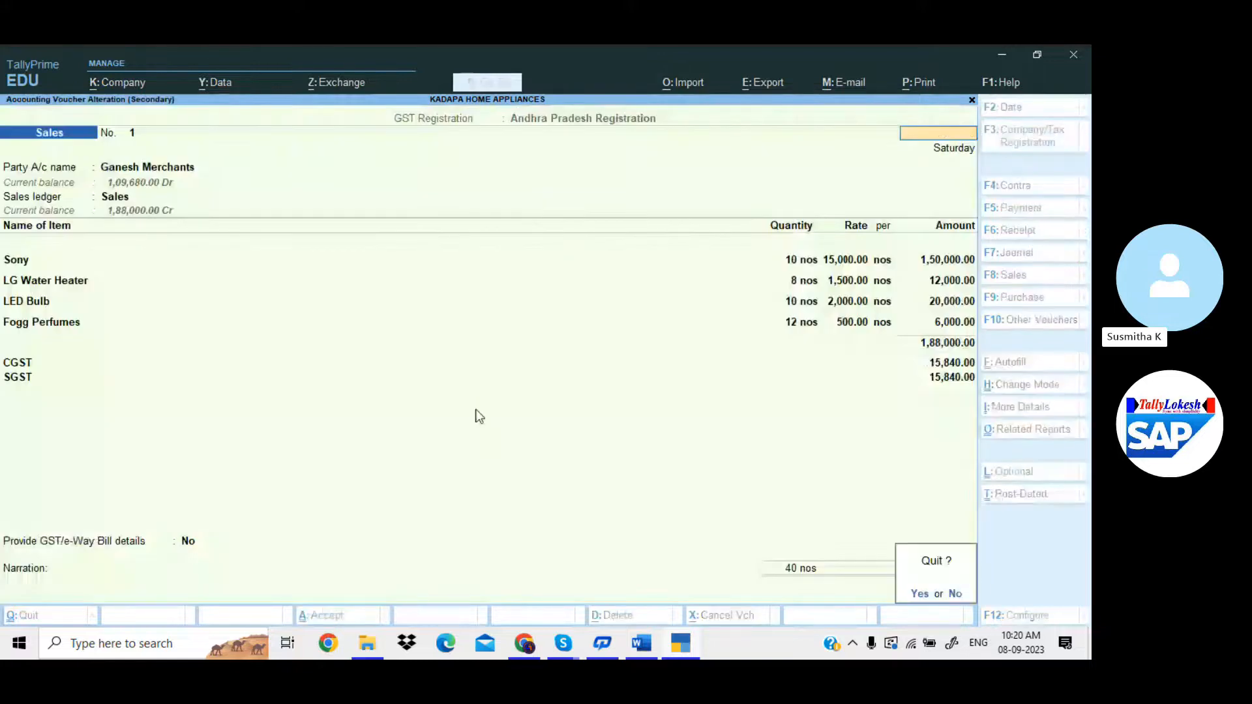
{"action": "key", "text": "y"}
{"action": "key", "text": "Escape"}
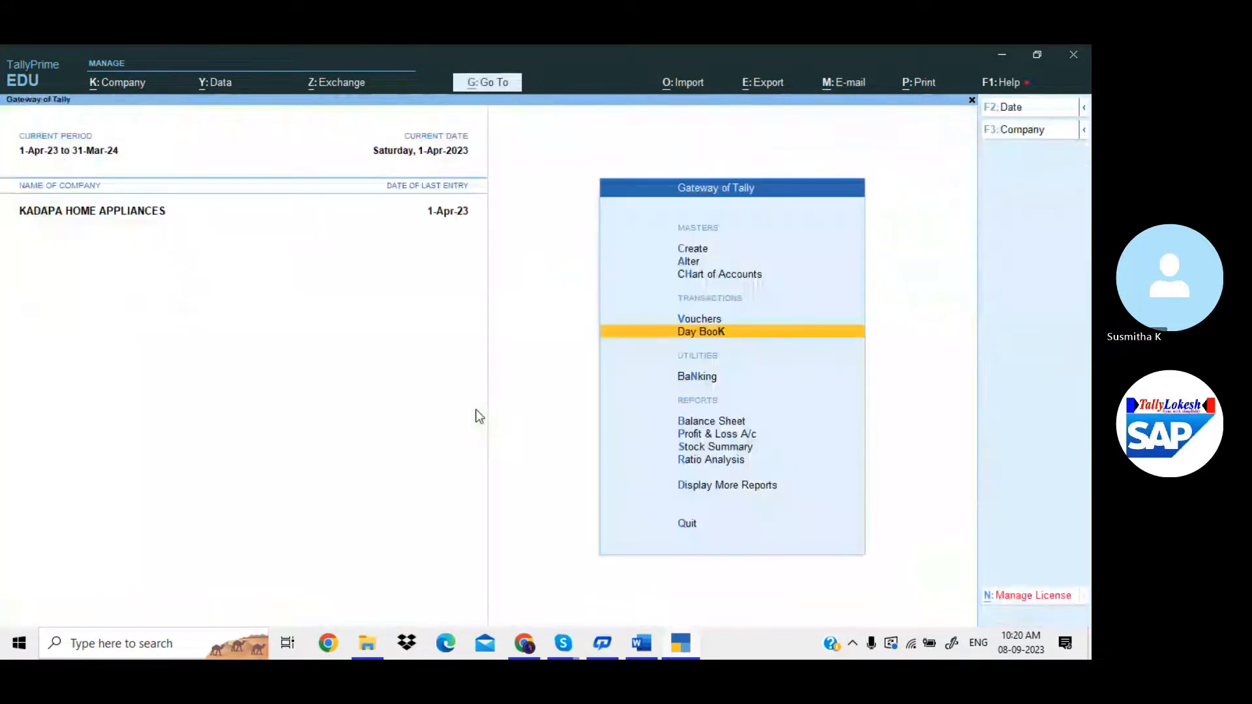
Start a new ledger named HDFC BANK under the Bank Accounts group.
{"action": "key", "text": "c"}
{"action": "key", "text": "Return"}
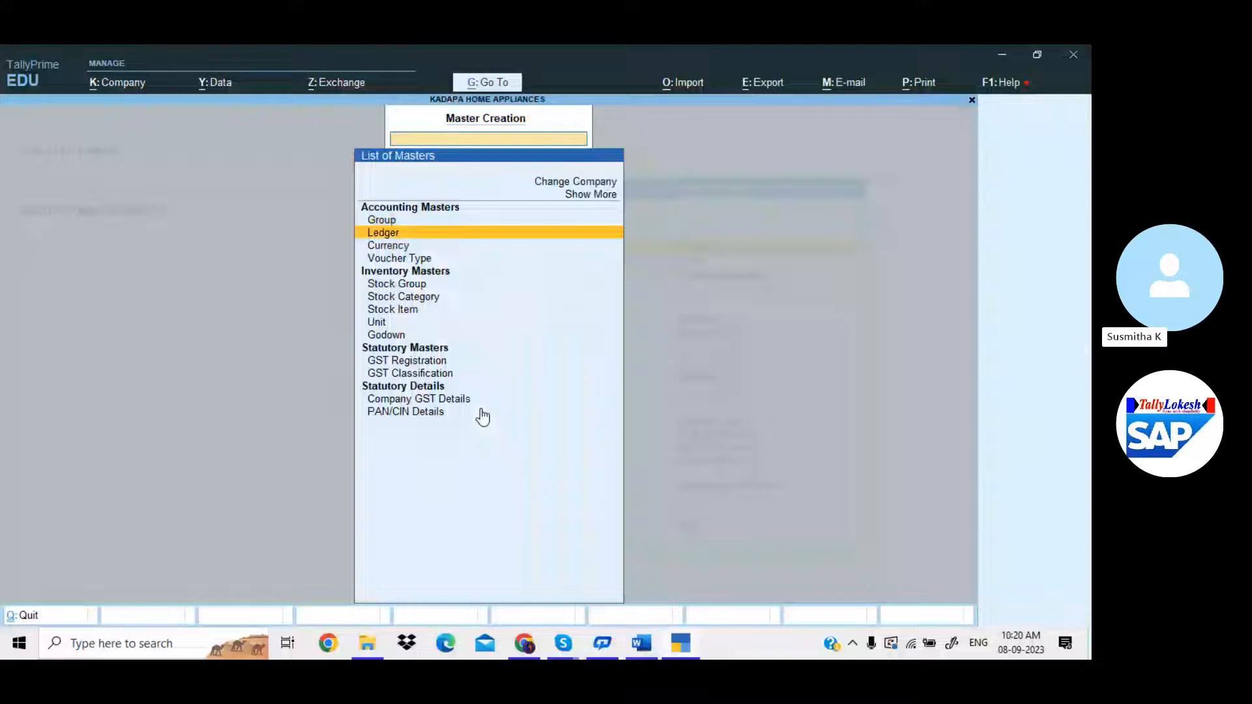
{"action": "key", "text": "Return"}
{"action": "type", "text": "HDFC BANK"}
{"action": "key", "text": "Return"}
{"action": "key", "text": "Return"}
{"action": "type", "text": "BA"}
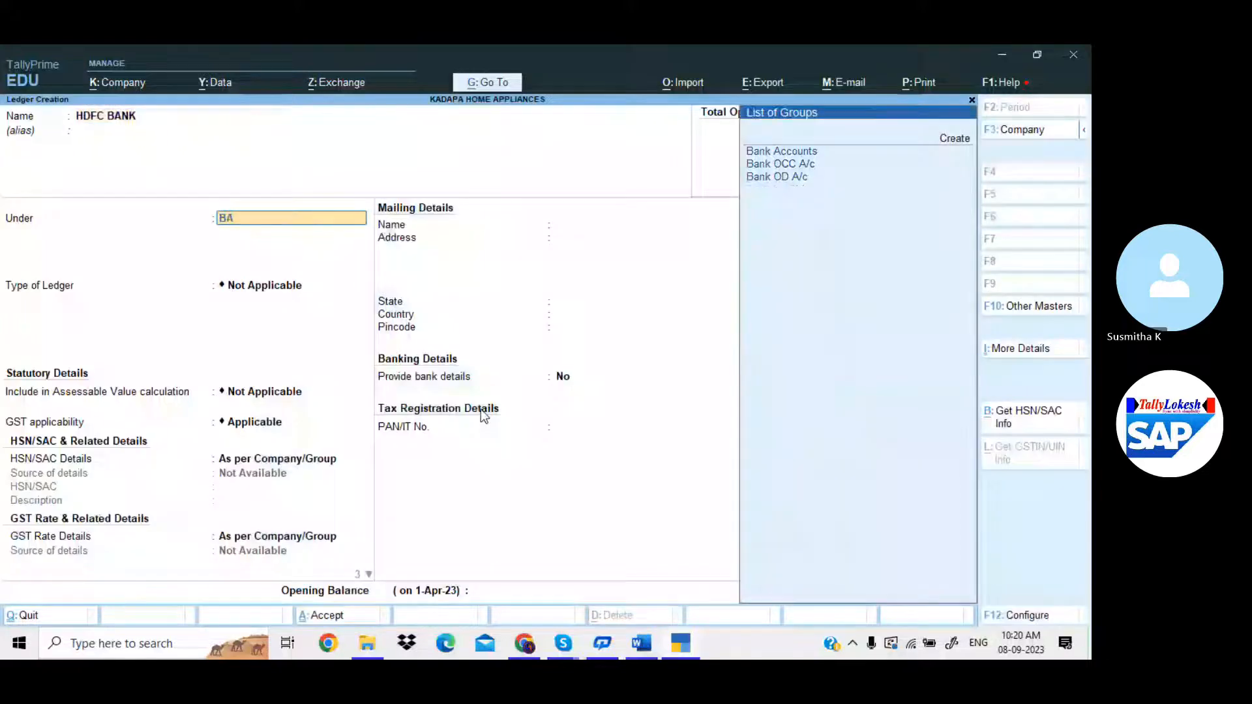
{"action": "key", "text": "Return"}
{"action": "key", "text": "Return"}
Enter the account number, IFS code HDFC7896, SWIFT code and branch KADAPA, then save the ledger.
{"action": "key", "text": "Return"}
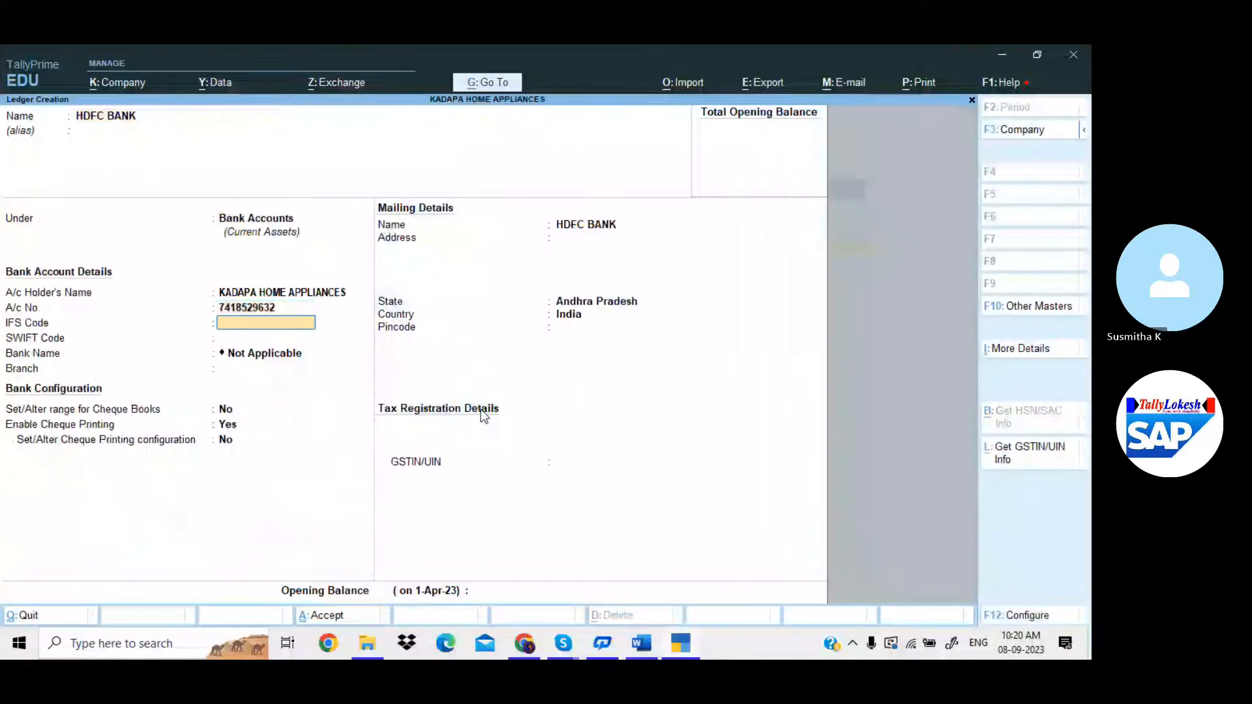
{"action": "type", "text": "HDFC"}
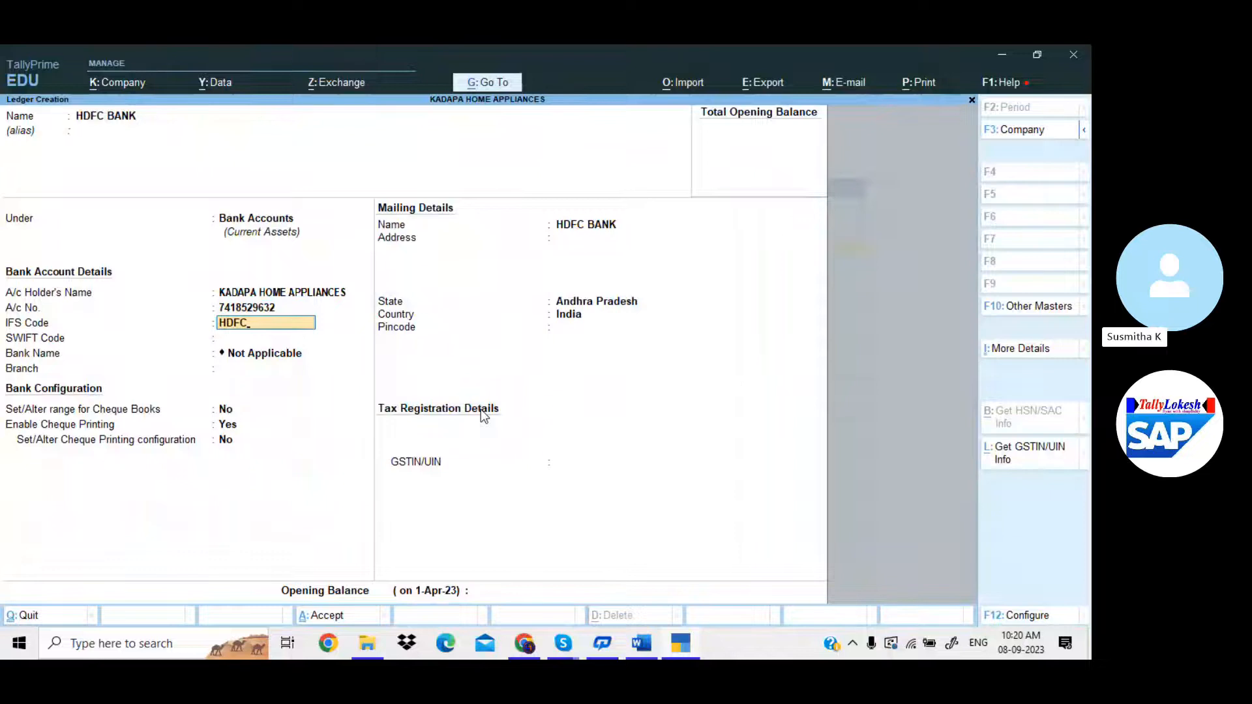
{"action": "type", "text": "7896"}
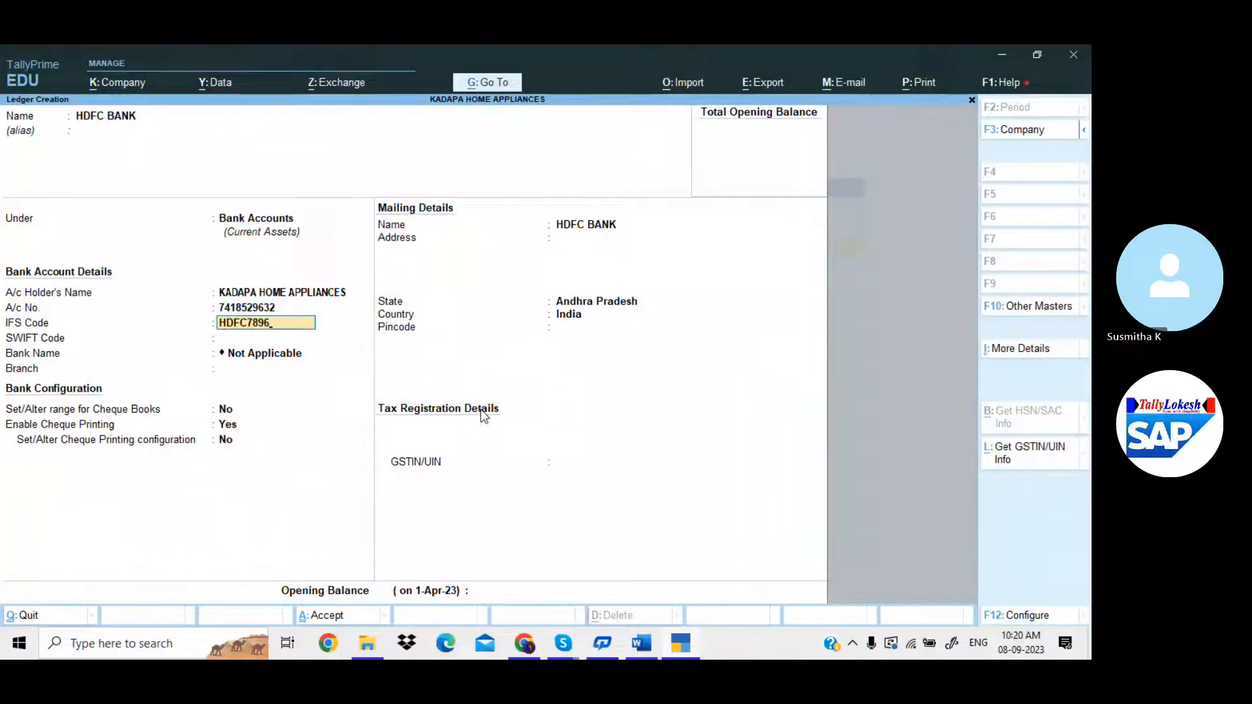
{"action": "key", "text": "Return"}
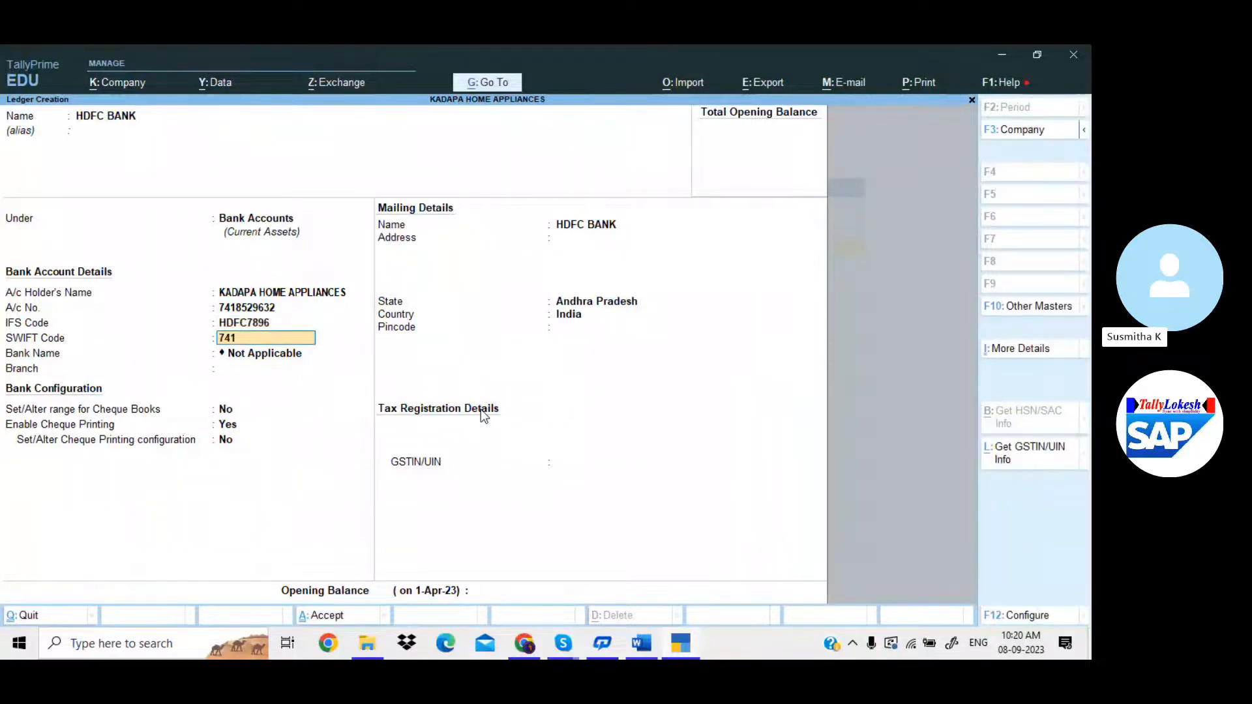
{"action": "key", "text": "Return"}
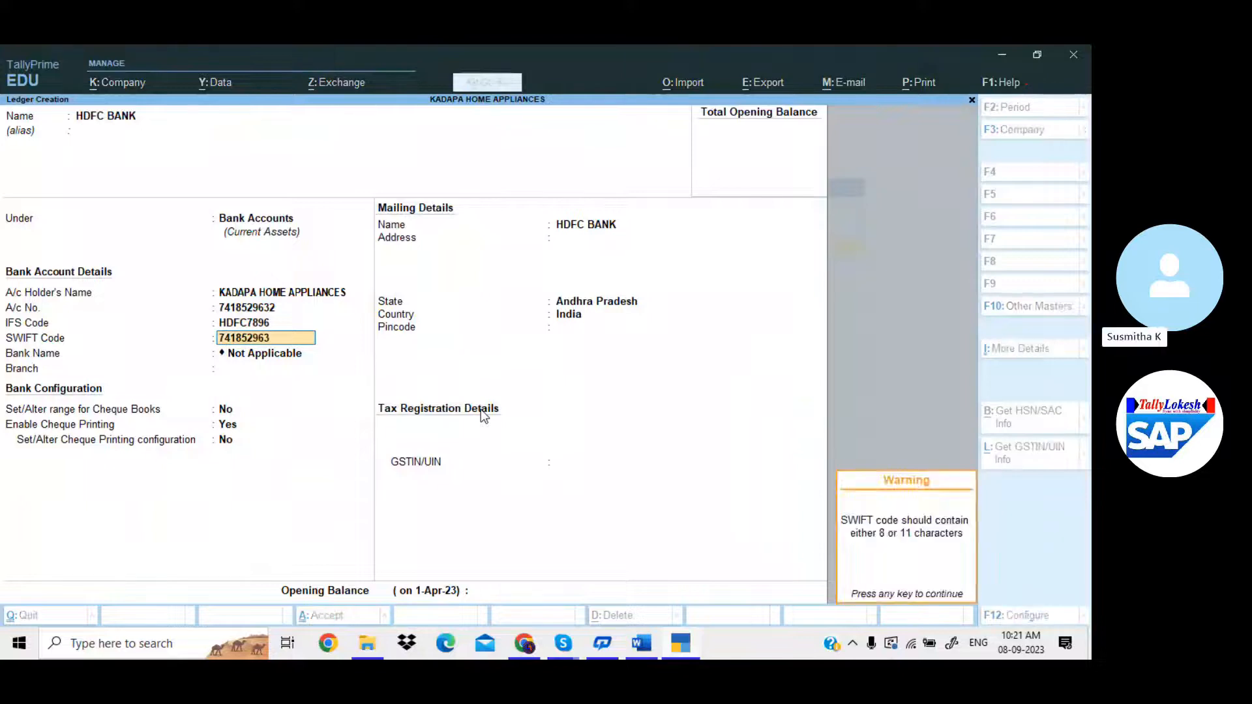
{"action": "key", "text": "Return"}
{"action": "type", "text": "KADAPA"}
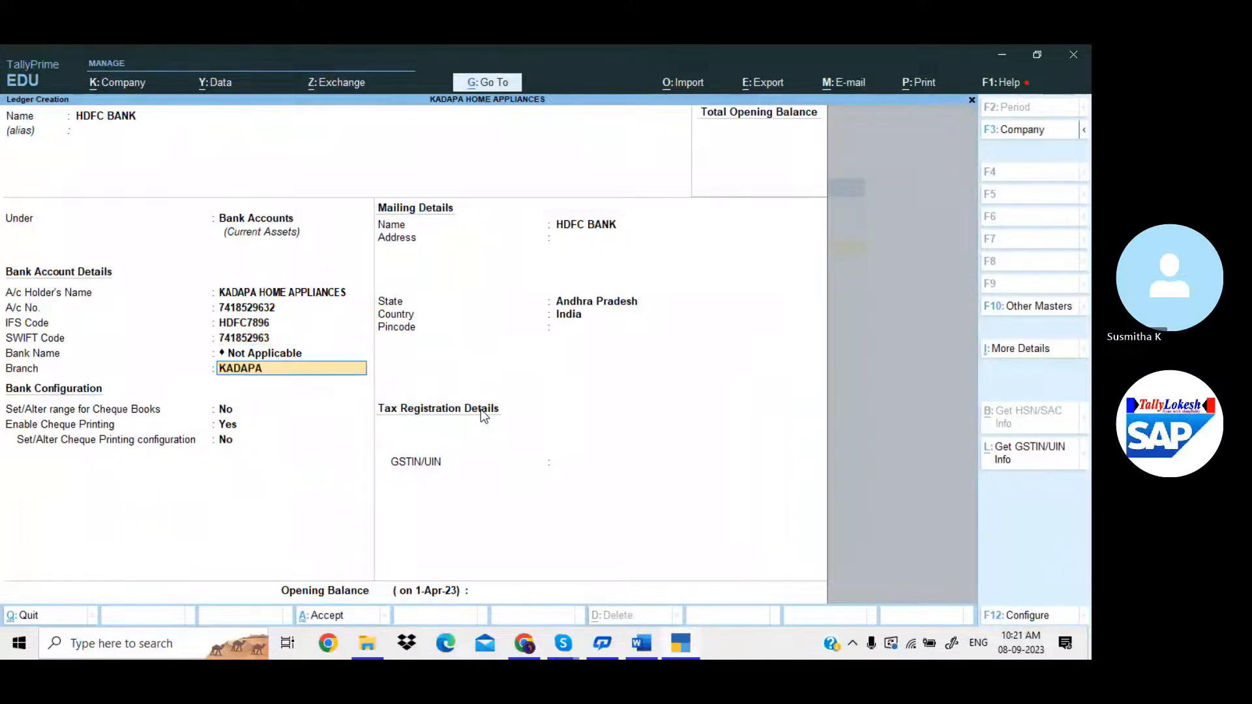
{"action": "key", "text": "Return"}
{"action": "key", "text": "Return"}
{"action": "key", "text": "Return"}
{"action": "key", "text": "Return"}
{"action": "key", "text": "Return"}
{"action": "key", "text": "Return"}
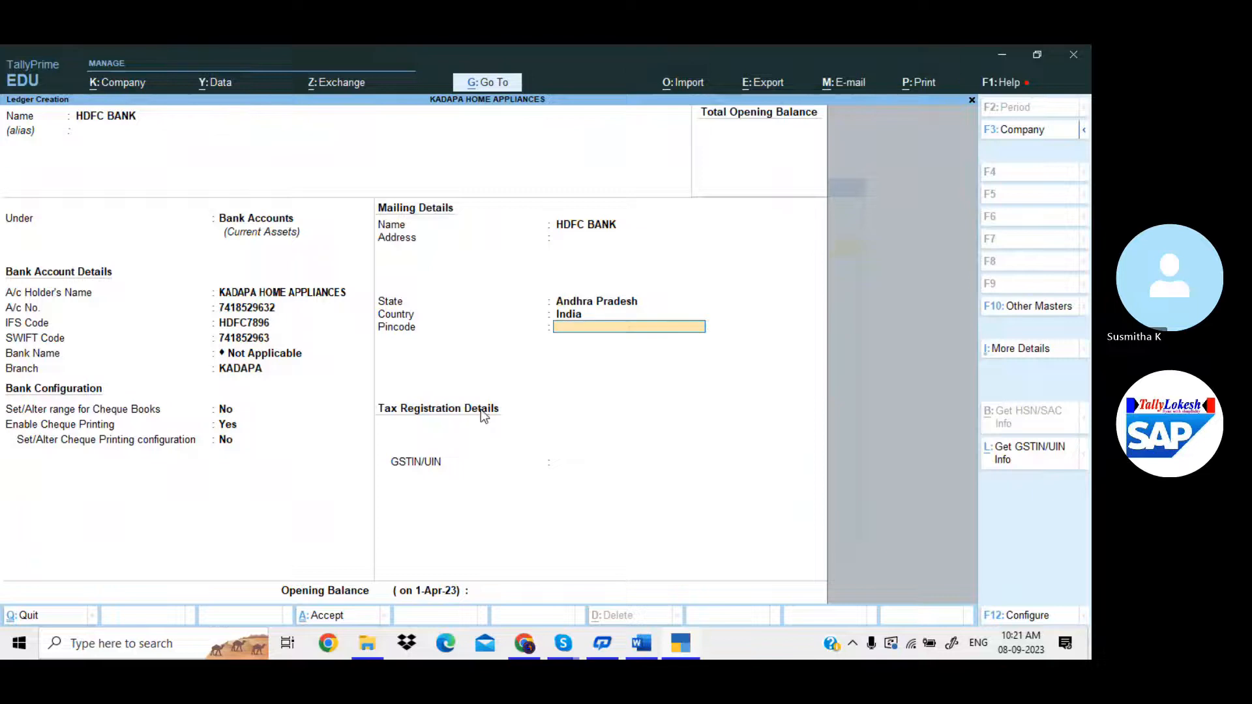
{"action": "key", "text": "Return"}
{"action": "key", "text": "Return"}
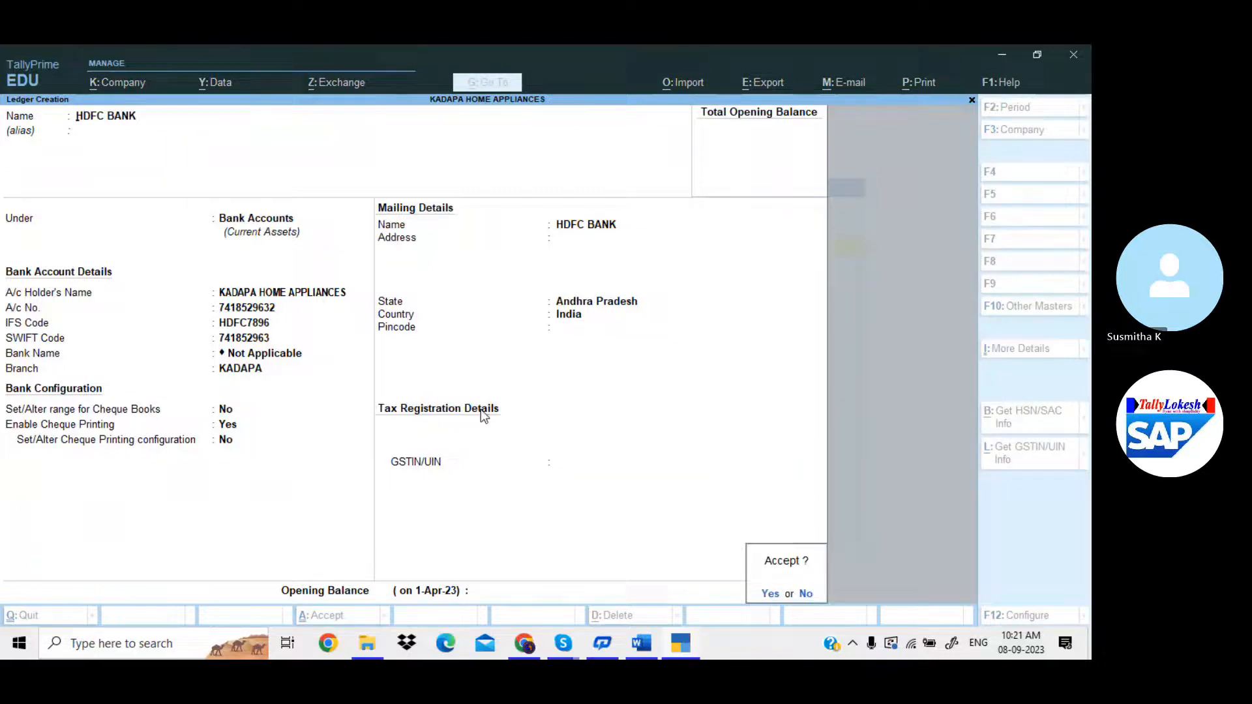
{"action": "key", "text": "Return"}
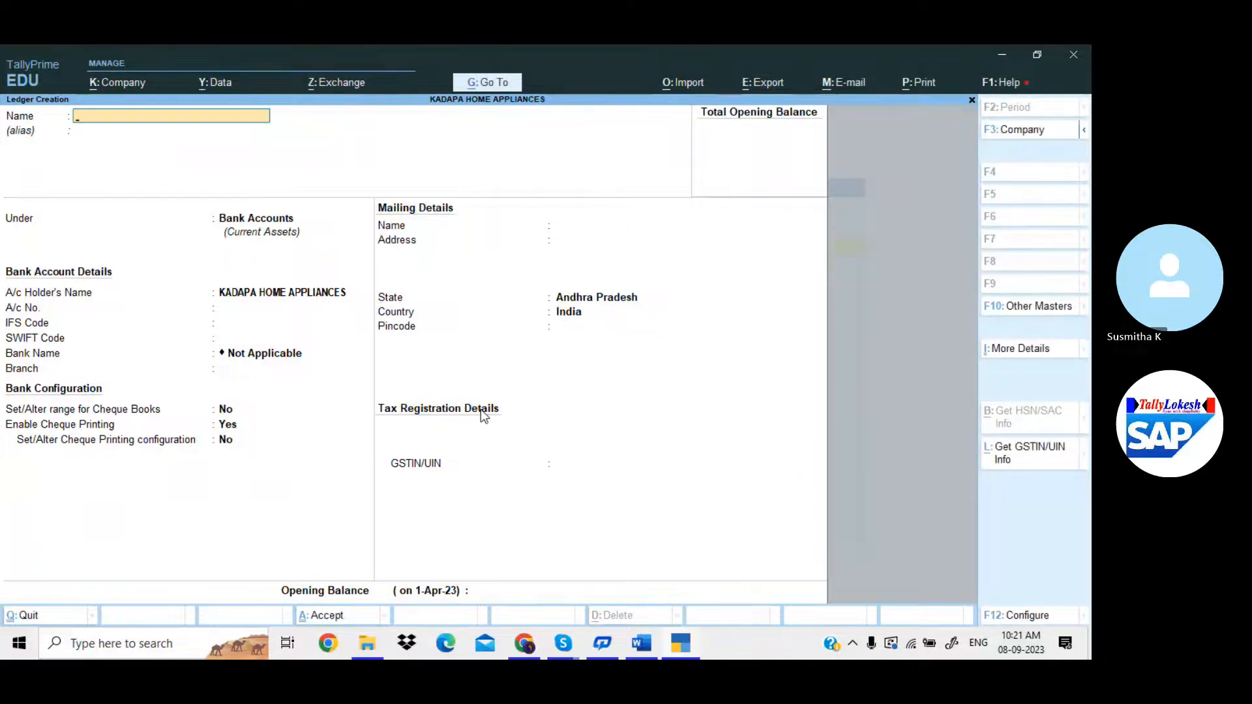
{"action": "key", "text": "Escape"}
{"action": "key", "text": "Return"}
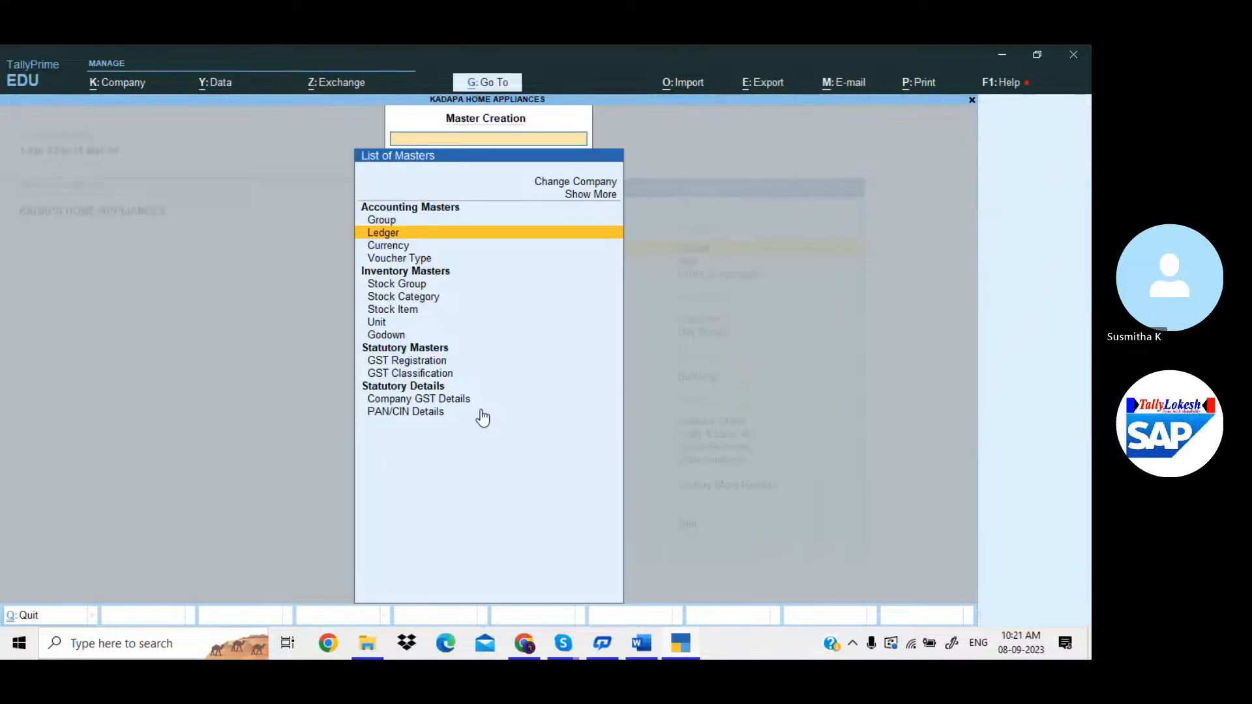
Open the Ganesh Merchants sales voucher from the Day Book for printing.
{"action": "key", "text": "Escape"}
{"action": "key", "text": "Return"}
{"action": "key", "text": "Down"}
{"action": "key", "text": "Down"}
{"action": "key", "text": "Down"}
{"action": "key", "text": "Down"}
{"action": "key", "text": "Down"}
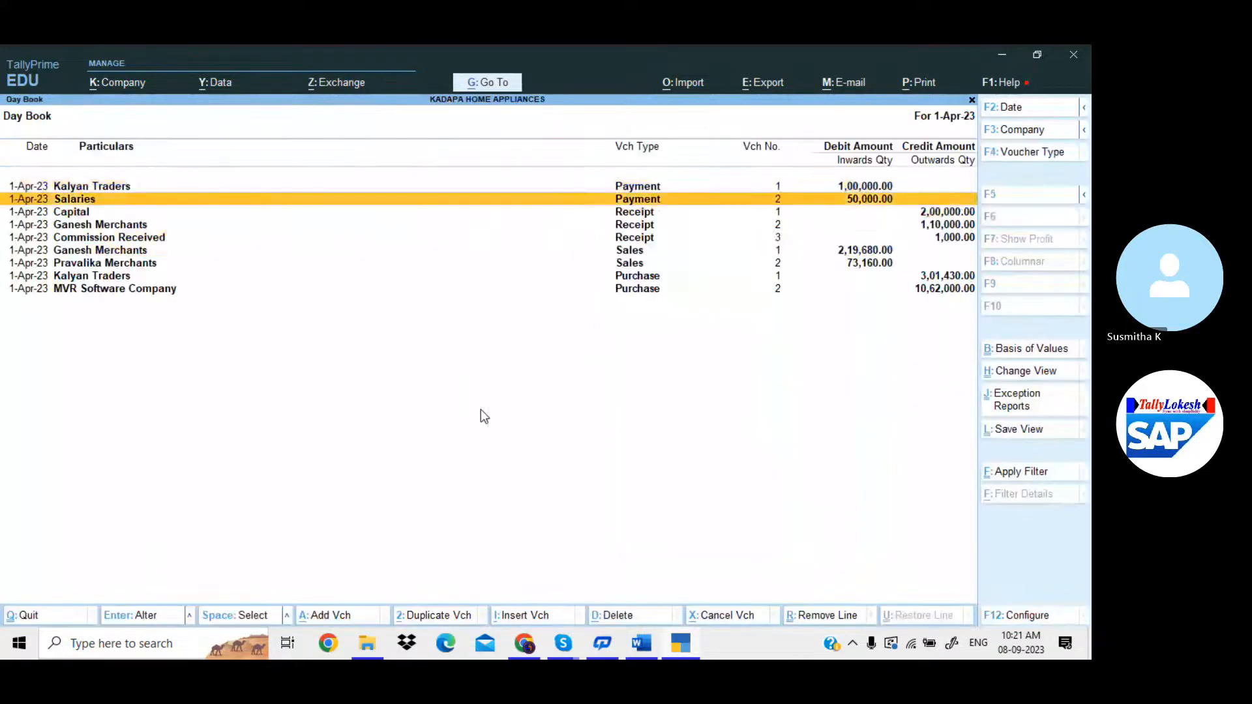
{"action": "key", "text": "Return"}
{"action": "key", "text": "alt+p"}
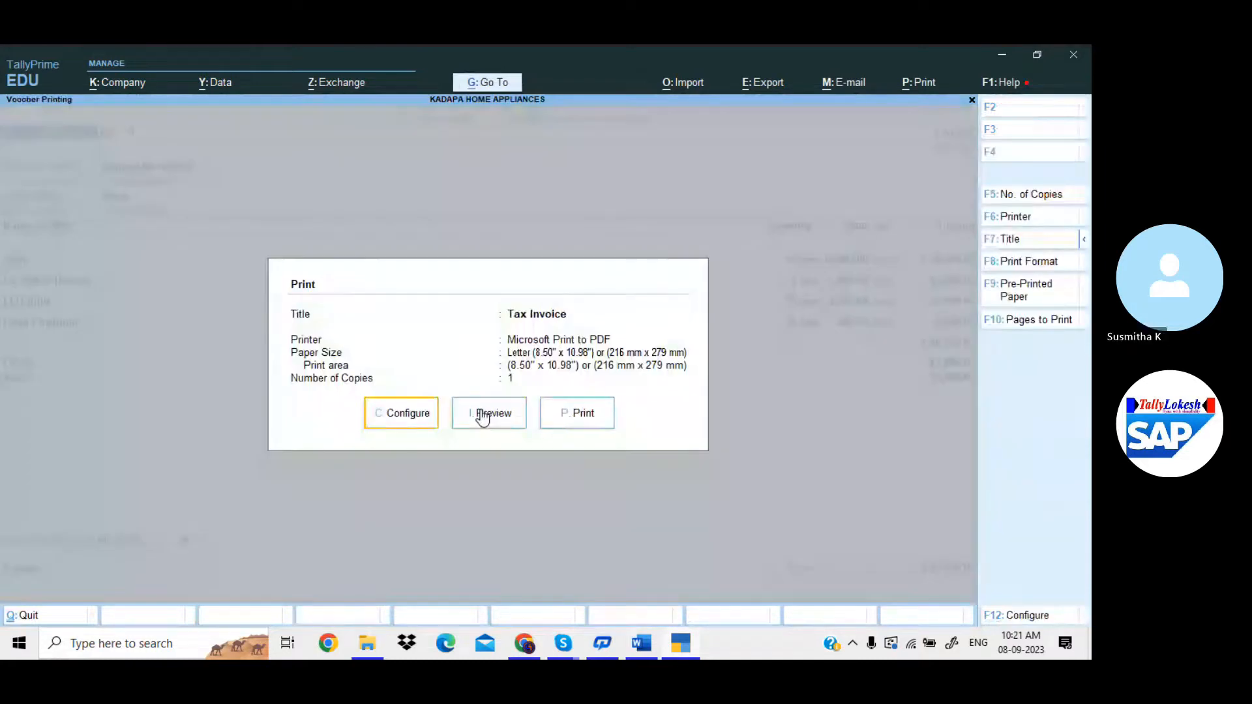
Turn on Show Bank details in the print configuration with HDFC BANK as the bank.
{"action": "key", "text": "c"}
{"action": "key", "text": "Down"}
{"action": "key", "text": "Down"}
{"action": "key", "text": "Down"}
{"action": "key", "text": "Down"}
{"action": "key", "text": "Down"}
{"action": "key", "text": "Down"}
{"action": "key", "text": "Down"}
{"action": "key", "text": "Down"}
{"action": "key", "text": "Down"}
{"action": "key", "text": "Down"}
{"action": "key", "text": "Down"}
{"action": "key", "text": "Down"}
{"action": "key", "text": "Down"}
{"action": "key", "text": "Down"}
{"action": "key", "text": "Down"}
{"action": "key", "text": "Down"}
{"action": "key", "text": "Down"}
{"action": "key", "text": "Down"}
{"action": "key", "text": "Down"}
{"action": "key", "text": "Down"}
{"action": "key", "text": "Down"}
{"action": "key", "text": "Down"}
{"action": "key", "text": "Down"}
{"action": "key", "text": "Down"}
{"action": "key", "text": "Down"}
{"action": "key", "text": "Down"}
{"action": "key", "text": "Down"}
{"action": "key", "text": "Down"}
{"action": "key", "text": "Down"}
{"action": "key", "text": "Down"}
{"action": "key", "text": "Down"}
{"action": "key", "text": "Down"}
{"action": "key", "text": "Down"}
{"action": "key", "text": "Down"}
{"action": "key", "text": "Down"}
{"action": "key", "text": "Down"}
{"action": "key", "text": "Down"}
{"action": "key", "text": "Down"}
{"action": "key", "text": "Down"}
{"action": "key", "text": "Down"}
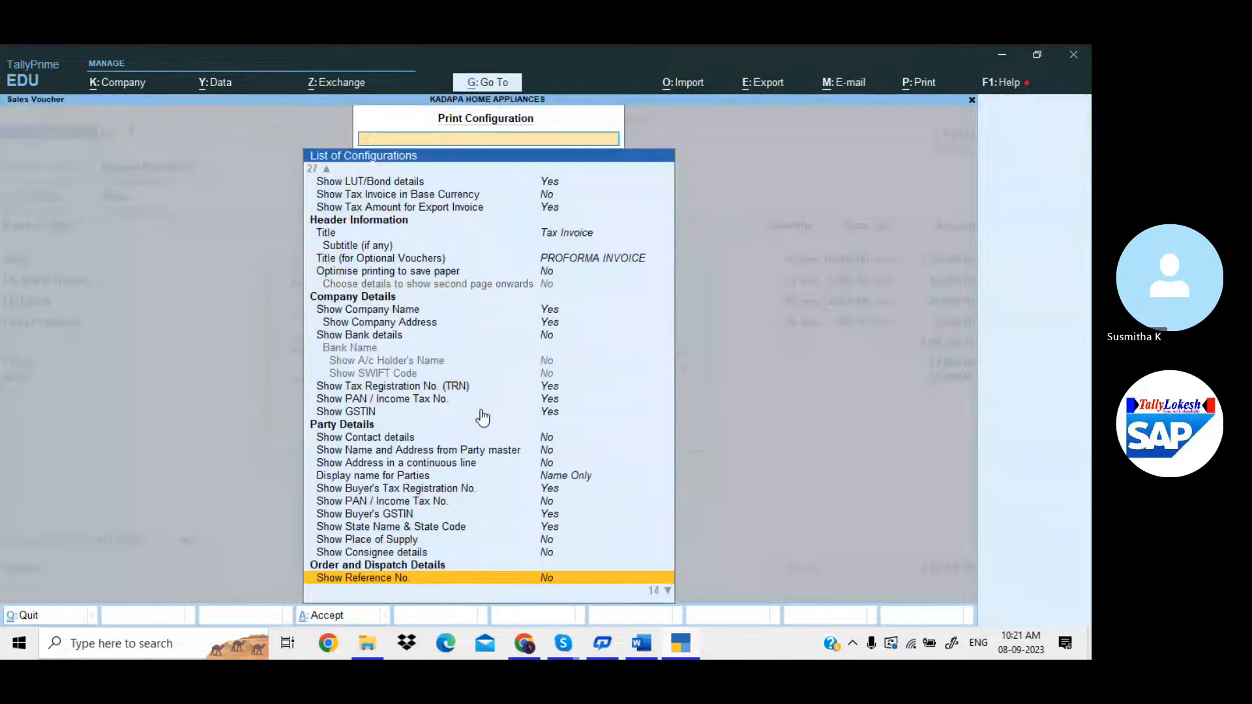
{"action": "key", "text": "Down"}
{"action": "key", "text": "Down"}
{"action": "key", "text": "Down"}
{"action": "key", "text": "Down"}
{"action": "key", "text": "Down"}
{"action": "key", "text": "Down"}
{"action": "key", "text": "Down"}
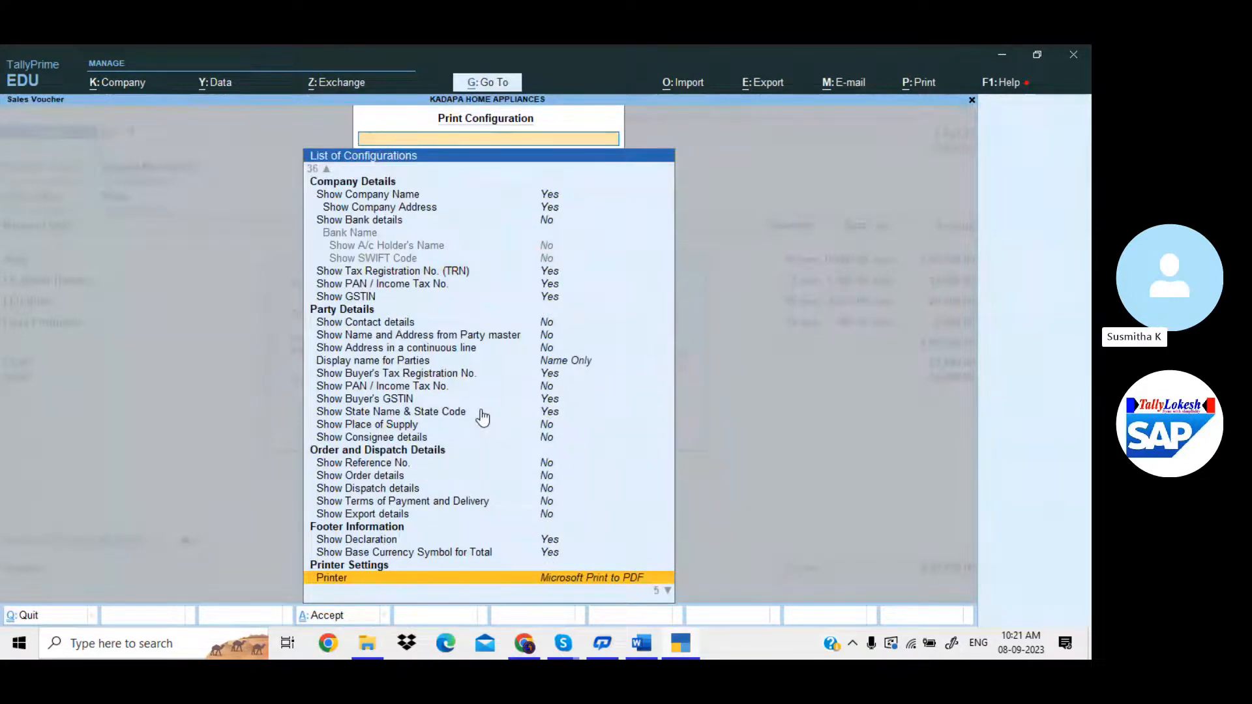
{"action": "key", "text": "Up"}
{"action": "key", "text": "Up"}
{"action": "key", "text": "Up"}
{"action": "key", "text": "Up"}
{"action": "key", "text": "Up"}
{"action": "key", "text": "Up"}
{"action": "key", "text": "Up"}
{"action": "key", "text": "Up"}
{"action": "key", "text": "Up"}
{"action": "key", "text": "Up"}
{"action": "key", "text": "Up"}
{"action": "key", "text": "Up"}
{"action": "key", "text": "Up"}
{"action": "key", "text": "Up"}
{"action": "key", "text": "Up"}
{"action": "key", "text": "Up"}
{"action": "key", "text": "Up"}
{"action": "key", "text": "Up"}
{"action": "key", "text": "Up"}
{"action": "key", "text": "Up"}
{"action": "key", "text": "Up"}
{"action": "key", "text": "Up"}
{"action": "key", "text": "Up"}
{"action": "key", "text": "Up"}
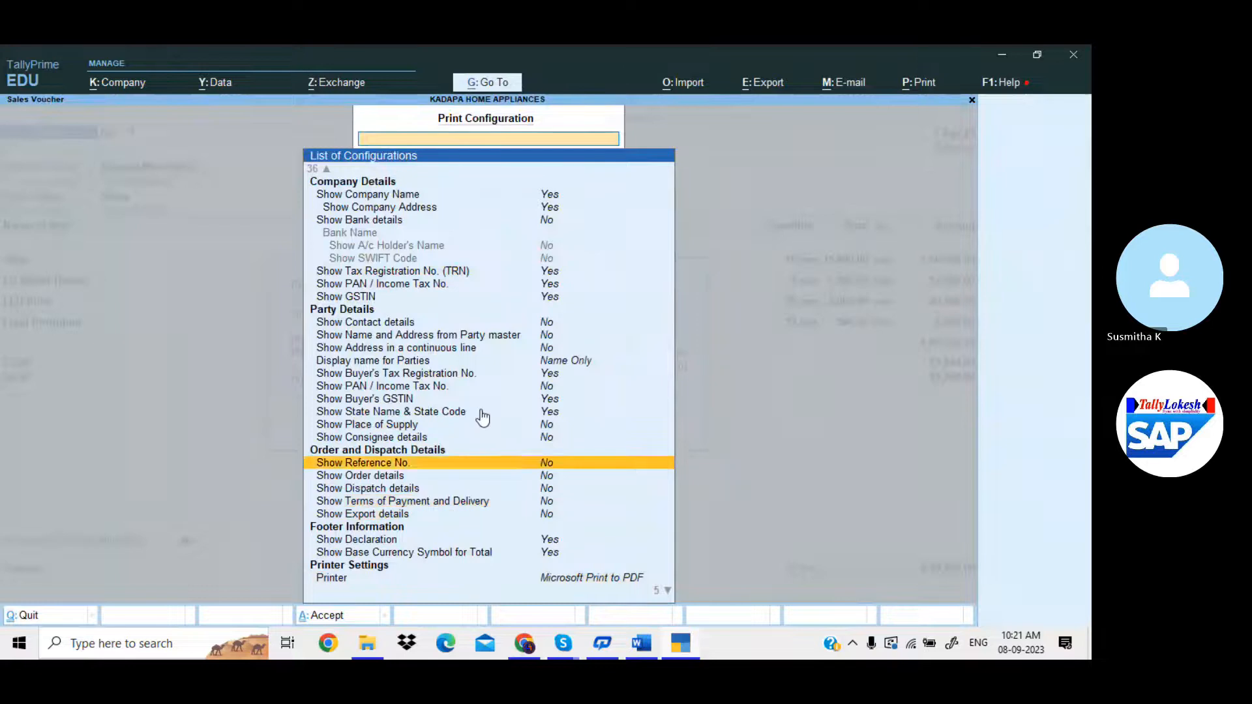
{"action": "key", "text": "Down"}
{"action": "key", "text": "Down"}
{"action": "key", "text": "Down"}
{"action": "key", "text": "Up"}
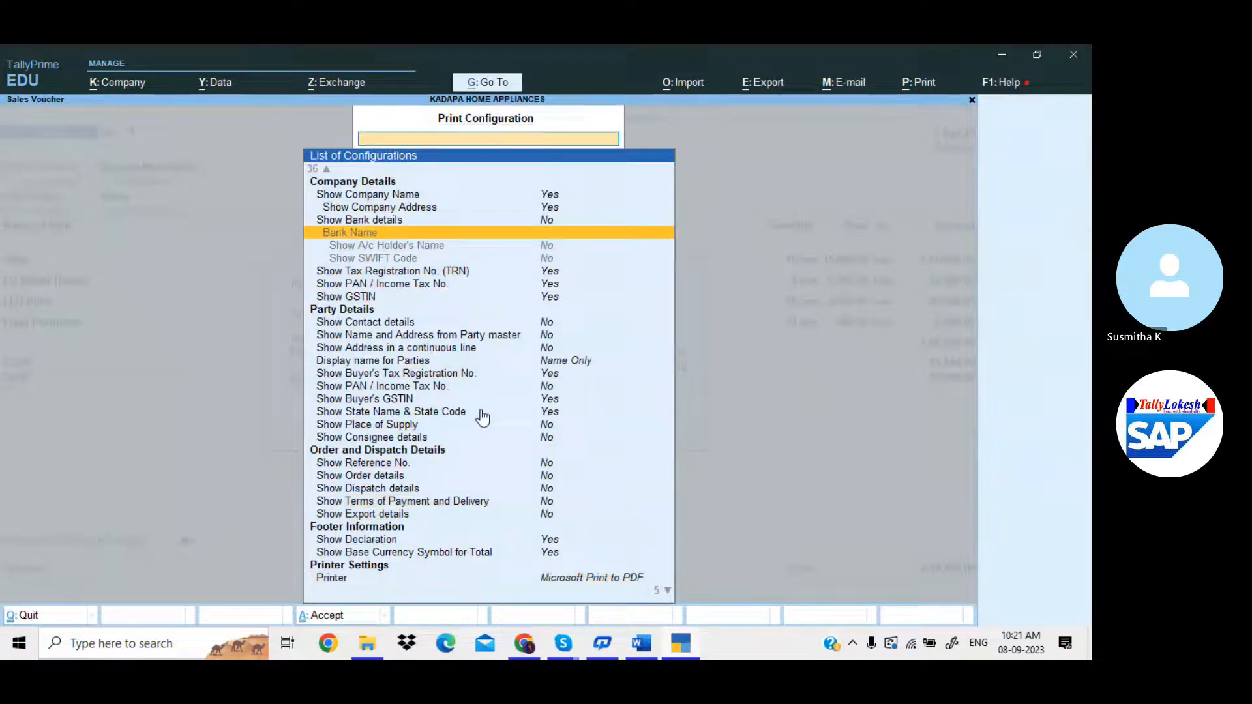
{"action": "key", "text": "Up"}
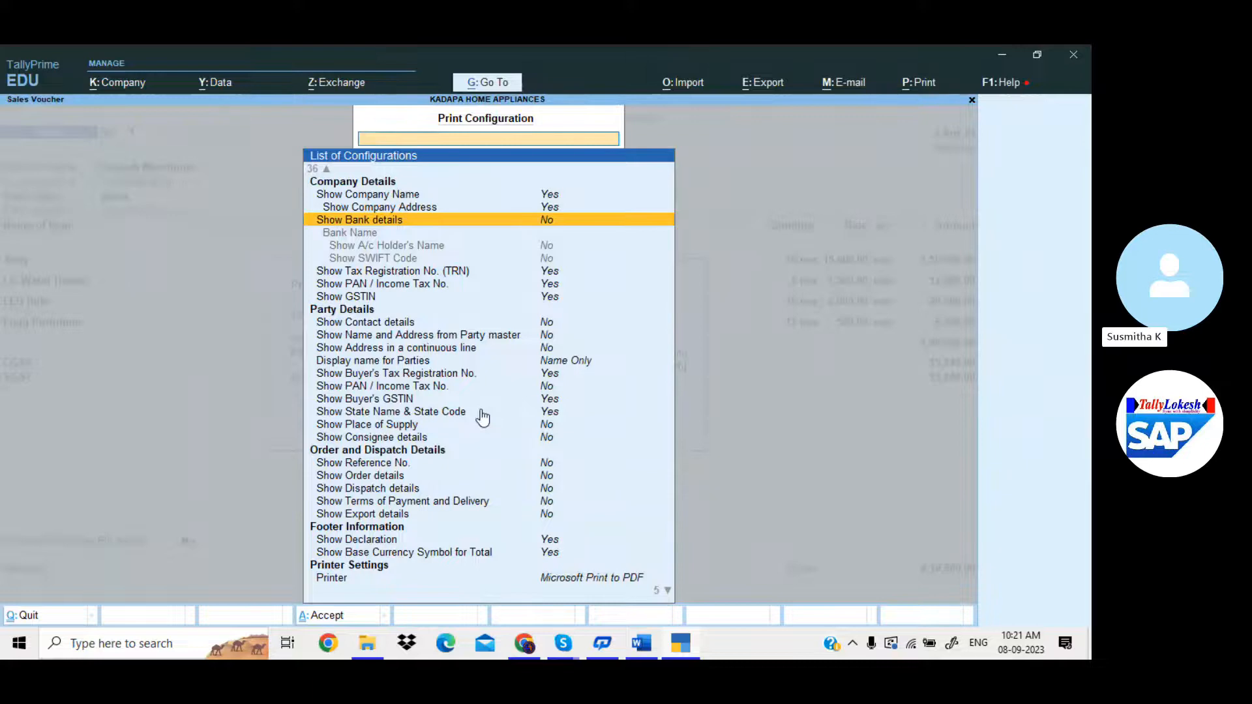
{"action": "key", "text": "Return"}
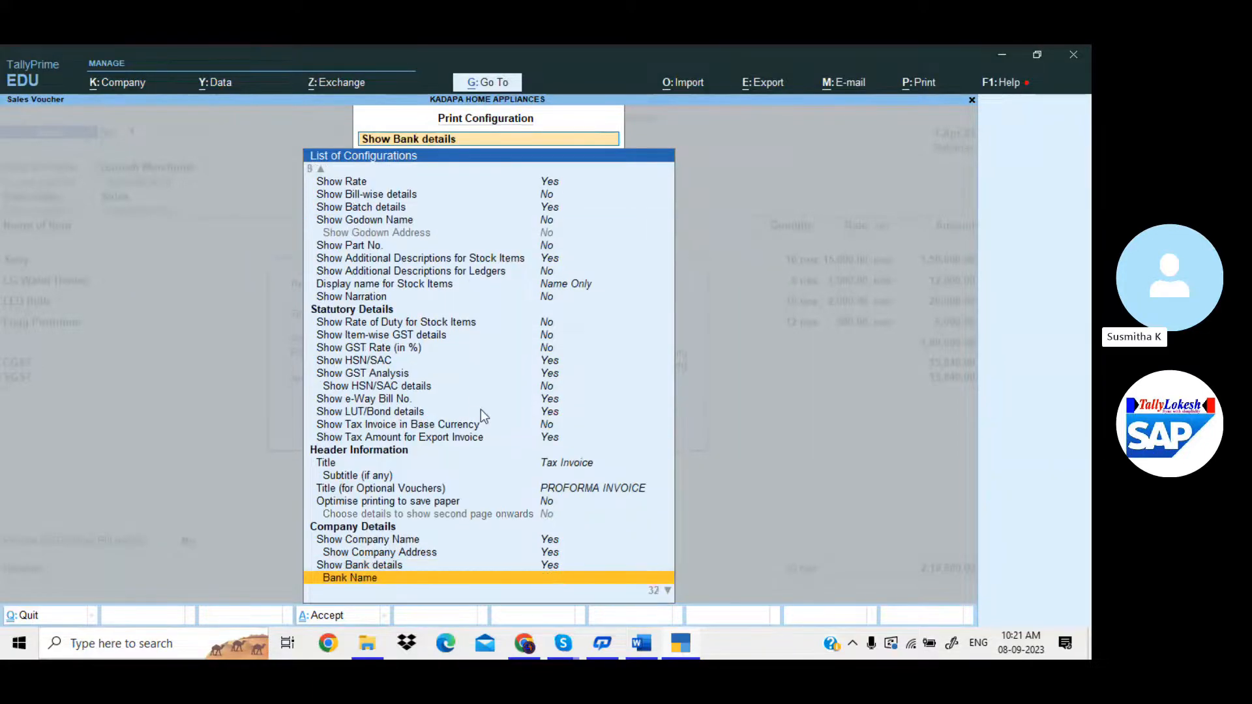
{"action": "key", "text": "Return"}
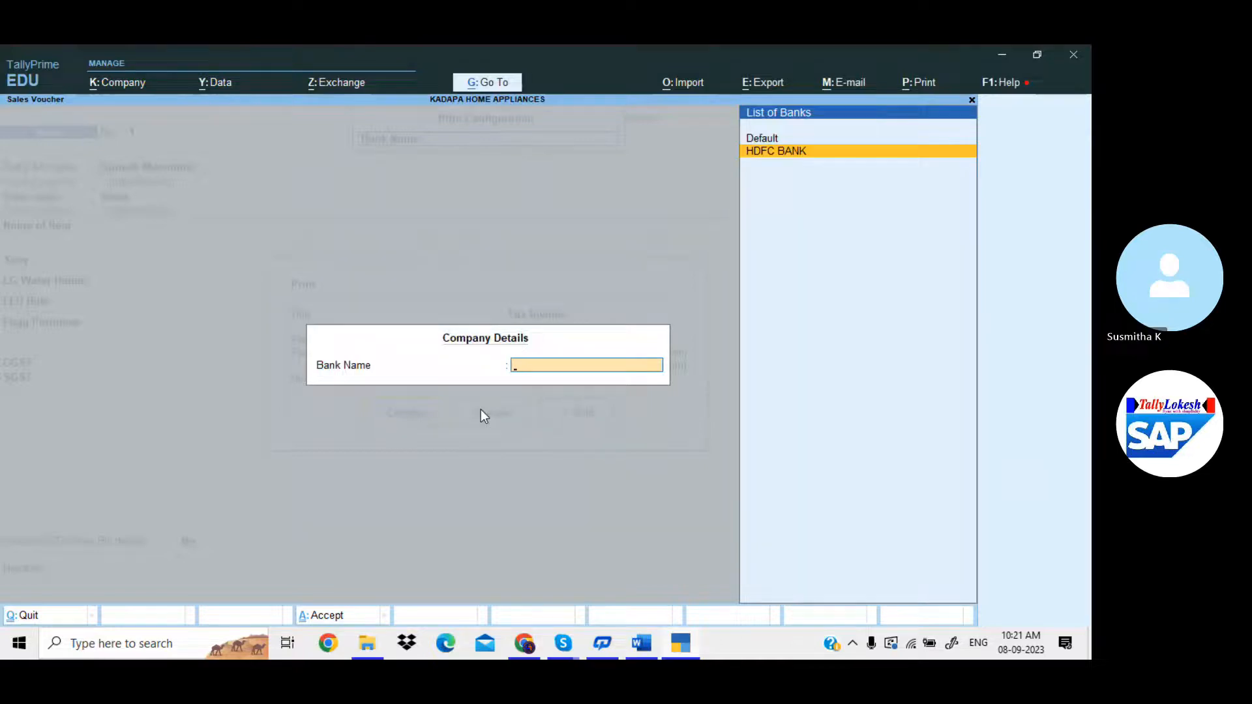
{"action": "key", "text": "Return"}
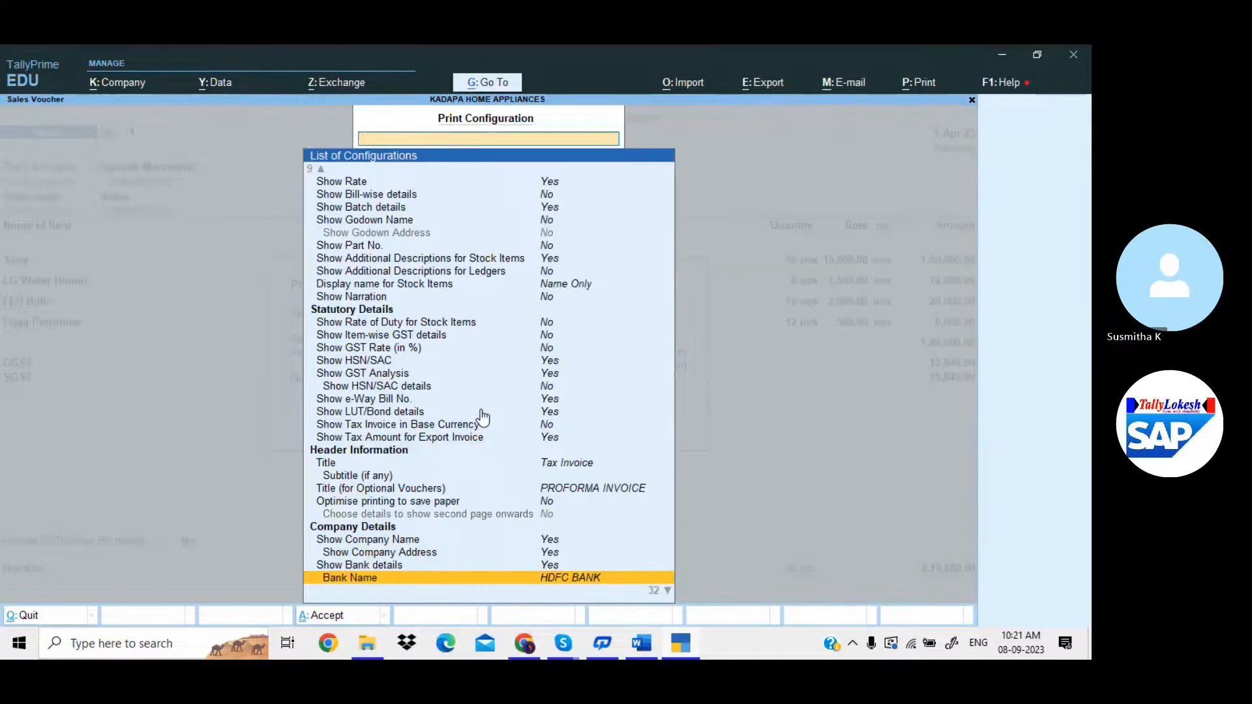
{"action": "key", "text": "Escape"}
{"action": "left_click", "coordinate": [481, 412]}
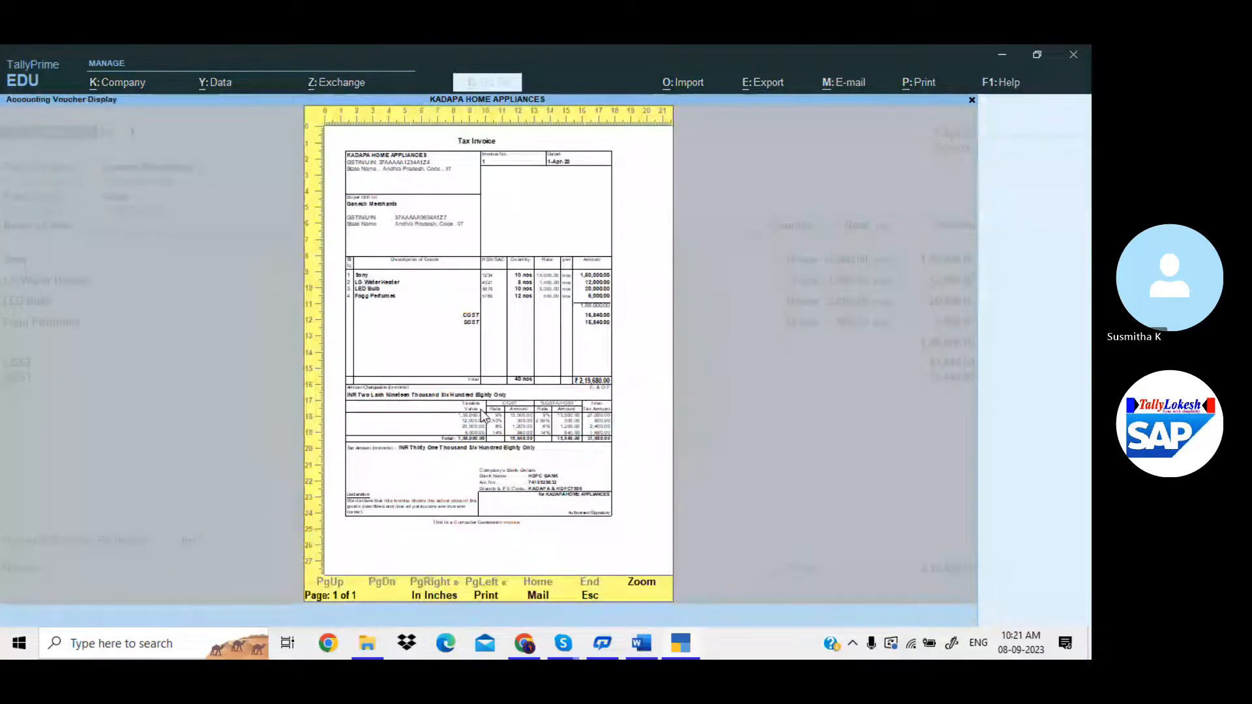
{"action": "left_click", "coordinate": [481, 410]}
{"action": "scroll", "coordinate": [479, 412], "scroll_direction": "down", "scroll_amount": 6}
{"action": "scroll", "coordinate": [480, 417], "scroll_direction": "down", "scroll_amount": 2}
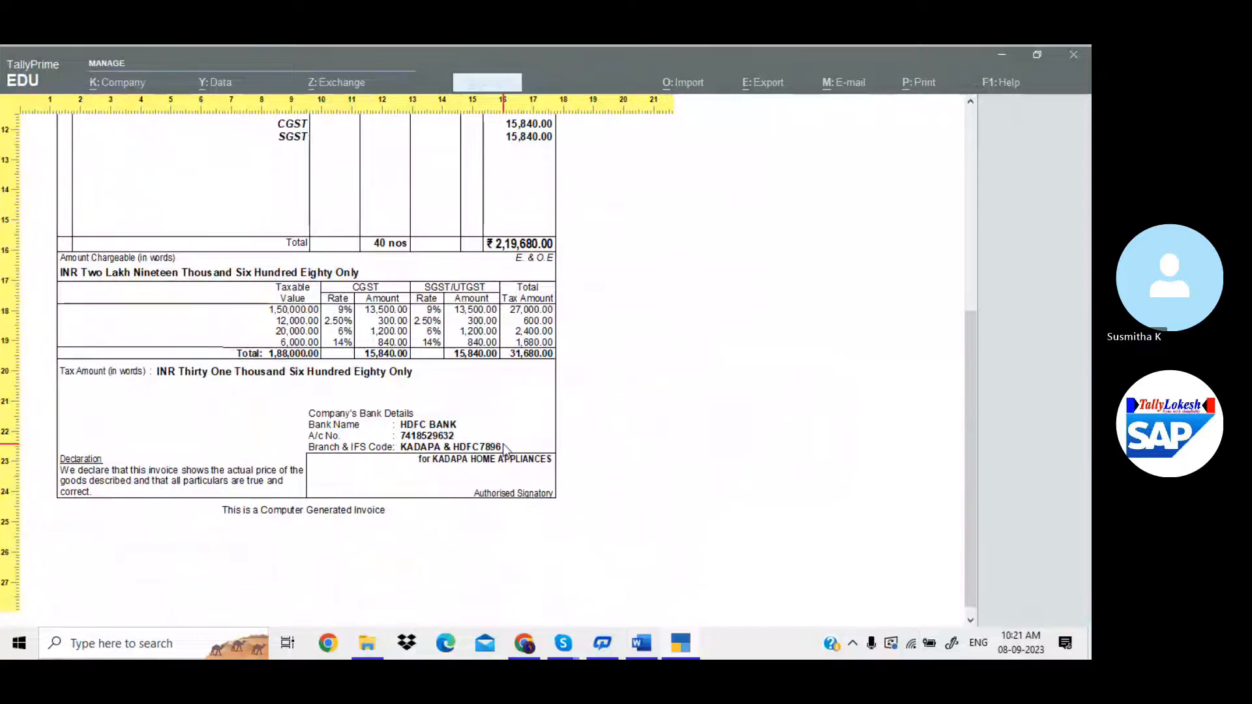
{"action": "scroll", "coordinate": [503, 443], "scroll_direction": "up", "scroll_amount": 6}
{"action": "scroll", "coordinate": [503, 443], "scroll_direction": "up", "scroll_amount": 3}
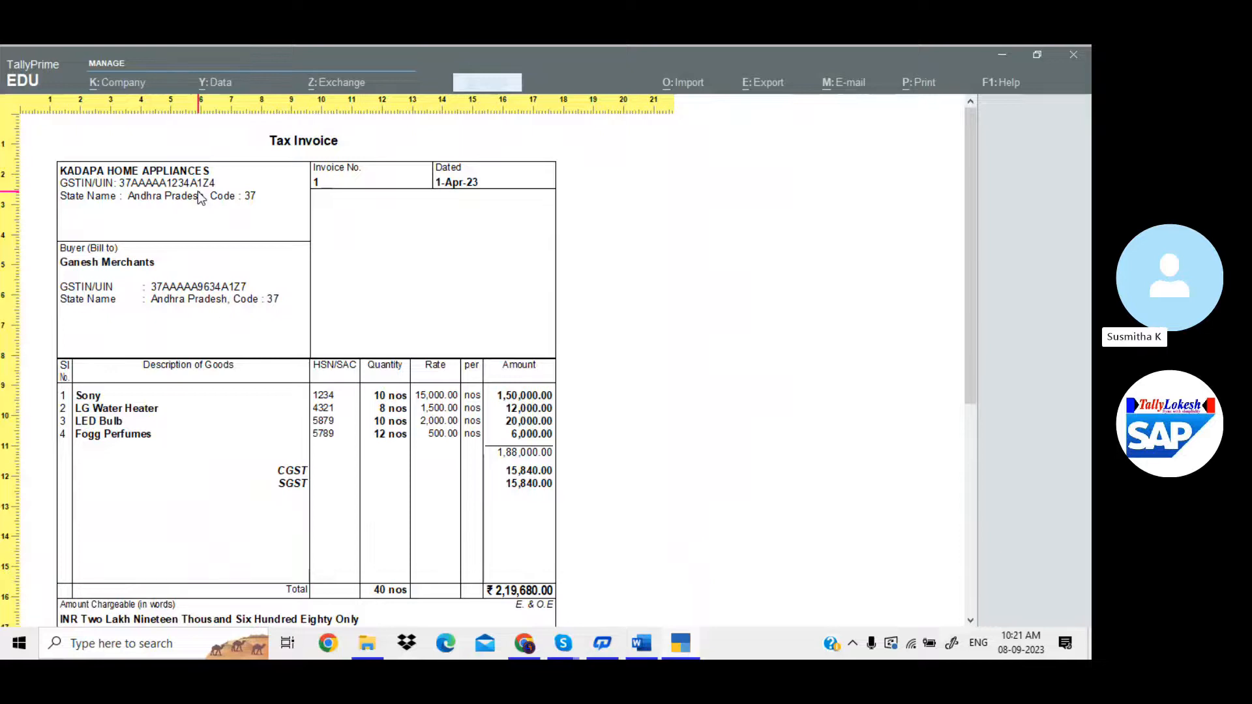
{"action": "key", "text": "Escape"}
{"action": "key", "text": "Escape"}
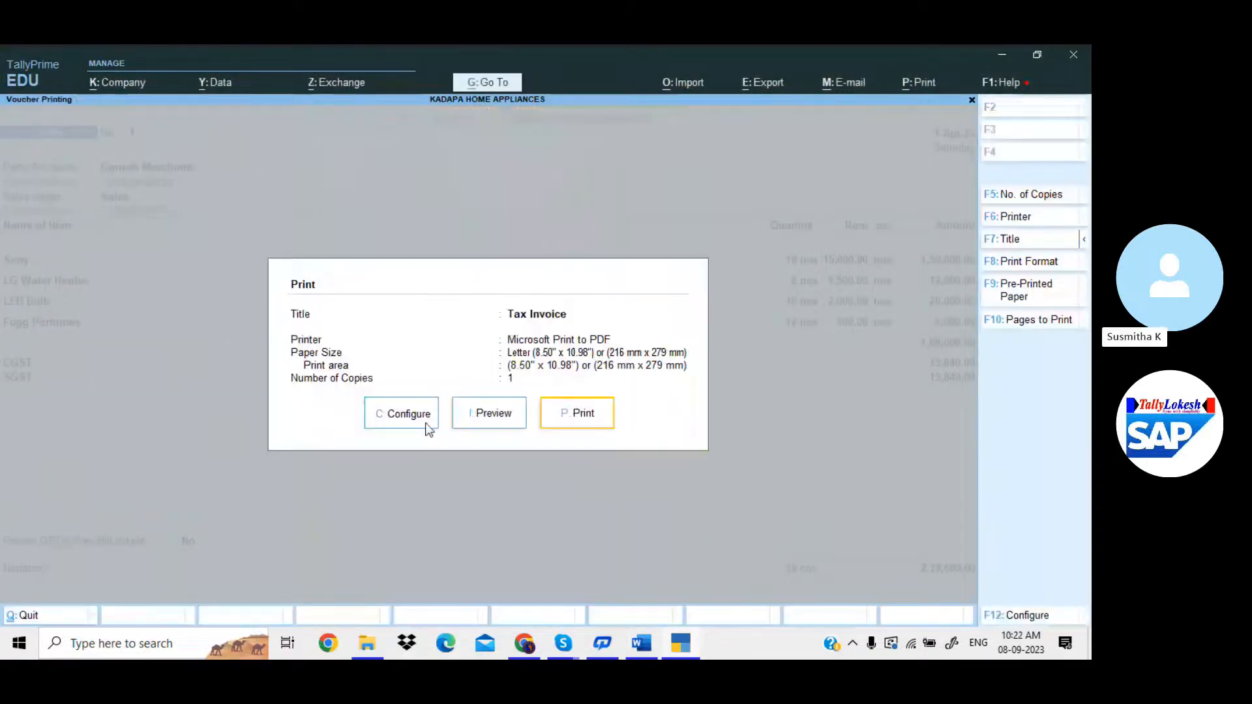
Set Show Company Name to No in the invoice print configuration.
{"action": "left_click", "coordinate": [425, 424]}
{"action": "scroll", "coordinate": [427, 423], "scroll_direction": "down", "scroll_amount": 20}
{"action": "scroll", "coordinate": [428, 423], "scroll_direction": "up", "scroll_amount": 2}
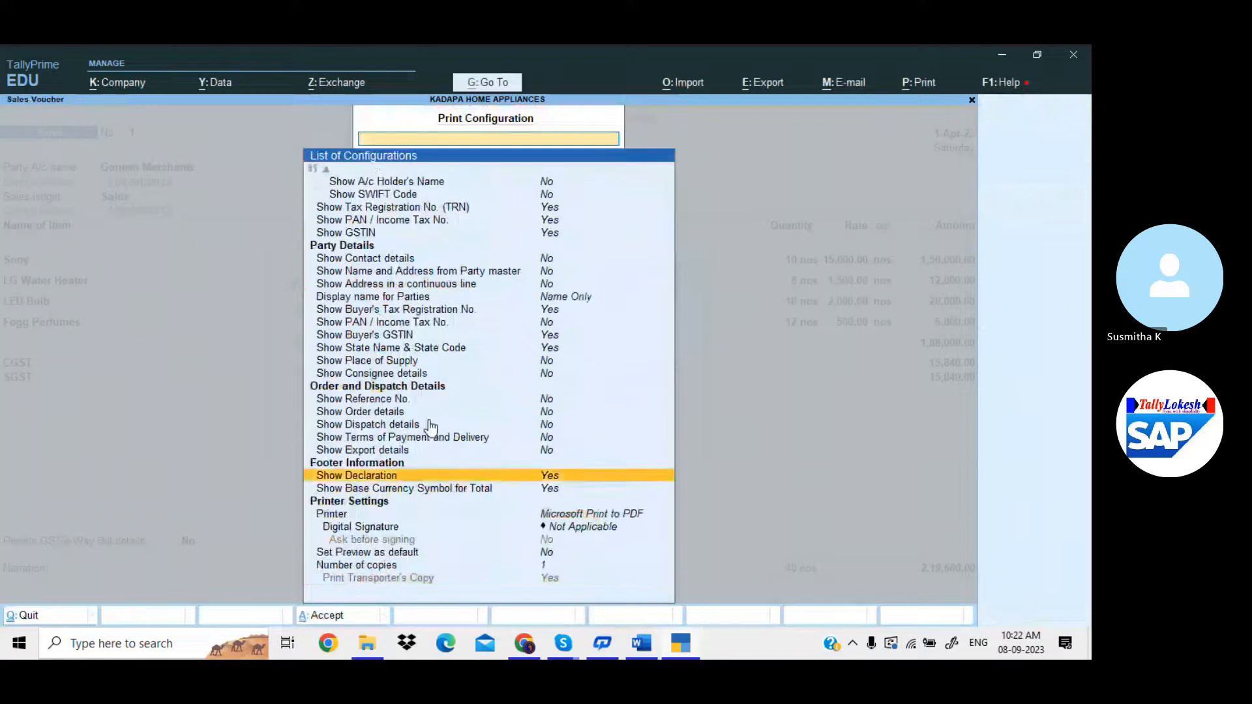
{"action": "scroll", "coordinate": [431, 425], "scroll_direction": "up", "scroll_amount": 20}
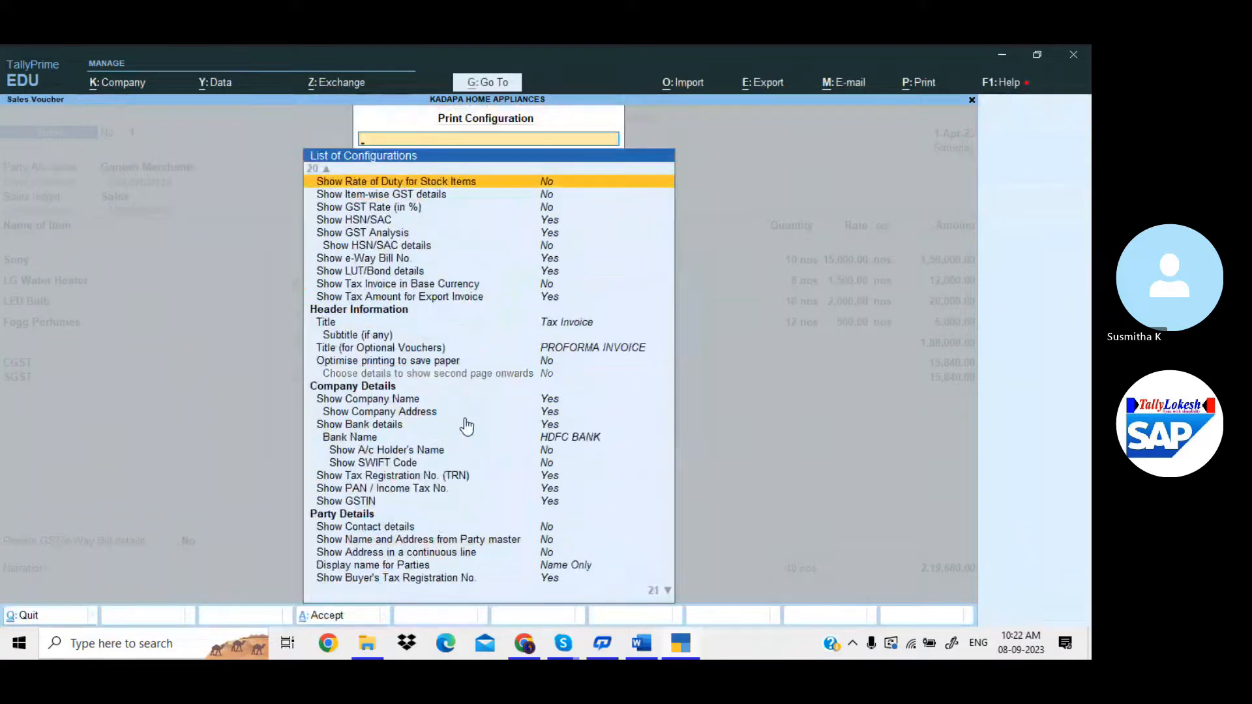
{"action": "left_click", "coordinate": [555, 400]}
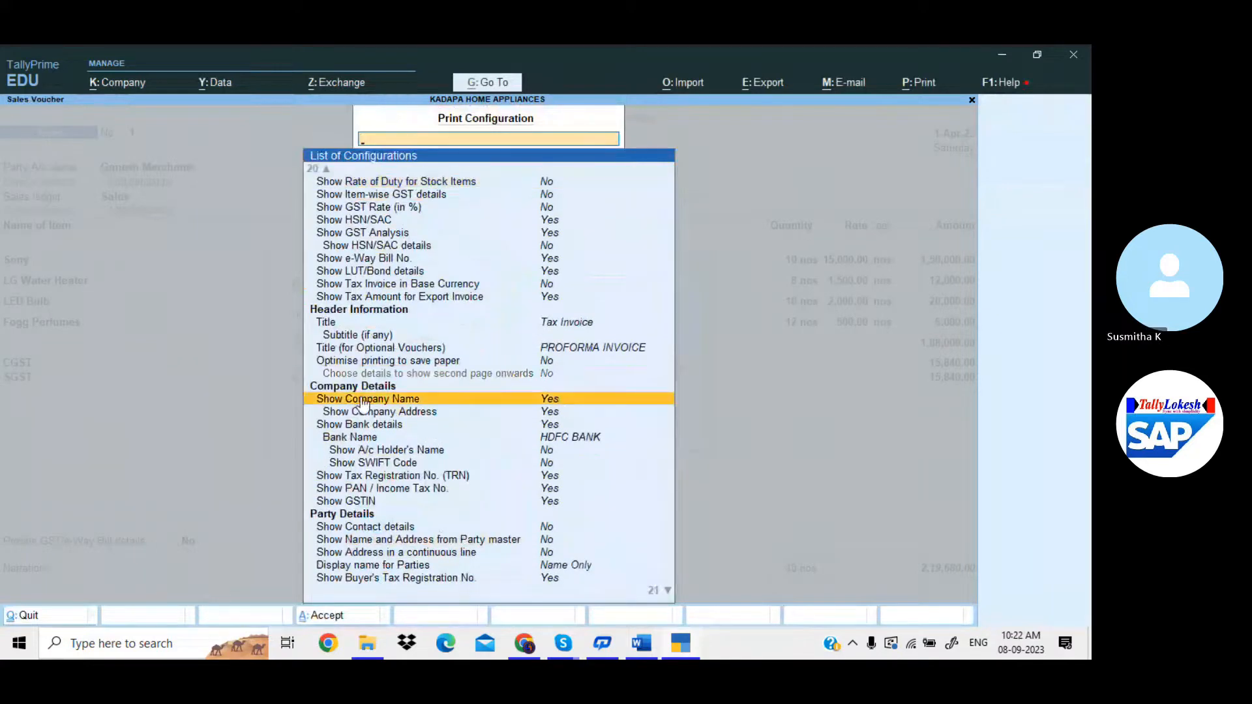
{"action": "left_click", "coordinate": [620, 398]}
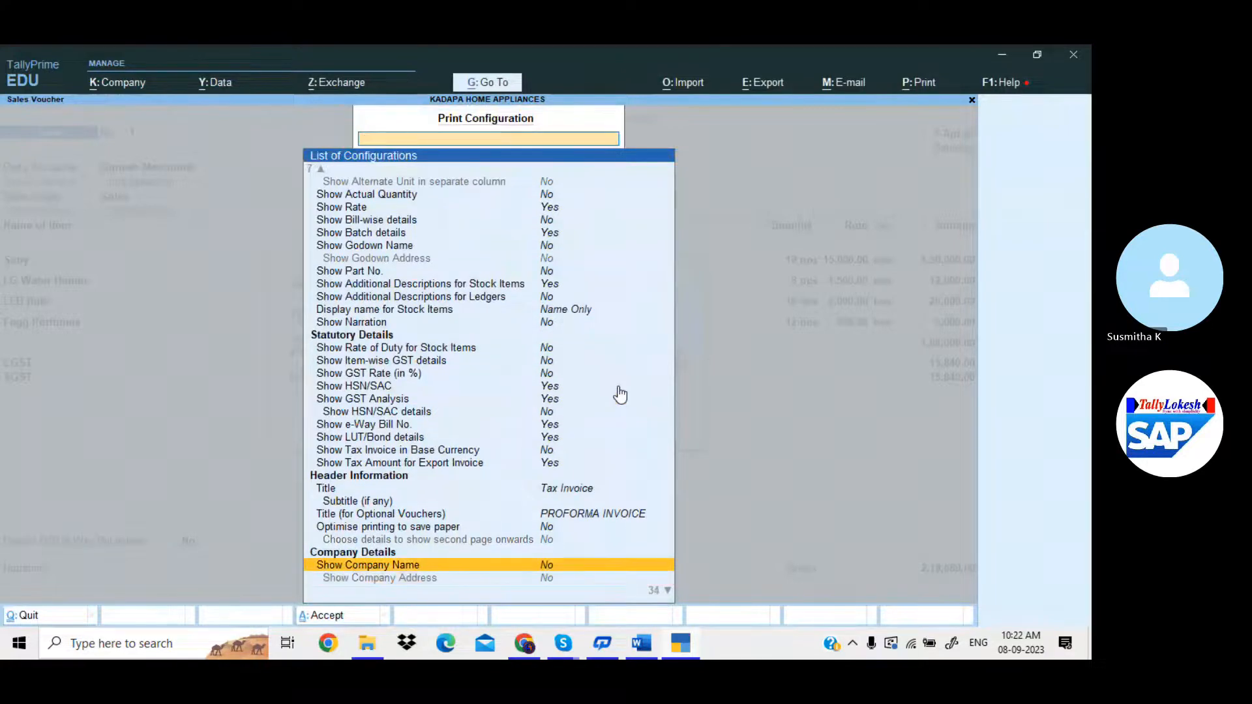
{"action": "key", "text": "Escape"}
Preview the tax invoice enlarged to full width, then go back to the print options.
{"action": "key", "text": "i"}
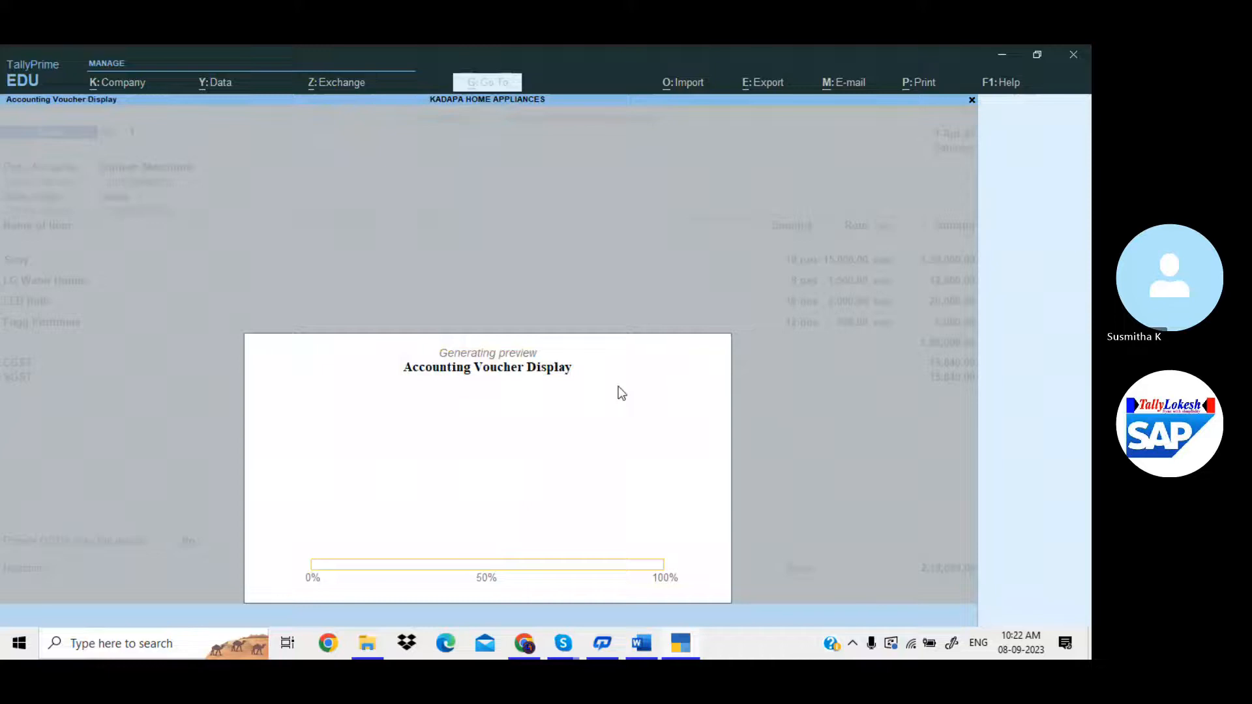
{"action": "left_click", "coordinate": [618, 386]}
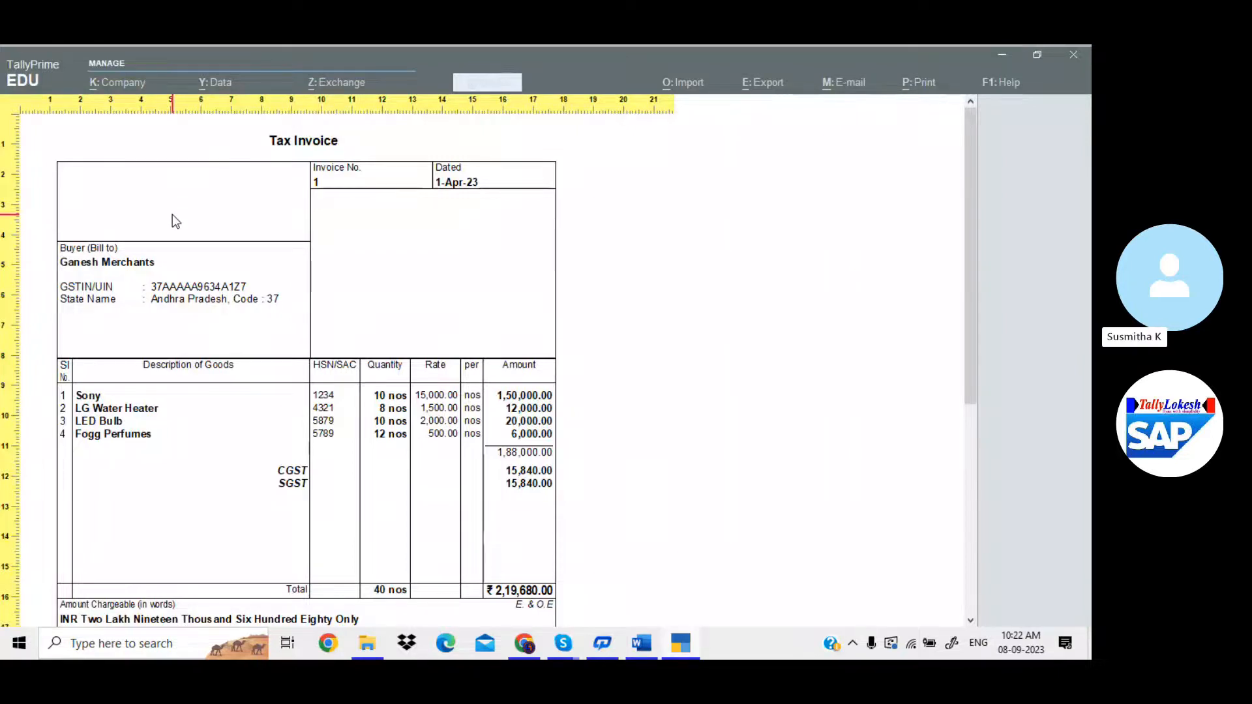
{"action": "key", "text": "Escape"}
{"action": "key", "text": "Escape"}
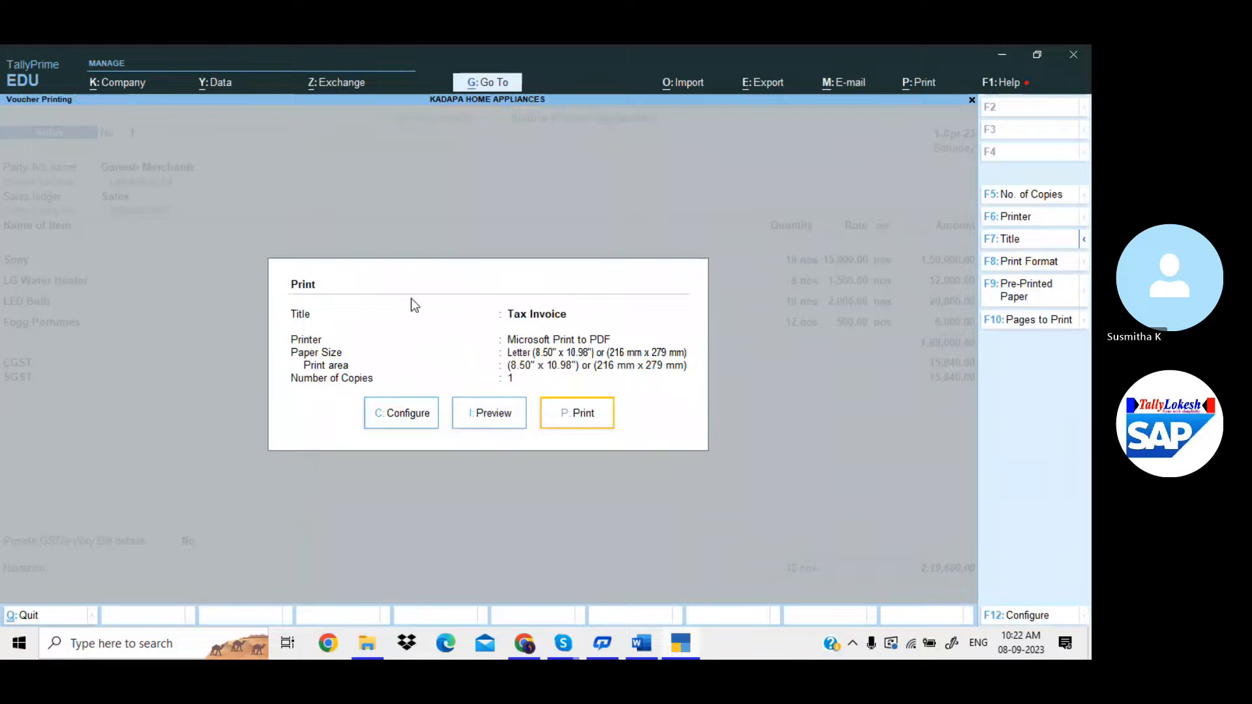
Set Show Company Name and Show Company Address to Yes in the print configuration.
{"action": "left_click", "coordinate": [411, 416]}
{"action": "scroll", "coordinate": [421, 417], "scroll_direction": "down", "scroll_amount": 10}
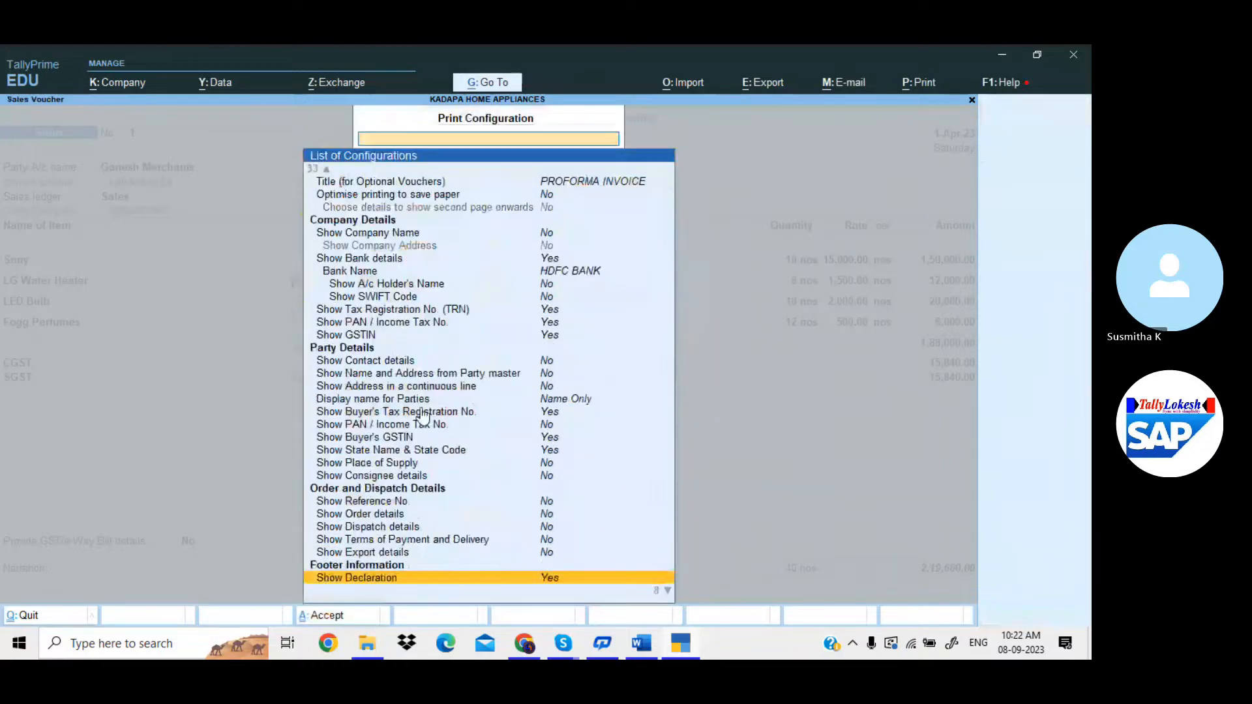
{"action": "scroll", "coordinate": [422, 417], "scroll_direction": "down", "scroll_amount": 6}
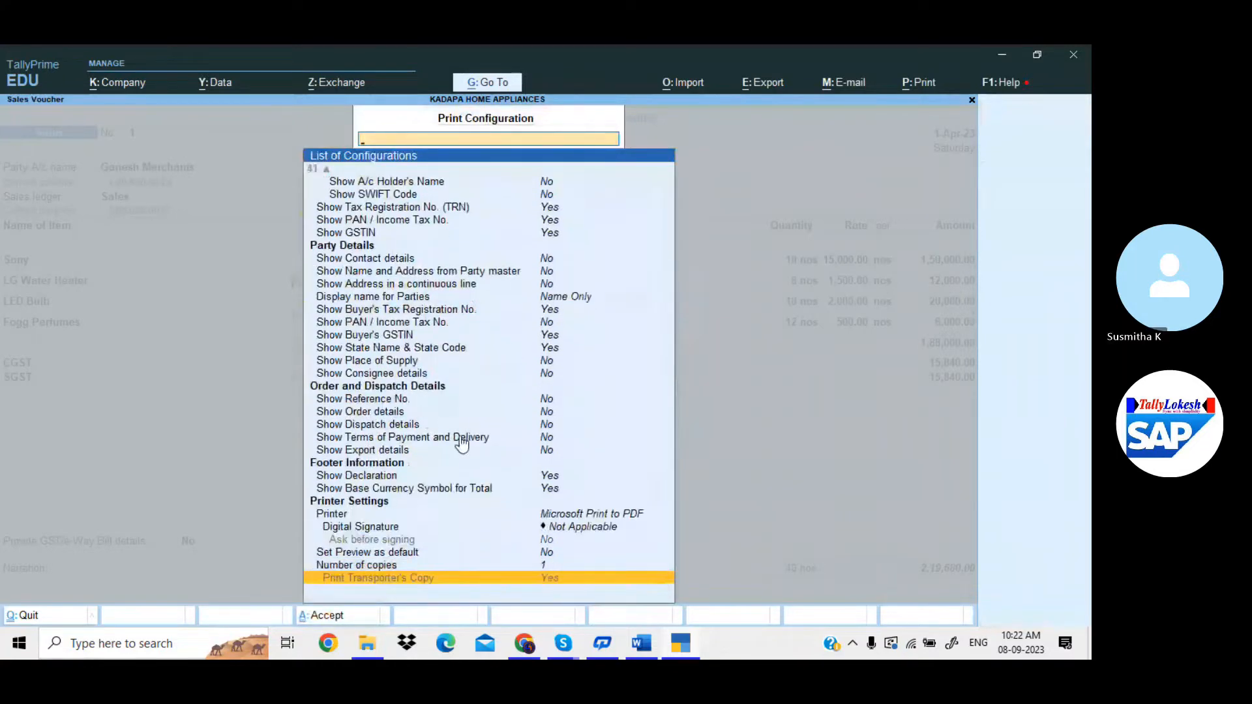
{"action": "scroll", "coordinate": [463, 443], "scroll_direction": "up", "scroll_amount": 10}
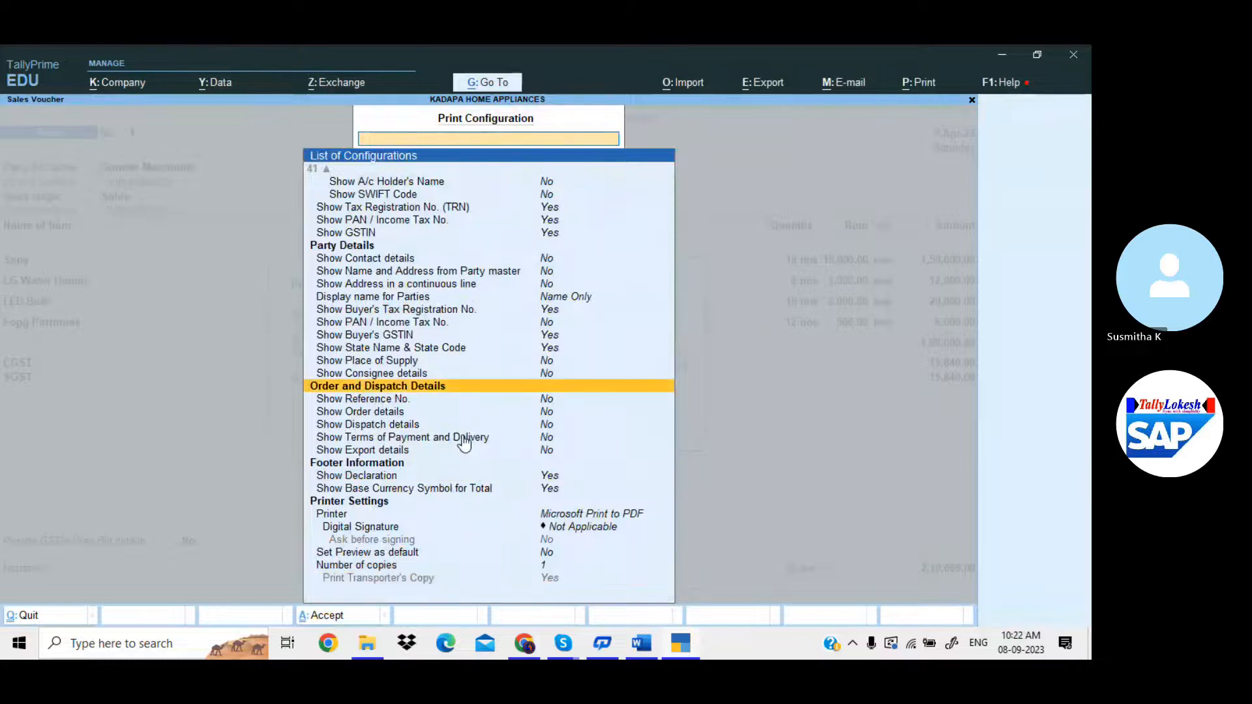
{"action": "scroll", "coordinate": [463, 441], "scroll_direction": "up", "scroll_amount": 20}
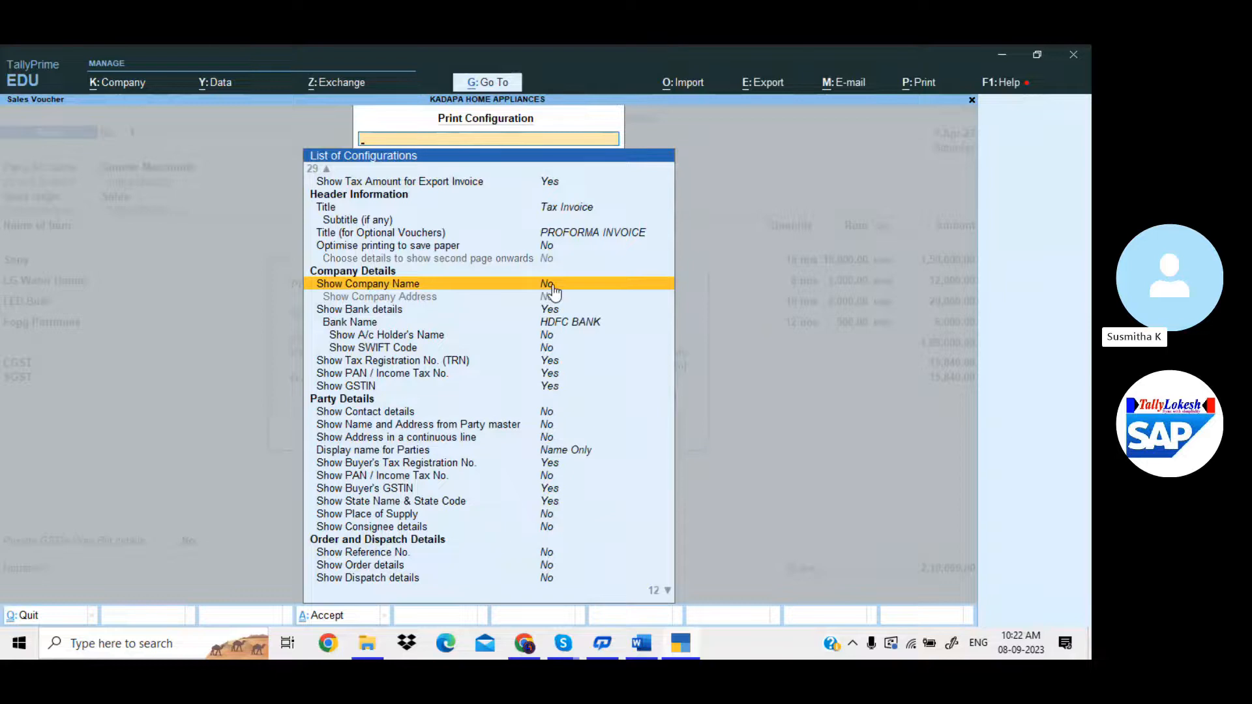
{"action": "left_click", "coordinate": [553, 287]}
{"action": "key", "text": "Return"}
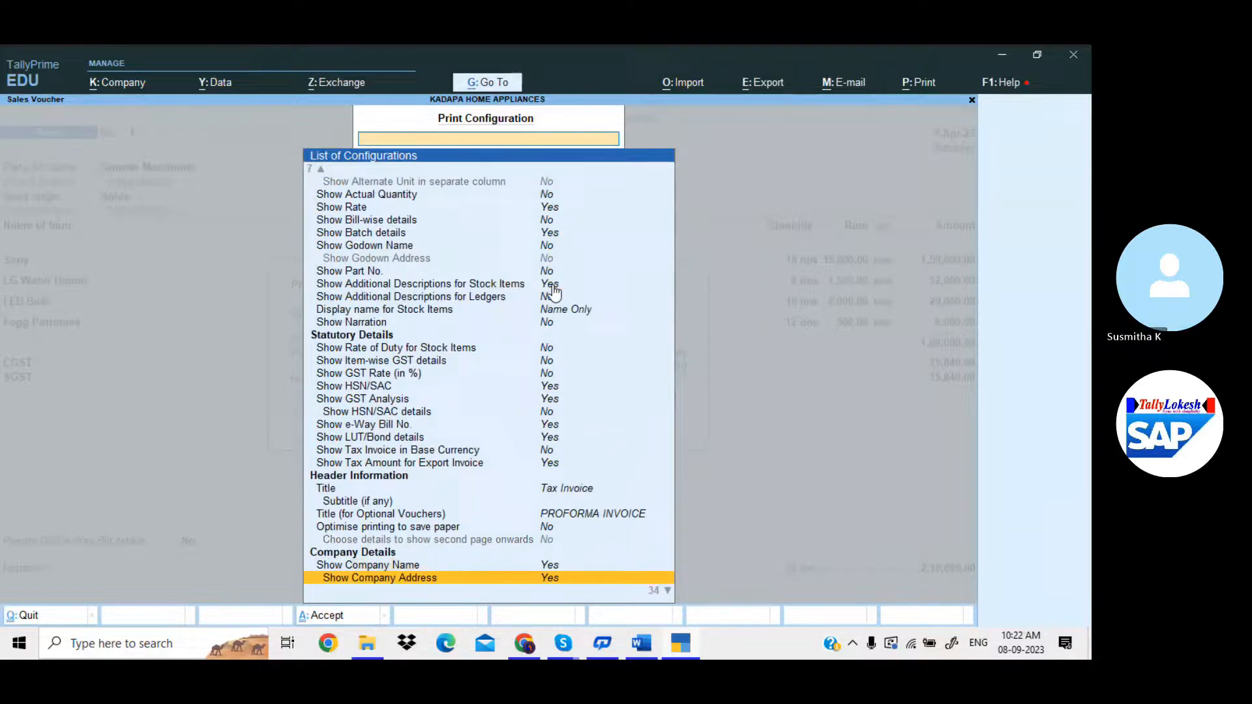
{"action": "key", "text": "ctrl+a"}
Preview the invoice zoomed in to check the KADAPA HOME APPLIANCES header, then zoom out.
{"action": "key", "text": "Left"}
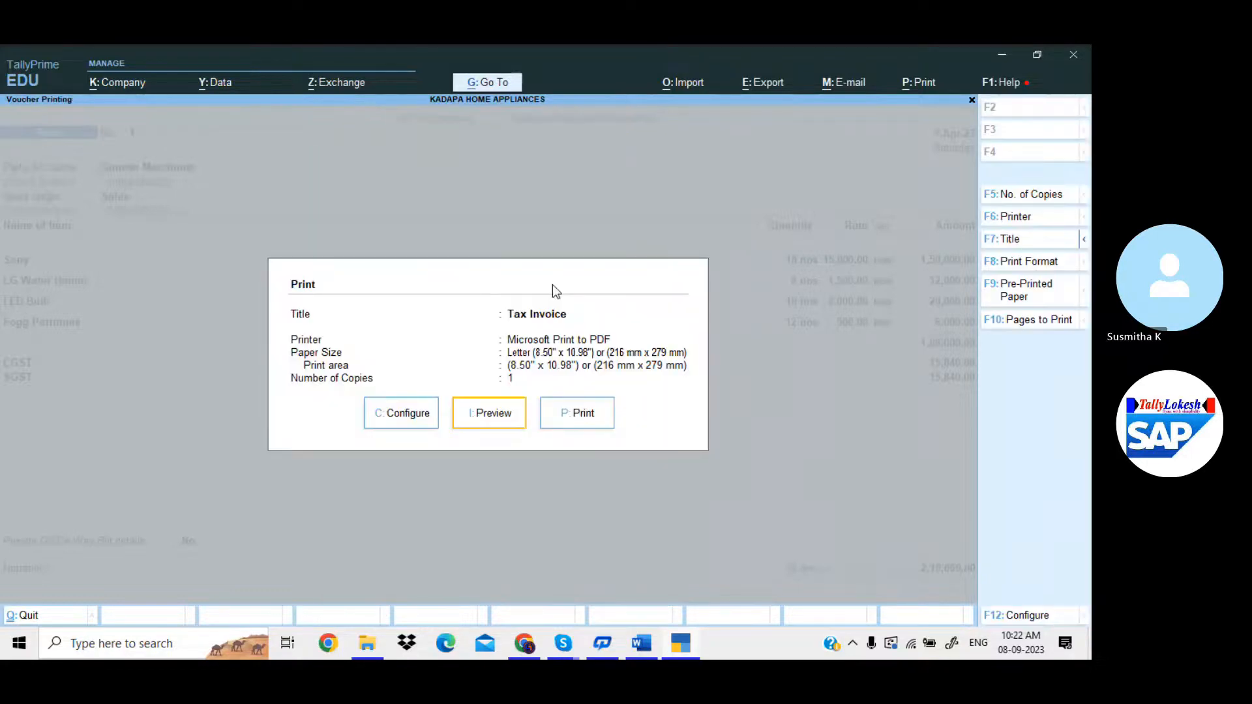
{"action": "key", "text": "Return"}
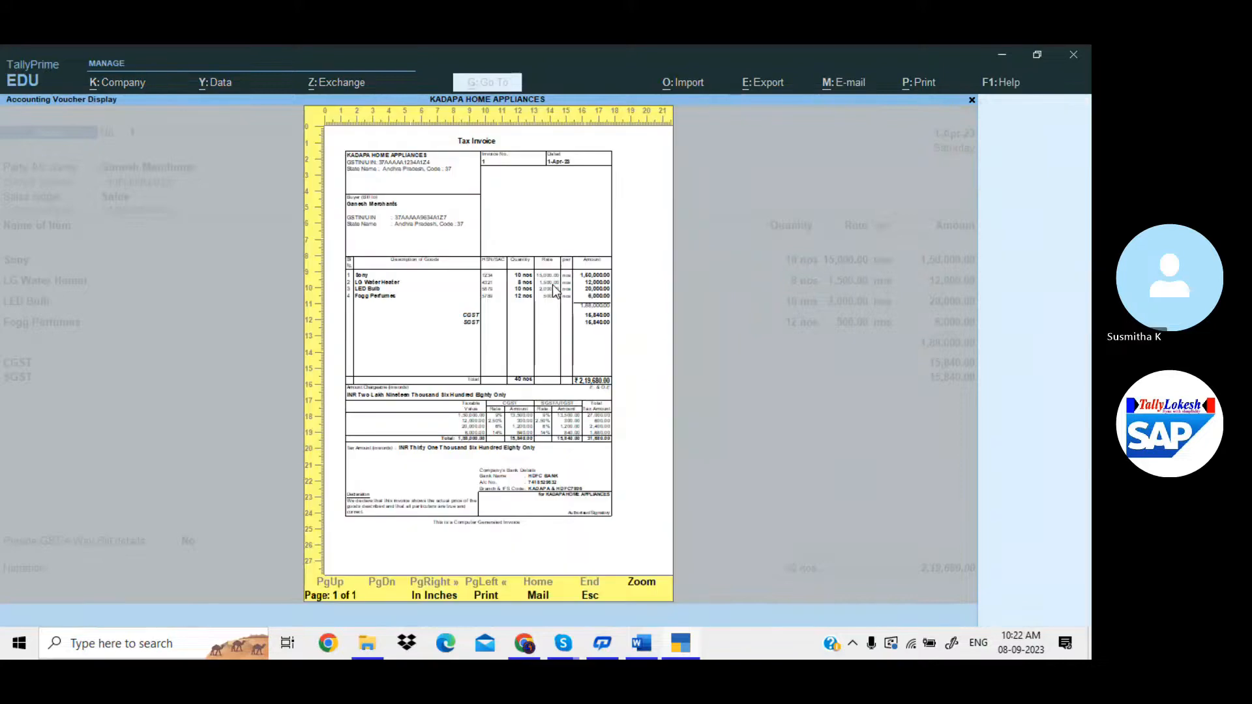
{"action": "key", "text": "alt+z"}
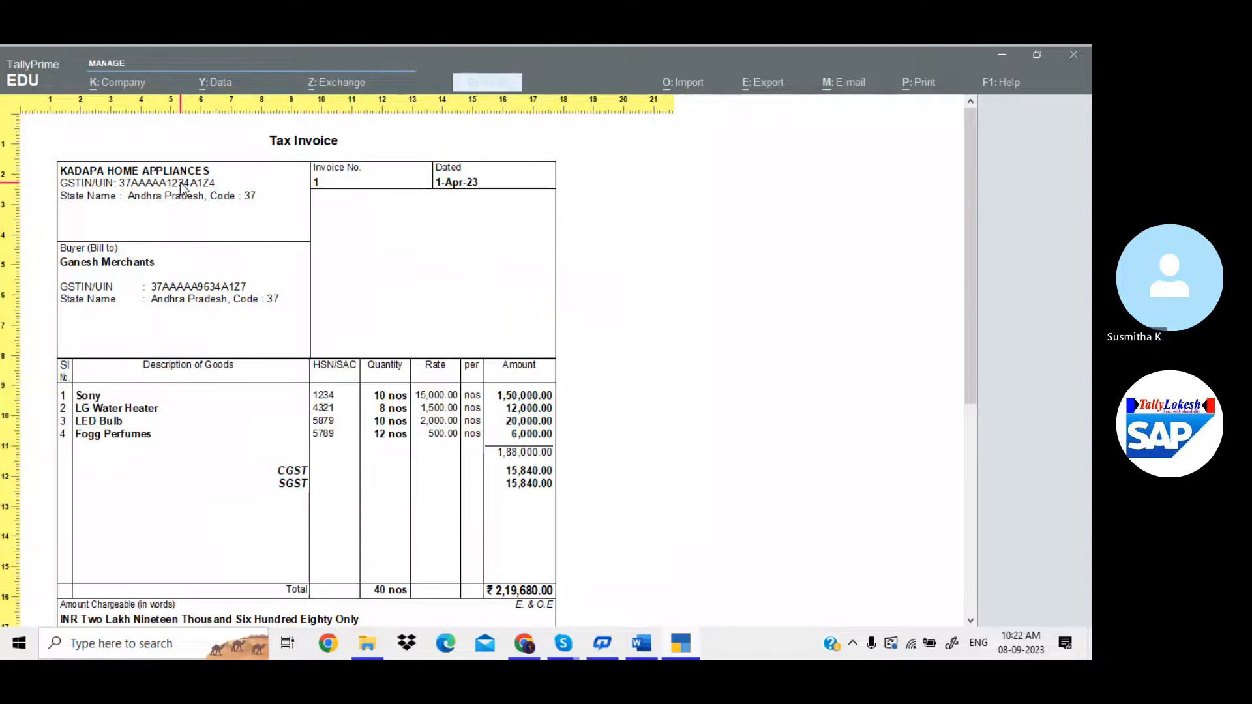
{"action": "scroll", "coordinate": [361, 291], "scroll_direction": "down", "scroll_amount": 3}
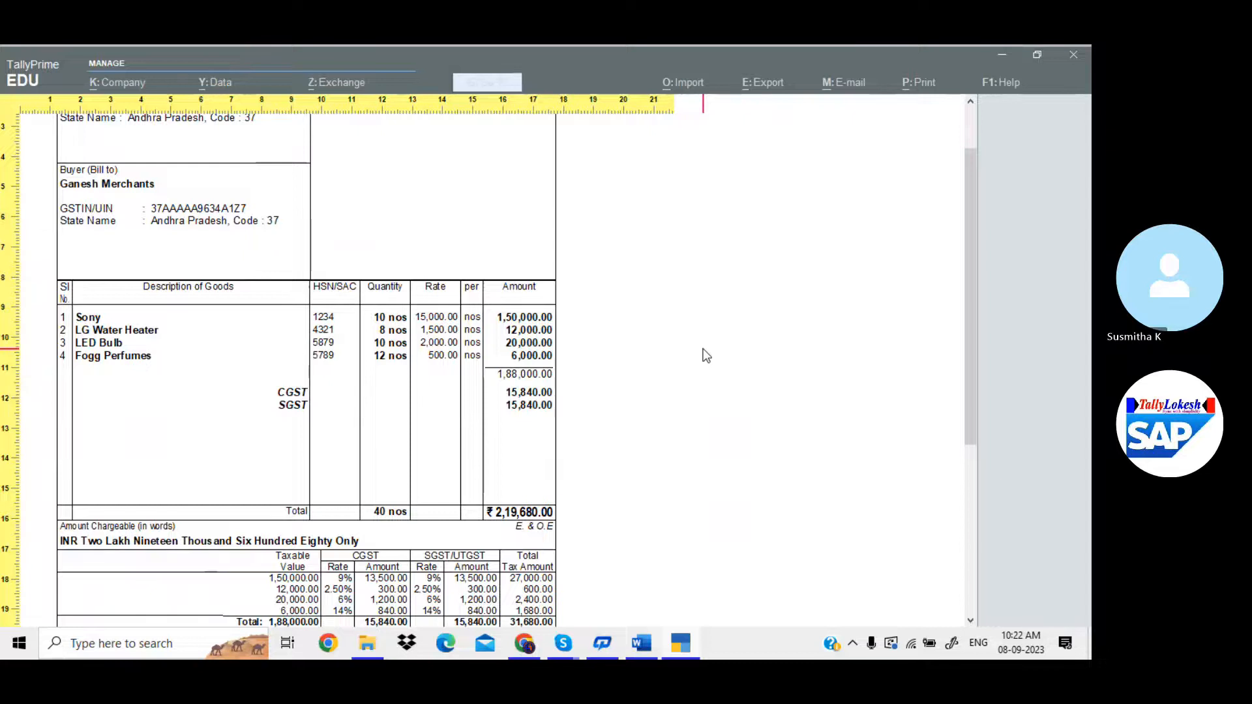
{"action": "key", "text": "Escape"}
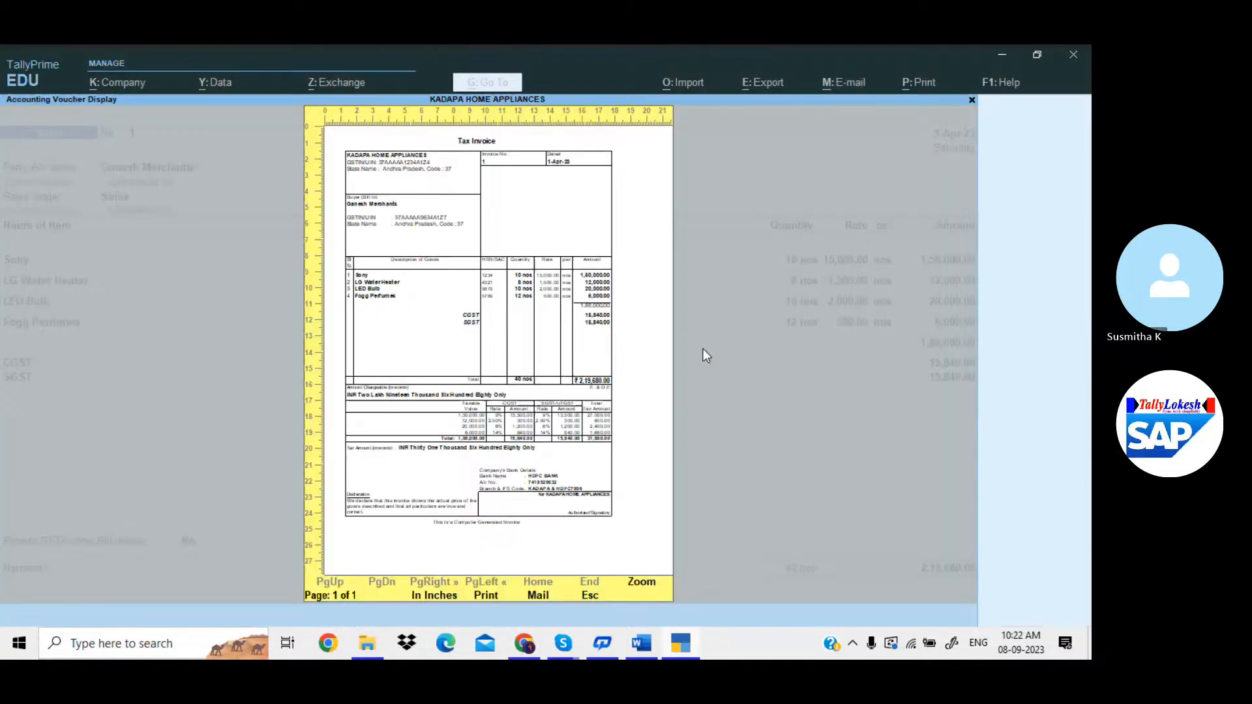
Close the invoice preview and ask to quit the Ganesh Merchants sales voucher.
{"action": "key", "text": "Escape"}
{"action": "key", "text": "Escape"}
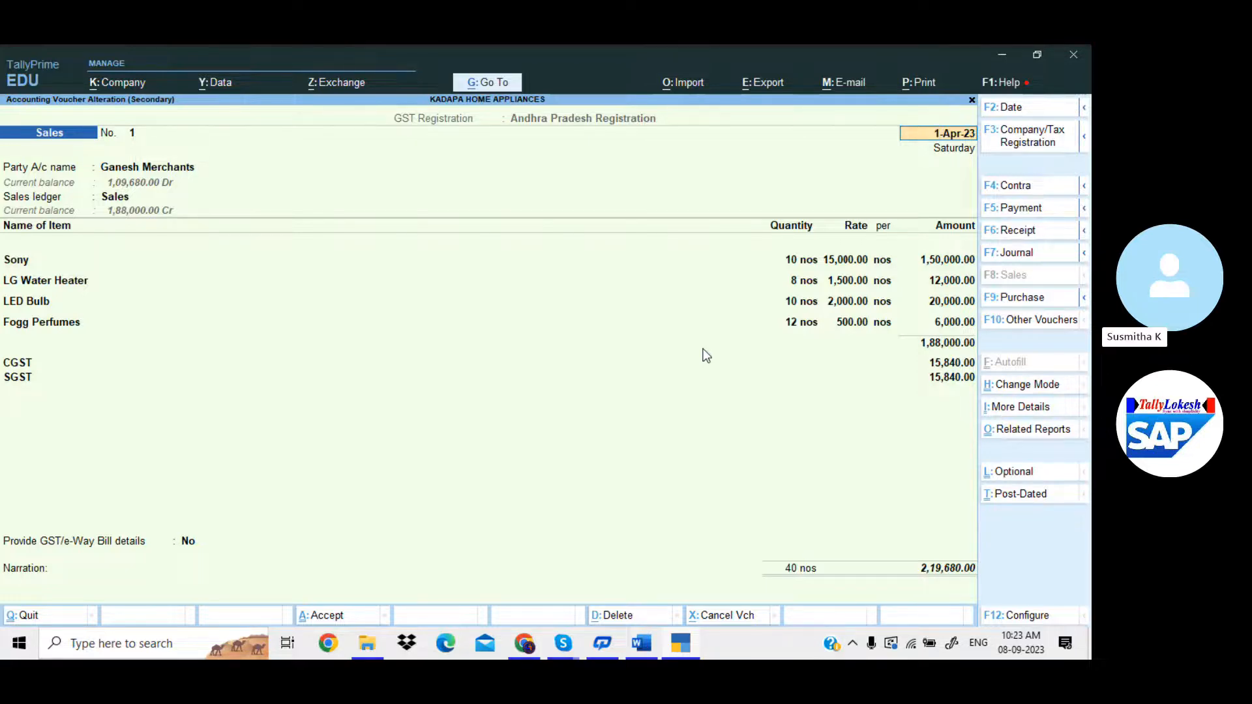
{"action": "key", "text": "BackSpace"}
{"action": "key", "text": "Escape"}
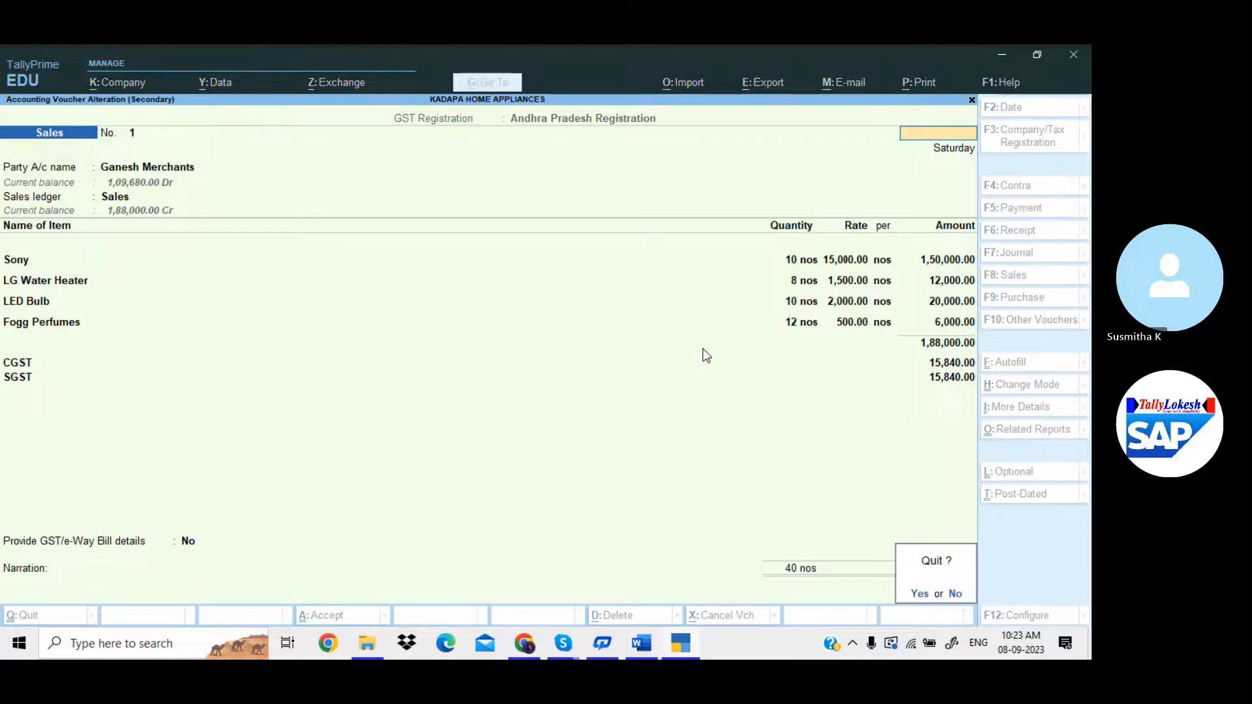
Quit the voucher and open the Ganesh Merchants ledger for alteration.
{"action": "key", "text": "Return"}
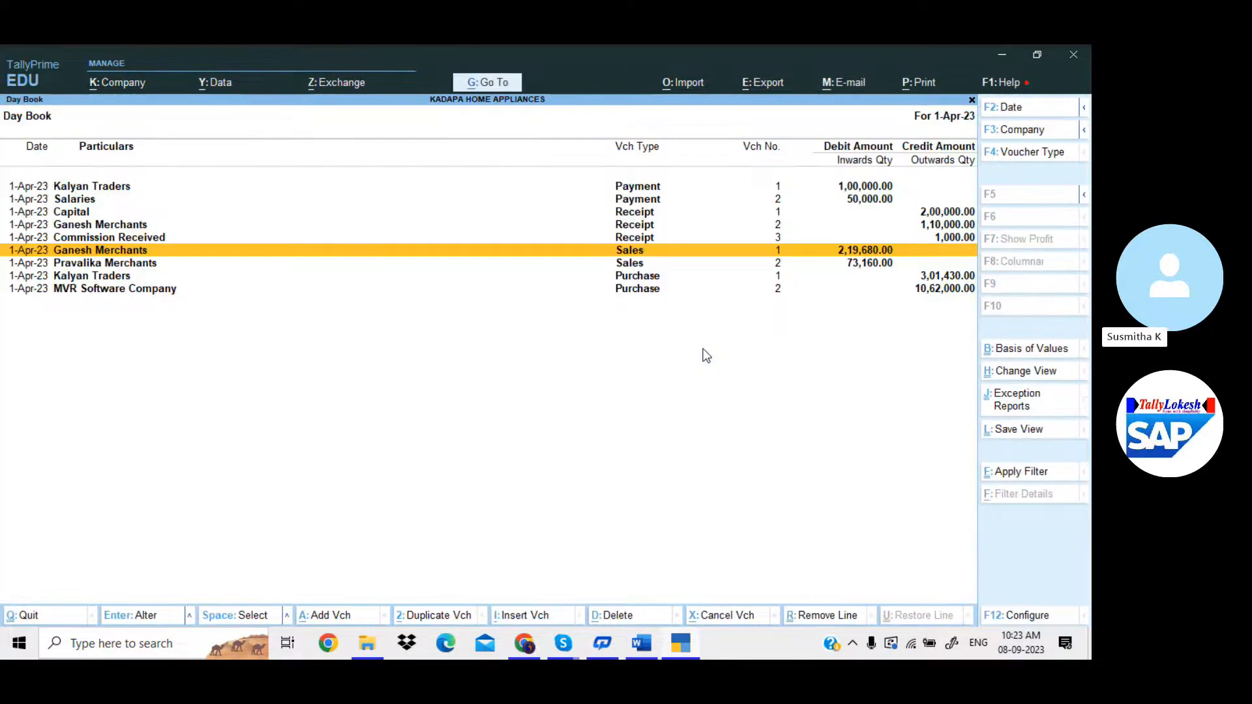
{"action": "key", "text": "Escape"}
{"action": "key", "text": "Up"}
{"action": "key", "text": "Up"}
{"action": "key", "text": "Up"}
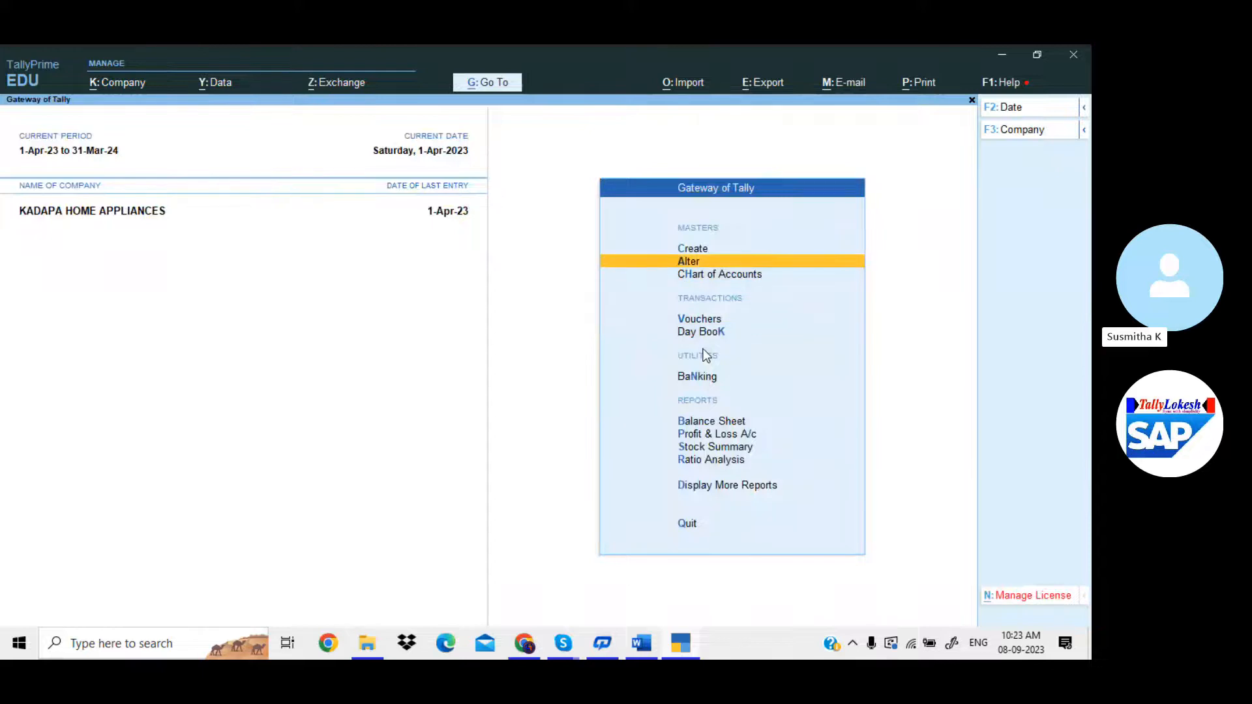
{"action": "key", "text": "Return"}
{"action": "type", "text": "G"}
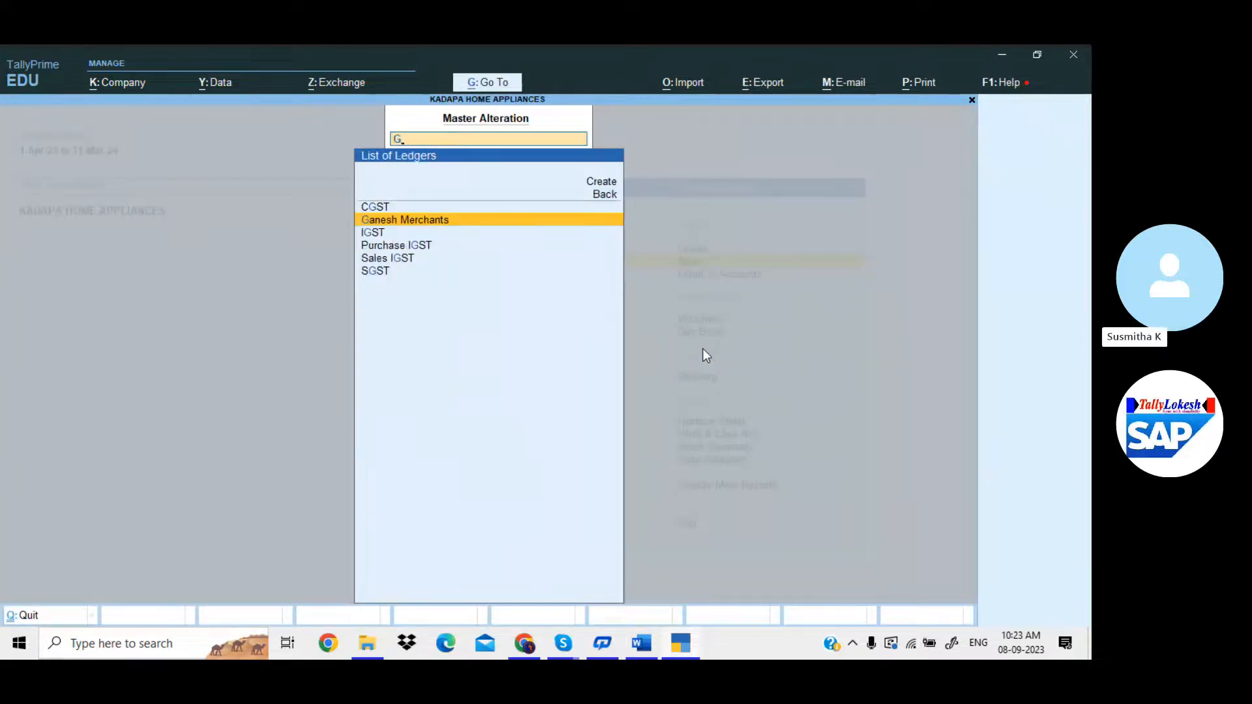
{"action": "key", "text": "Return"}
{"action": "key", "text": "Return"}
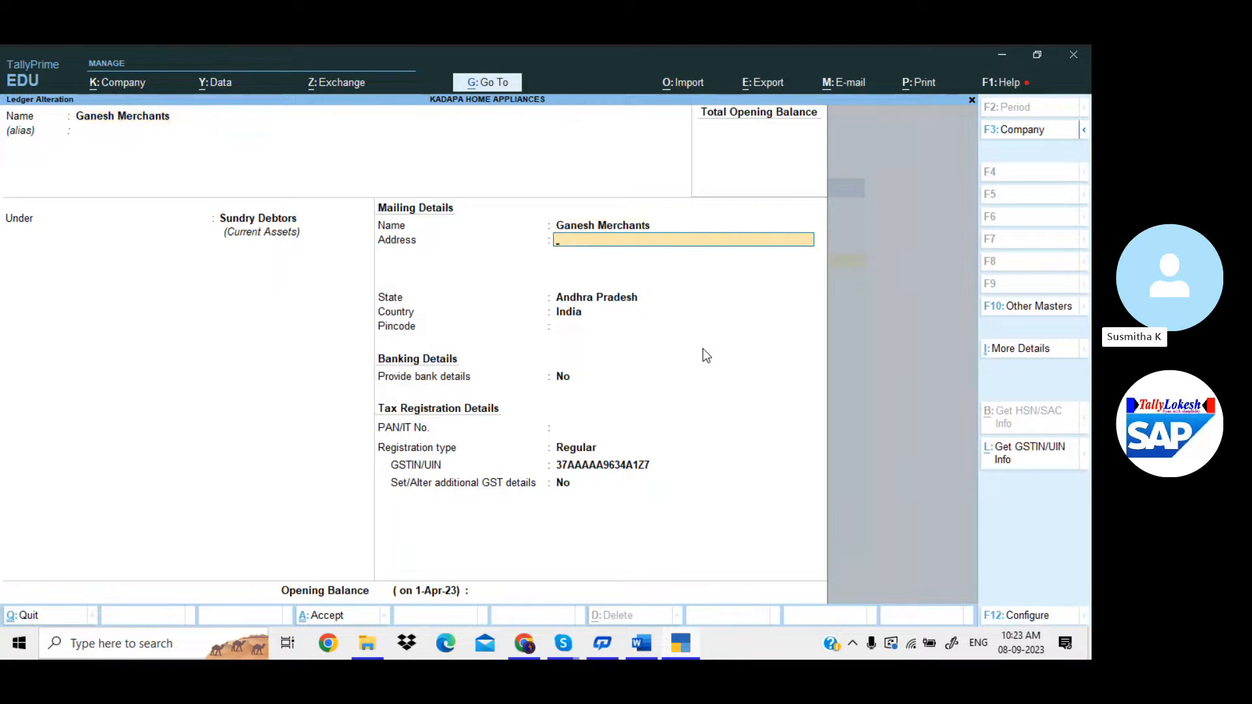
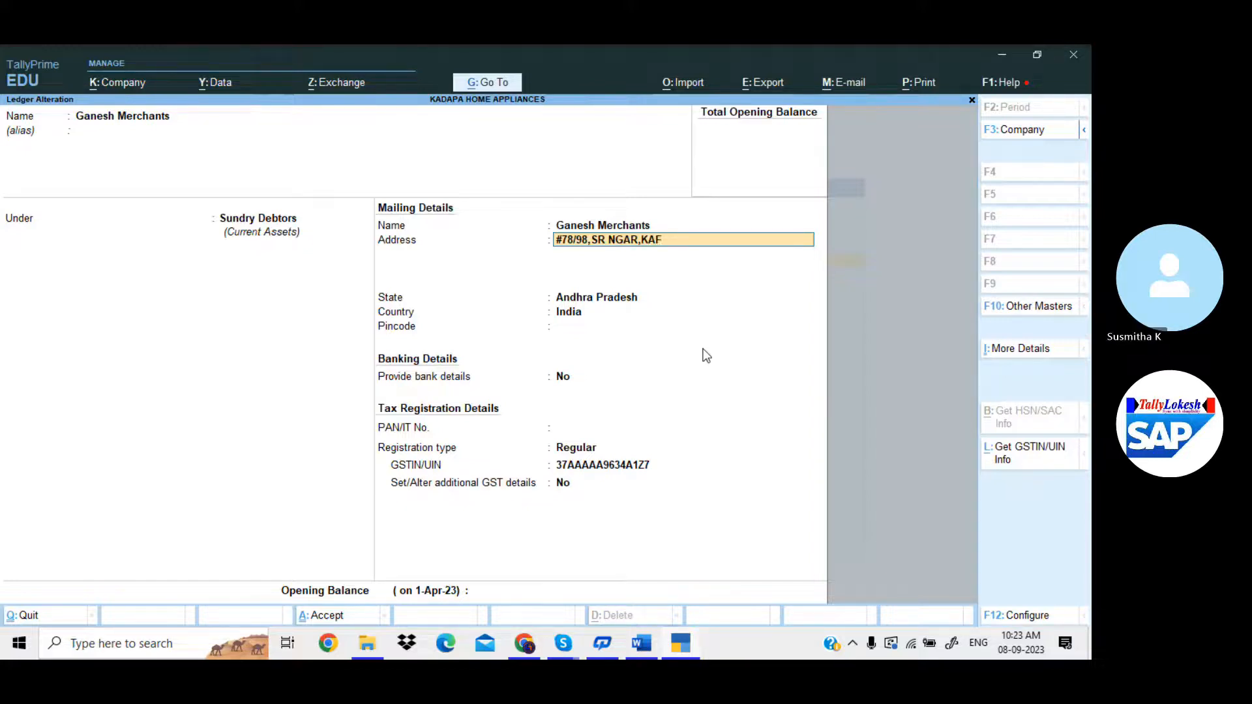
Enter the street address line and a 'Cell No :' line with the phone number.
{"action": "key", "text": "Return"}
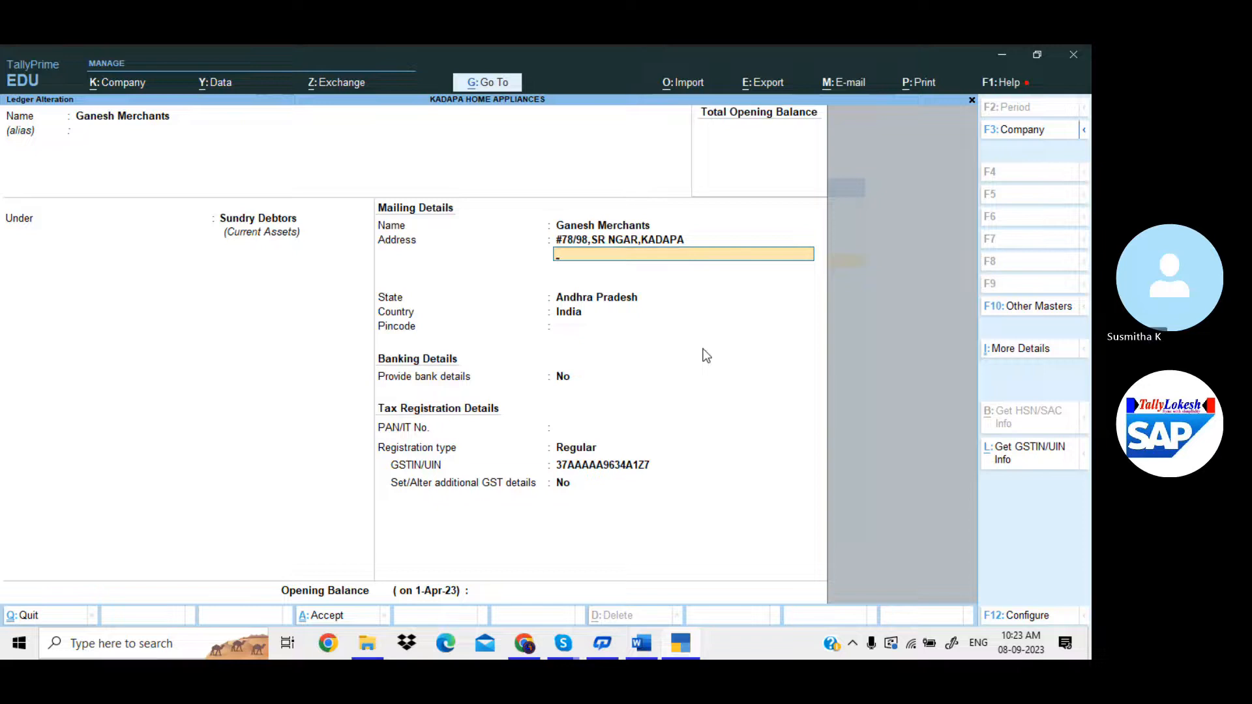
{"action": "type", "text": "CELL N"}
{"action": "key", "text": "BackSpace"}
{"action": "key", "text": "BackSpace"}
{"action": "key", "text": "BackSpace"}
{"action": "key", "text": "BackSpace"}
{"action": "key", "text": "BackSpace"}
{"action": "type", "text": "ell N"}
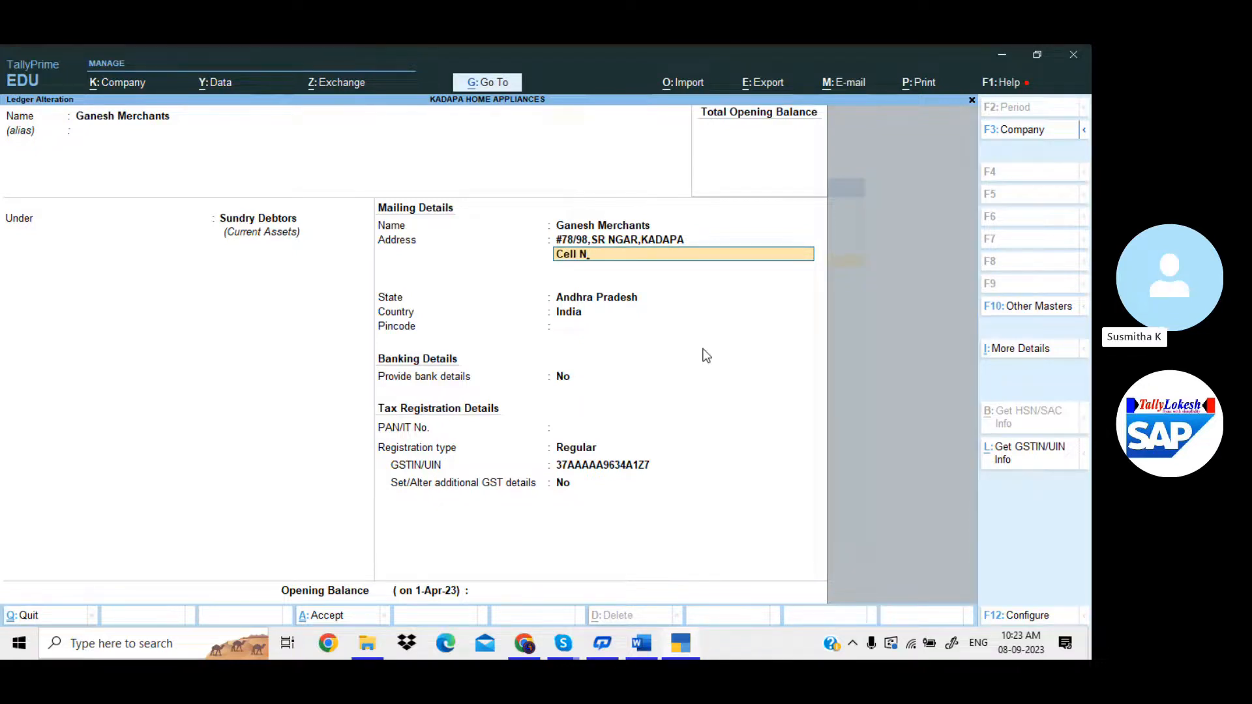
{"action": "type", "text": "O"}
{"action": "key", "text": "BackSpace"}
{"action": "type", "text": "o"}
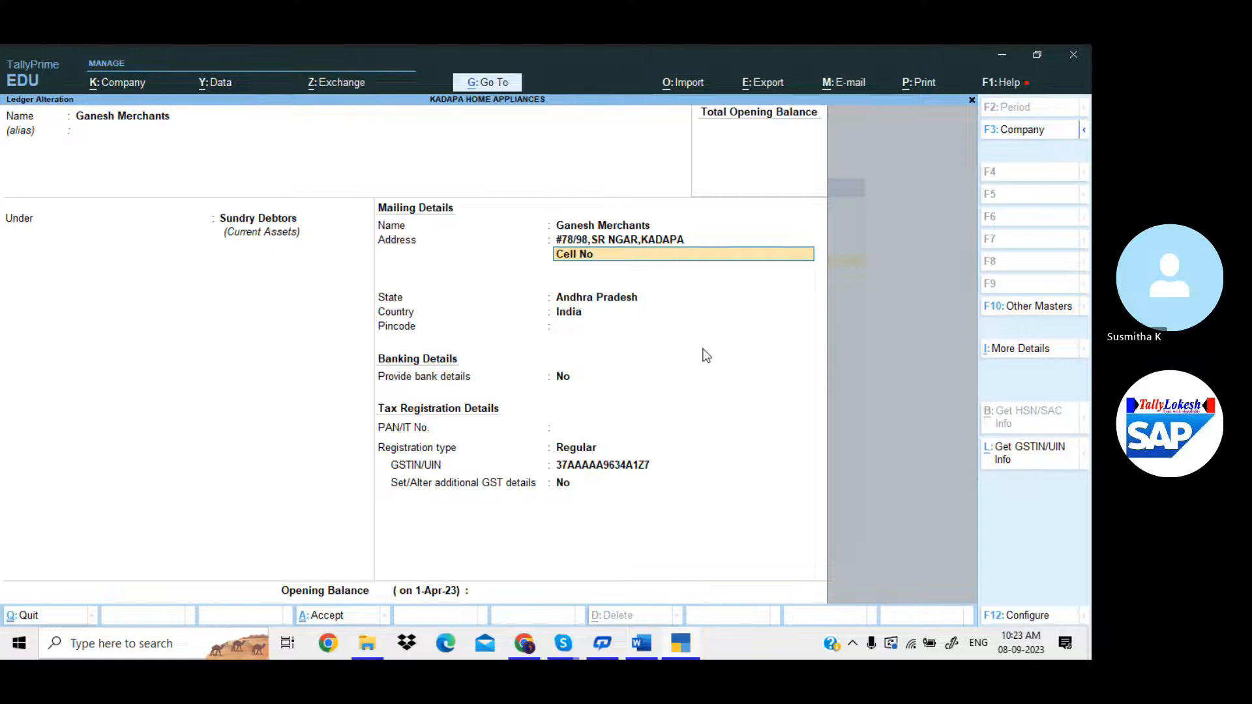
Add a 'Pincode :' line, keep Andhra Pradesh as the state, and save the ledger.
{"action": "key", "text": "Return"}
{"action": "type", "text": "Pincode"}
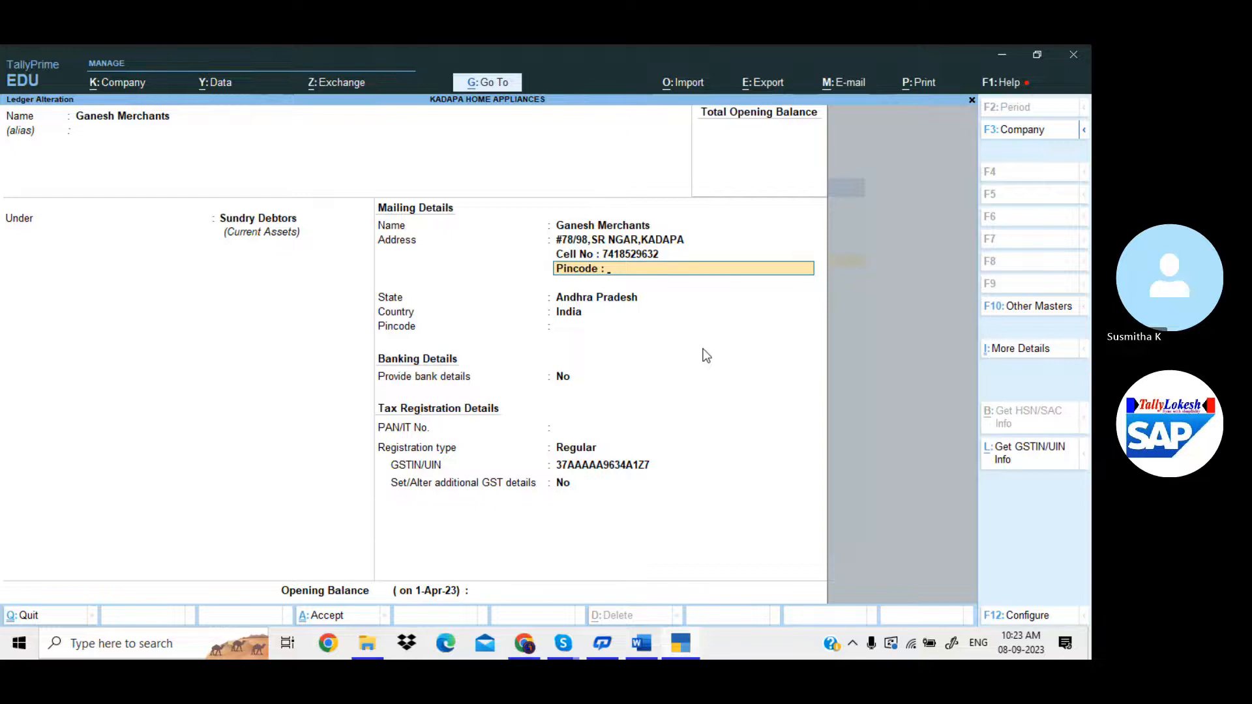
{"action": "type", "text": " : 516216"}
{"action": "key", "text": "Return"}
{"action": "key", "text": "Return"}
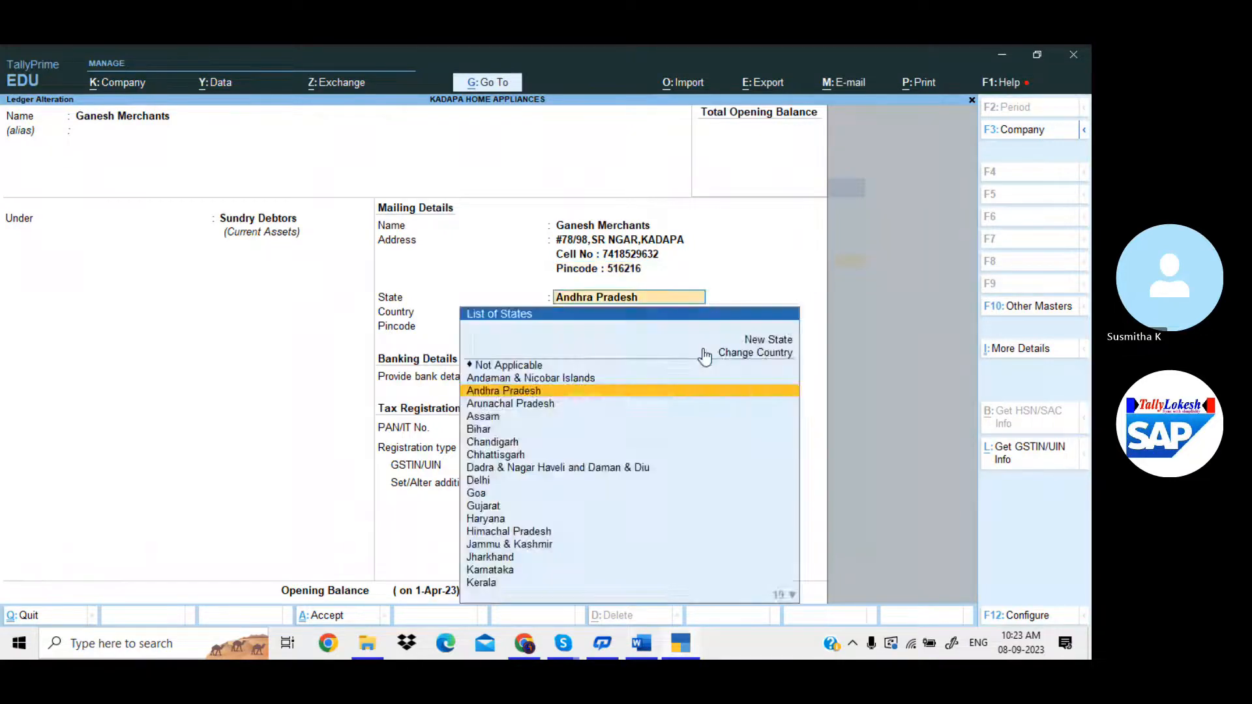
{"action": "key", "text": "Return"}
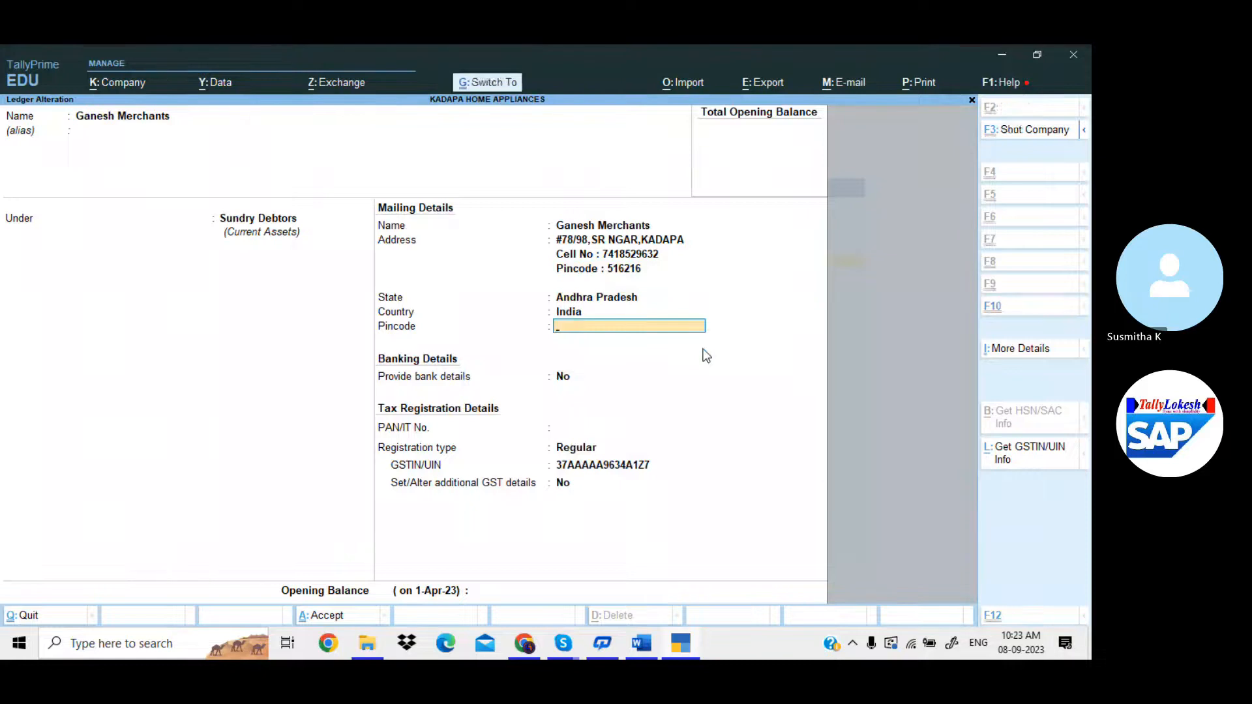
{"action": "key", "text": "ctrl+a"}
{"action": "key", "text": "Escape"}
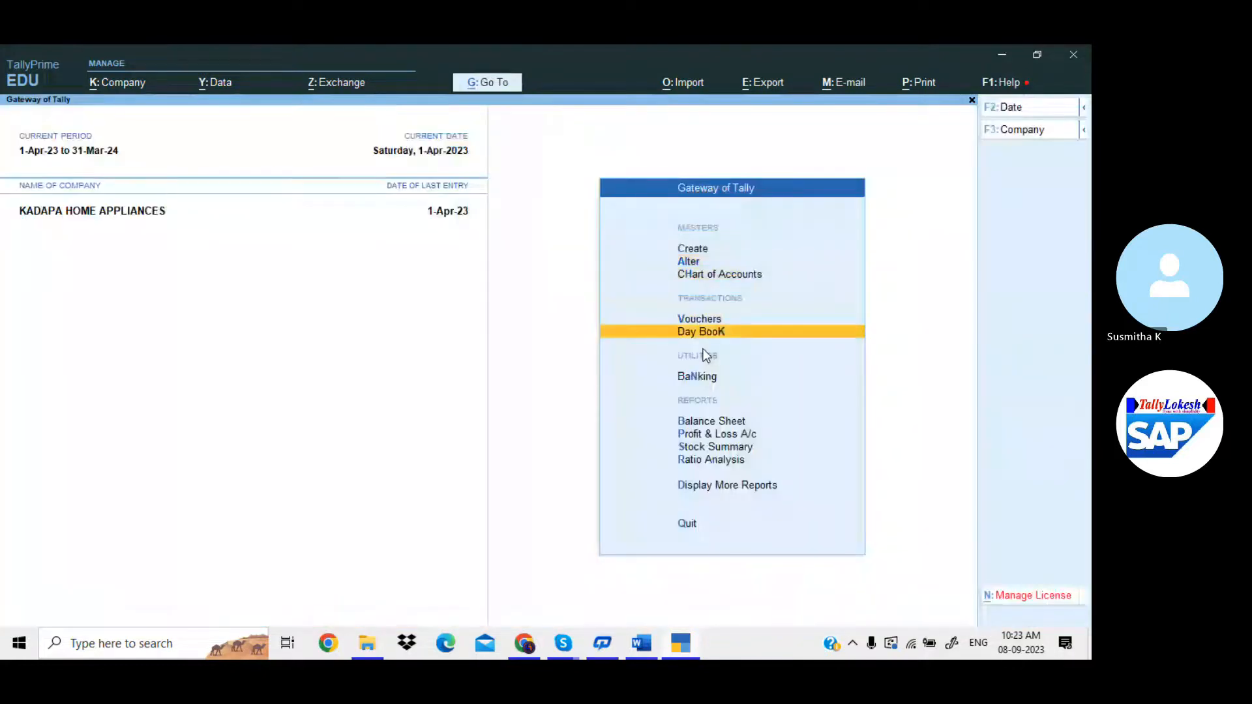
Open the first Ganesh Merchants voucher from the Day Book and quit it unchanged.
{"action": "key", "text": "Return"}
{"action": "key", "text": "Return"}
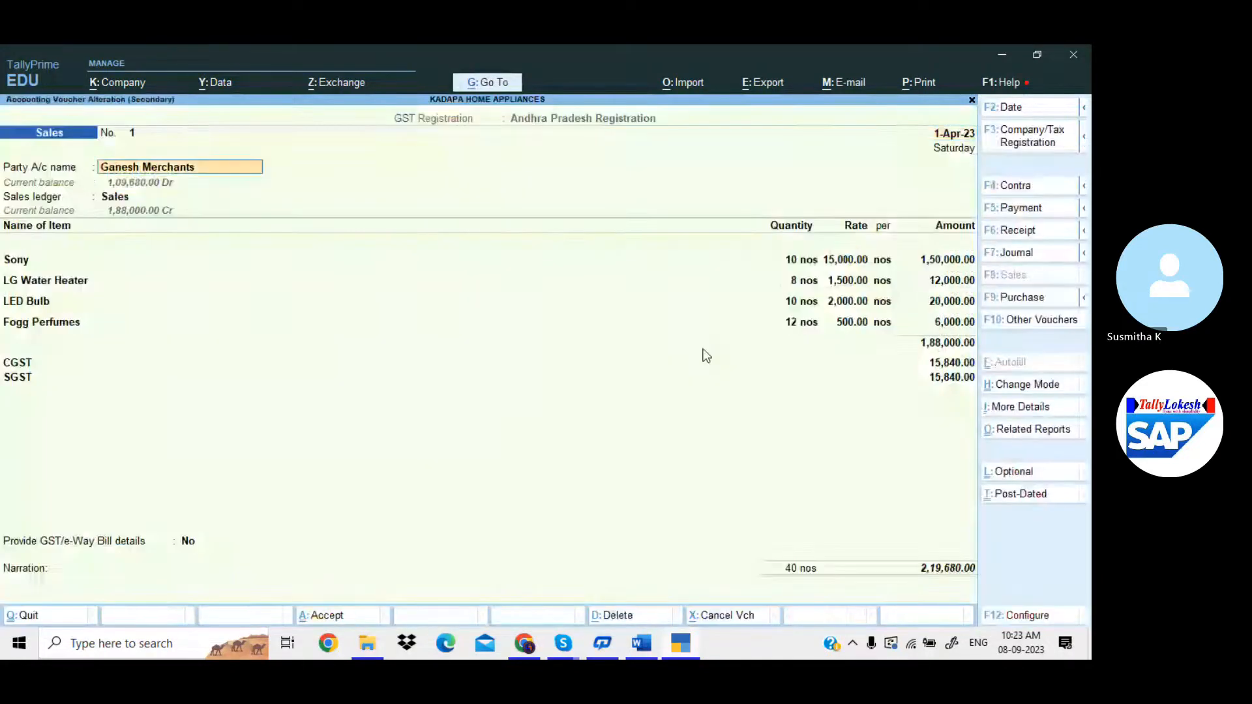
{"action": "key", "text": "Return"}
{"action": "key", "text": "Return"}
{"action": "key", "text": "Return"}
{"action": "key", "text": "Return"}
{"action": "key", "text": "Return"}
{"action": "key", "text": "Return"}
{"action": "key", "text": "Return"}
{"action": "key", "text": "Return"}
{"action": "key", "text": "Return"}
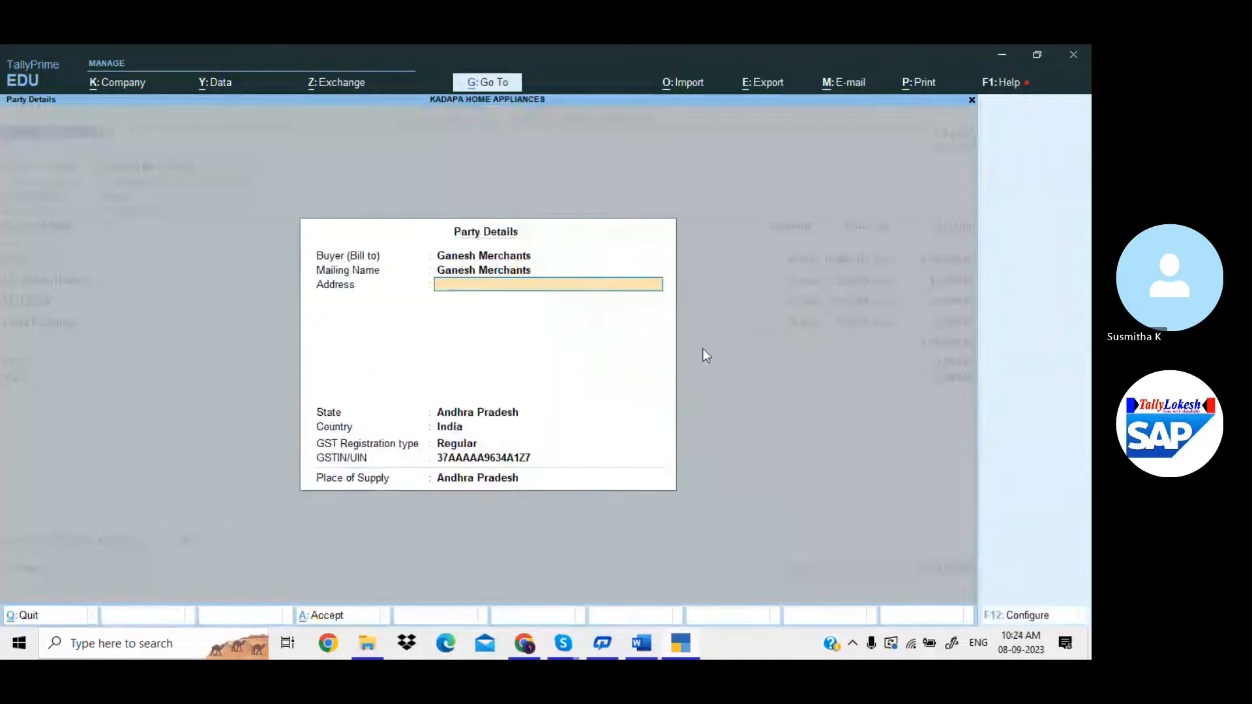
{"action": "key", "text": "Escape"}
{"action": "key", "text": "y"}
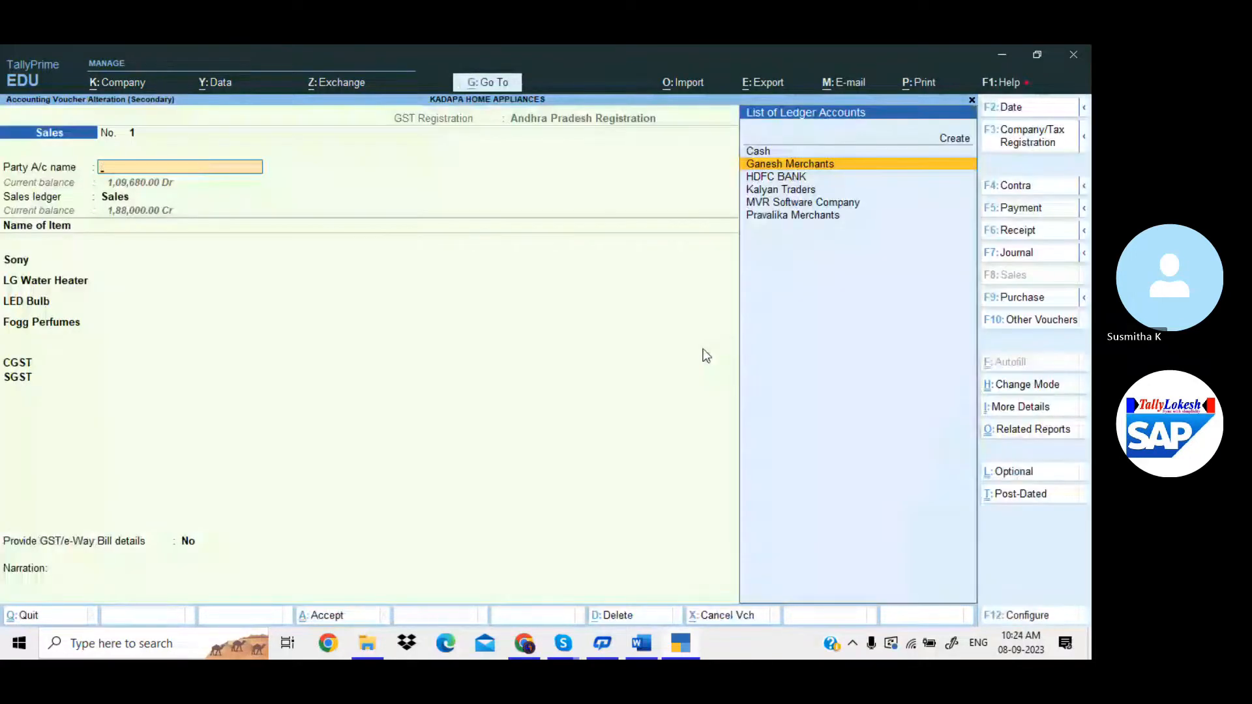
{"action": "key", "text": "Escape"}
{"action": "key", "text": "y"}
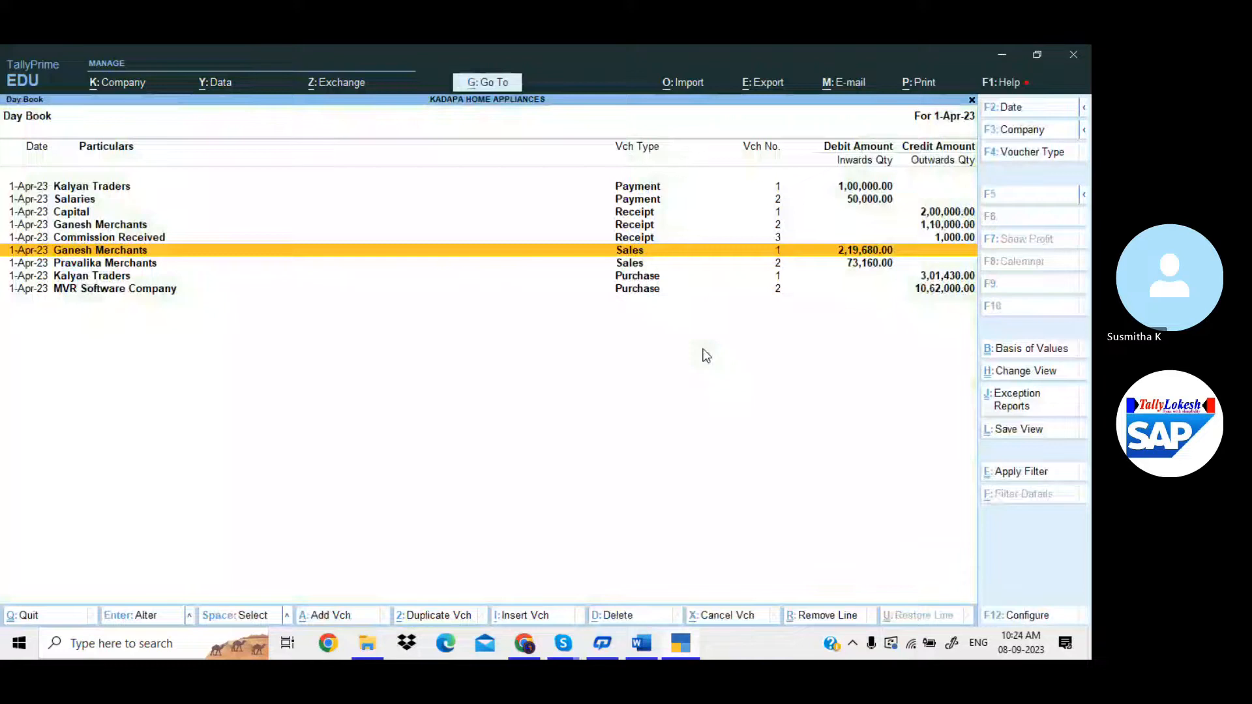
{"action": "key", "text": "Escape"}
Start a new sales voucher for Ganesh Merchants using the Sales ledger.
{"action": "type", "text": "vG"}
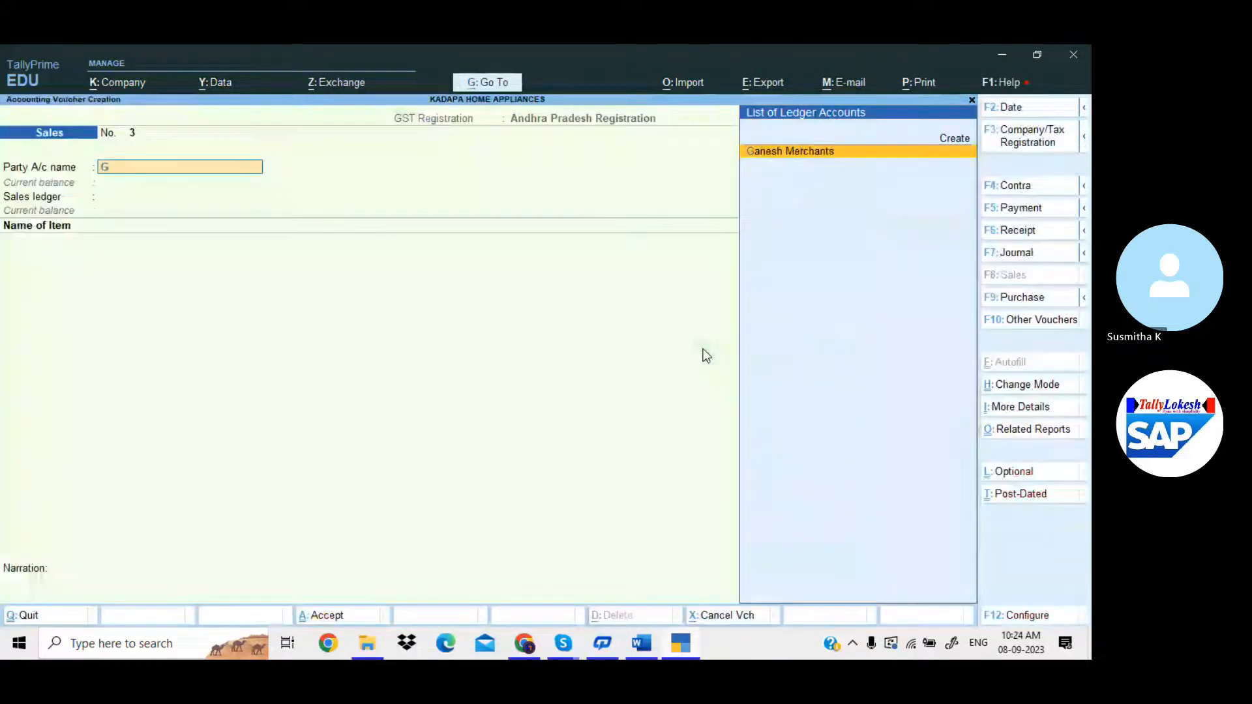
{"action": "key", "text": "Return"}
{"action": "key", "text": "ctrl+a"}
{"action": "key", "text": "Return"}
{"action": "key", "text": "Return"}
{"action": "key", "text": "Return"}
{"action": "key", "text": "Return"}
{"action": "key", "text": "Return"}
{"action": "key", "text": "Return"}
{"action": "key", "text": "Return"}
{"action": "key", "text": "Return"}
{"action": "key", "text": "Return"}
{"action": "key", "text": "Return"}
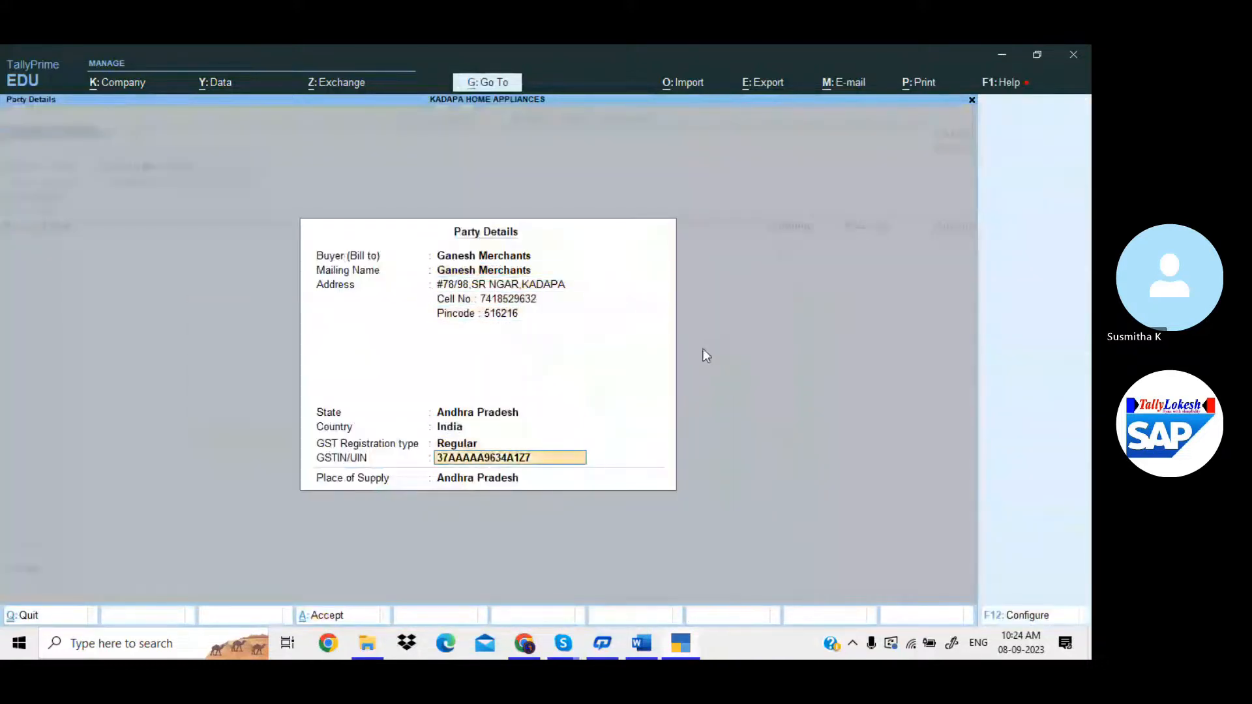
{"action": "key", "text": "Return"}
{"action": "key", "text": "Return"}
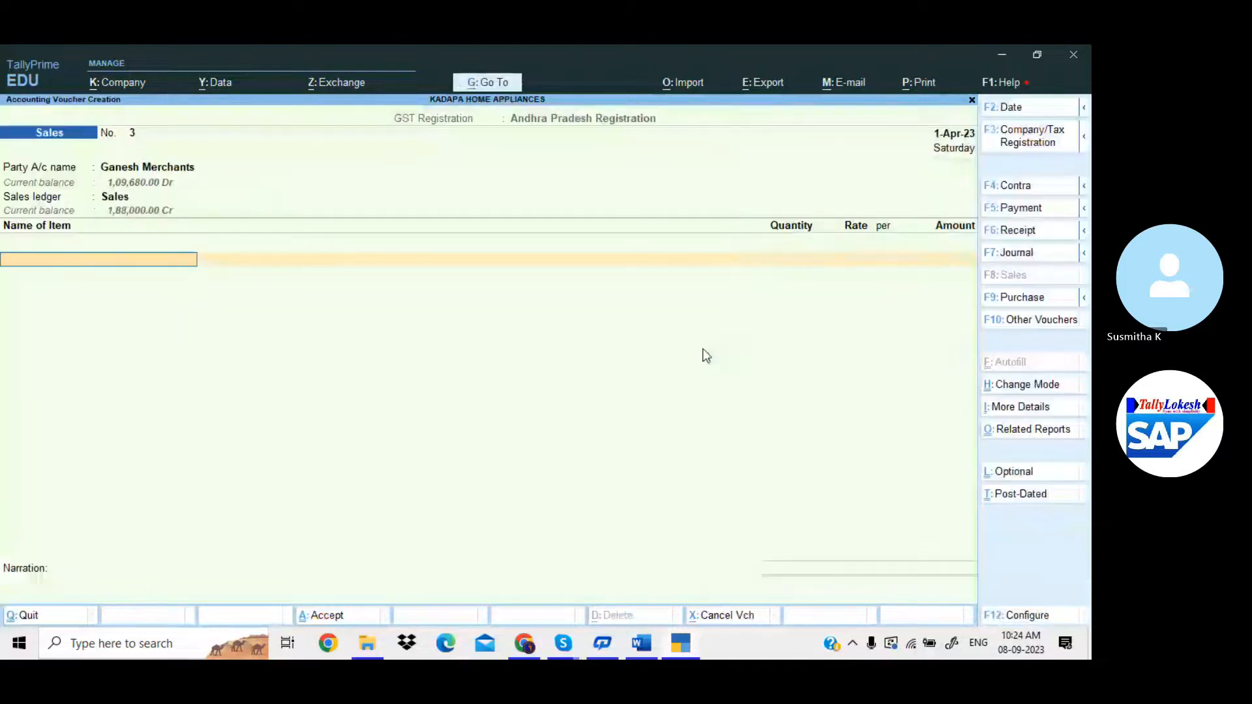
Add Fogg Perfumes at 500.00 and 2 LED Bulbs totalling 4,000.00.
{"action": "key", "text": "Return"}
{"action": "type", "text": "1"}
{"action": "key", "text": "Return"}
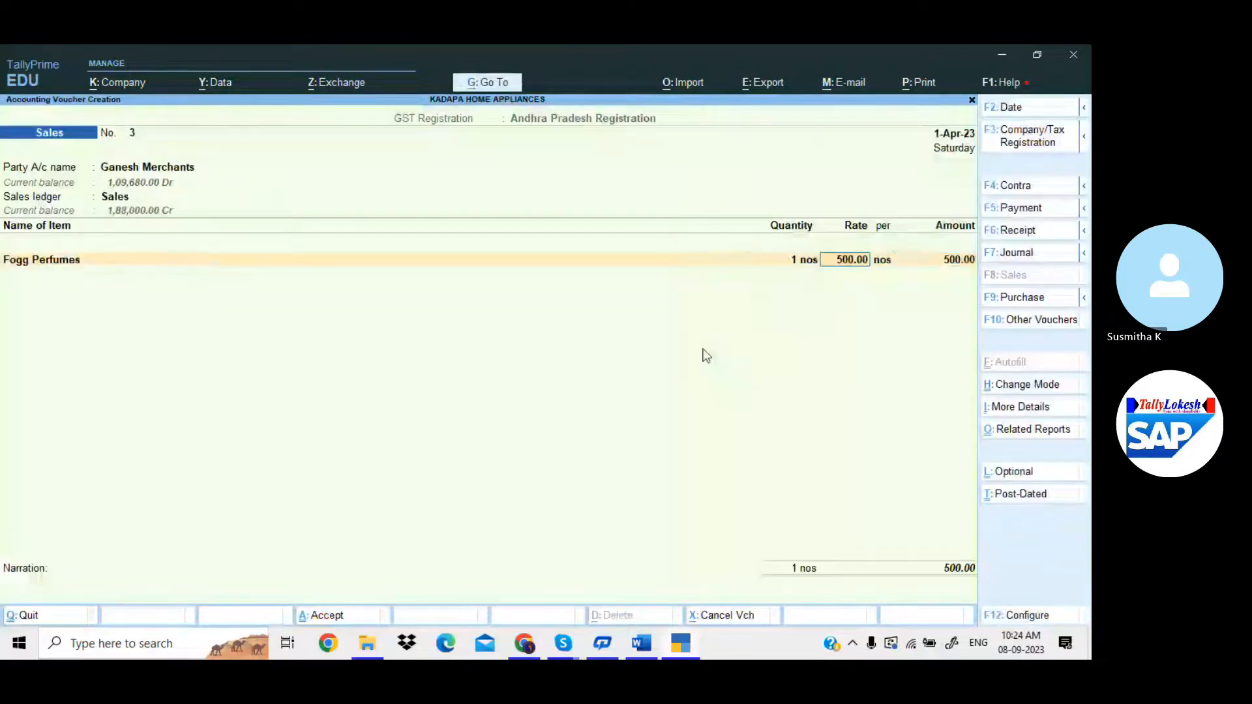
{"action": "key", "text": "Return"}
{"action": "key", "text": "Return"}
{"action": "key", "text": "Return"}
{"action": "key", "text": "Down"}
{"action": "key", "text": "Down"}
{"action": "key", "text": "Down"}
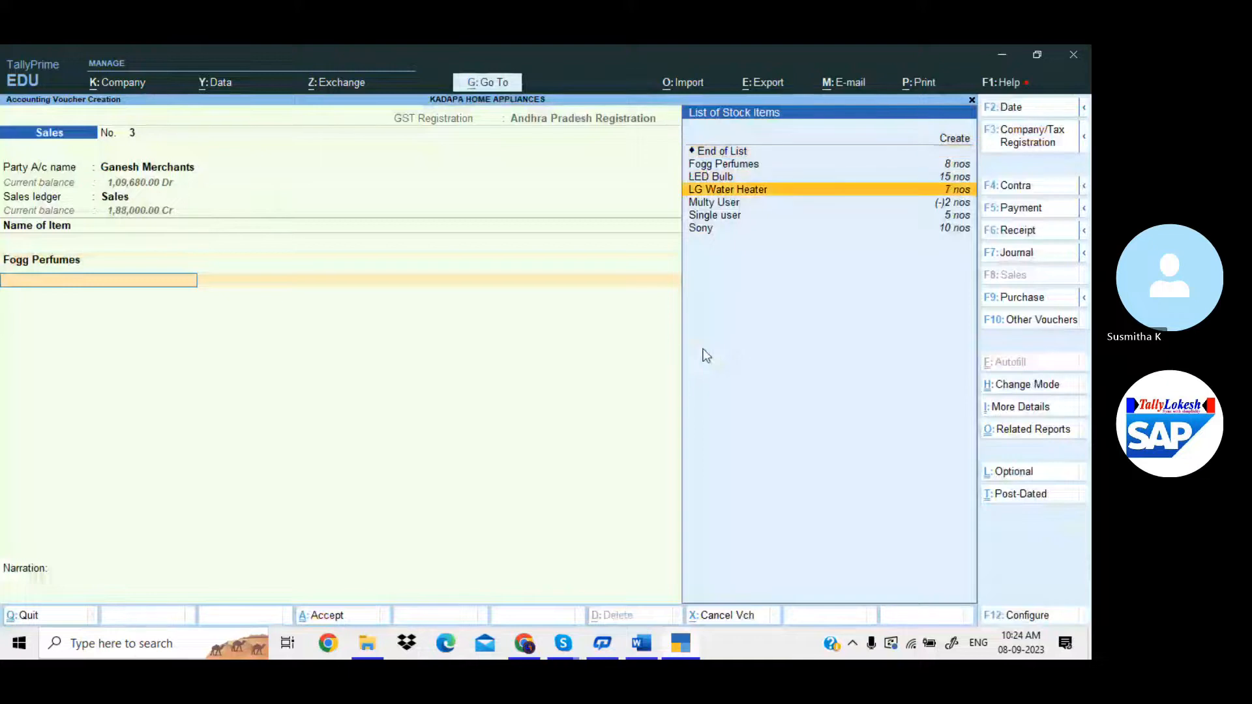
{"action": "key", "text": "Up"}
{"action": "key", "text": "Return"}
{"action": "type", "text": "2"}
{"action": "key", "text": "Return"}
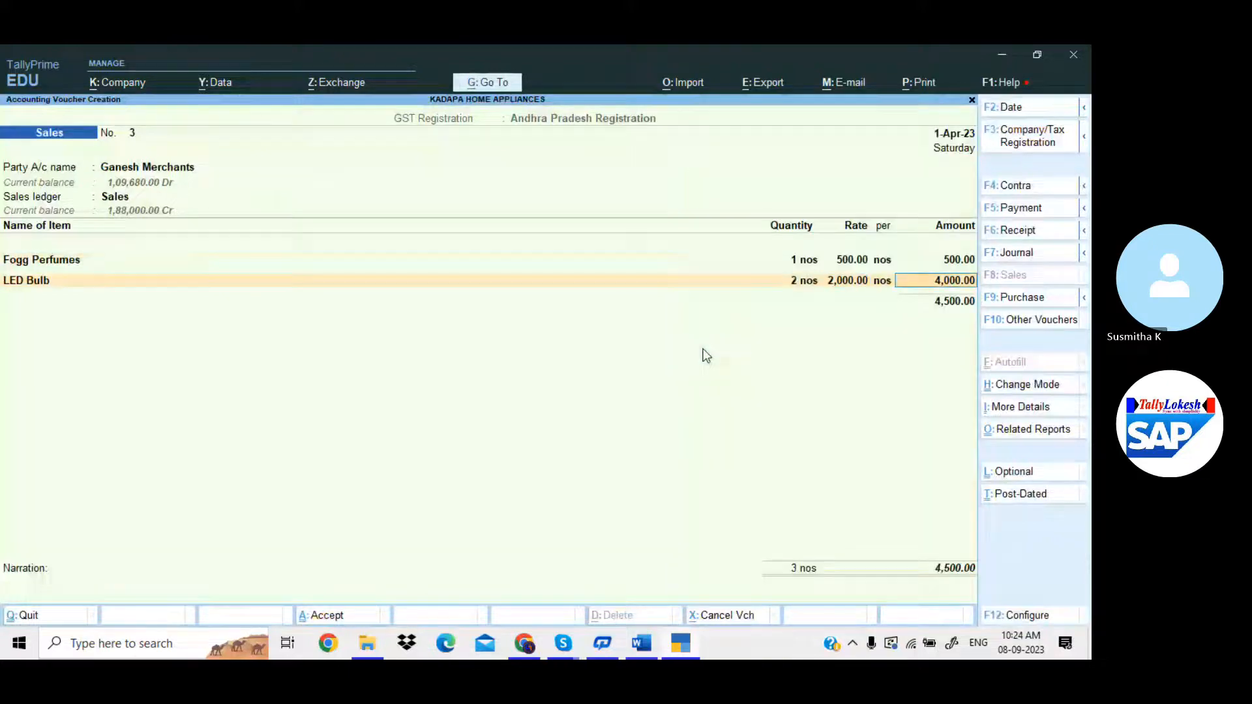
{"action": "key", "text": "Return"}
{"action": "key", "text": "Return"}
{"action": "key", "text": "Return"}
Add 2 LG Water Heaters and 5 nos of Sony at 15,000.00.
{"action": "key", "text": "Down"}
{"action": "key", "text": "Down"}
{"action": "key", "text": "Down"}
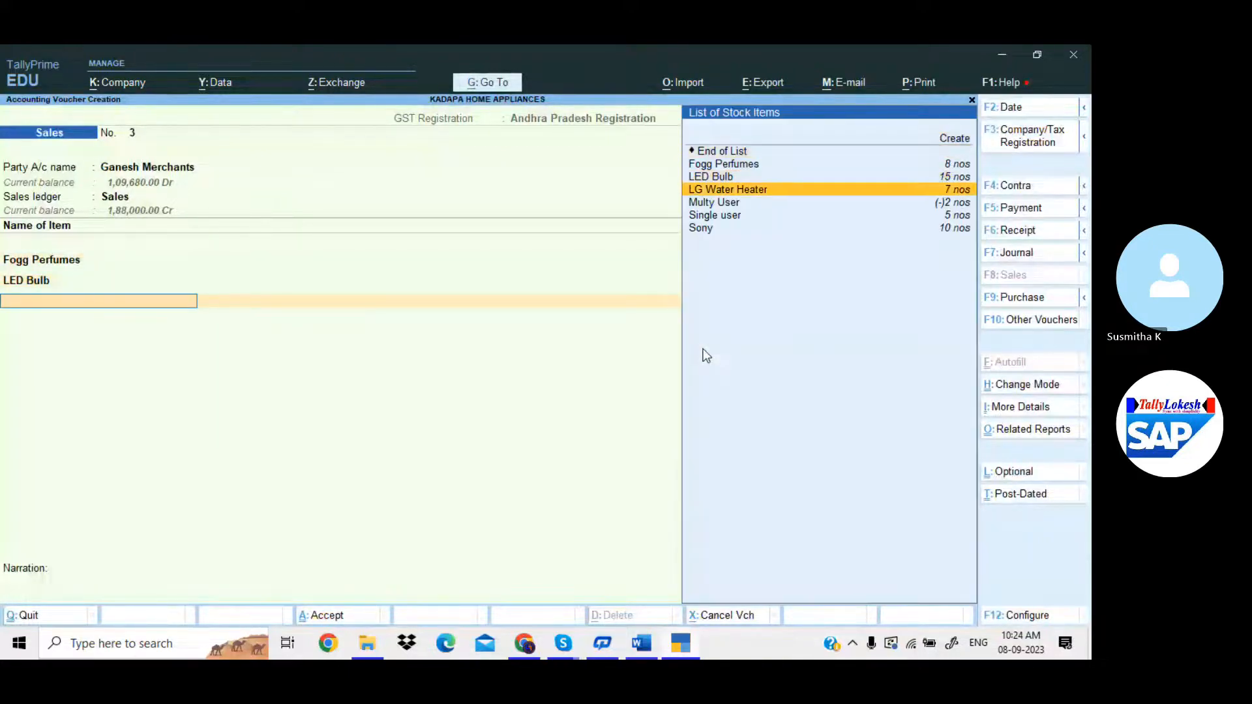
{"action": "key", "text": "Return"}
{"action": "type", "text": "2"}
{"action": "key", "text": "Return"}
{"action": "key", "text": "Return"}
{"action": "key", "text": "Return"}
{"action": "key", "text": "Return"}
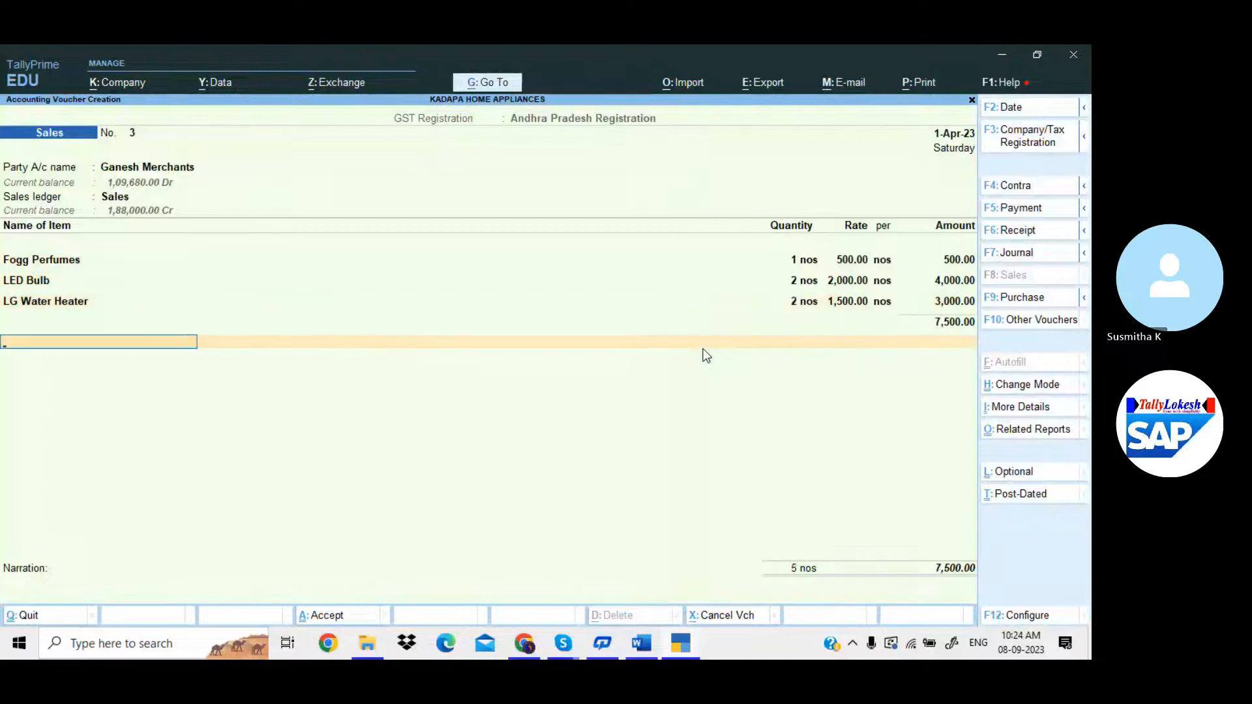
{"action": "key", "text": "BackSpace"}
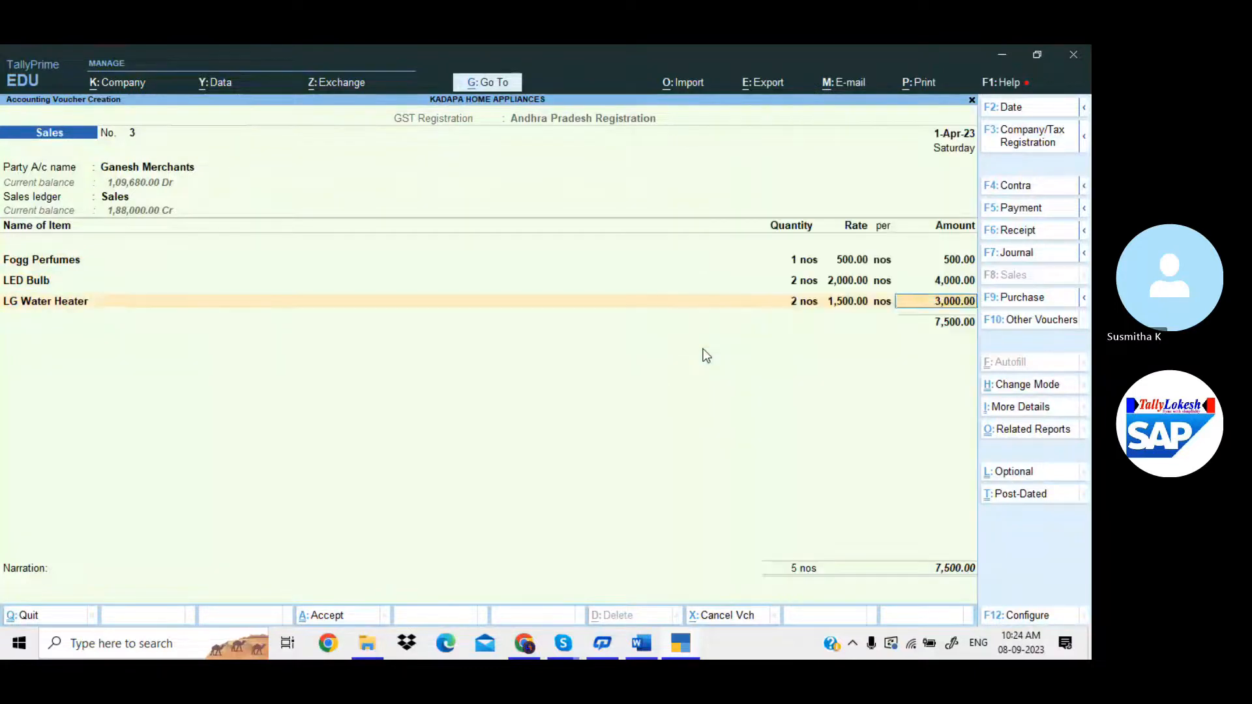
{"action": "key", "text": "Return"}
{"action": "key", "text": "Down"}
{"action": "key", "text": "Down"}
{"action": "key", "text": "Down"}
{"action": "key", "text": "Down"}
{"action": "key", "text": "Down"}
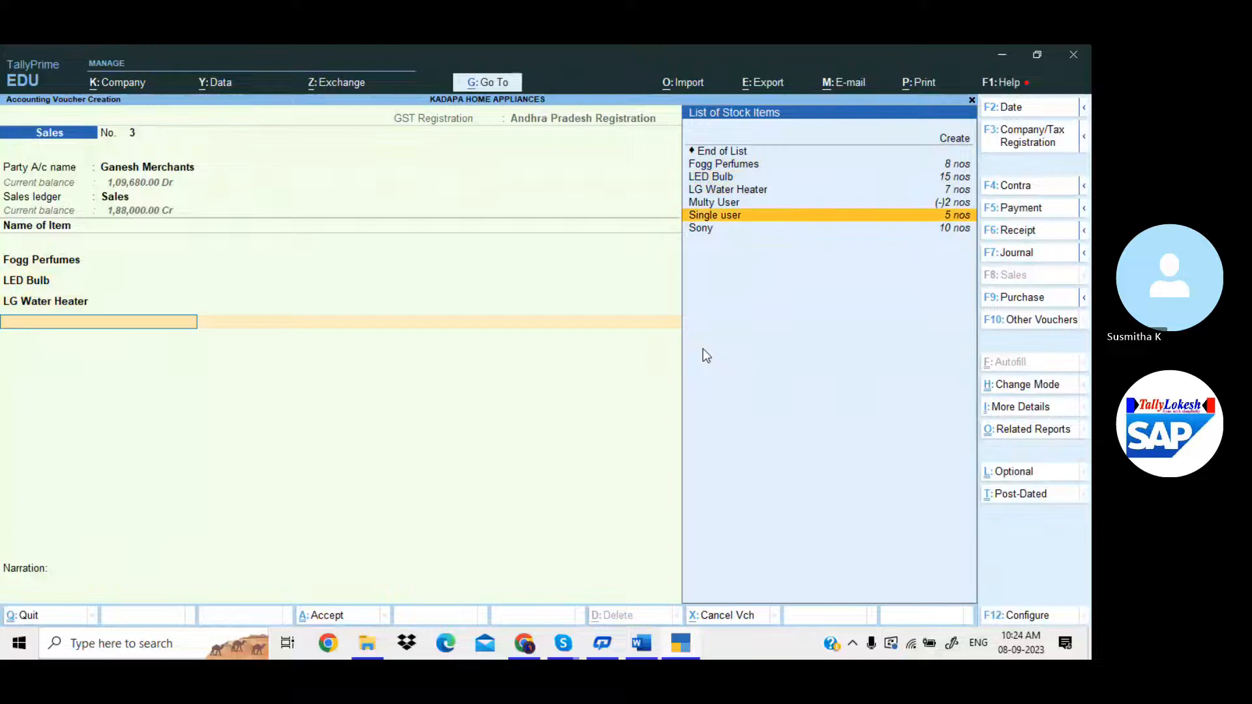
{"action": "key", "text": "Down"}
{"action": "key", "text": "Return"}
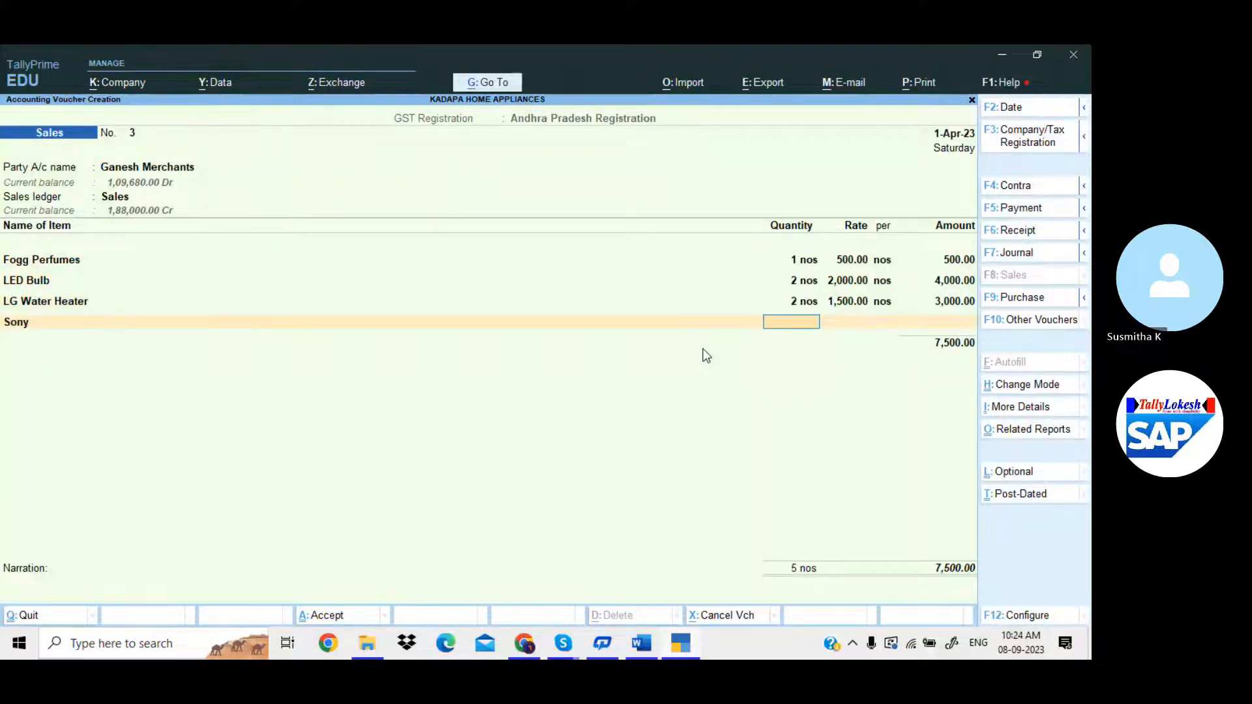
{"action": "type", "text": "5"}
{"action": "key", "text": "Return"}
{"action": "key", "text": "Return"}
{"action": "key", "text": "Return"}
Add CGST and SGST of 7,135.00 each, then dismiss the print options.
{"action": "key", "text": "Return"}
{"action": "key", "text": "Return"}
{"action": "type", "text": "cg"}
{"action": "key", "text": "Return"}
{"action": "key", "text": "Return"}
{"action": "type", "text": "sg"}
{"action": "key", "text": "Return"}
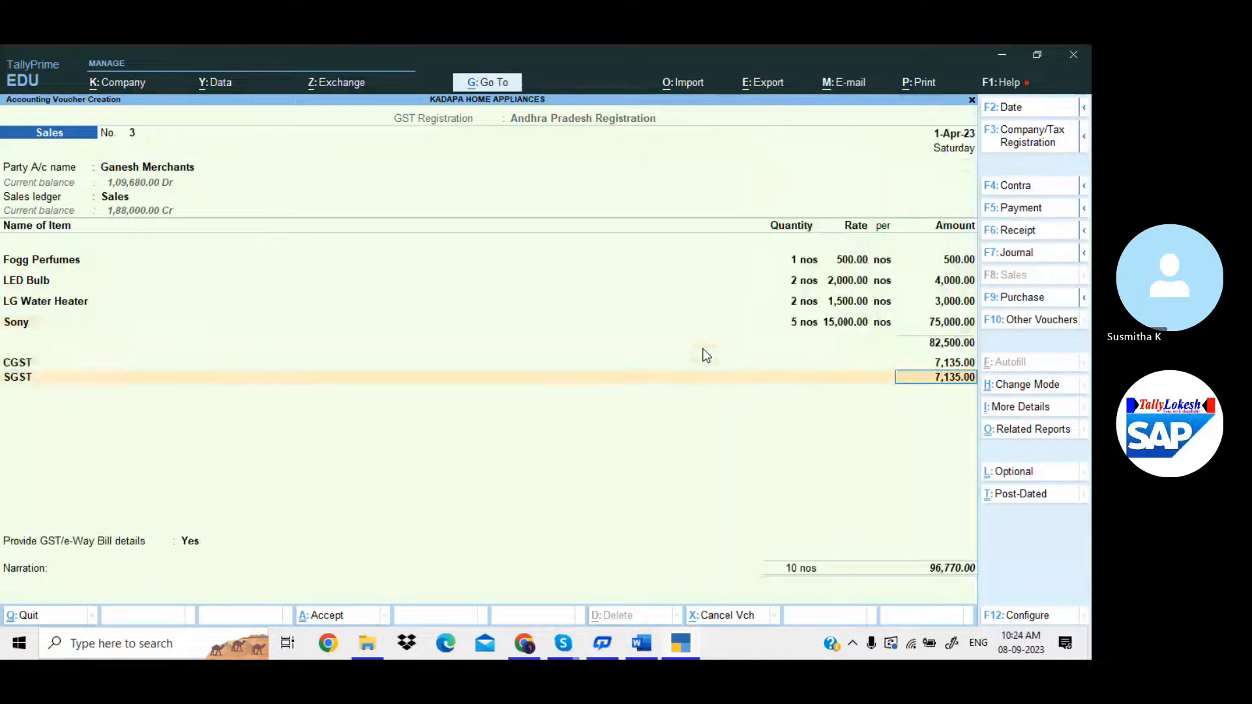
{"action": "key", "text": "Return"}
{"action": "key", "text": "ctrl"}
{"action": "key", "text": "ctrl+p"}
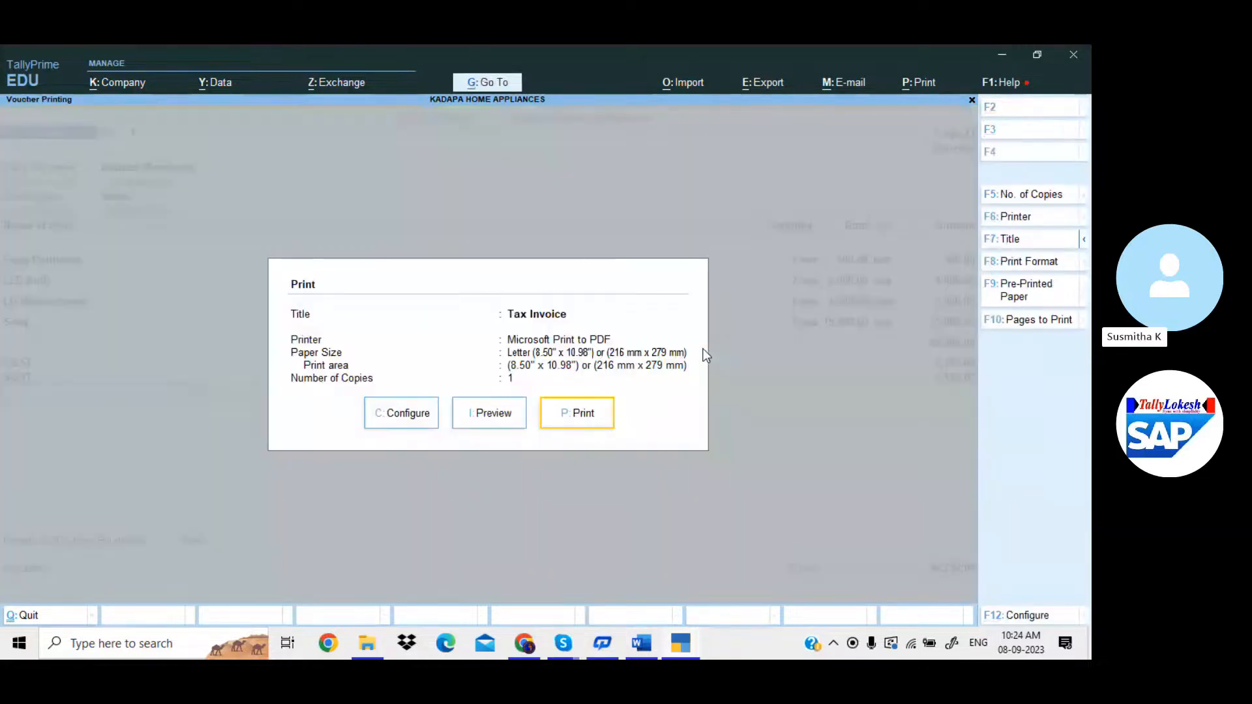
{"action": "key", "text": "Left"}
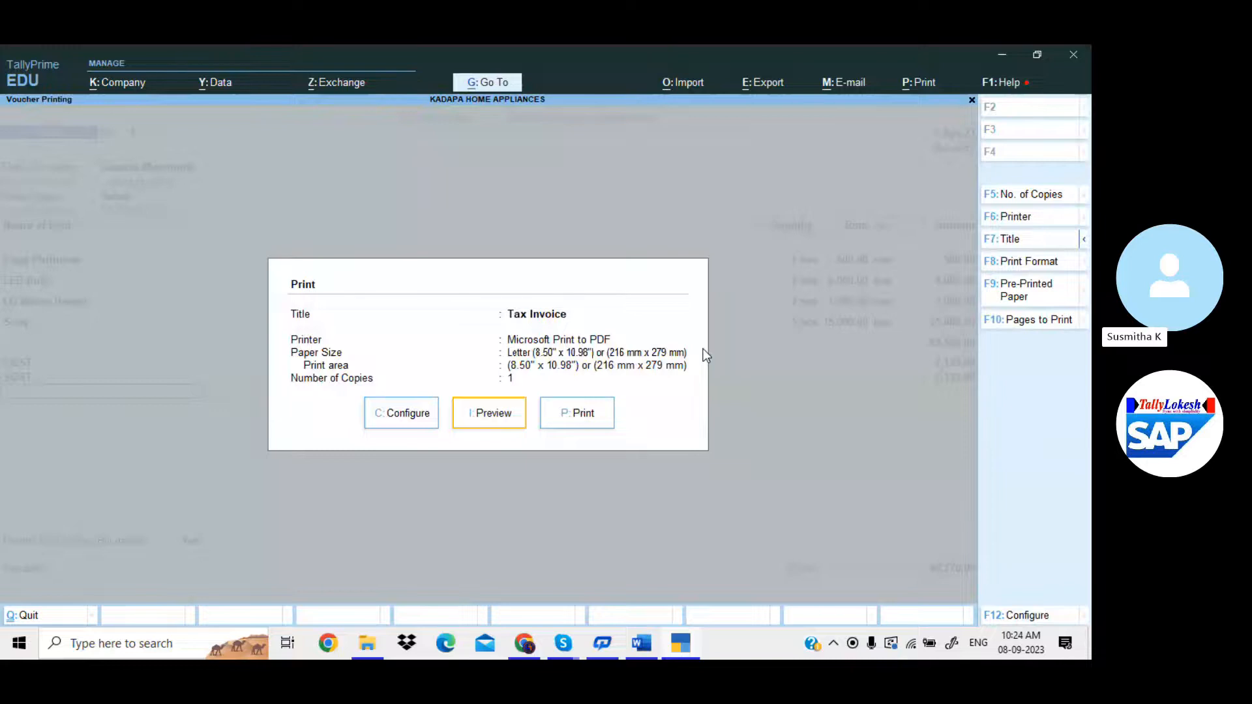
{"action": "key", "text": "Escape"}
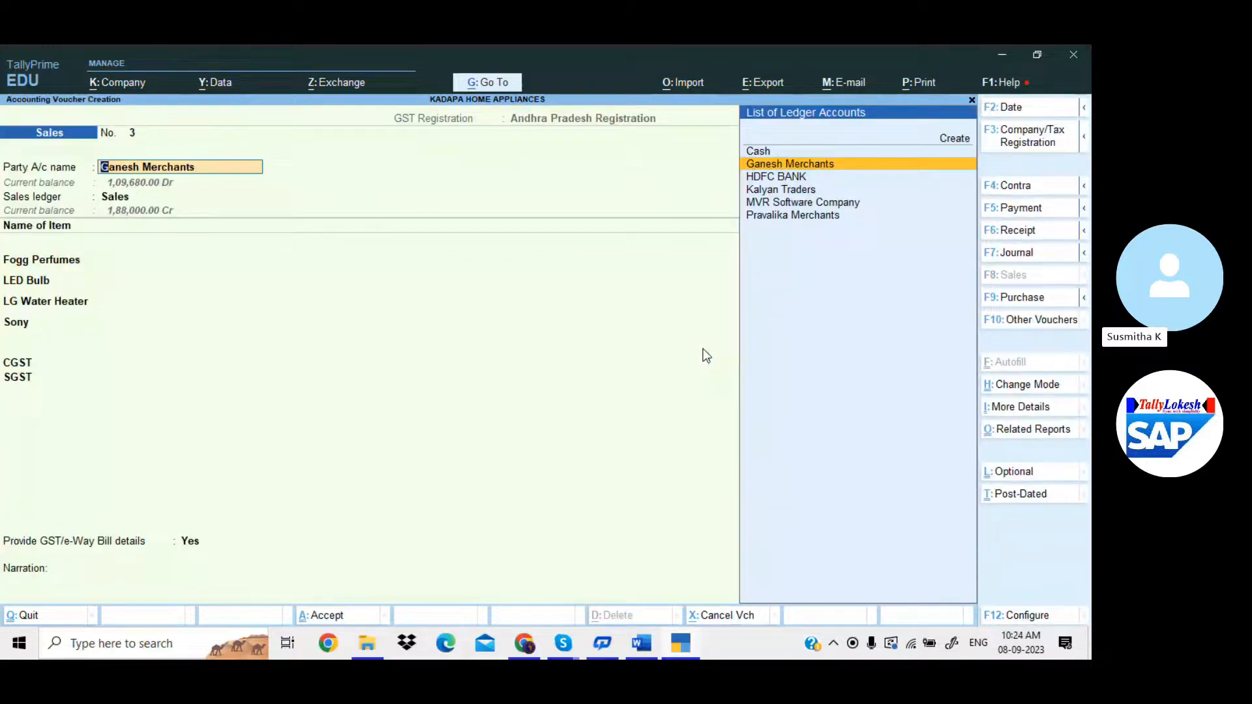
Reopen Party Details and set Provide separate Buyer and Consignee details to Yes in its F12 configuration.
{"action": "key", "text": "Return"}
{"action": "key", "text": "Return"}
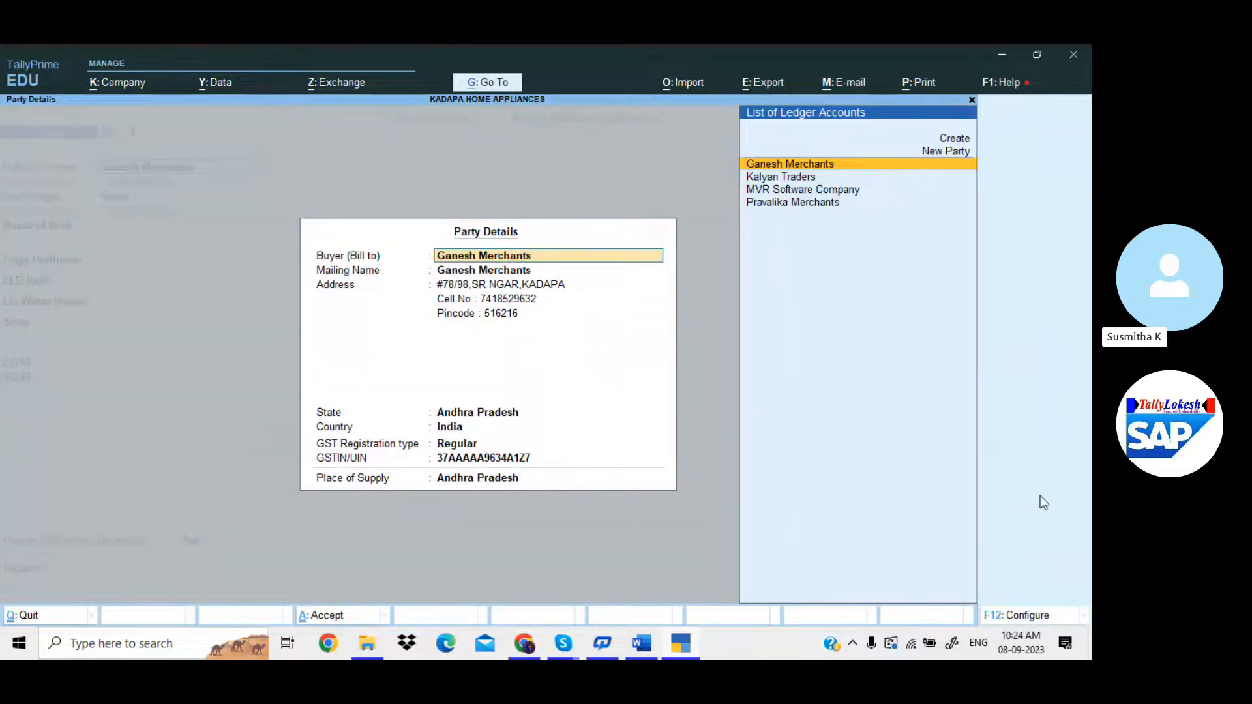
{"action": "left_click", "coordinate": [1029, 615]}
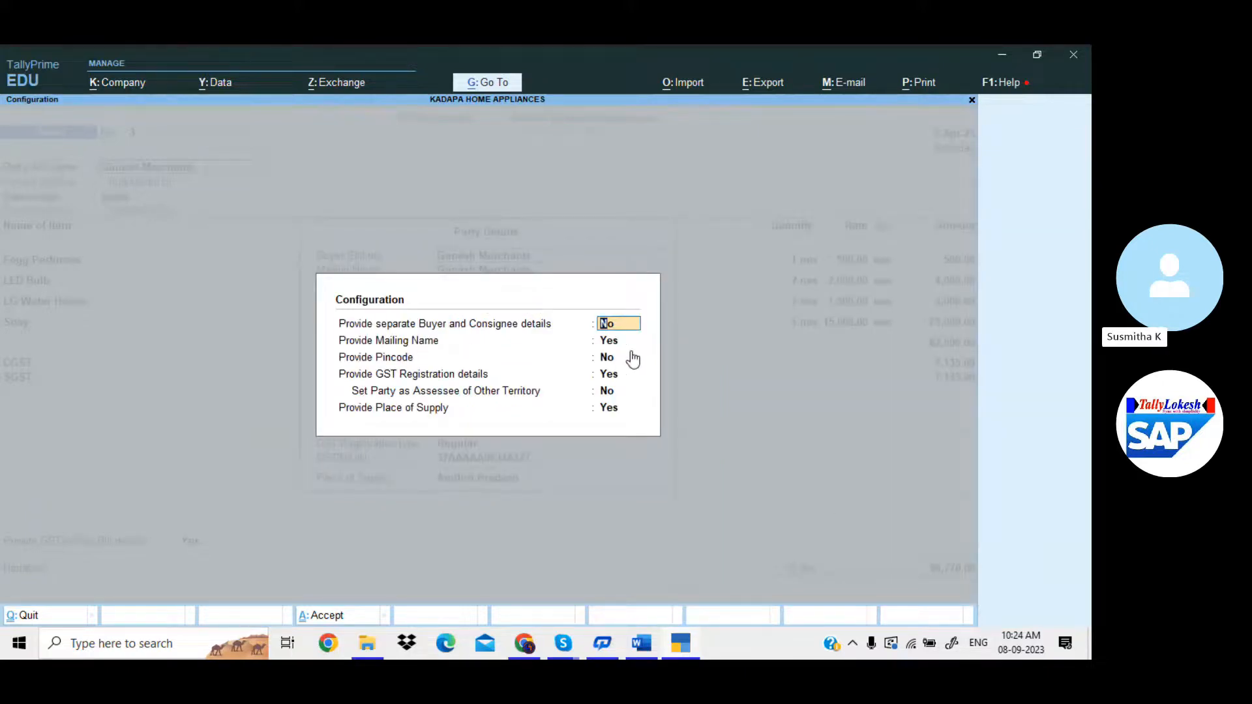
{"action": "type", "text": "y"}
{"action": "key", "text": "Return"}
{"action": "key", "text": "Return"}
{"action": "key", "text": "Return"}
{"action": "key", "text": "Return"}
{"action": "key", "text": "Return"}
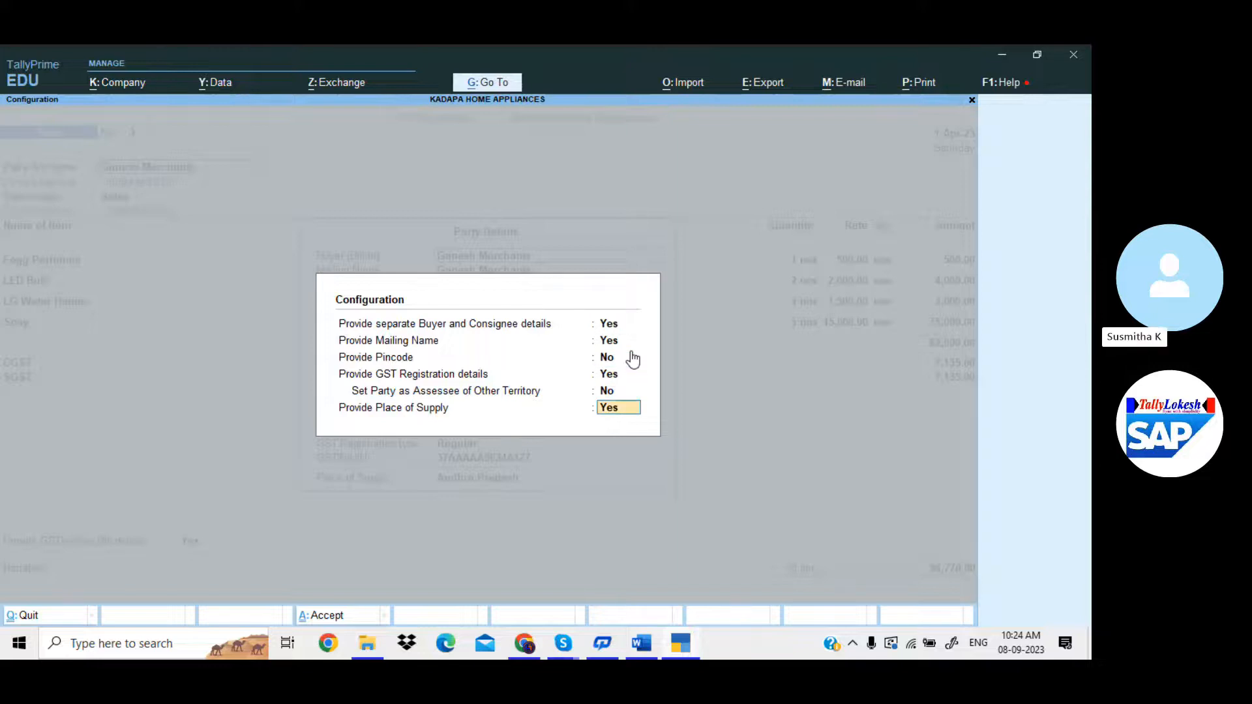
{"action": "key", "text": "Return"}
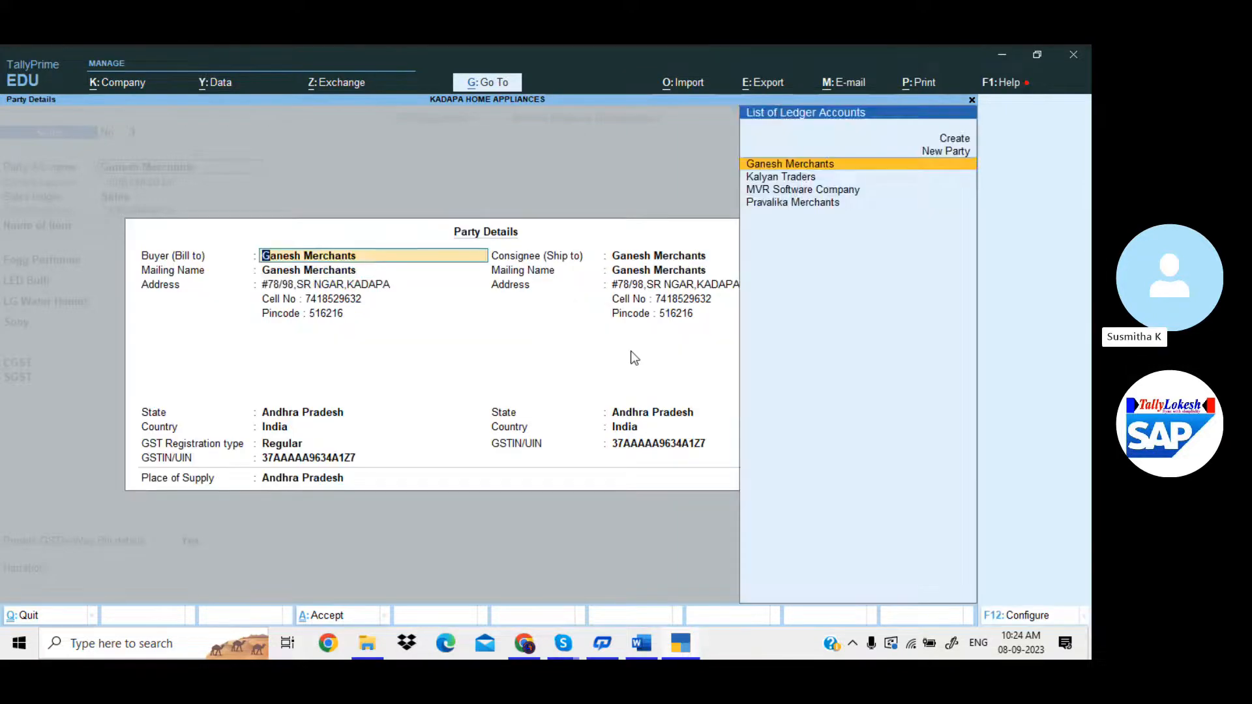
{"action": "key", "text": "Return"}
{"action": "key", "text": "Return"}
{"action": "key", "text": "Return"}
Enter the consignee's Nellore shipping address lines and the consignee's cell number.
{"action": "key", "text": "Return"}
{"action": "key", "text": "Return"}
{"action": "key", "text": "Return"}
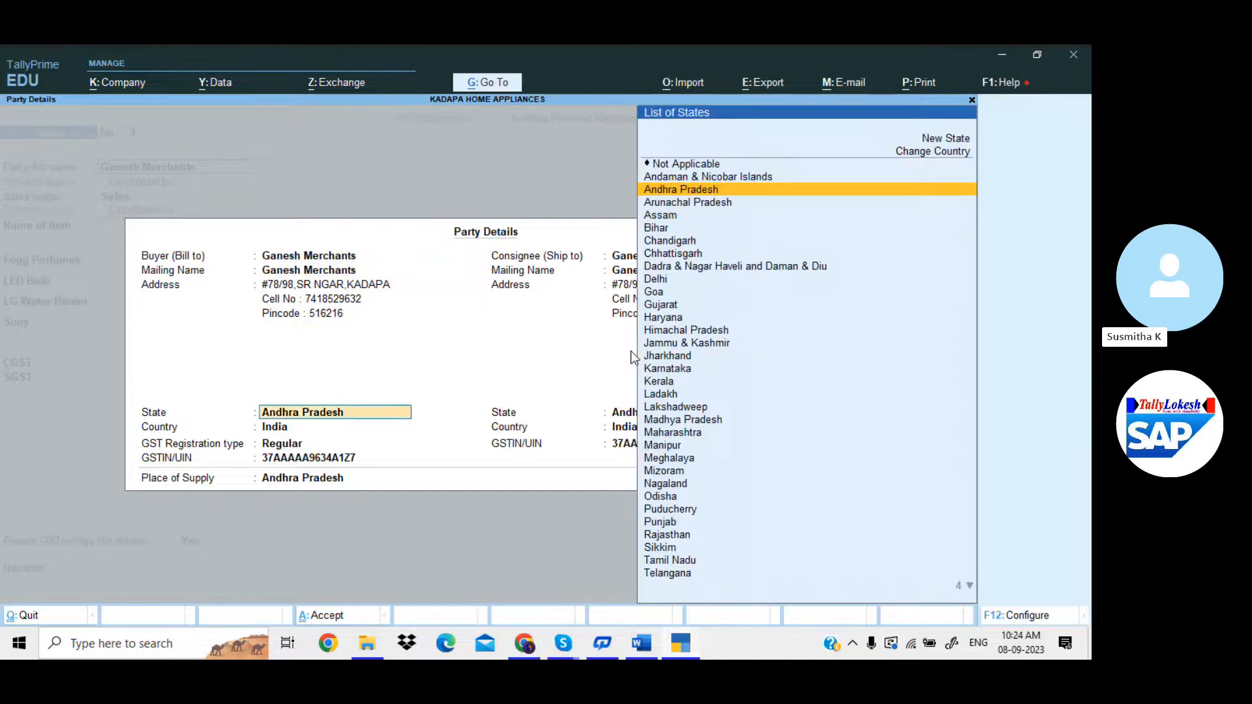
{"action": "key", "text": "Return"}
{"action": "key", "text": "Return"}
{"action": "key", "text": "Return"}
{"action": "key", "text": "Return"}
{"action": "key", "text": "Return"}
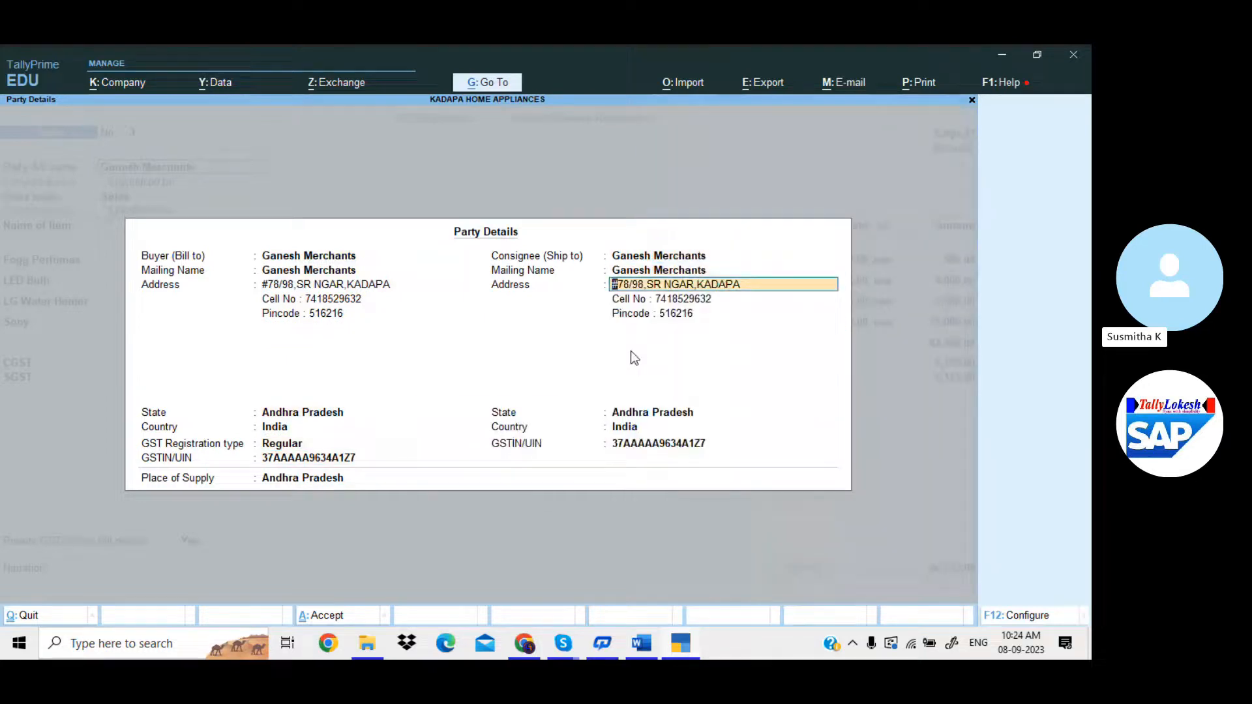
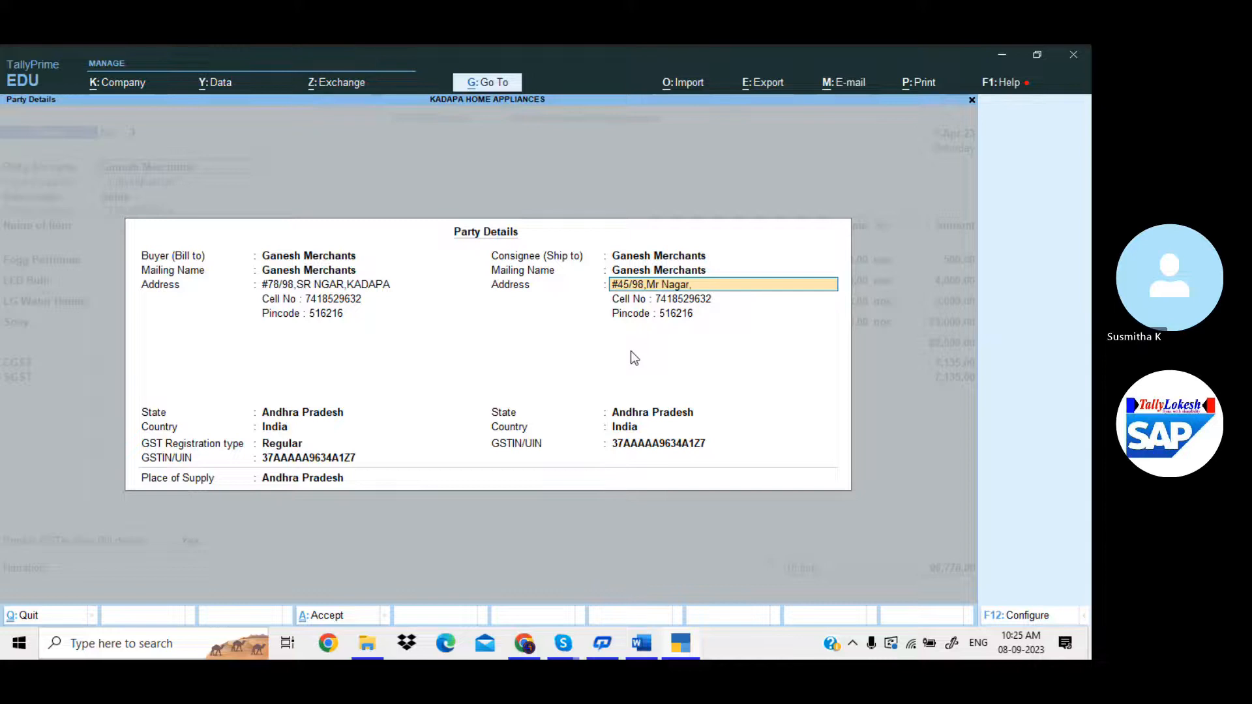
{"action": "key", "text": "Return"}
{"action": "type", "text": "C"}
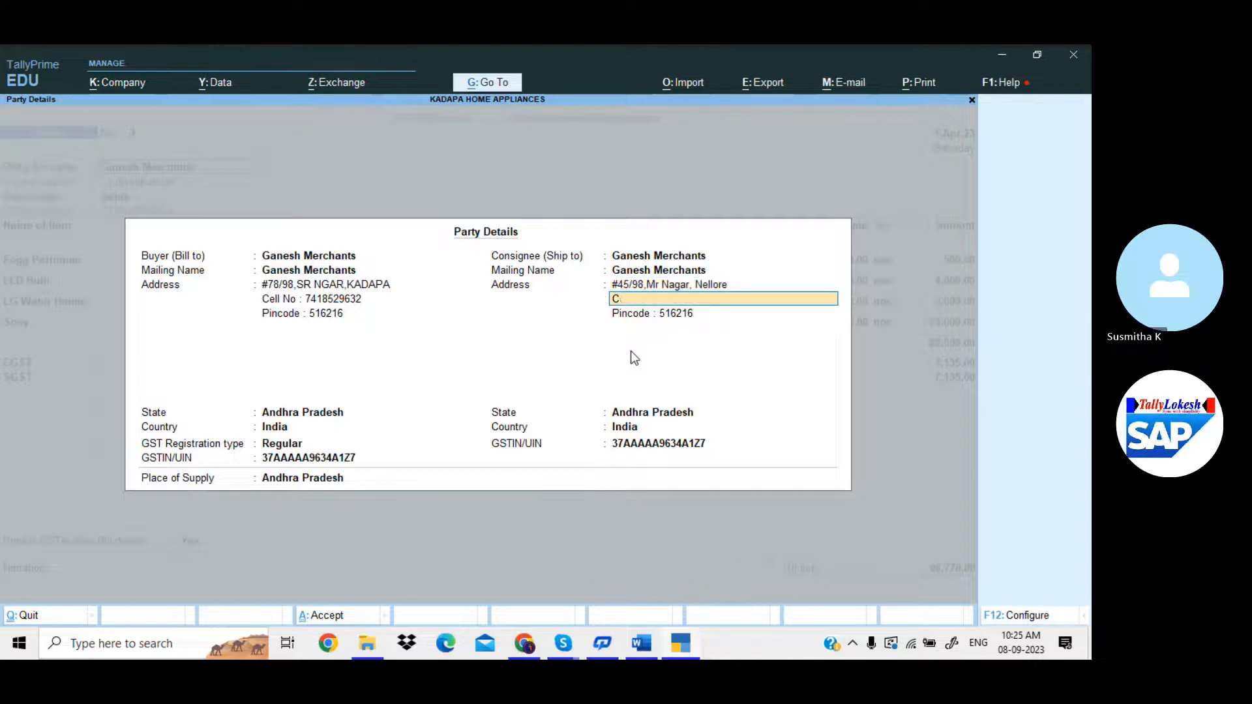
{"action": "key", "text": "Return"}
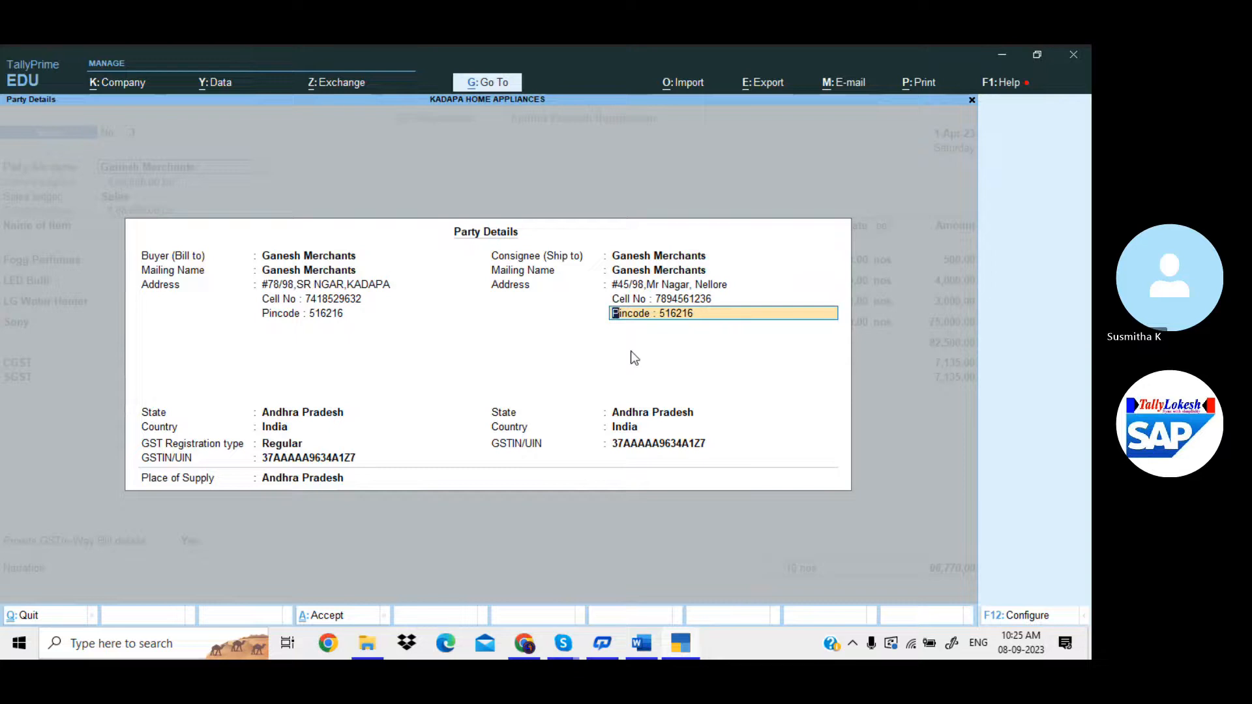
Fill in the consignee's pincode, pass State and GSTIN, and accept the party details.
{"action": "type", "text": "Pi"}
{"action": "key", "text": "BackSpace"}
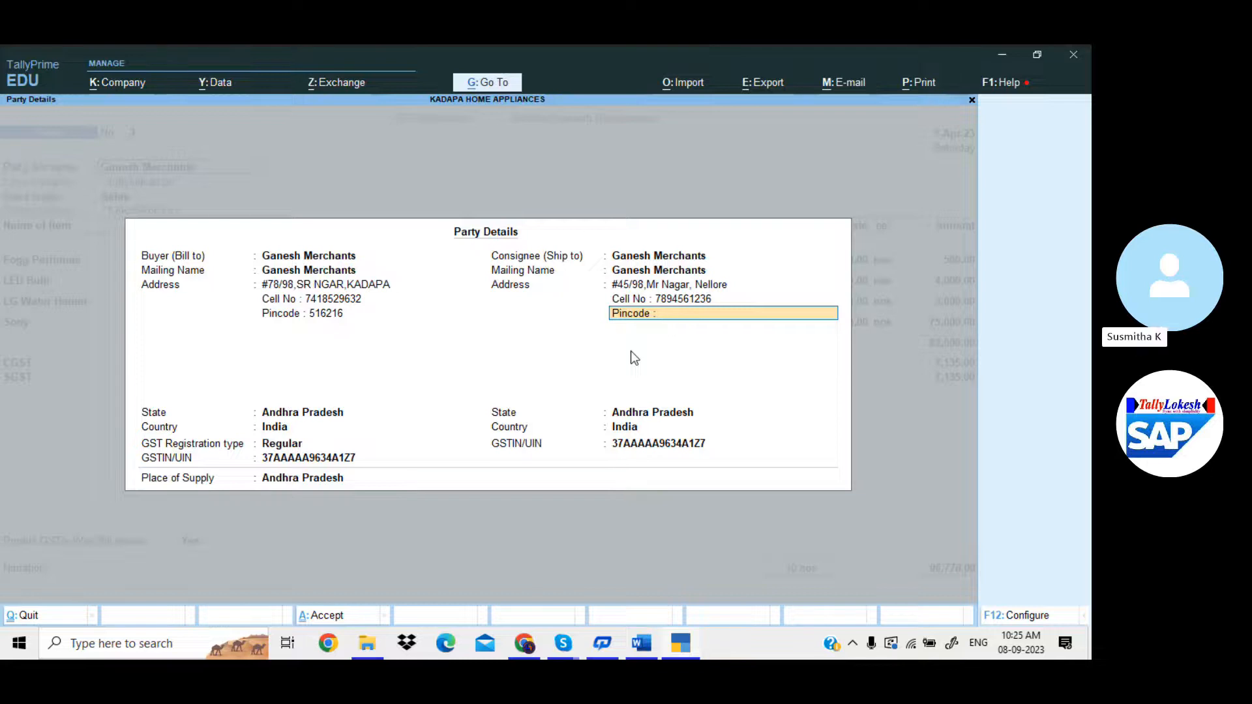
{"action": "type", "text": "5162"}
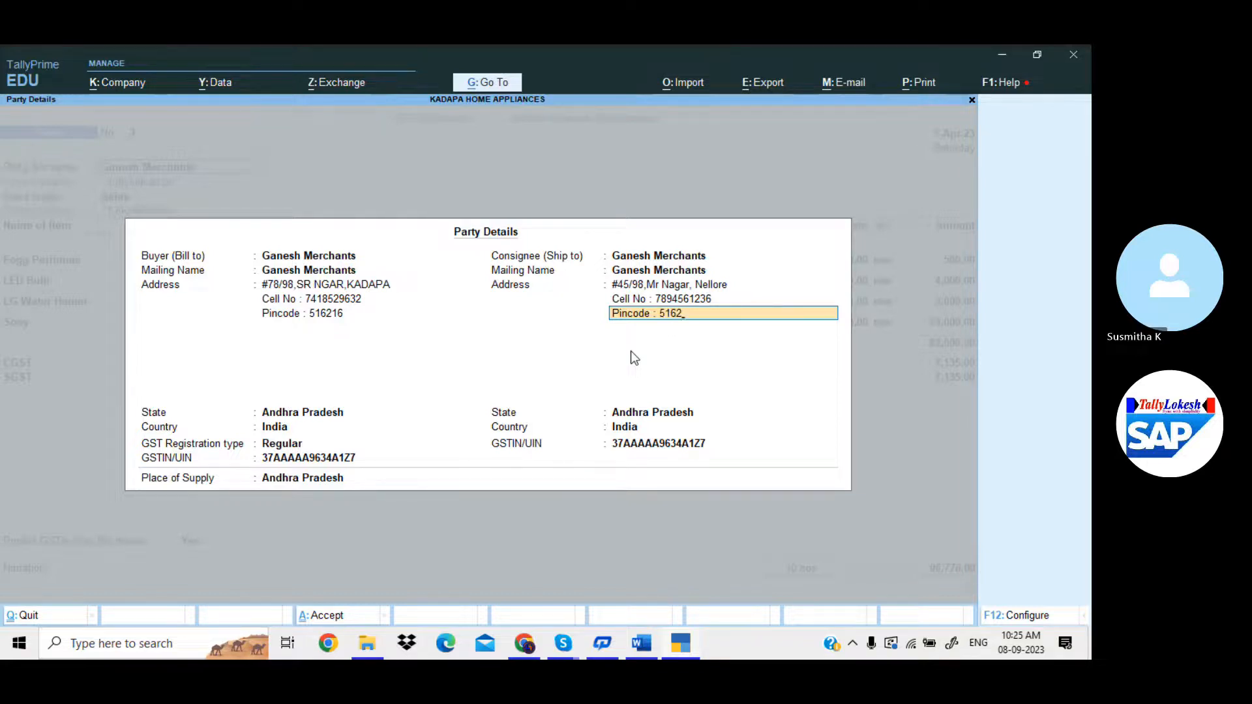
{"action": "type", "text": "03"}
{"action": "key", "text": "Return"}
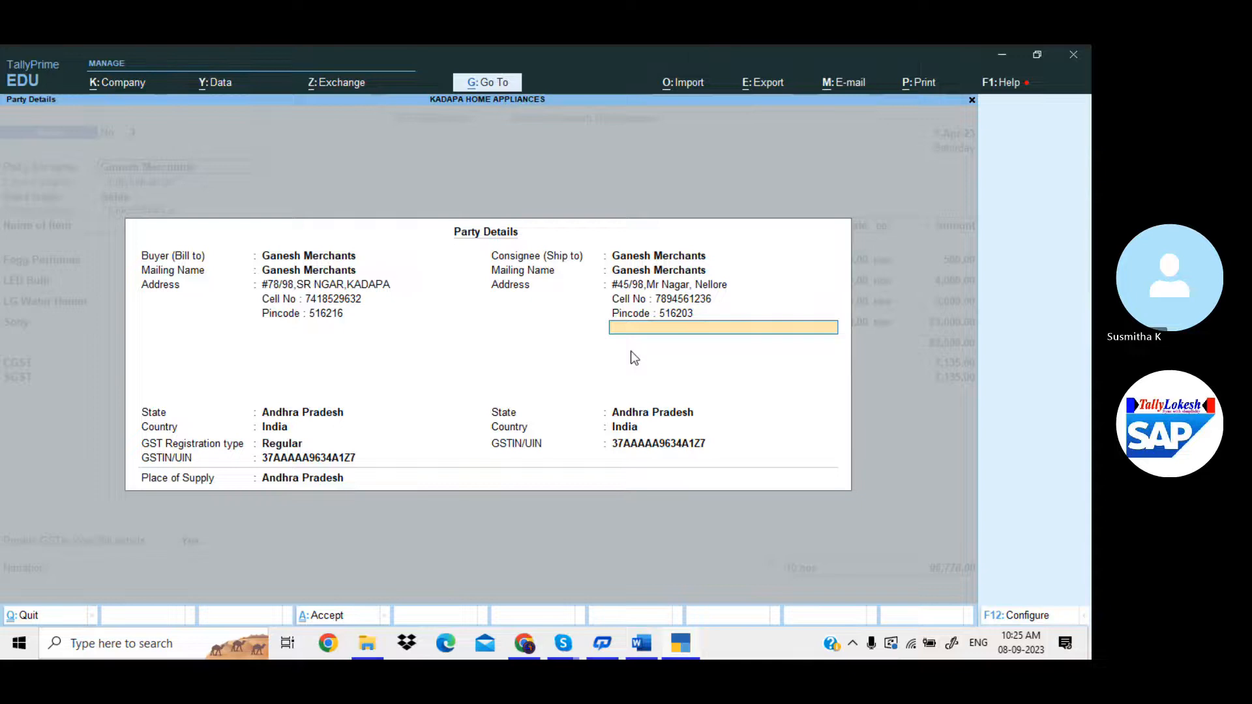
{"action": "key", "text": "Return"}
{"action": "key", "text": "Return"}
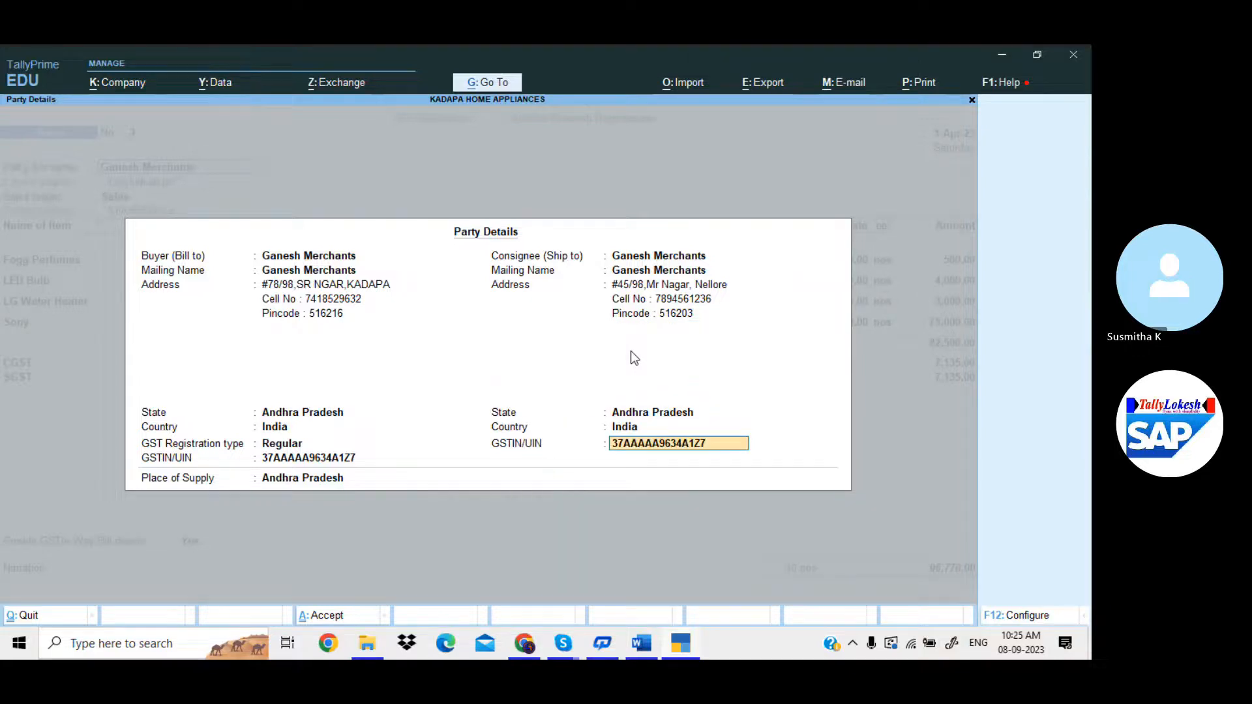
{"action": "key", "text": "Return"}
{"action": "key", "text": "Return"}
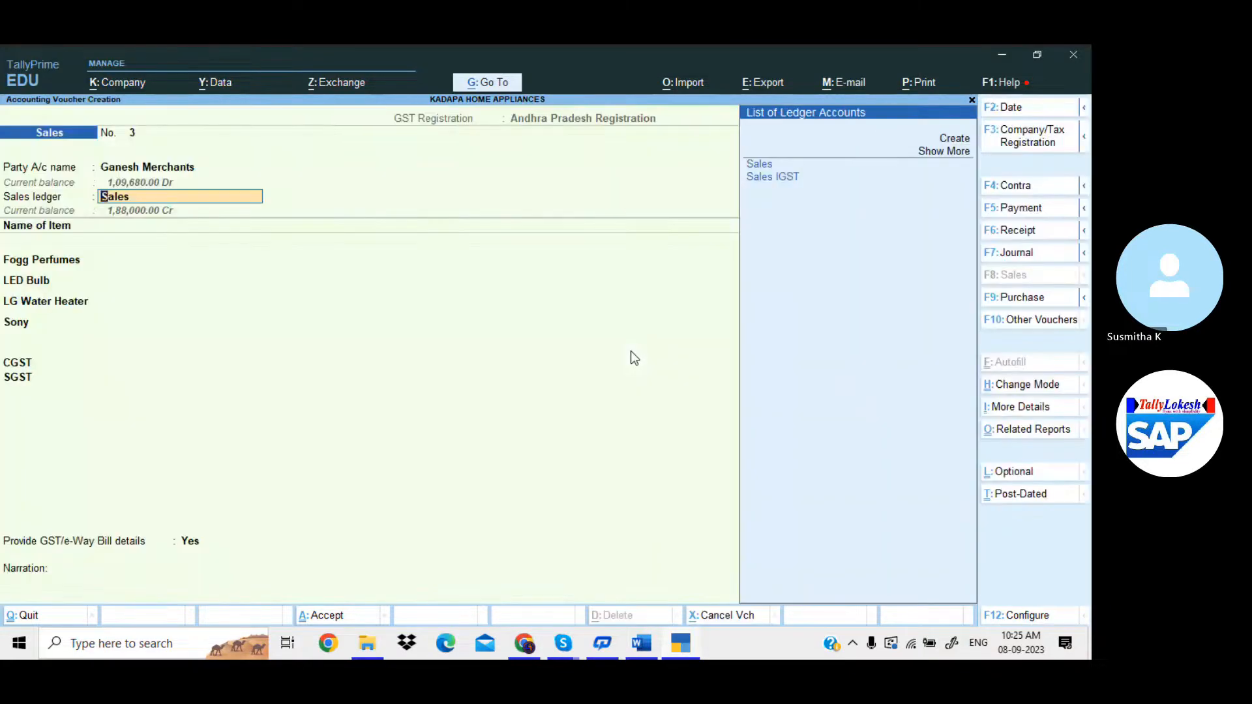
{"action": "key", "text": "Return"}
{"action": "key", "text": "Return"}
Preview sales invoice No. 3 as a one-page Tax Invoice, zooming in and back out.
{"action": "key", "text": "ctrl+p"}
{"action": "key", "text": "i"}
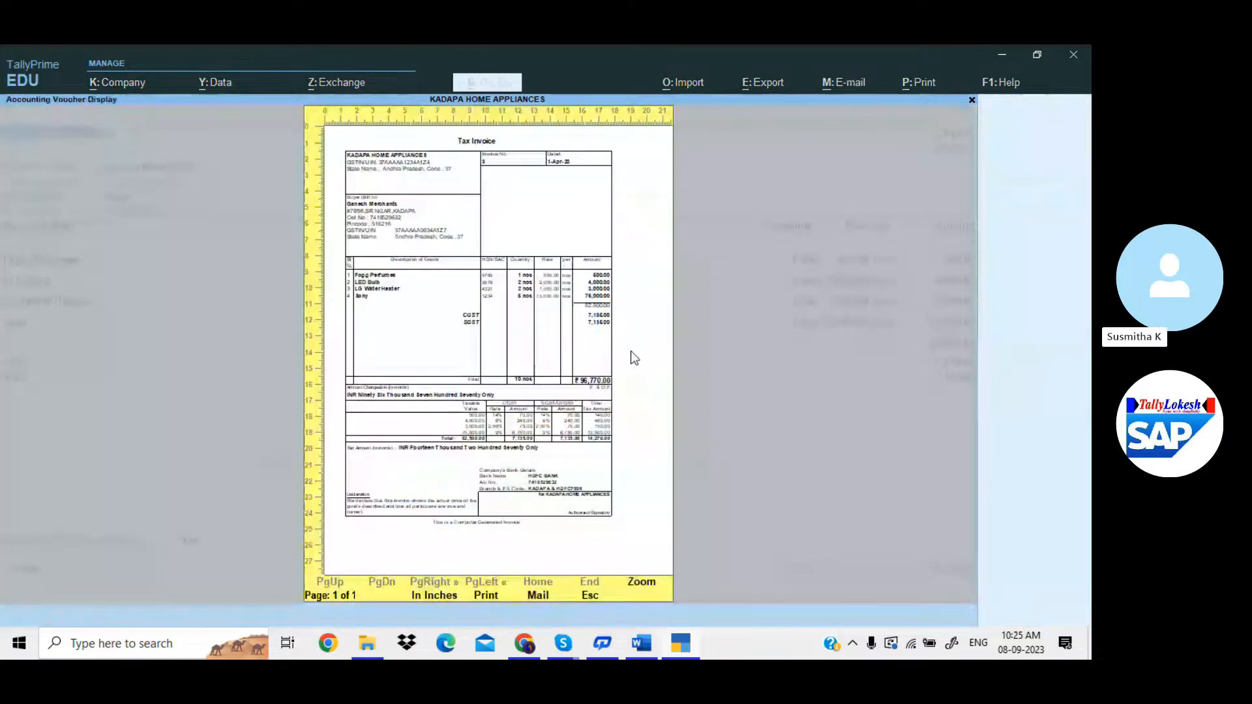
{"action": "key", "text": "Return"}
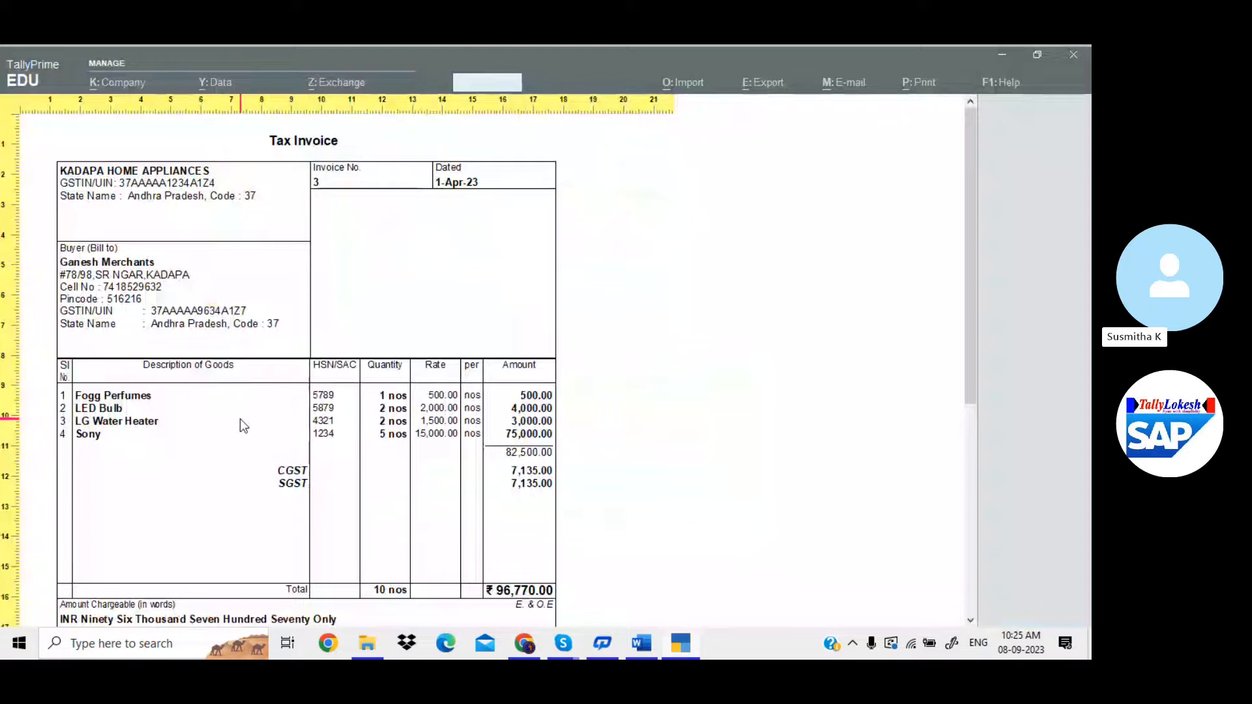
{"action": "key", "text": "Return"}
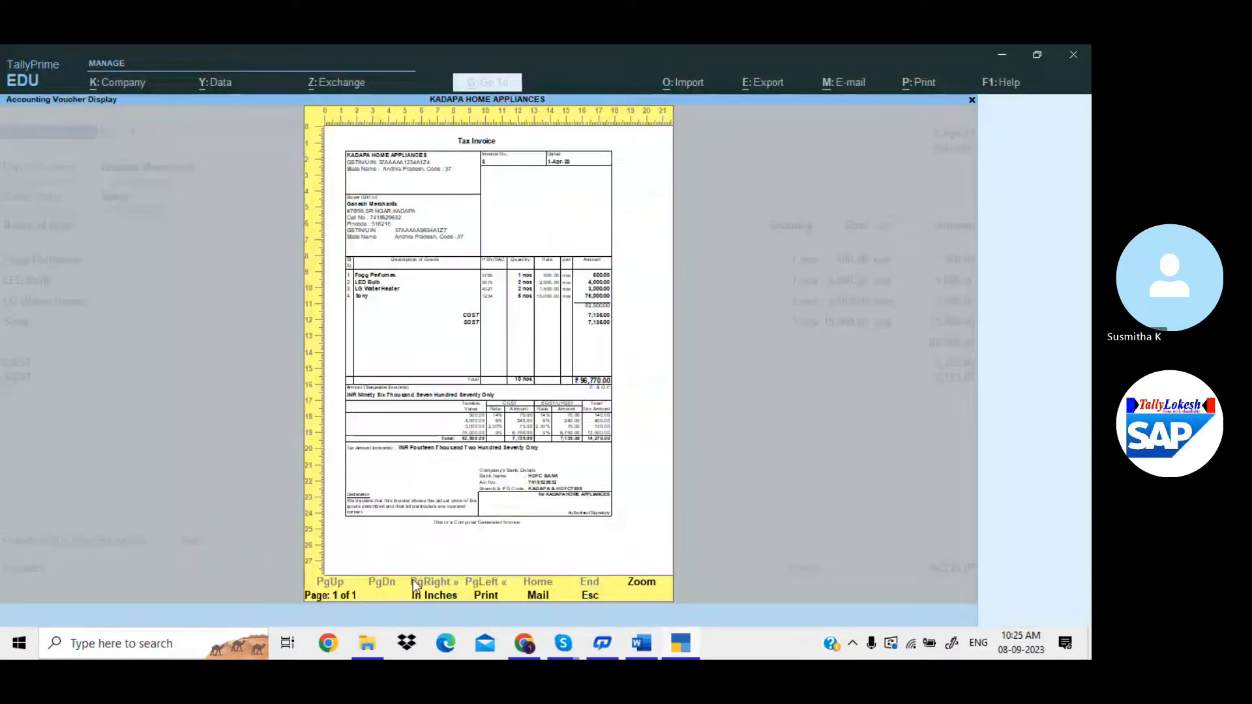
{"action": "key", "text": "Escape"}
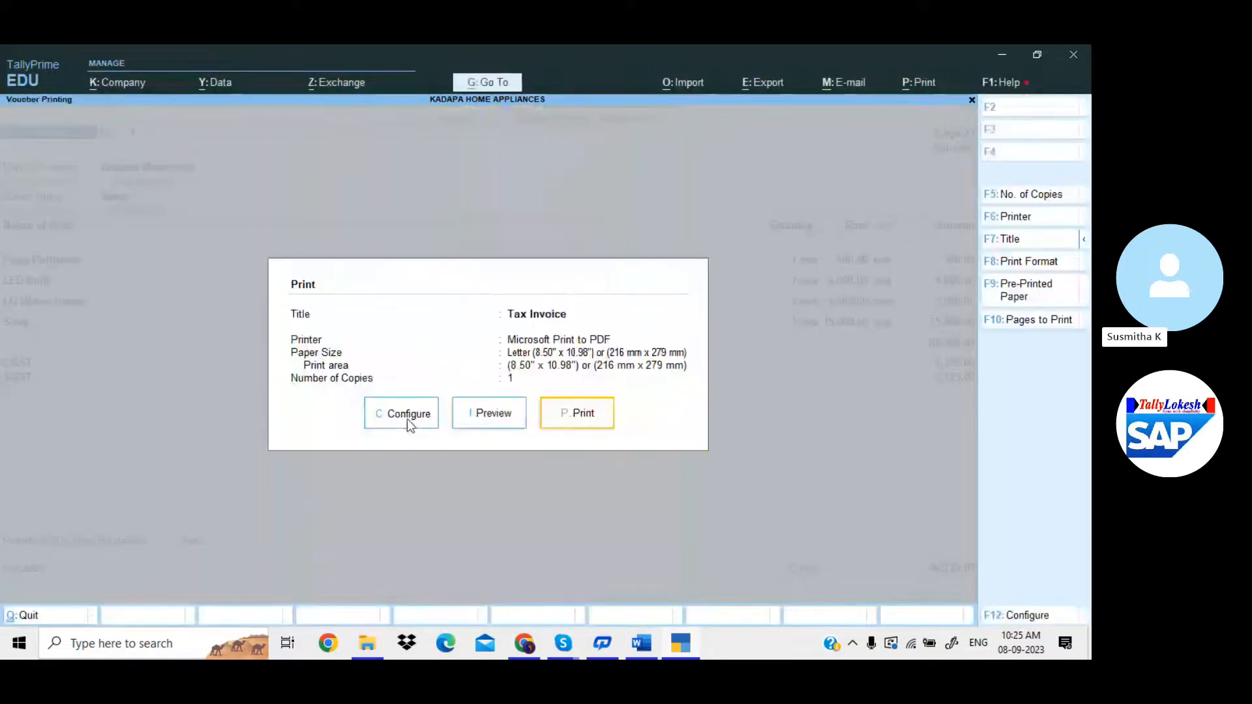
Set Show Consignee details to Yes in the invoice print configuration.
{"action": "left_click", "coordinate": [406, 417]}
{"action": "scroll", "coordinate": [398, 430], "scroll_direction": "down", "scroll_amount": 10}
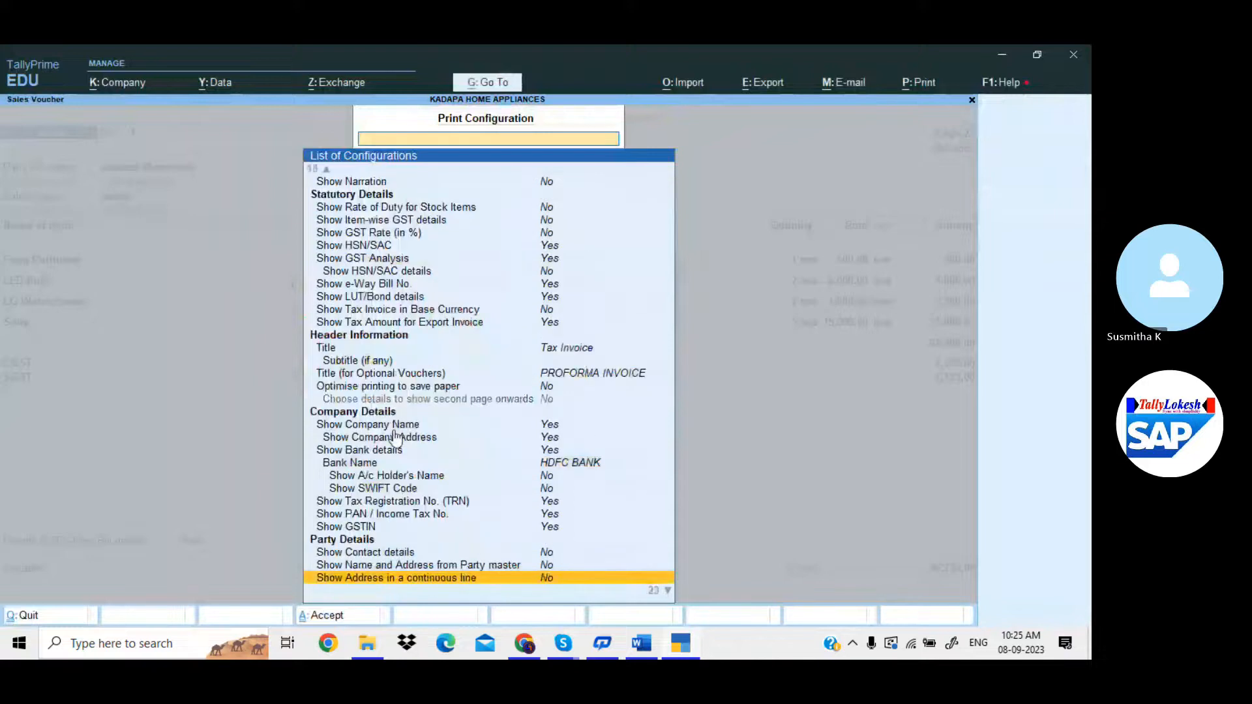
{"action": "scroll", "coordinate": [395, 438], "scroll_direction": "down", "scroll_amount": 20}
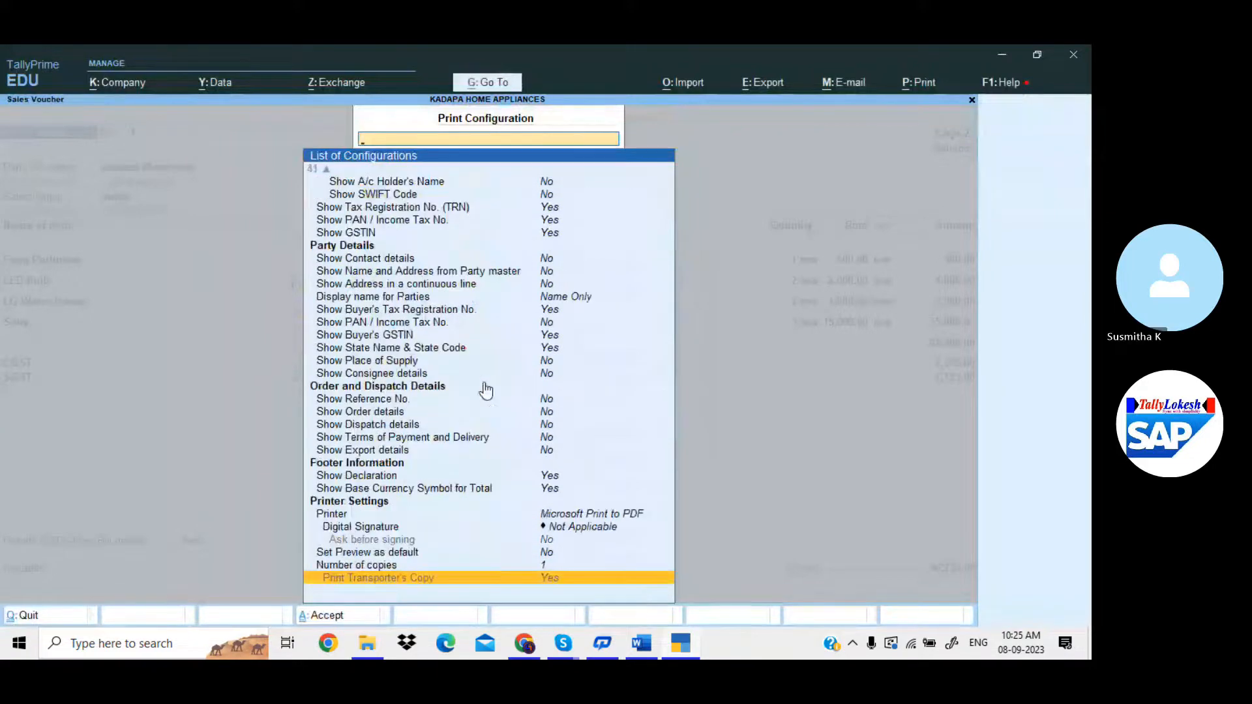
{"action": "left_click", "coordinate": [436, 373]}
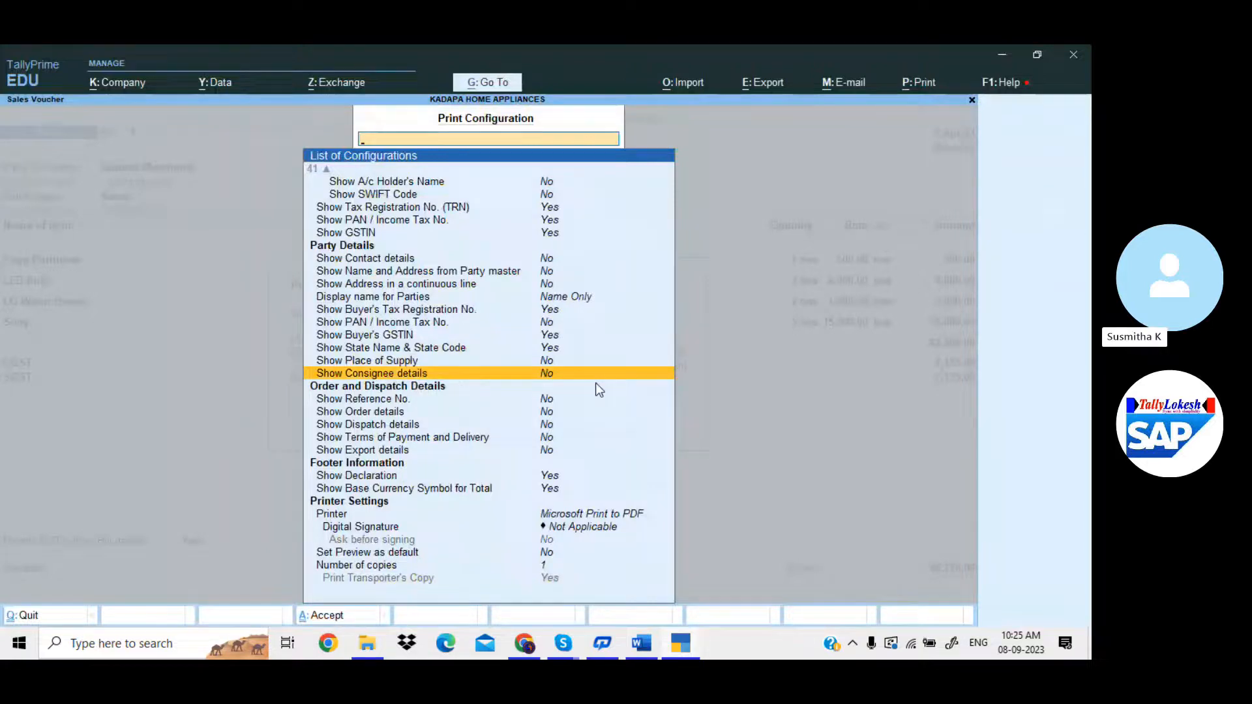
{"action": "scroll", "coordinate": [596, 384], "scroll_direction": "up", "scroll_amount": 20}
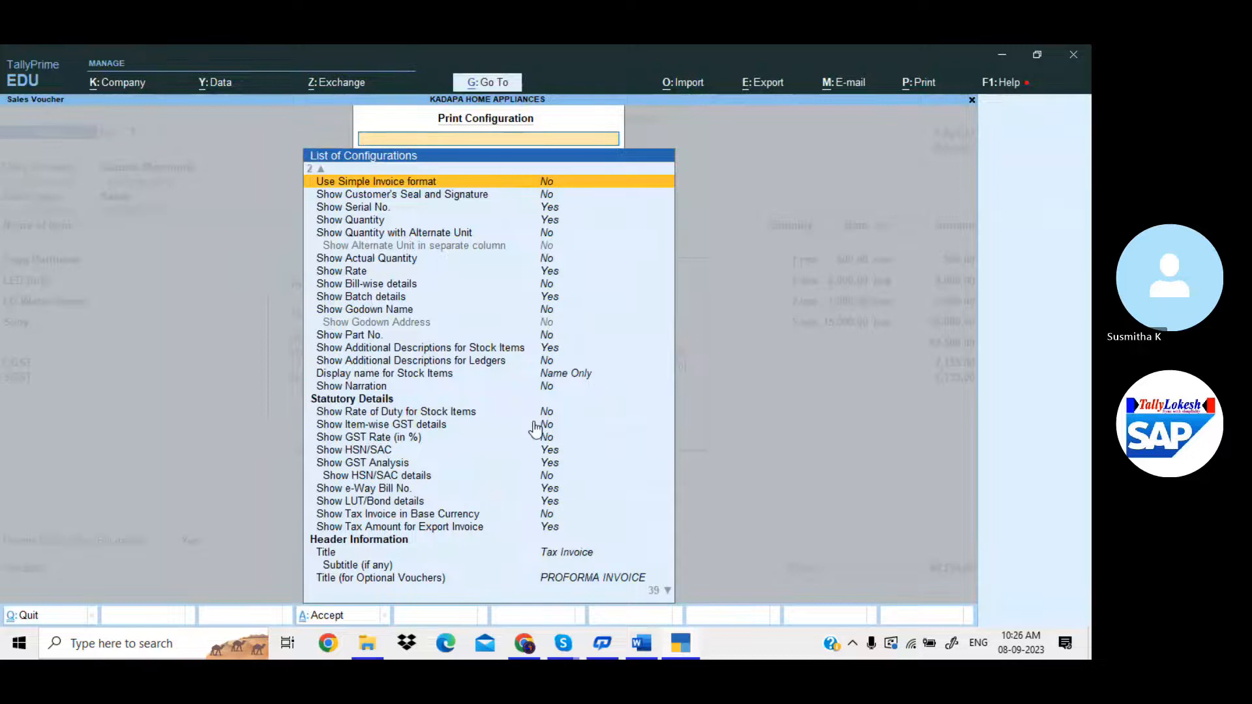
{"action": "key", "text": "Escape"}
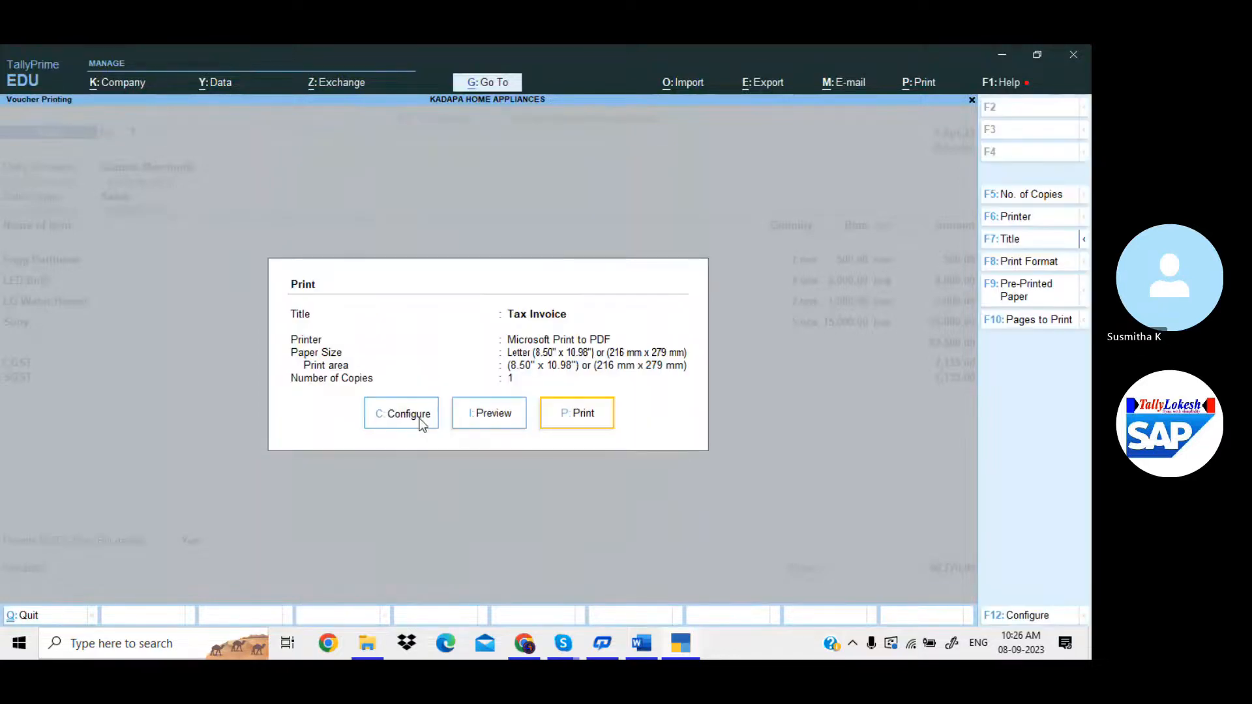
{"action": "left_click", "coordinate": [407, 414]}
{"action": "scroll", "coordinate": [422, 424], "scroll_direction": "down", "scroll_amount": 20}
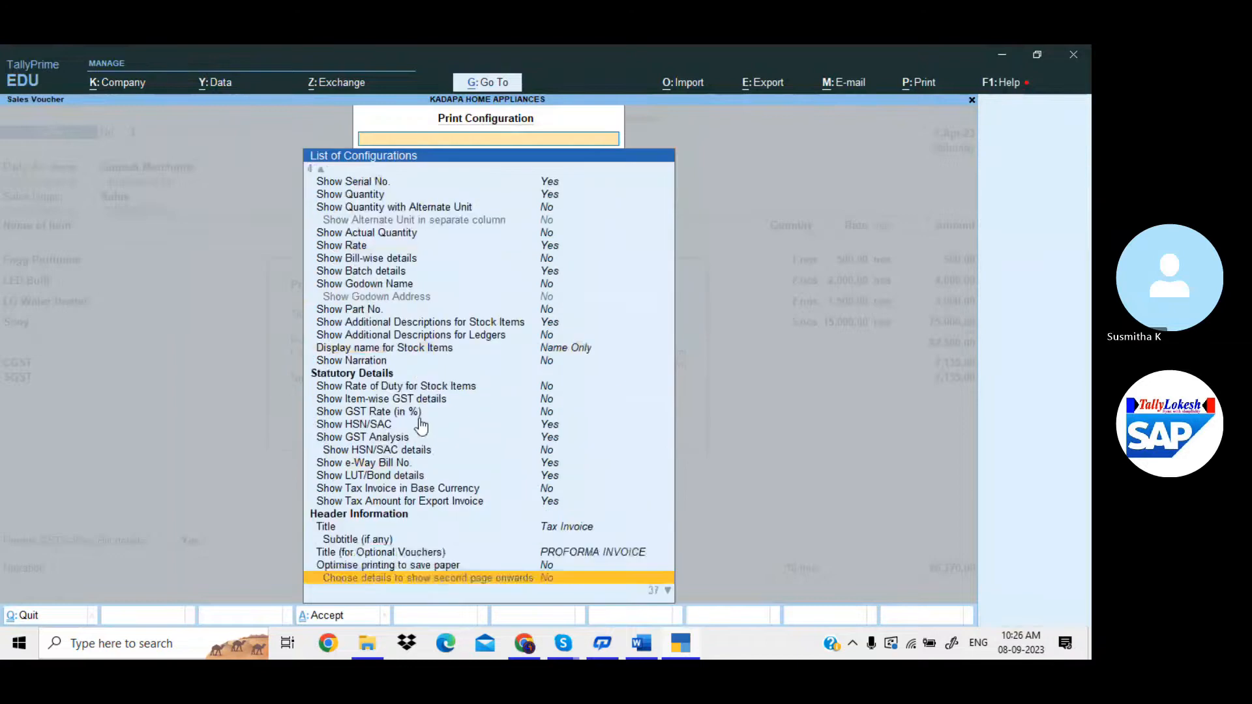
{"action": "left_click", "coordinate": [547, 528]}
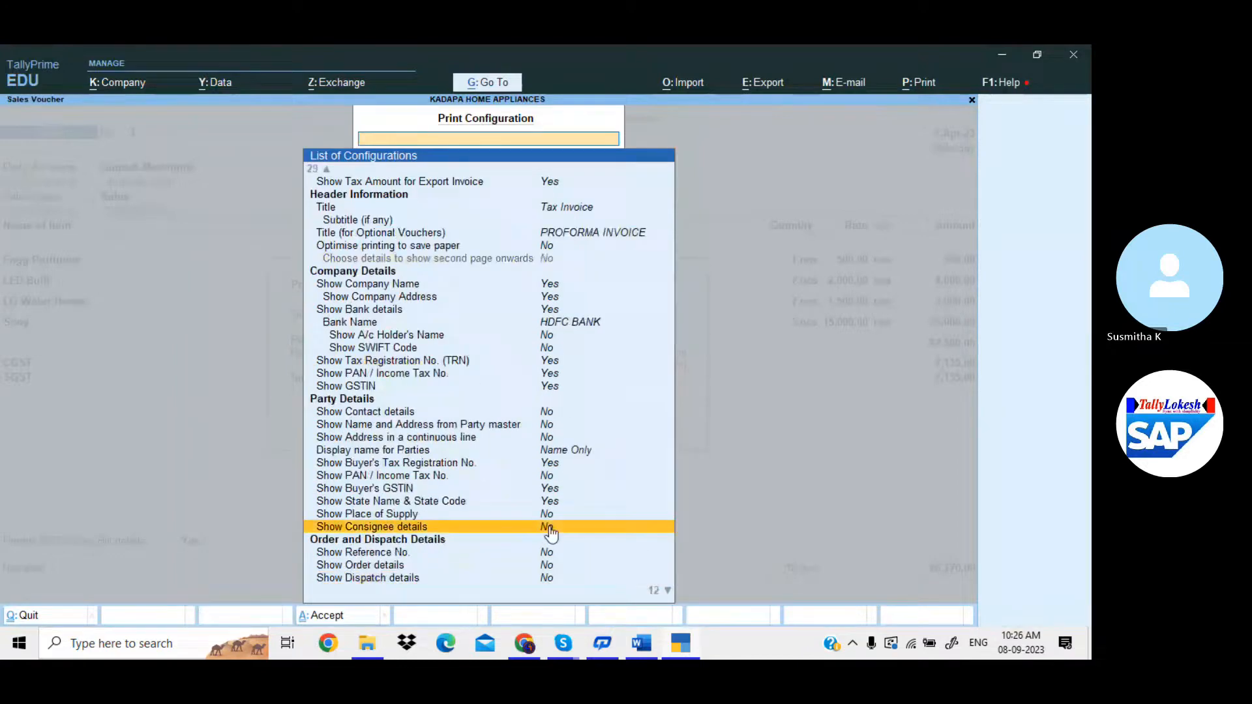
{"action": "left_click", "coordinate": [548, 528]}
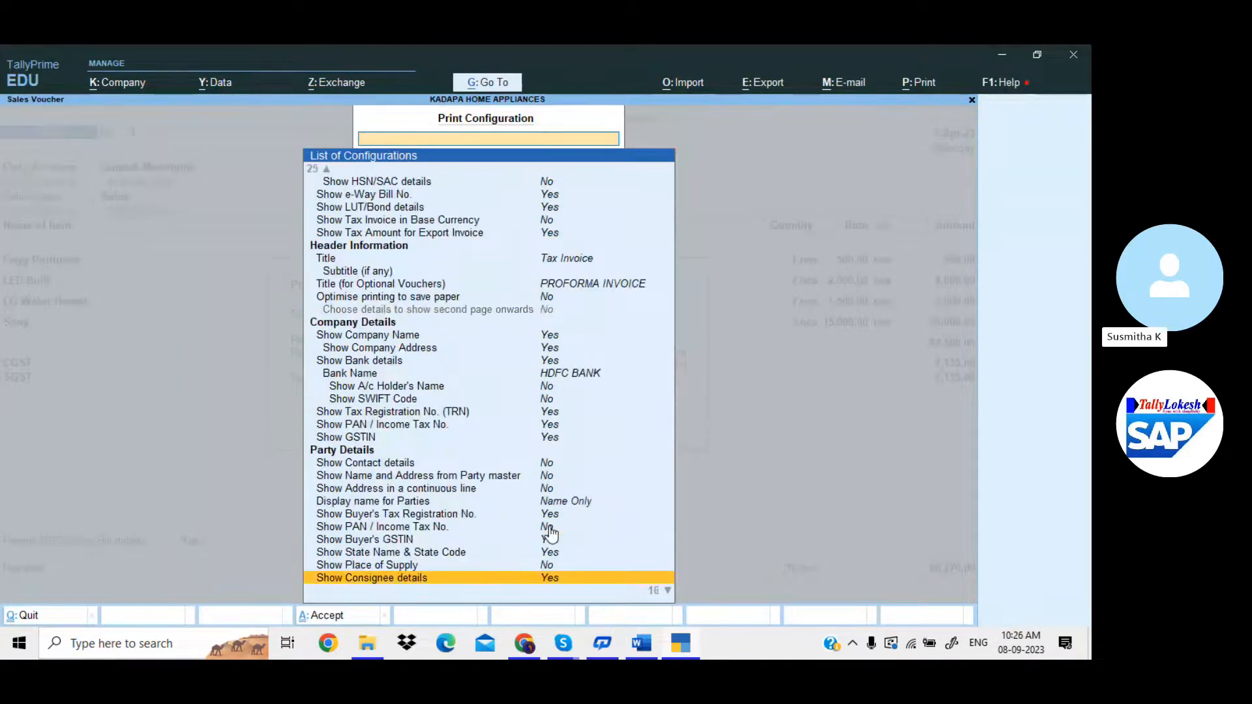
{"action": "key", "text": "Escape"}
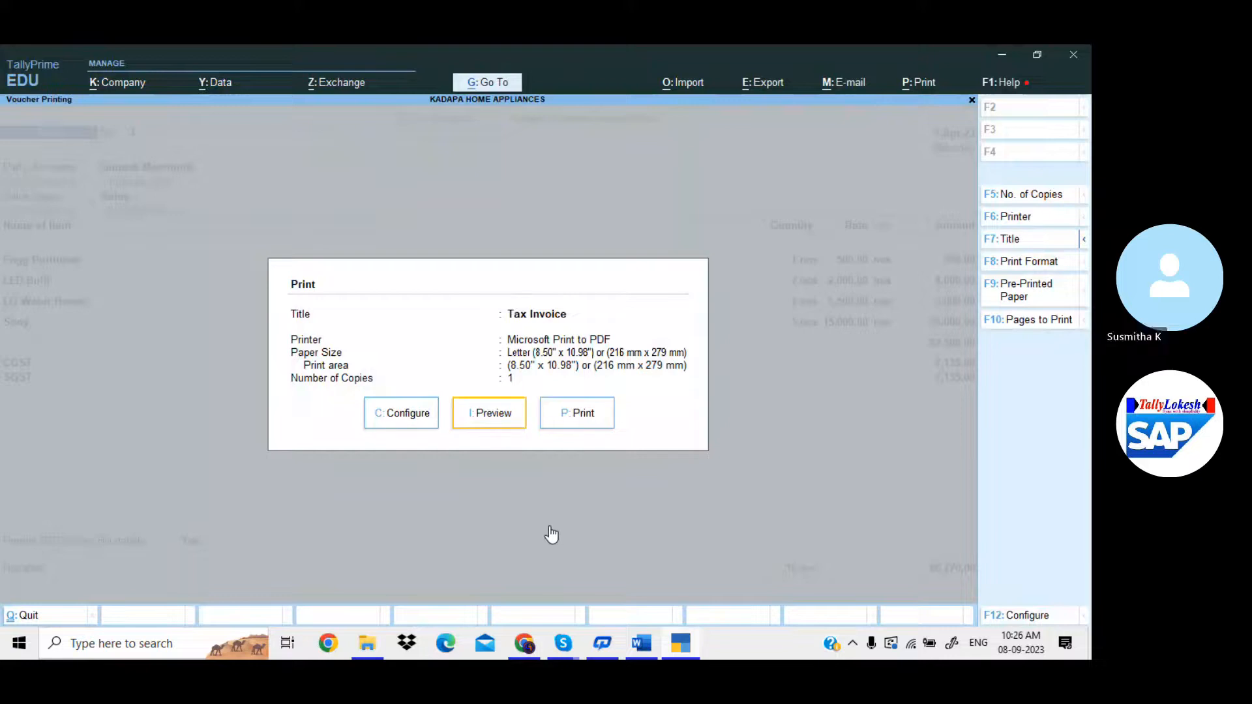
Preview the invoice zoomed in to check the Consignee (Ship to) block above Buyer (Bill to).
{"action": "key", "text": "Return"}
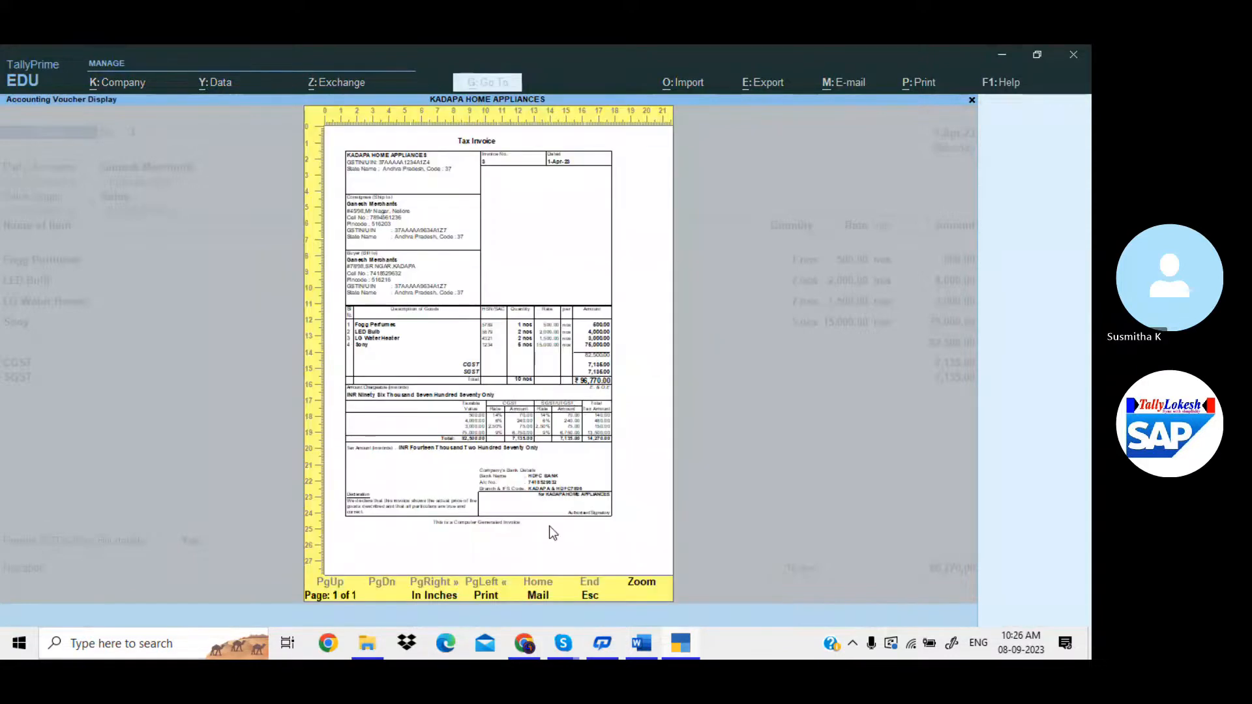
{"action": "key", "text": "alt+z"}
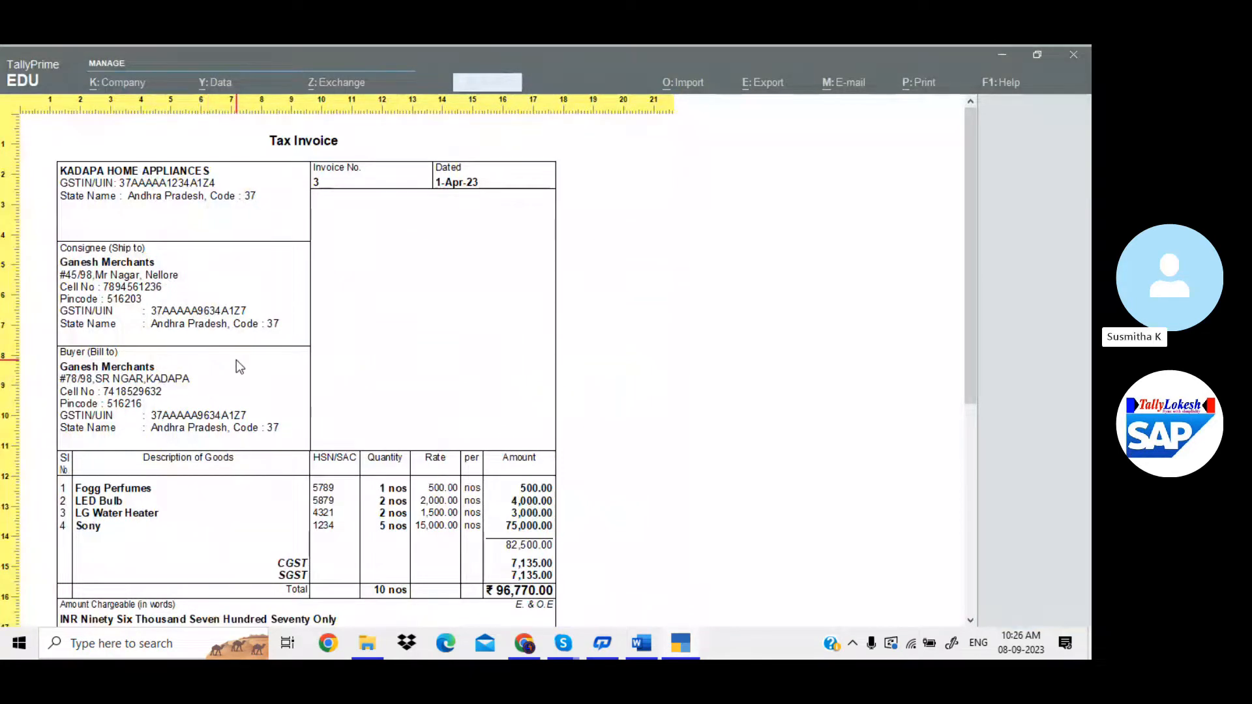
{"action": "scroll", "coordinate": [237, 361], "scroll_direction": "down", "scroll_amount": 1}
{"action": "scroll", "coordinate": [236, 360], "scroll_direction": "down", "scroll_amount": 5}
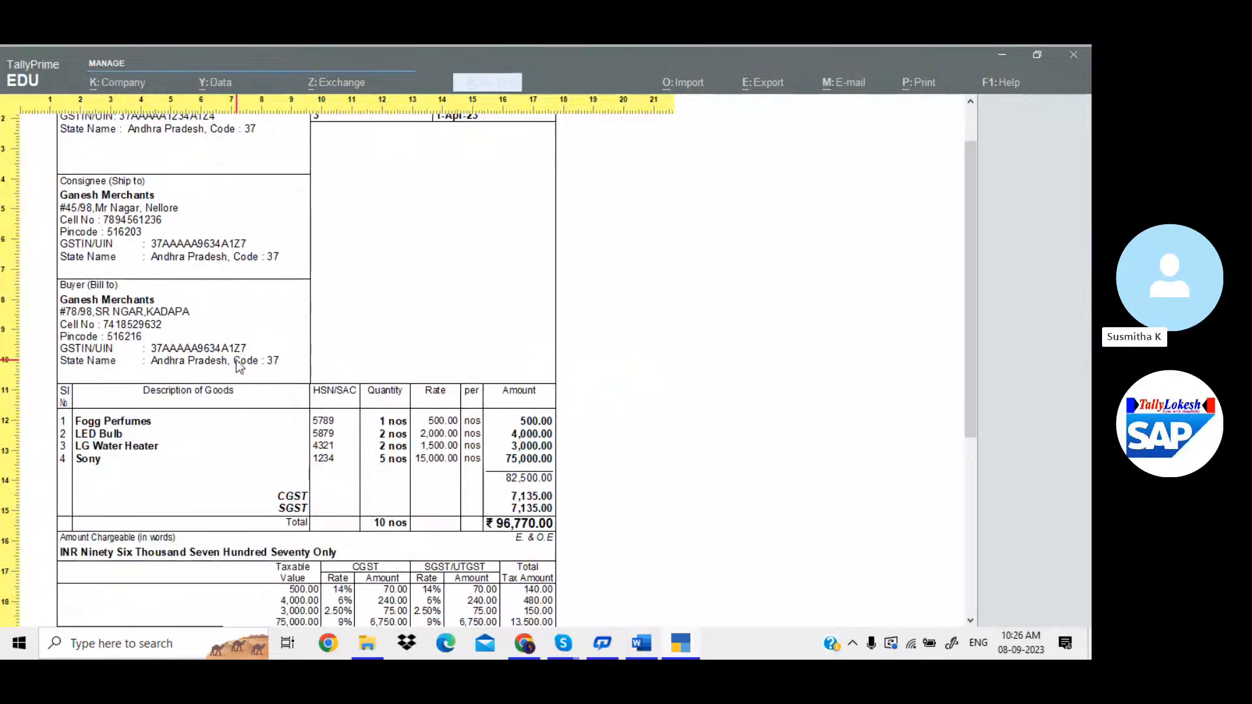
{"action": "scroll", "coordinate": [236, 362], "scroll_direction": "down", "scroll_amount": 15}
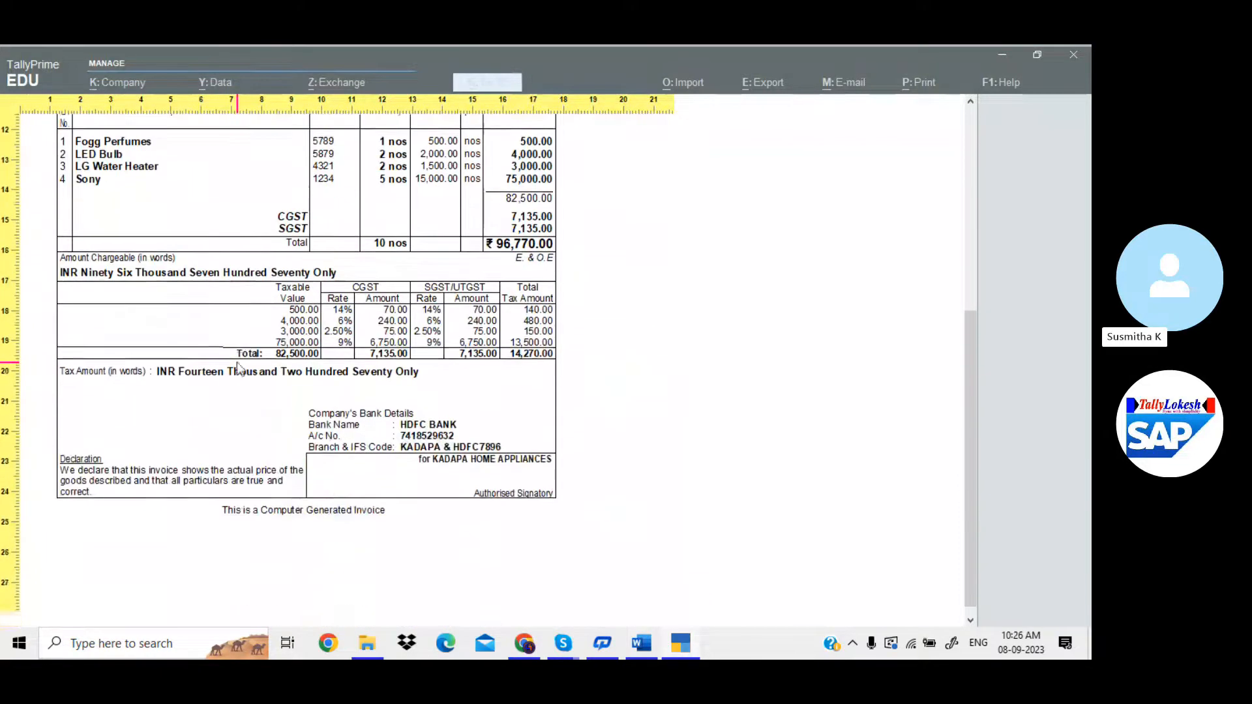
{"action": "scroll", "coordinate": [236, 361], "scroll_direction": "up", "scroll_amount": 17}
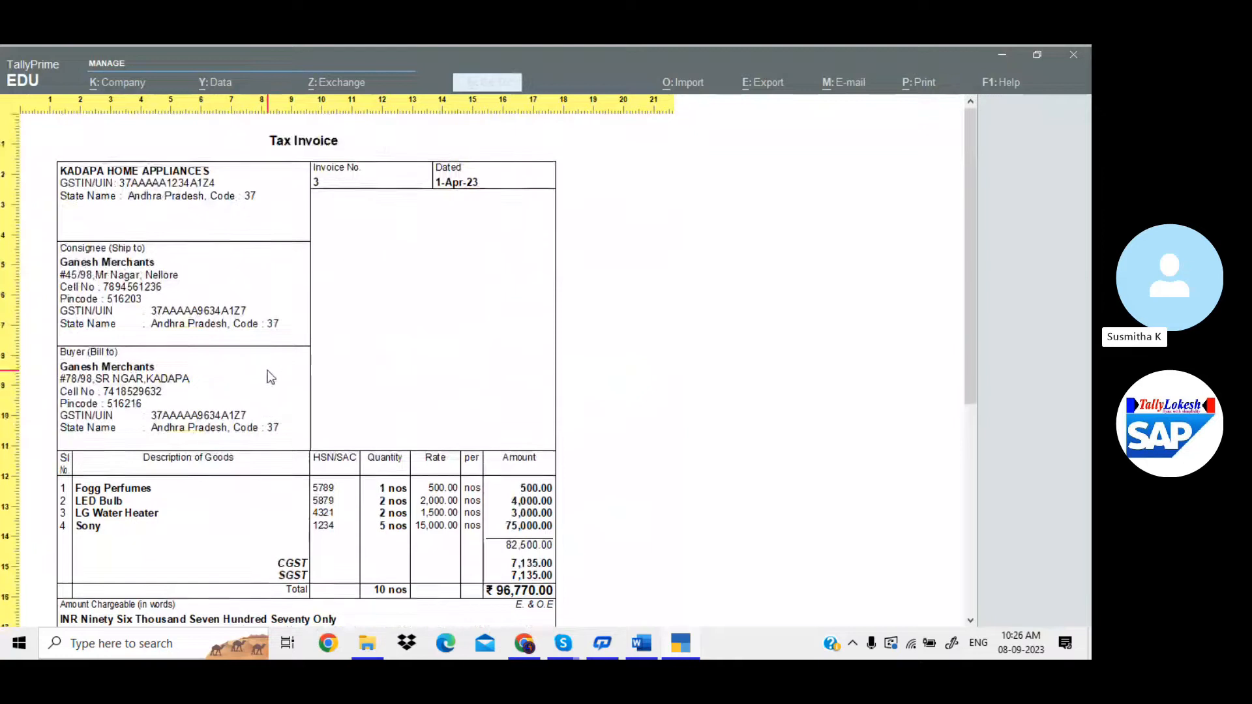
{"action": "scroll", "coordinate": [331, 370], "scroll_direction": "down", "scroll_amount": 1}
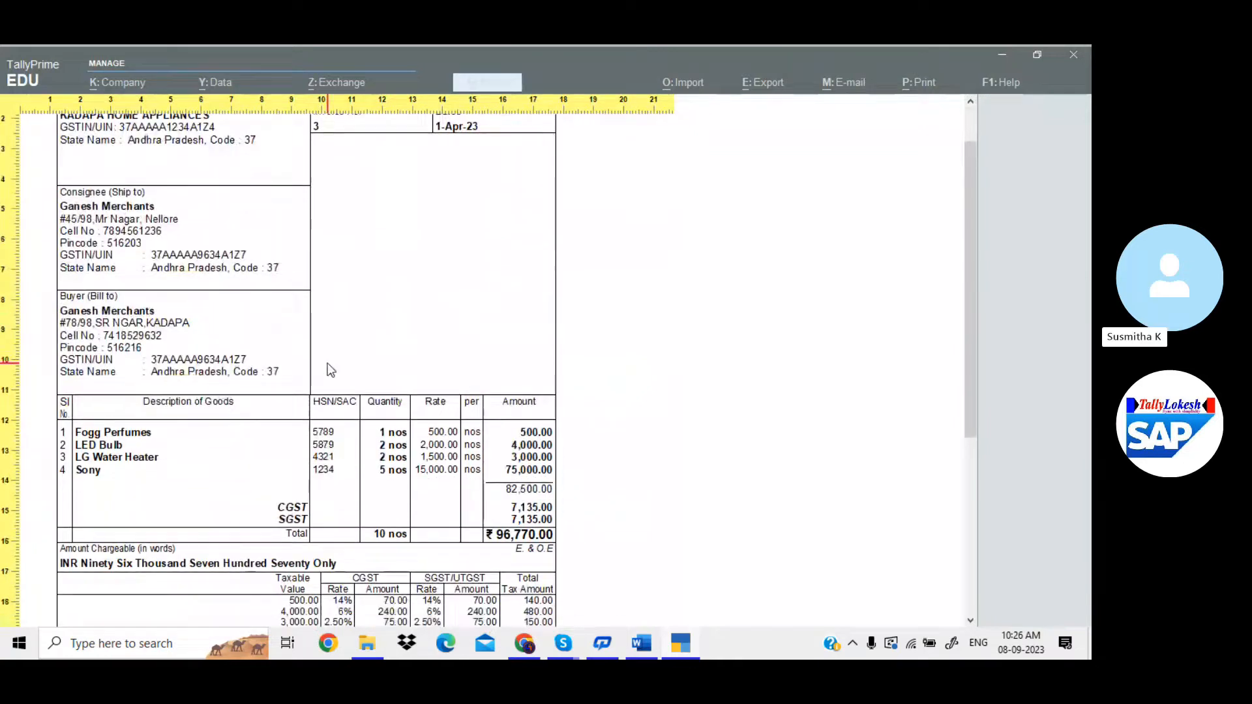
{"action": "key", "text": "z"}
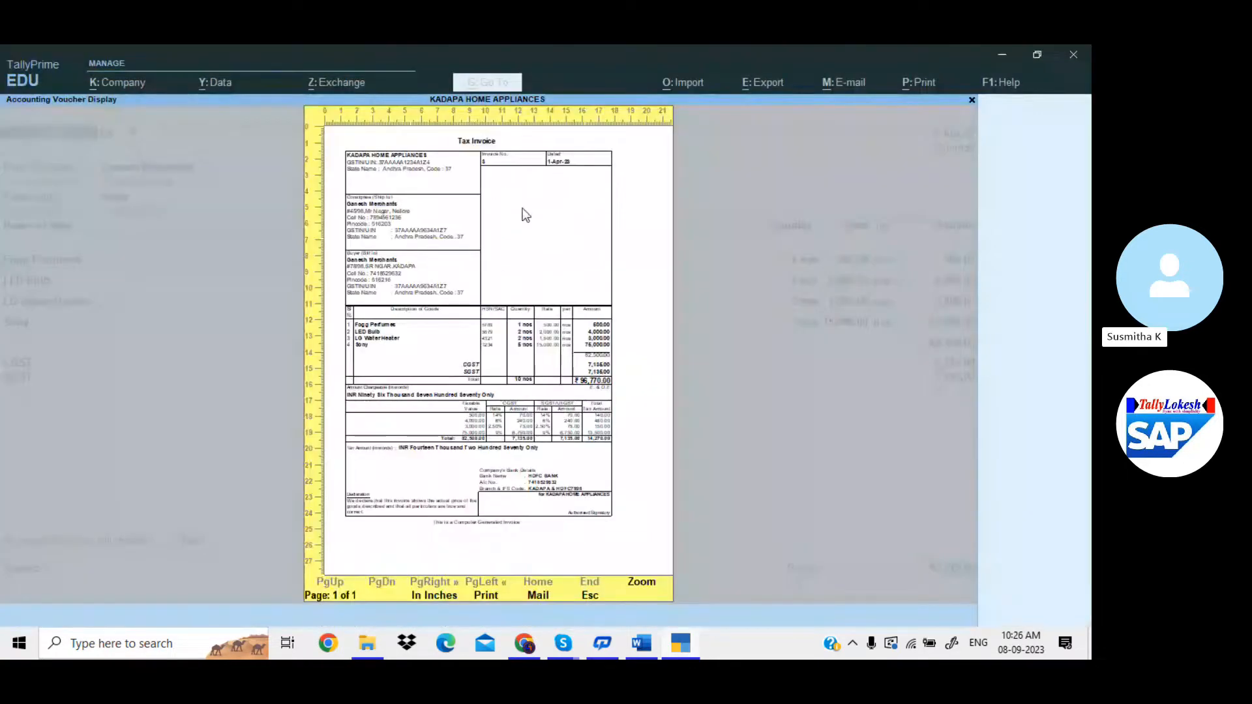
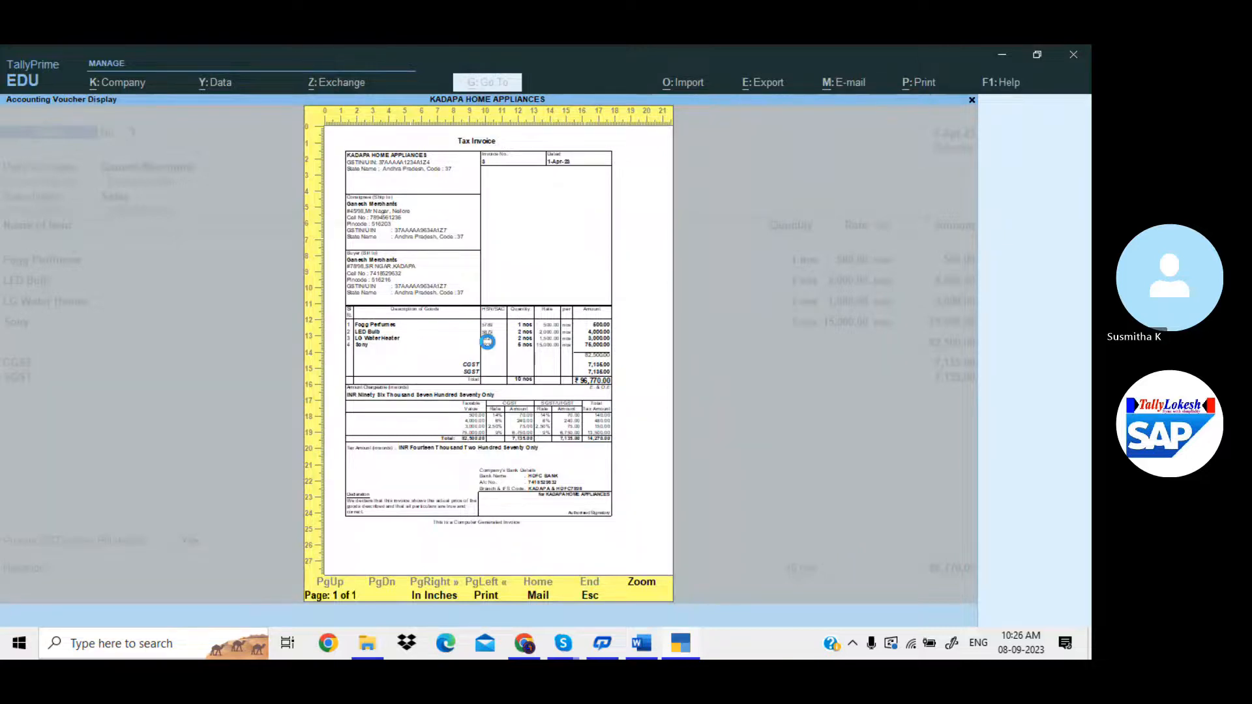
Close the Consignee check preview and open Configure in the Print dialog.
{"action": "key", "text": "Escape"}
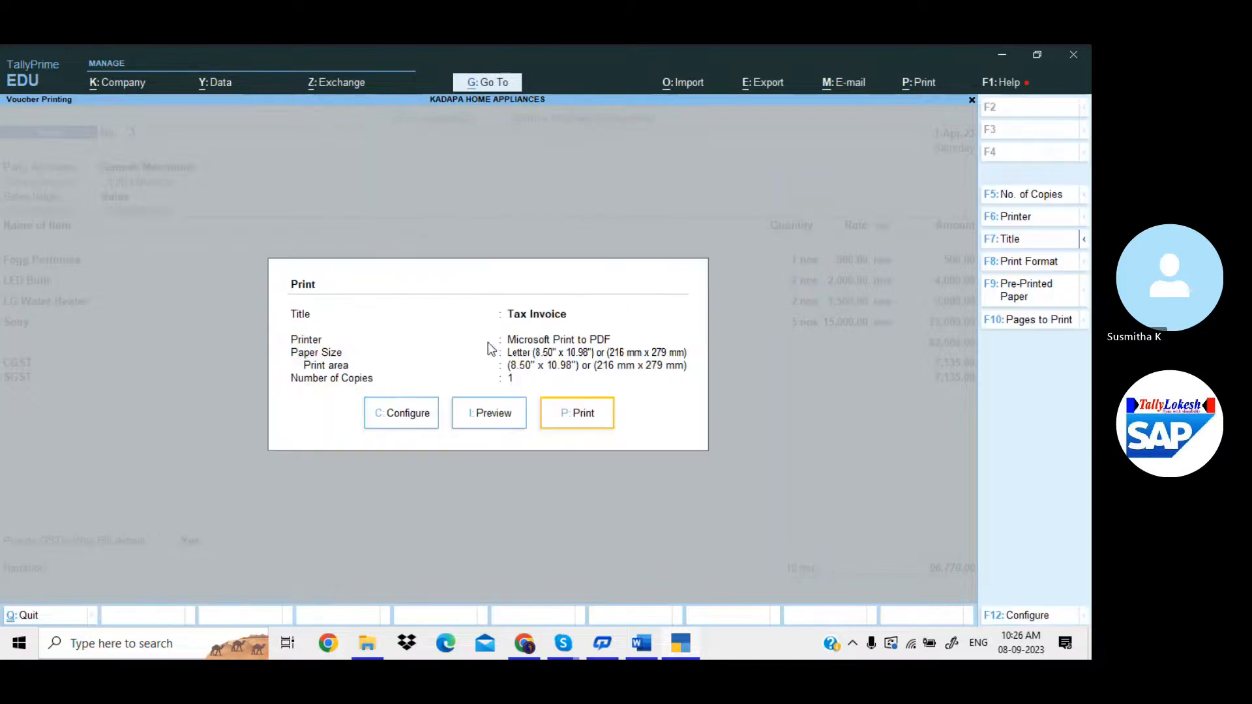
{"action": "left_click", "coordinate": [409, 417]}
Show all options and set Show HSN/SAC and GST Analysis to No.
{"action": "key", "text": "Home"}
{"action": "key", "text": "Return"}
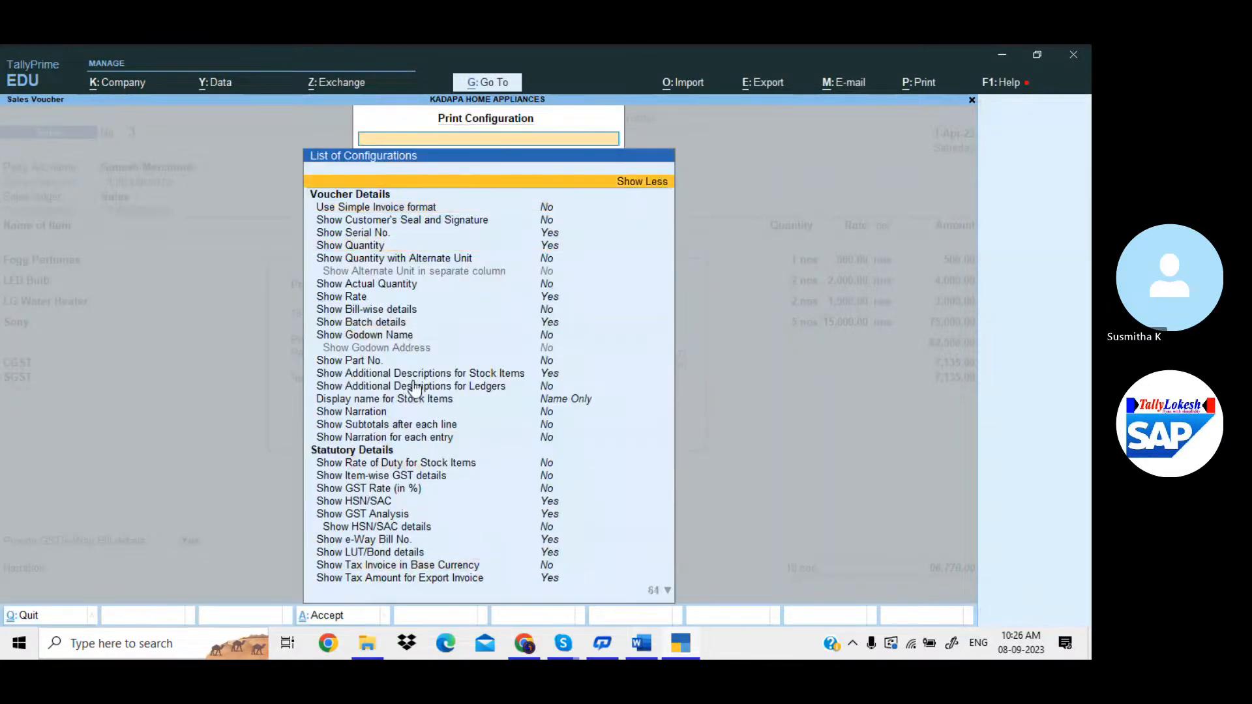
{"action": "key", "text": "Down"}
{"action": "key", "text": "Down"}
{"action": "key", "text": "Down"}
{"action": "key", "text": "Down"}
{"action": "key", "text": "Down"}
{"action": "key", "text": "Down"}
{"action": "key", "text": "Down"}
{"action": "key", "text": "Down"}
{"action": "key", "text": "Down"}
{"action": "key", "text": "Down"}
{"action": "key", "text": "Down"}
{"action": "key", "text": "Down"}
{"action": "key", "text": "Down"}
{"action": "key", "text": "Down"}
{"action": "key", "text": "Down"}
{"action": "key", "text": "Down"}
{"action": "key", "text": "Down"}
{"action": "key", "text": "Down"}
{"action": "key", "text": "Down"}
{"action": "key", "text": "Down"}
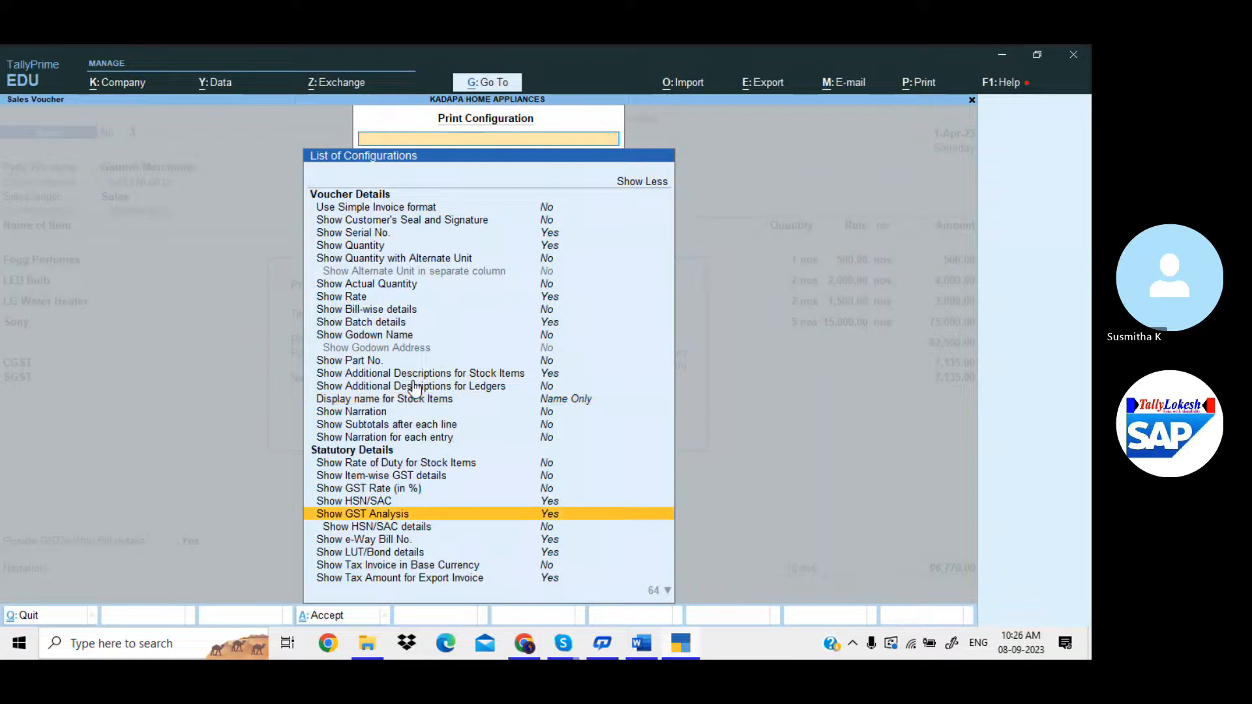
{"action": "key", "text": "Down"}
{"action": "key", "text": "Down"}
{"action": "key", "text": "Down"}
{"action": "key", "text": "Down"}
{"action": "key", "text": "Down"}
{"action": "key", "text": "Down"}
{"action": "key", "text": "Down"}
{"action": "key", "text": "Down"}
{"action": "key", "text": "Down"}
{"action": "key", "text": "Down"}
{"action": "key", "text": "Down"}
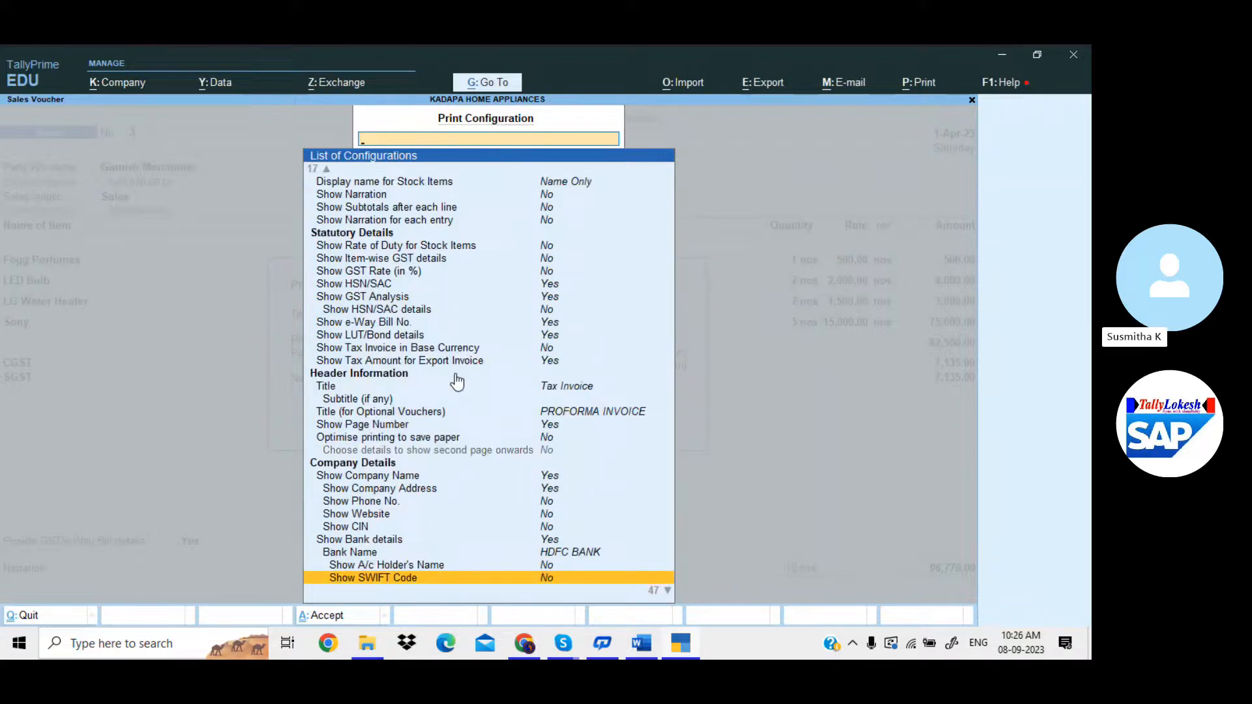
{"action": "key", "text": "Up"}
{"action": "key", "text": "Up"}
{"action": "key", "text": "Up"}
{"action": "key", "text": "Up"}
{"action": "key", "text": "Up"}
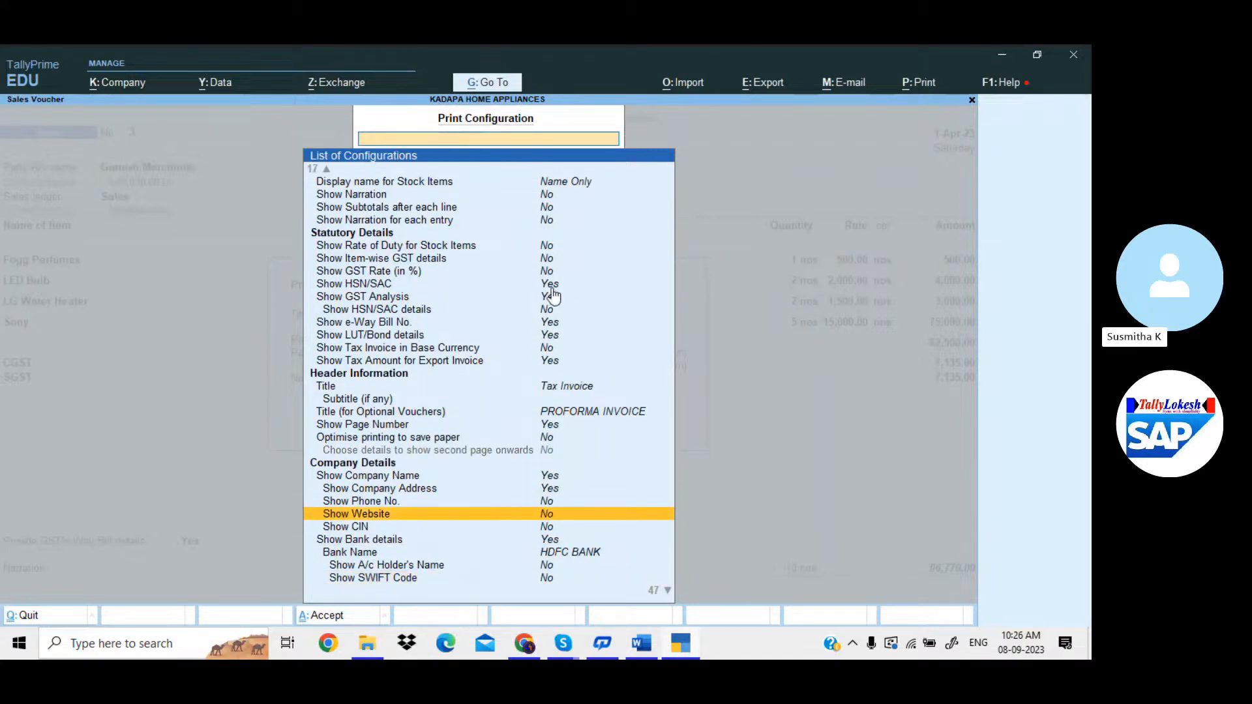
{"action": "left_click", "coordinate": [551, 289]}
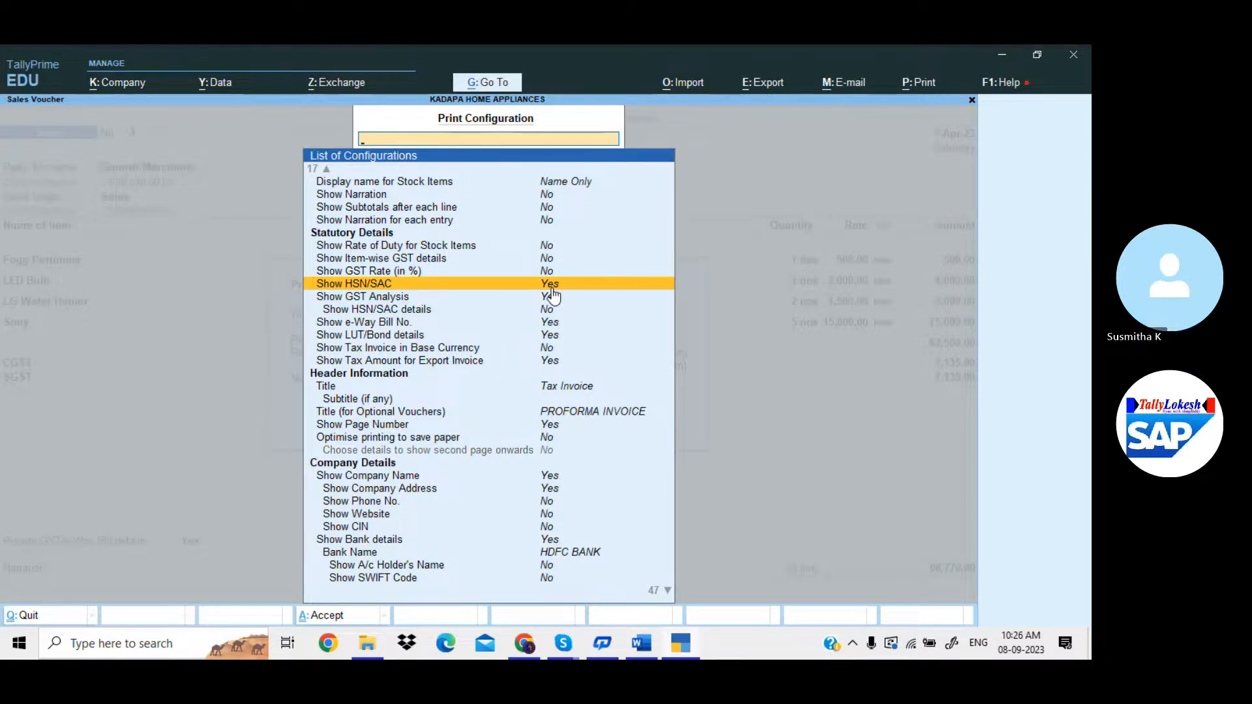
{"action": "key", "text": "Return"}
{"action": "key", "text": "Return"}
Set Show Consignee details to No.
{"action": "key", "text": "Down"}
{"action": "key", "text": "Down"}
{"action": "key", "text": "Down"}
{"action": "key", "text": "Down"}
{"action": "key", "text": "Down"}
{"action": "key", "text": "Down"}
{"action": "key", "text": "Down"}
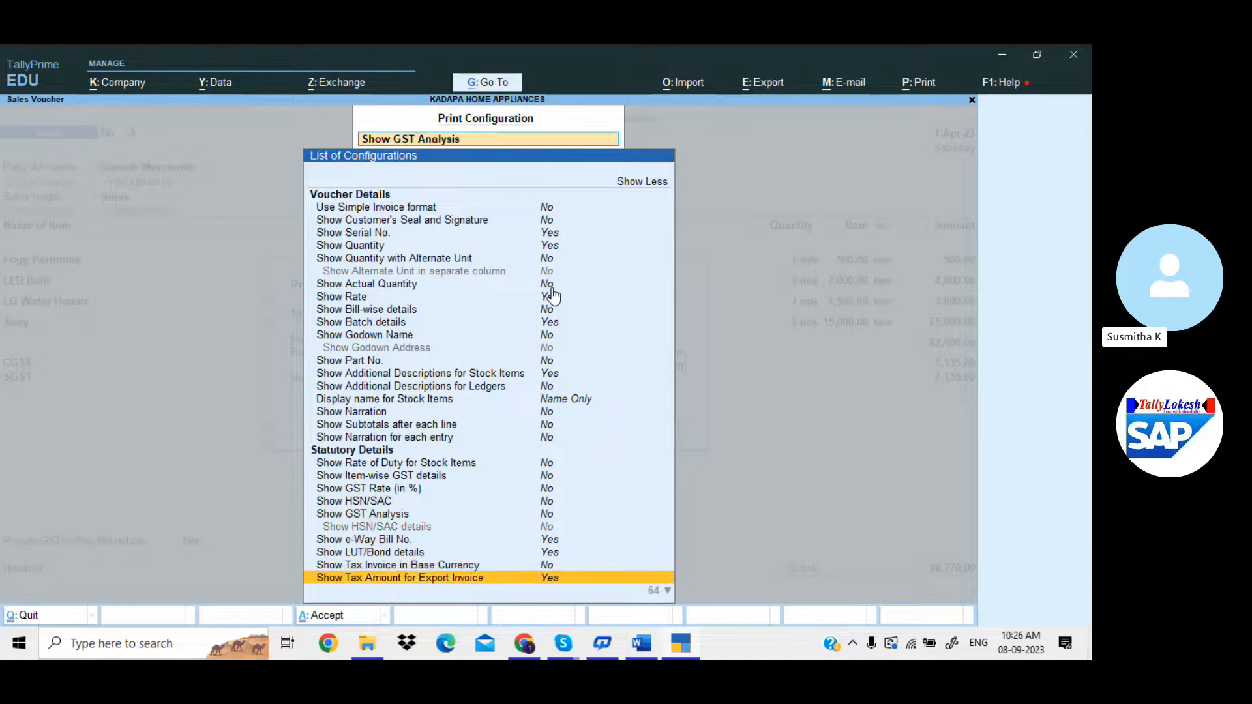
{"action": "key", "text": "Down"}
{"action": "key", "text": "Down"}
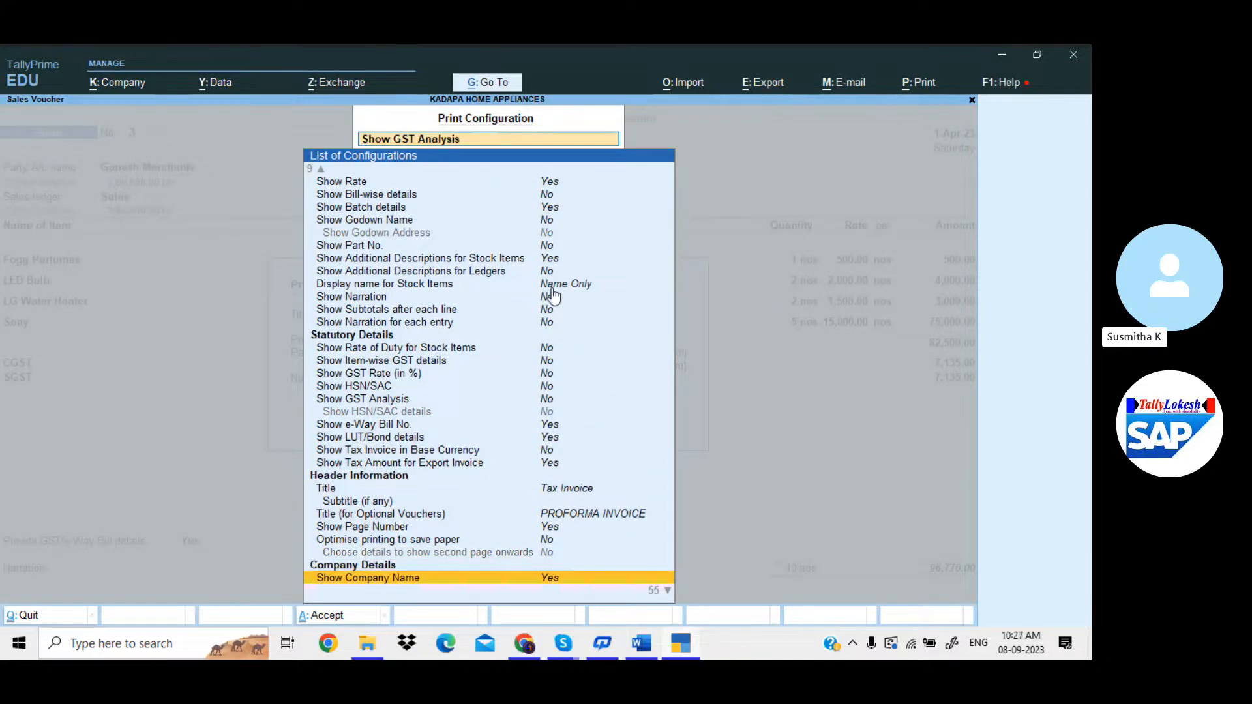
{"action": "key", "text": "Down"}
{"action": "key", "text": "Down"}
{"action": "key", "text": "Down"}
{"action": "key", "text": "Down"}
{"action": "key", "text": "Down"}
{"action": "key", "text": "Down"}
{"action": "key", "text": "Down"}
{"action": "key", "text": "Down"}
{"action": "key", "text": "Down"}
{"action": "key", "text": "Down"}
{"action": "key", "text": "Down"}
{"action": "key", "text": "Down"}
{"action": "key", "text": "Down"}
{"action": "key", "text": "Down"}
{"action": "key", "text": "Down"}
{"action": "key", "text": "Down"}
{"action": "key", "text": "Down"}
{"action": "key", "text": "Down"}
{"action": "key", "text": "Down"}
{"action": "key", "text": "Down"}
{"action": "key", "text": "Down"}
{"action": "key", "text": "Down"}
{"action": "key", "text": "Down"}
{"action": "key", "text": "Down"}
{"action": "key", "text": "Down"}
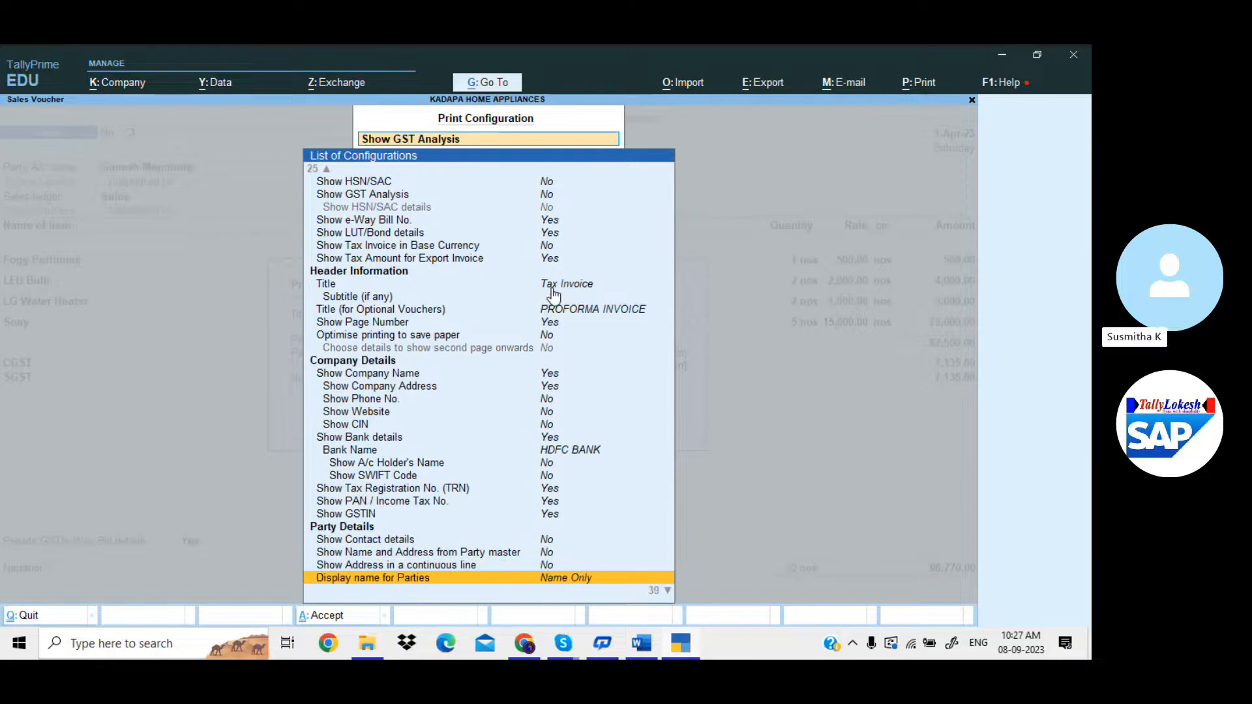
{"action": "key", "text": "Up"}
{"action": "key", "text": "Up"}
{"action": "key", "text": "Up"}
{"action": "key", "text": "Up"}
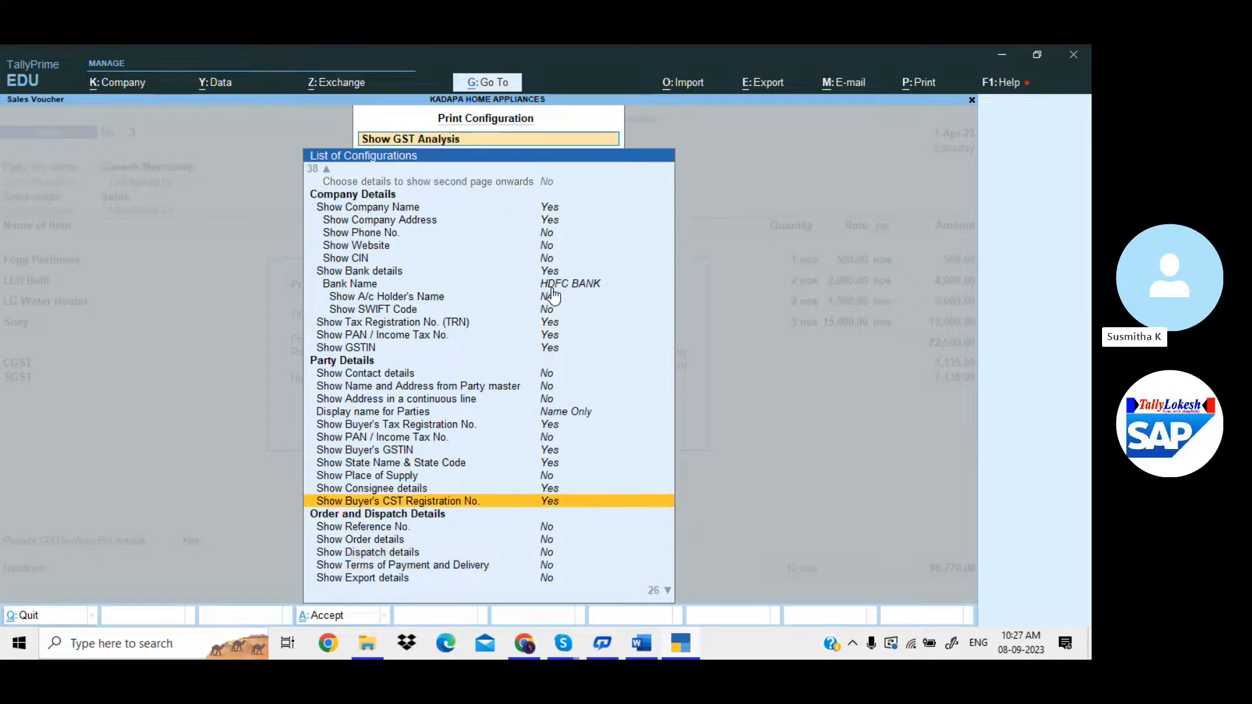
{"action": "key", "text": "Up"}
{"action": "key", "text": "Return"}
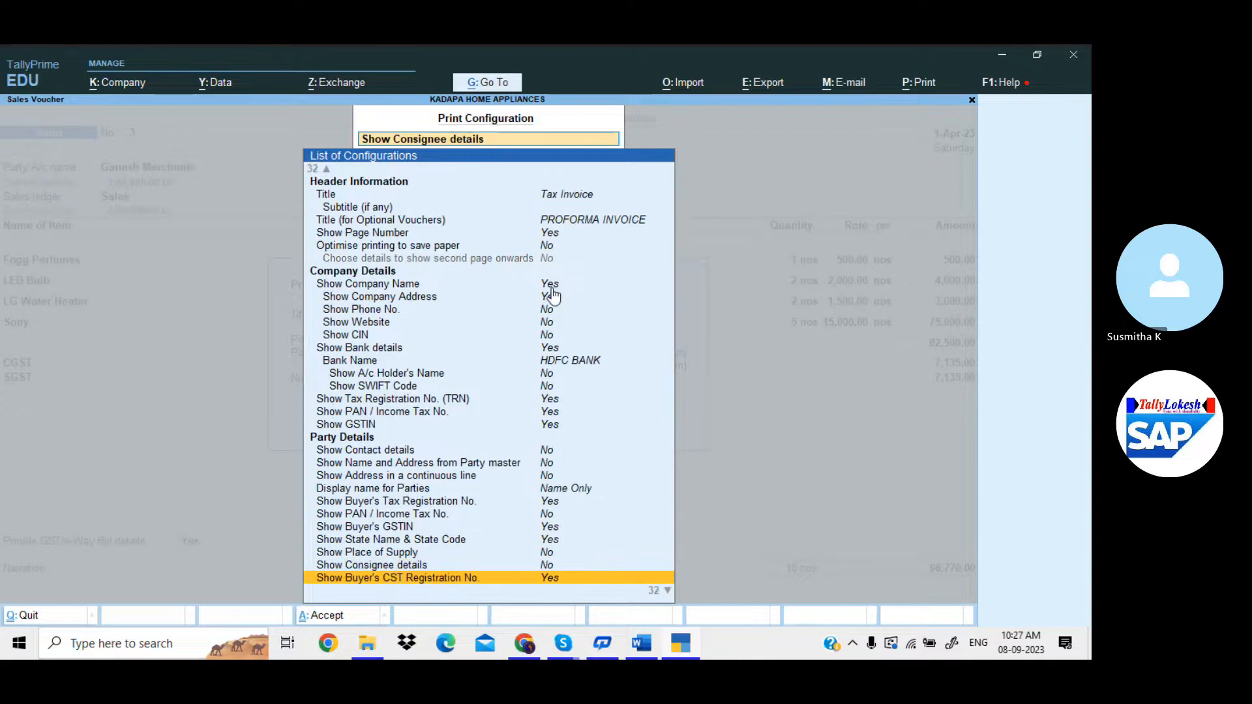
Enter 8 as the normal invoice height under Printer Settings.
{"action": "key", "text": "Down"}
{"action": "key", "text": "Down"}
{"action": "key", "text": "Down"}
{"action": "key", "text": "Down"}
{"action": "key", "text": "Down"}
{"action": "key", "text": "Down"}
{"action": "key", "text": "Down"}
{"action": "key", "text": "Down"}
{"action": "key", "text": "Down"}
{"action": "key", "text": "Down"}
{"action": "key", "text": "Down"}
{"action": "key", "text": "Down"}
{"action": "key", "text": "Down"}
{"action": "key", "text": "Down"}
{"action": "key", "text": "Down"}
{"action": "key", "text": "Down"}
{"action": "key", "text": "Down"}
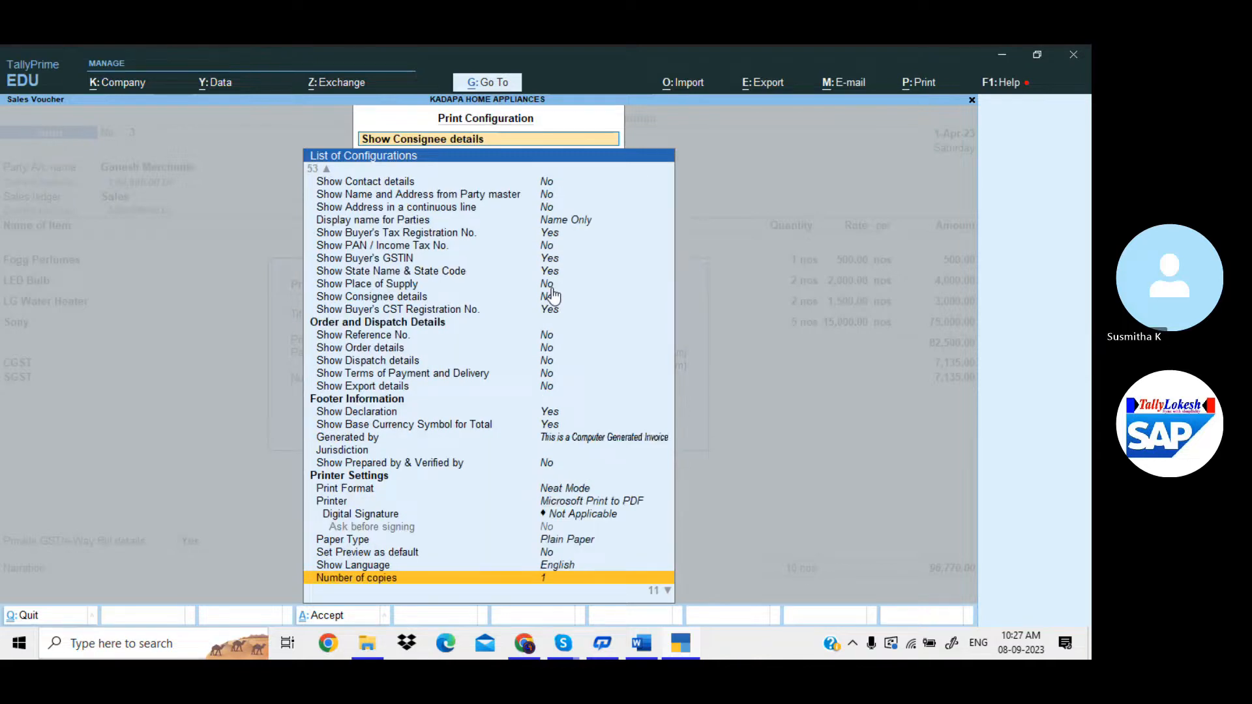
{"action": "key", "text": "Down"}
{"action": "key", "text": "Down"}
{"action": "key", "text": "Down"}
{"action": "key", "text": "Down"}
{"action": "key", "text": "Down"}
{"action": "key", "text": "Down"}
{"action": "key", "text": "Down"}
{"action": "key", "text": "Down"}
{"action": "key", "text": "Down"}
{"action": "key", "text": "Down"}
{"action": "key", "text": "Up"}
{"action": "key", "text": "Up"}
{"action": "key", "text": "Up"}
{"action": "key", "text": "Up"}
{"action": "key", "text": "Up"}
{"action": "key", "text": "Up"}
{"action": "key", "text": "Up"}
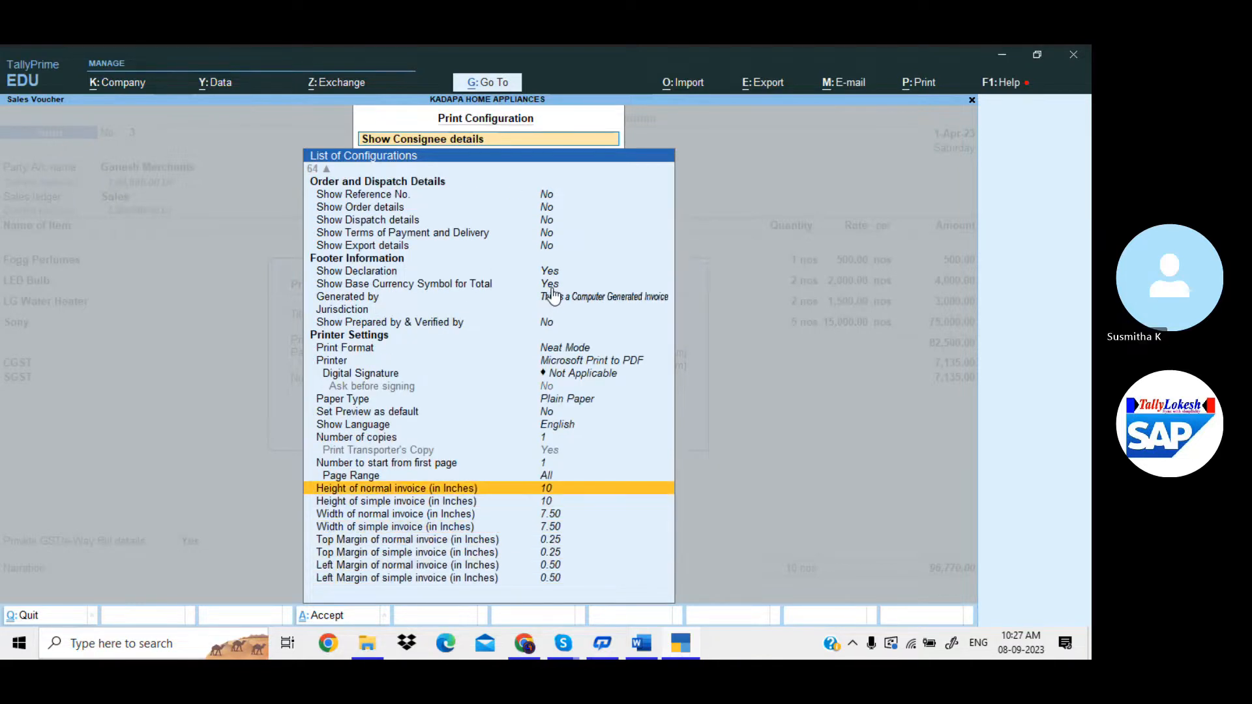
{"action": "key", "text": "Return"}
{"action": "type", "text": "8"}
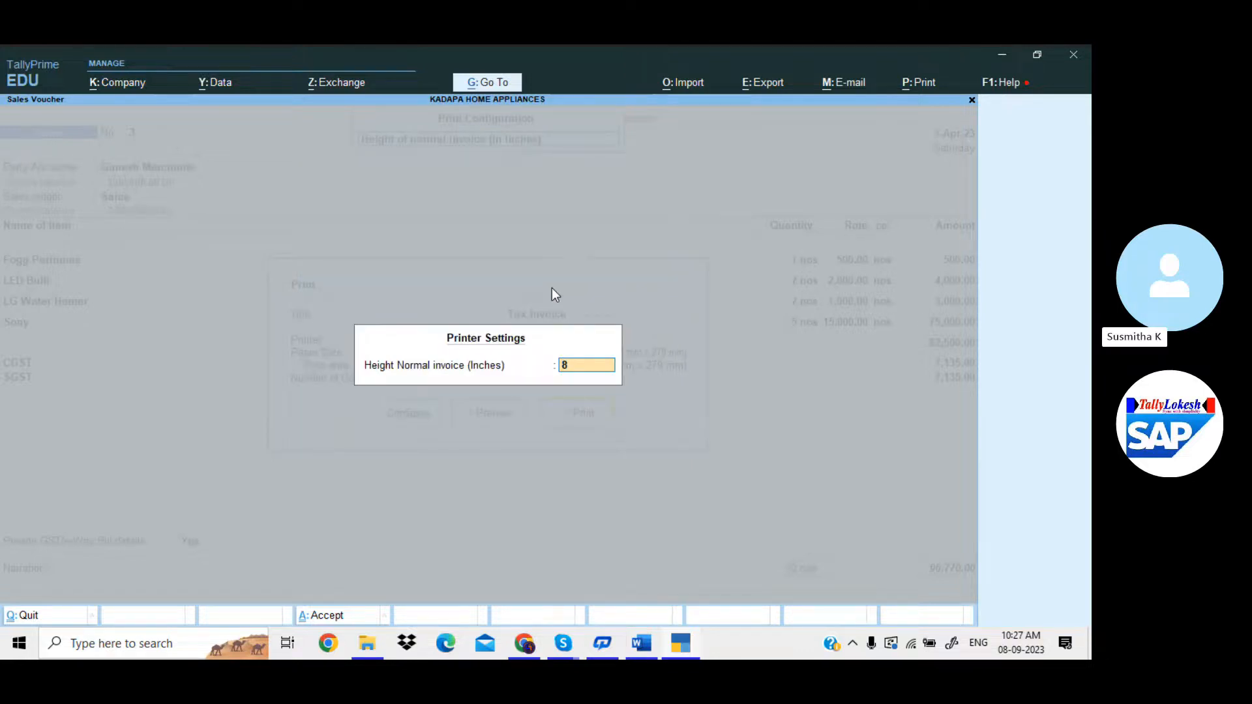
Make normal and simple invoice heights 8 inches and widths 6 inches, and accept.
{"action": "key", "text": "Return"}
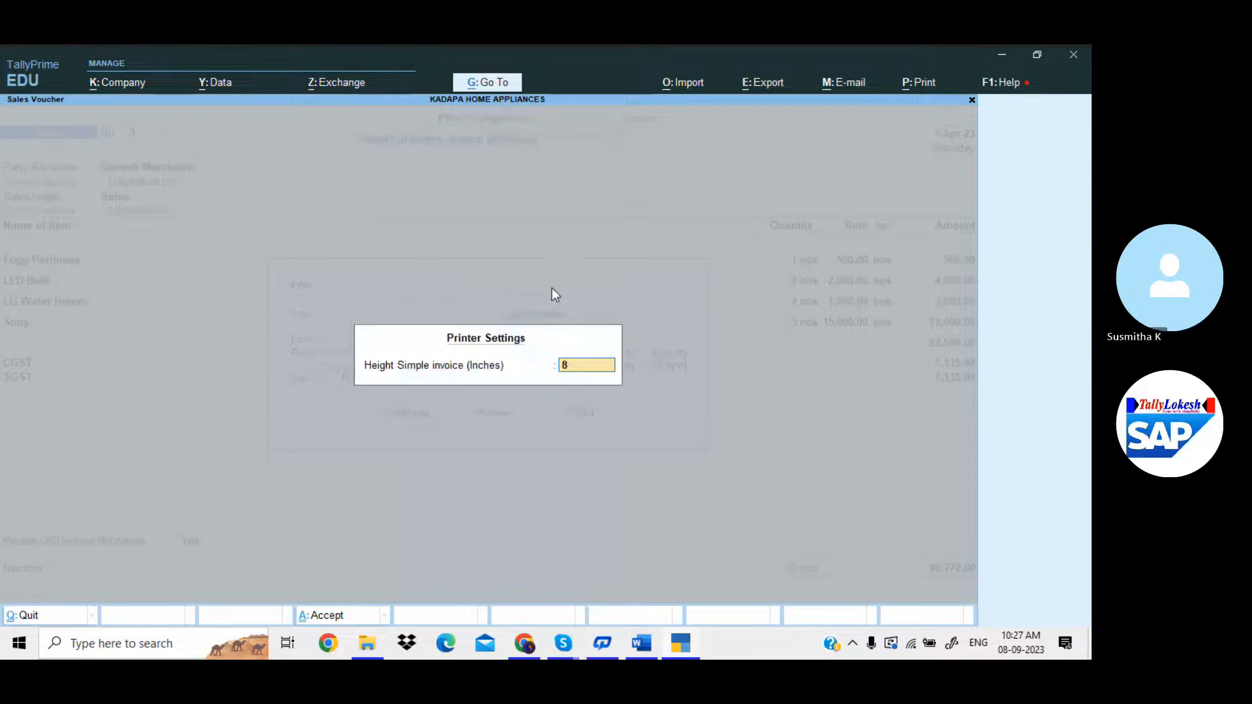
{"action": "key", "text": "Return"}
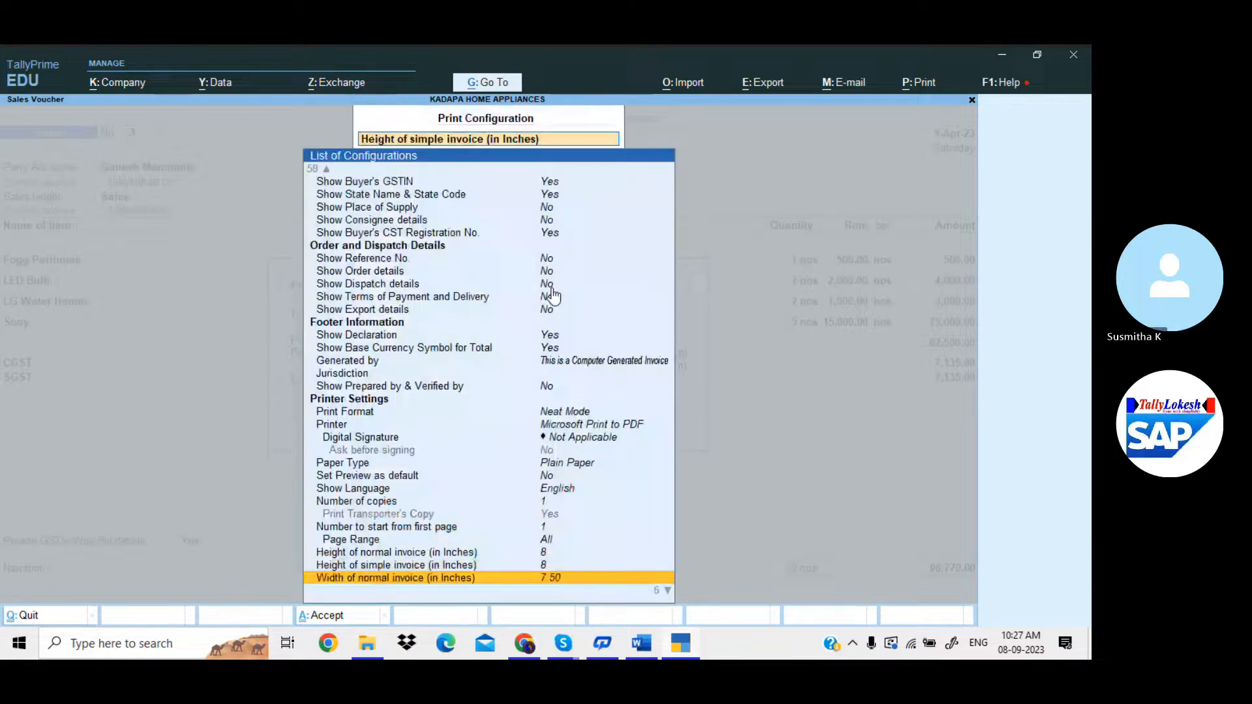
{"action": "key", "text": "Return"}
{"action": "type", "text": "6"}
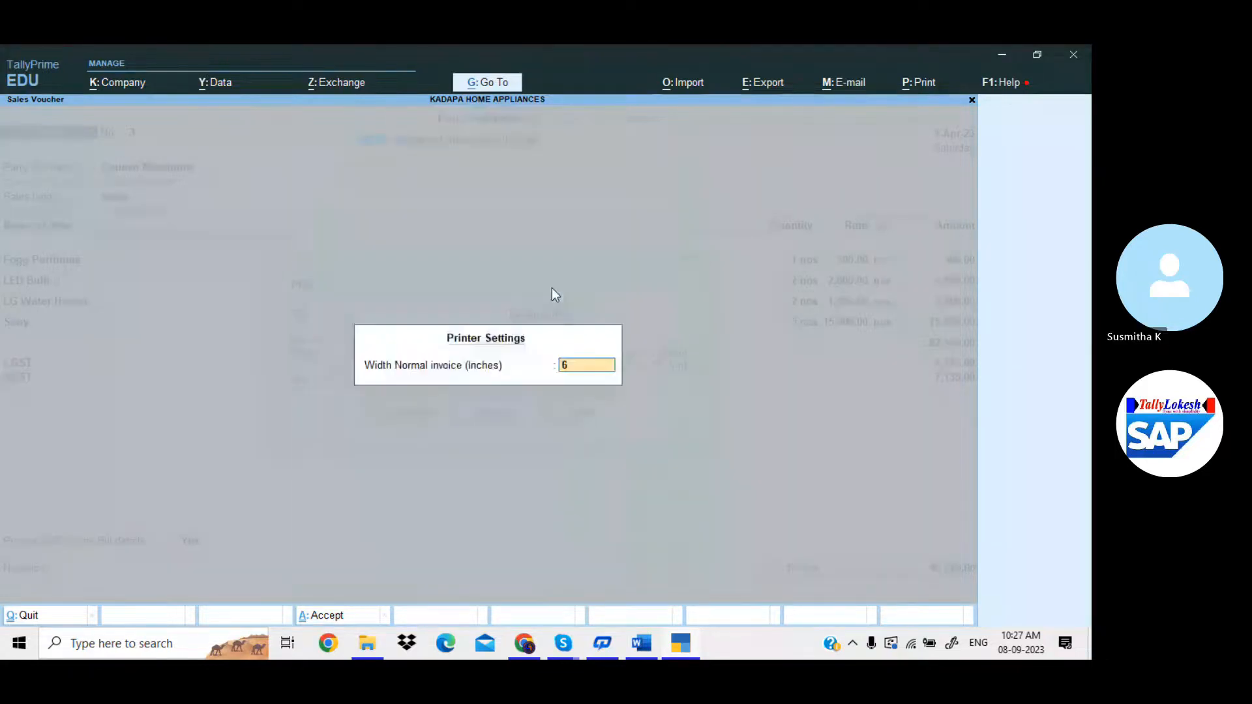
{"action": "key", "text": "Return"}
{"action": "key", "text": "Return"}
{"action": "type", "text": "6"}
{"action": "key", "text": "Return"}
{"action": "key", "text": "ctrl+a"}
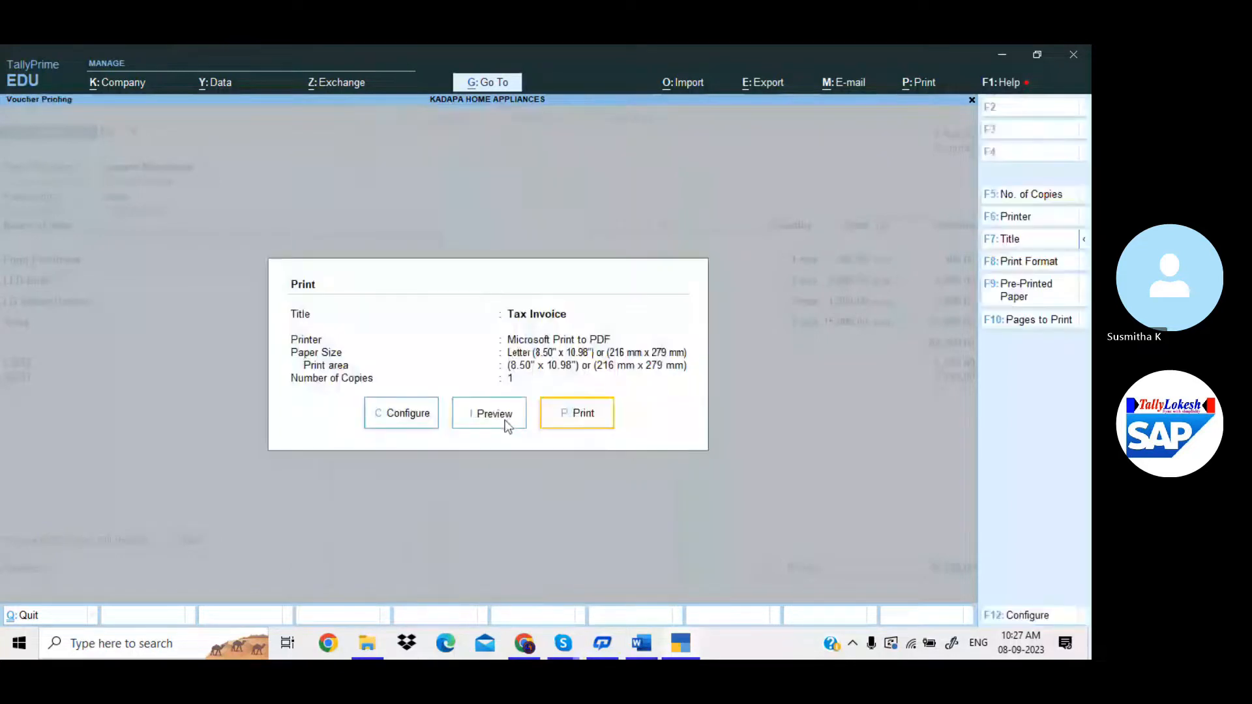
Preview the 8x6 Tax Invoice zoomed in, scroll through it, then close the preview.
{"action": "left_click", "coordinate": [505, 420]}
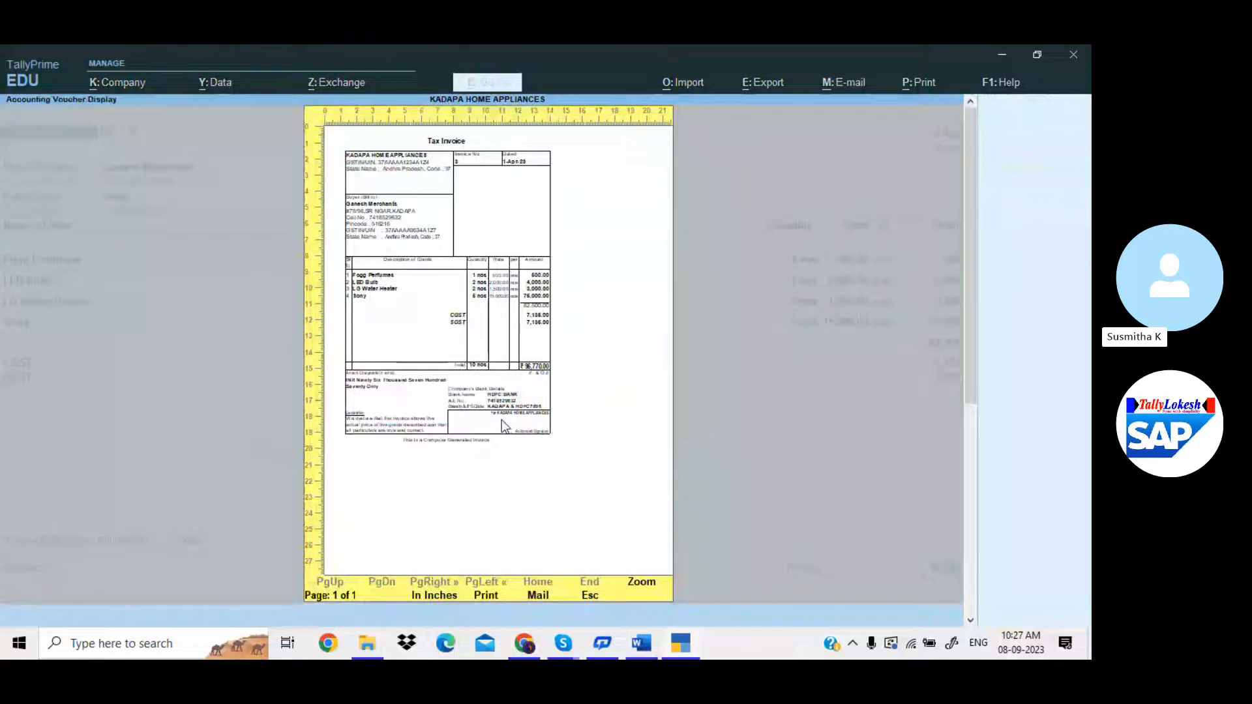
{"action": "left_click", "coordinate": [505, 427]}
{"action": "scroll", "coordinate": [503, 423], "scroll_direction": "down", "scroll_amount": 5}
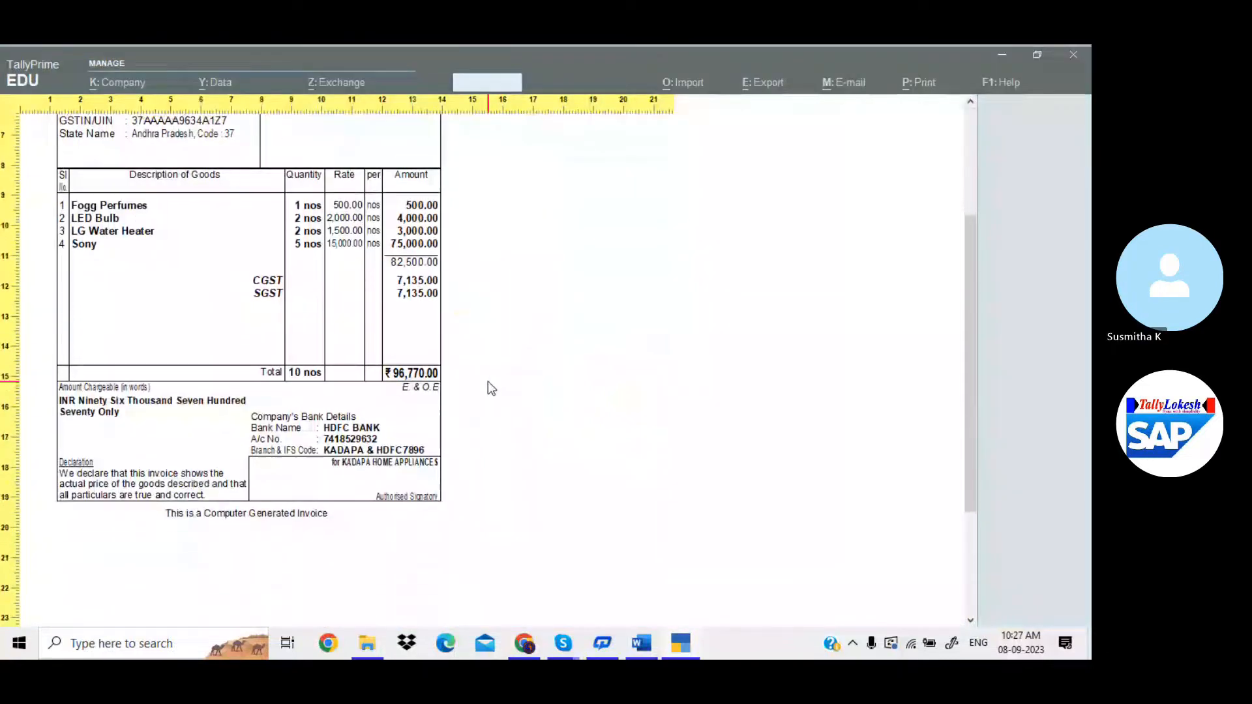
{"action": "scroll", "coordinate": [489, 384], "scroll_direction": "down", "scroll_amount": 5}
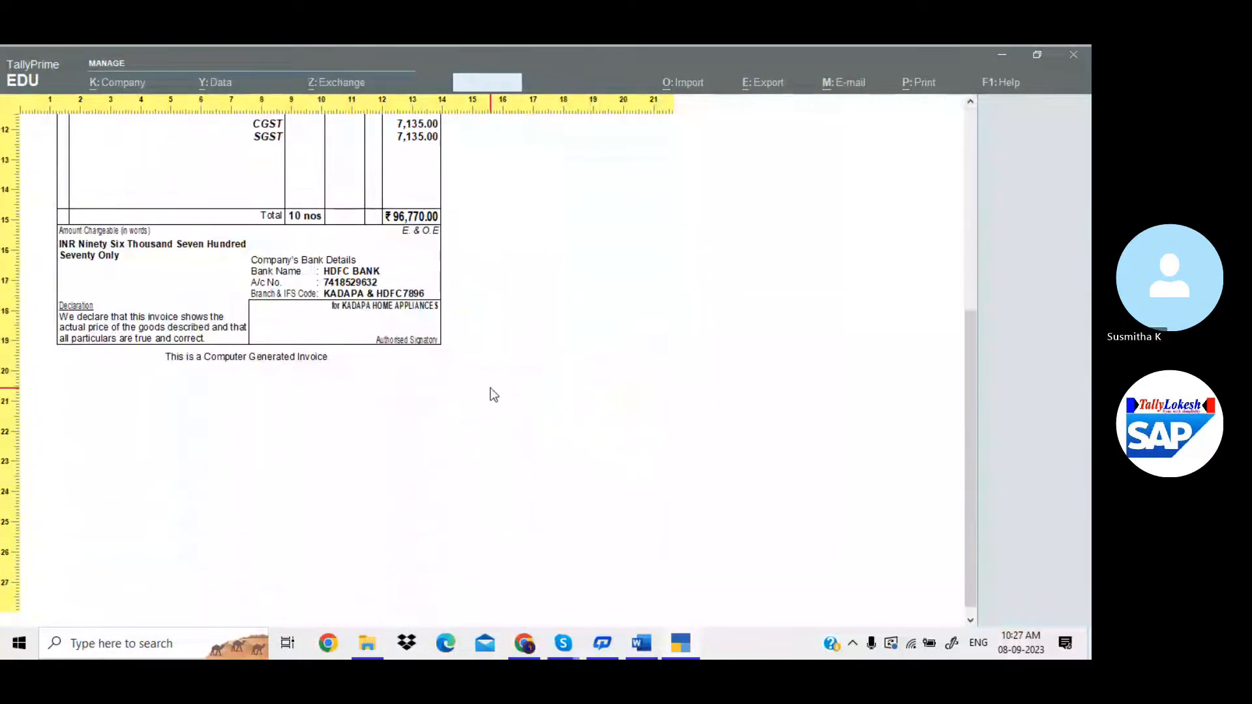
{"action": "scroll", "coordinate": [493, 395], "scroll_direction": "up", "scroll_amount": 7}
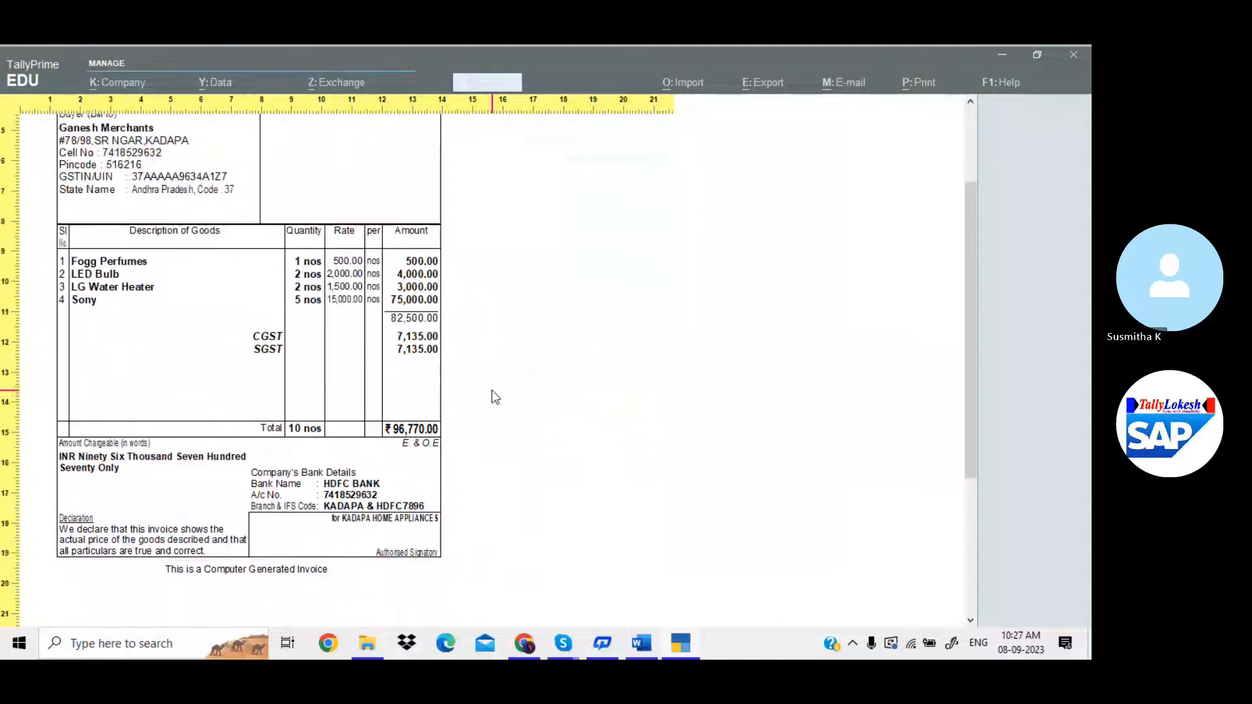
{"action": "scroll", "coordinate": [492, 390], "scroll_direction": "up", "scroll_amount": 2}
{"action": "left_click", "coordinate": [462, 391]}
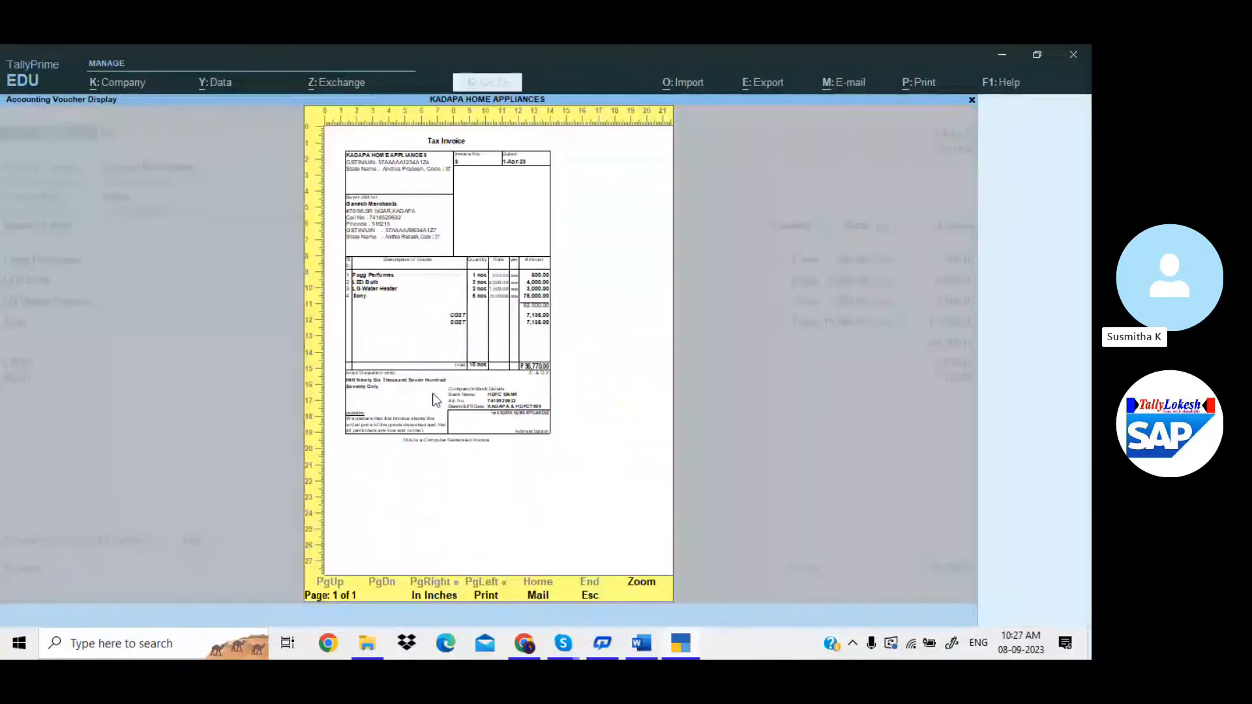
{"action": "key", "text": "Escape"}
Reopen the full configuration list and set both invoice heights to 12 inches.
{"action": "left_click", "coordinate": [436, 410]}
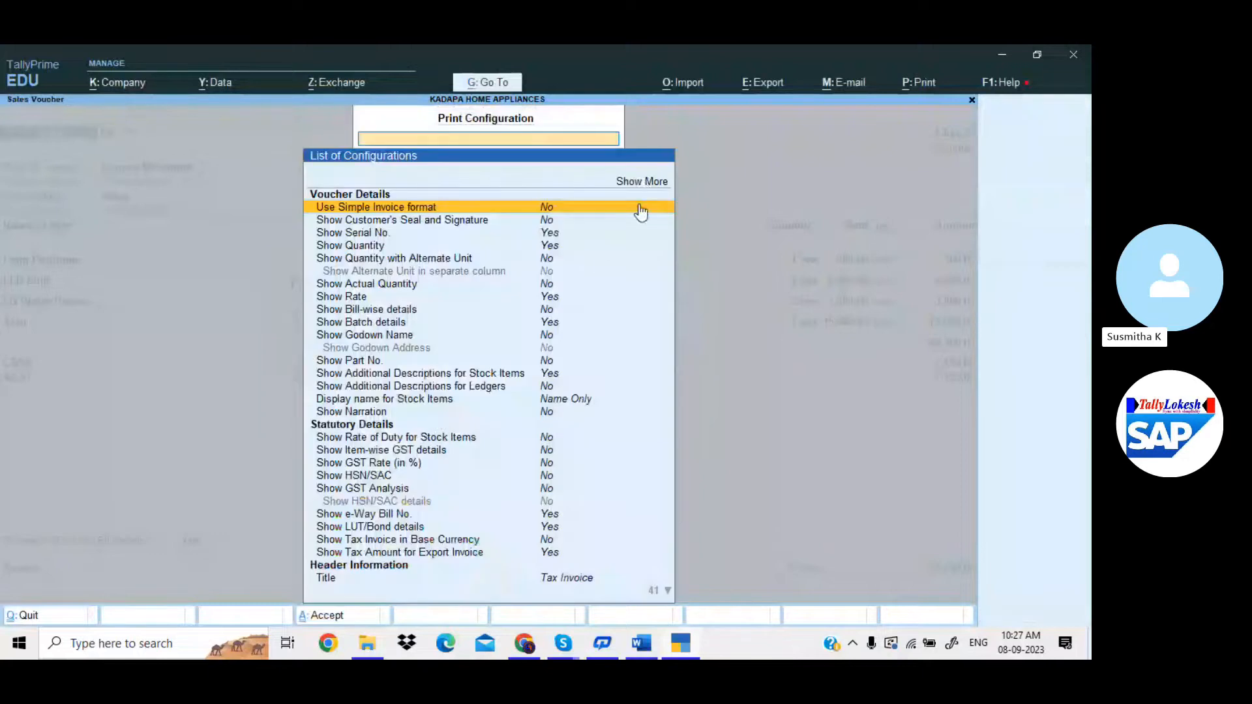
{"action": "left_click", "coordinate": [642, 181]}
{"action": "key", "text": "Down"}
{"action": "key", "text": "Down"}
{"action": "key", "text": "Down"}
{"action": "key", "text": "Down"}
{"action": "key", "text": "Down"}
{"action": "key", "text": "Down"}
{"action": "key", "text": "Down"}
{"action": "key", "text": "Down"}
{"action": "key", "text": "Down"}
{"action": "key", "text": "Down"}
{"action": "key", "text": "Down"}
{"action": "key", "text": "Down"}
{"action": "key", "text": "Down"}
{"action": "key", "text": "Down"}
{"action": "key", "text": "Down"}
{"action": "key", "text": "Down"}
{"action": "key", "text": "Down"}
{"action": "key", "text": "Down"}
{"action": "key", "text": "Down"}
{"action": "key", "text": "Down"}
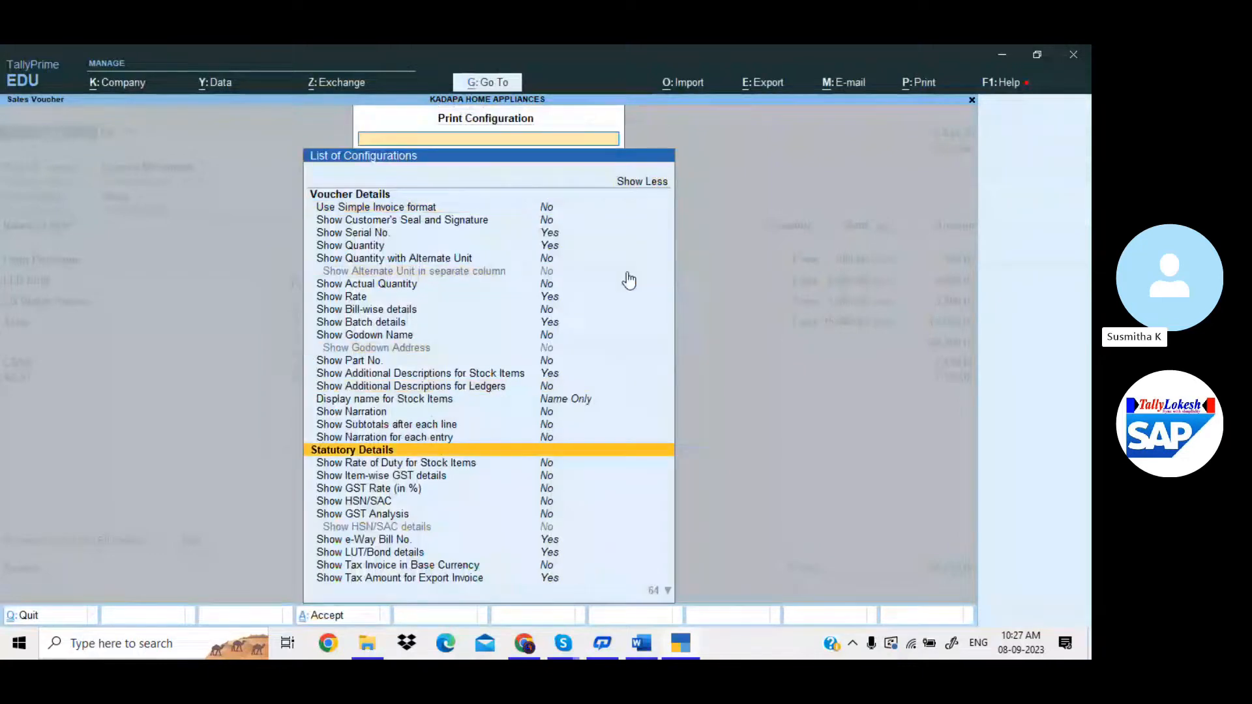
{"action": "key", "text": "Down"}
{"action": "key", "text": "Down"}
{"action": "key", "text": "Down"}
{"action": "key", "text": "Down"}
{"action": "key", "text": "Down"}
{"action": "key", "text": "Down"}
{"action": "key", "text": "Down"}
{"action": "key", "text": "Down"}
{"action": "key", "text": "Down"}
{"action": "key", "text": "Down"}
{"action": "key", "text": "Down"}
{"action": "key", "text": "Down"}
{"action": "key", "text": "Down"}
{"action": "key", "text": "Down"}
{"action": "key", "text": "Down"}
{"action": "key", "text": "Down"}
{"action": "key", "text": "Down"}
{"action": "key", "text": "Down"}
{"action": "key", "text": "Down"}
{"action": "key", "text": "Down"}
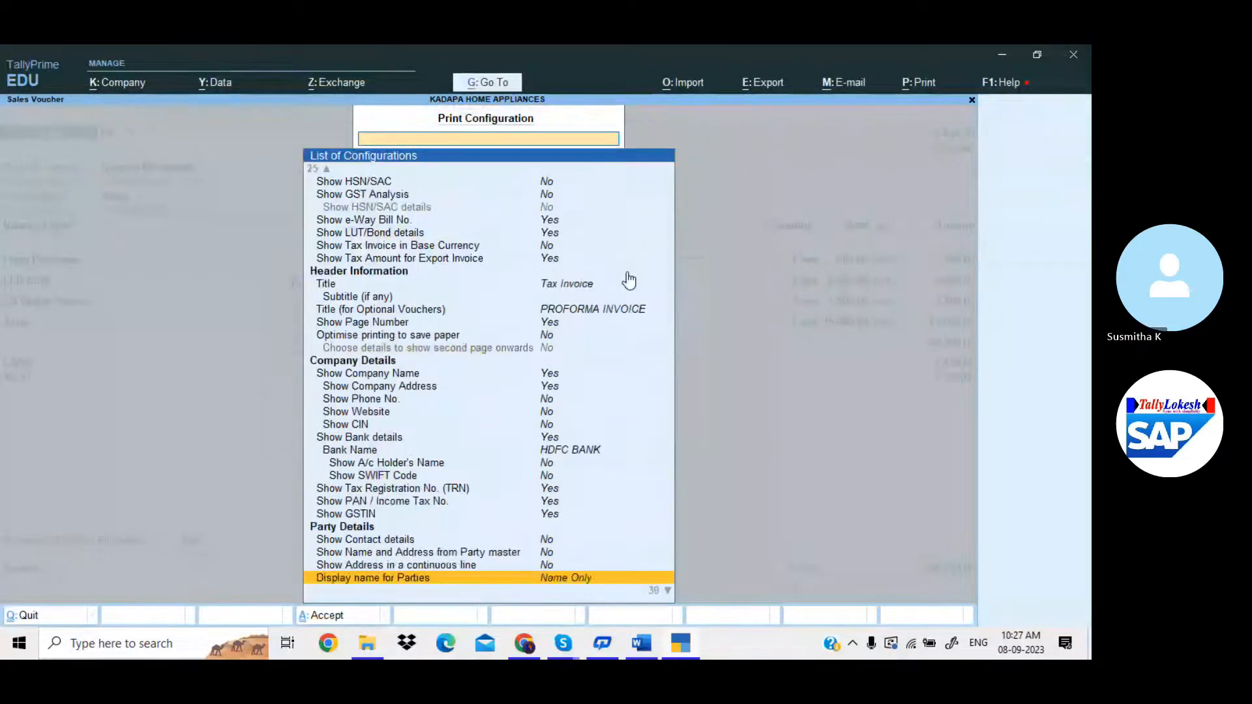
{"action": "key", "text": "Down"}
{"action": "key", "text": "Down"}
{"action": "key", "text": "Down"}
{"action": "key", "text": "Down"}
{"action": "key", "text": "Up"}
{"action": "key", "text": "Up"}
{"action": "key", "text": "Up"}
{"action": "key", "text": "Up"}
{"action": "key", "text": "Up"}
{"action": "key", "text": "Up"}
{"action": "key", "text": "Up"}
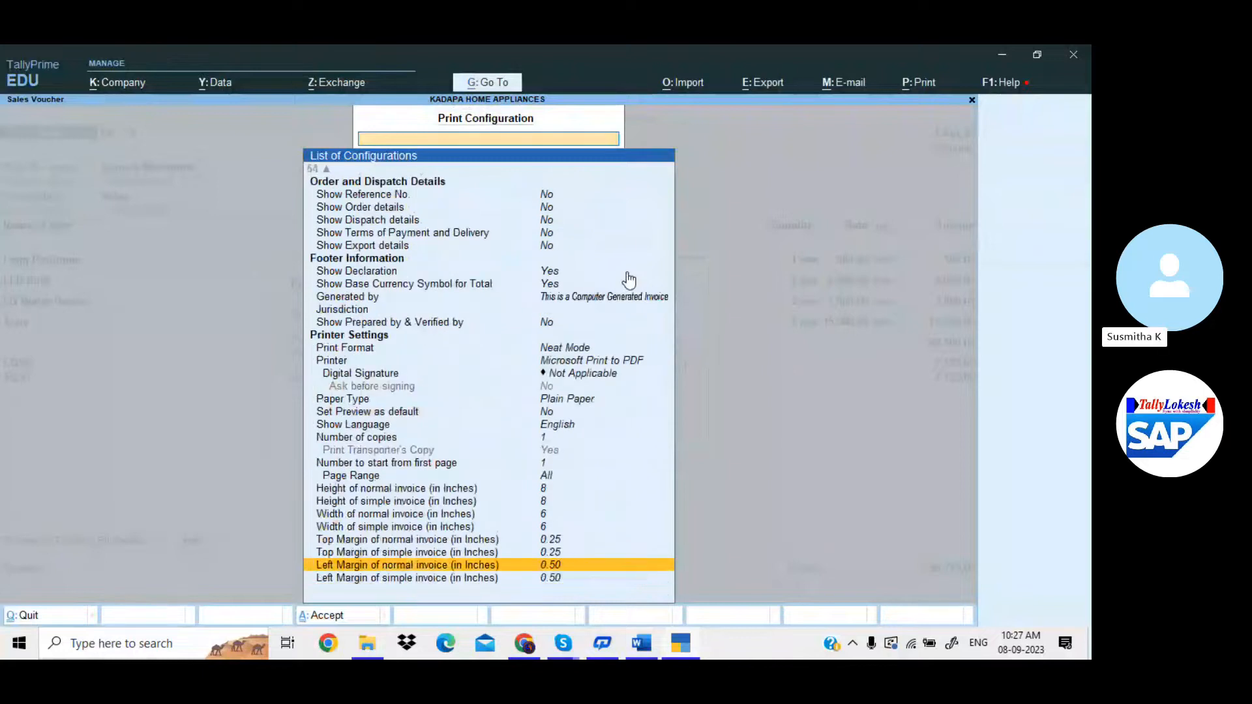
{"action": "key", "text": "Return"}
{"action": "type", "text": "12"}
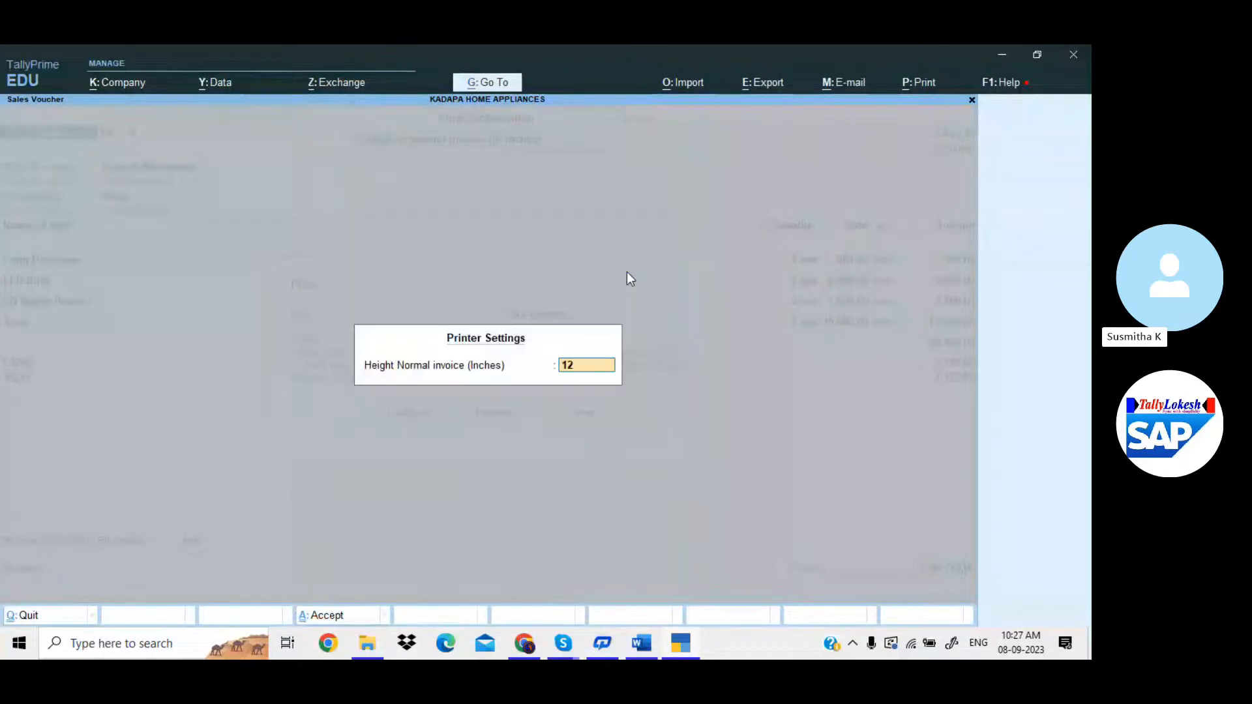
{"action": "key", "text": "Return"}
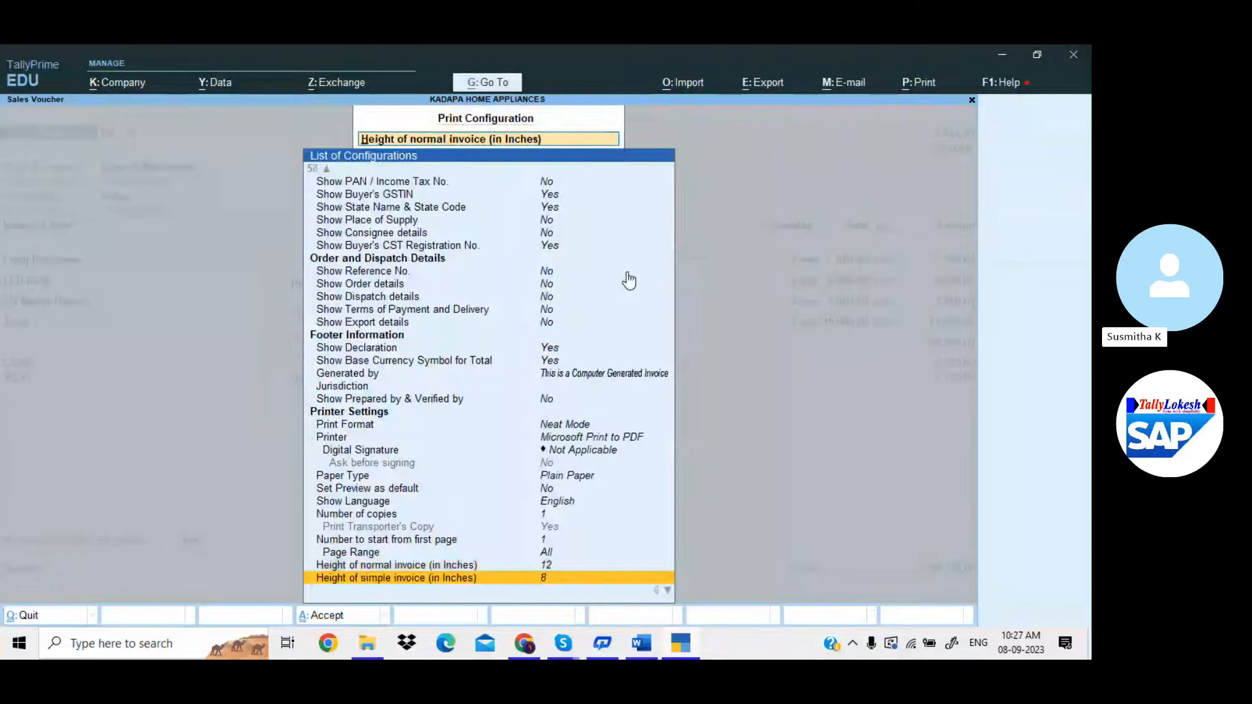
{"action": "key", "text": "Return"}
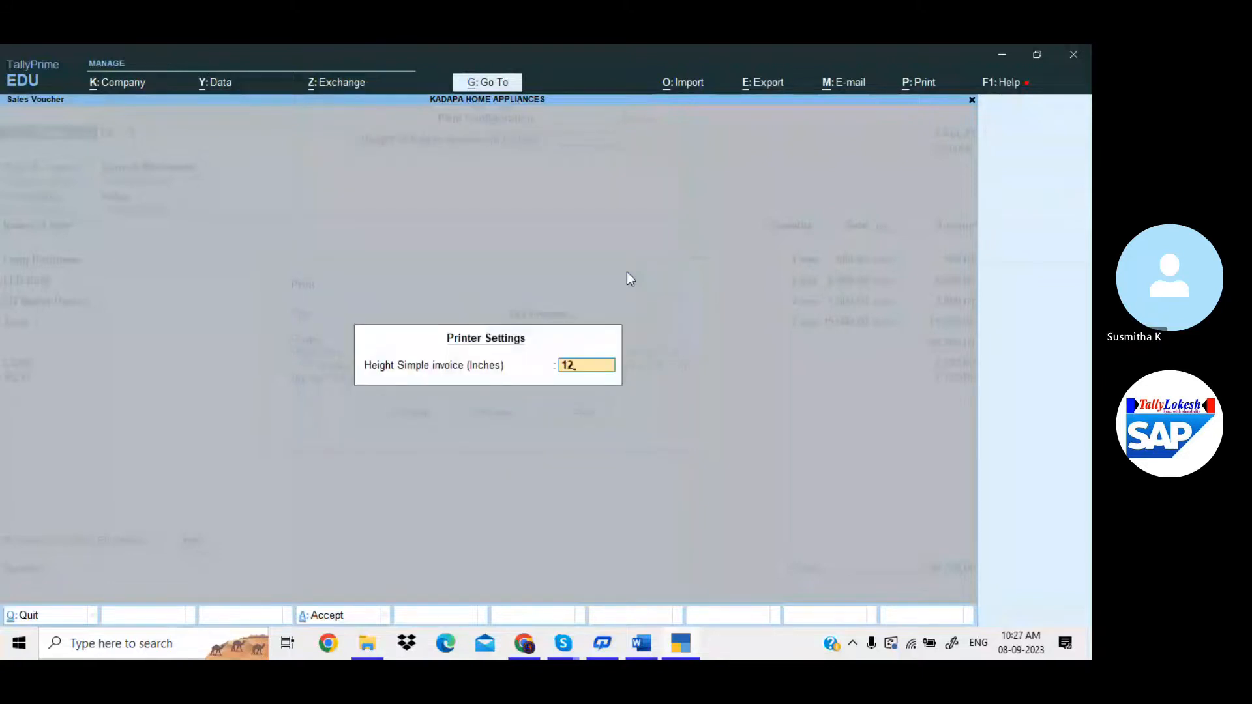
{"action": "key", "text": "Return"}
{"action": "key", "text": "Return"}
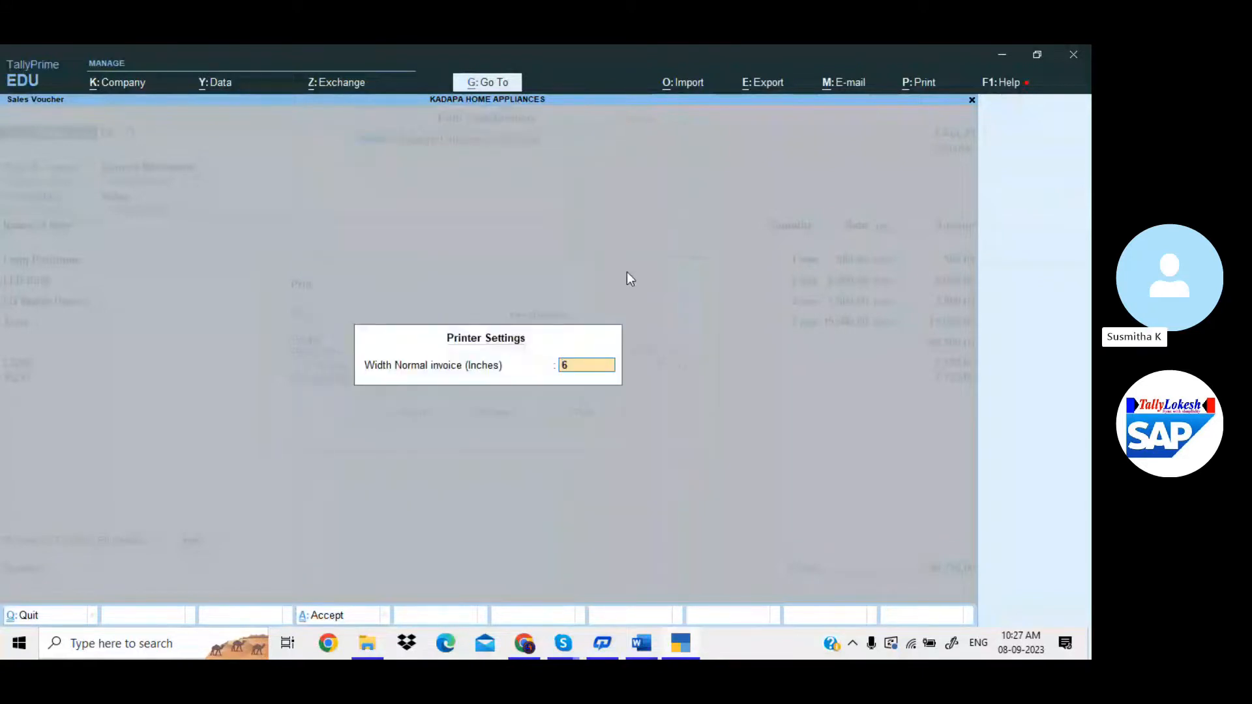
Set both normal and simple invoice widths to 8 inches and accept.
{"action": "key", "text": "BackSpace"}
{"action": "type", "text": "8"}
{"action": "key", "text": "Return"}
{"action": "key", "text": "Return"}
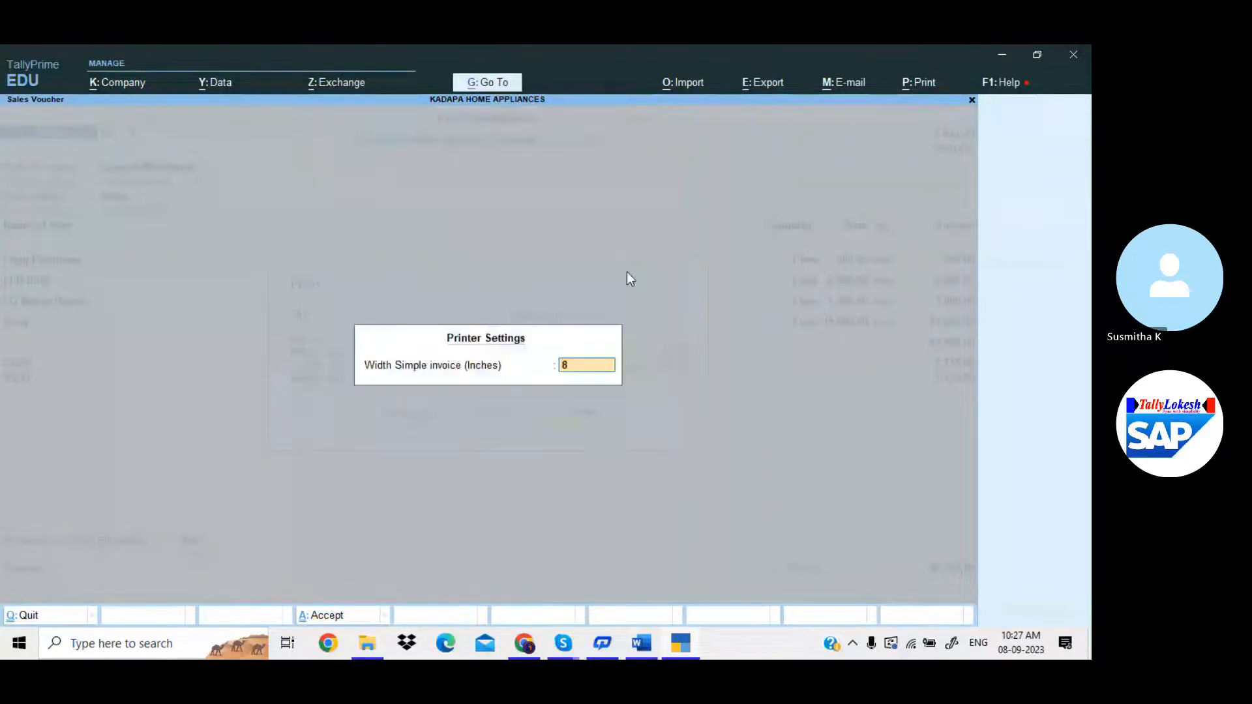
{"action": "key", "text": "Return"}
{"action": "key", "text": "ctrl+a"}
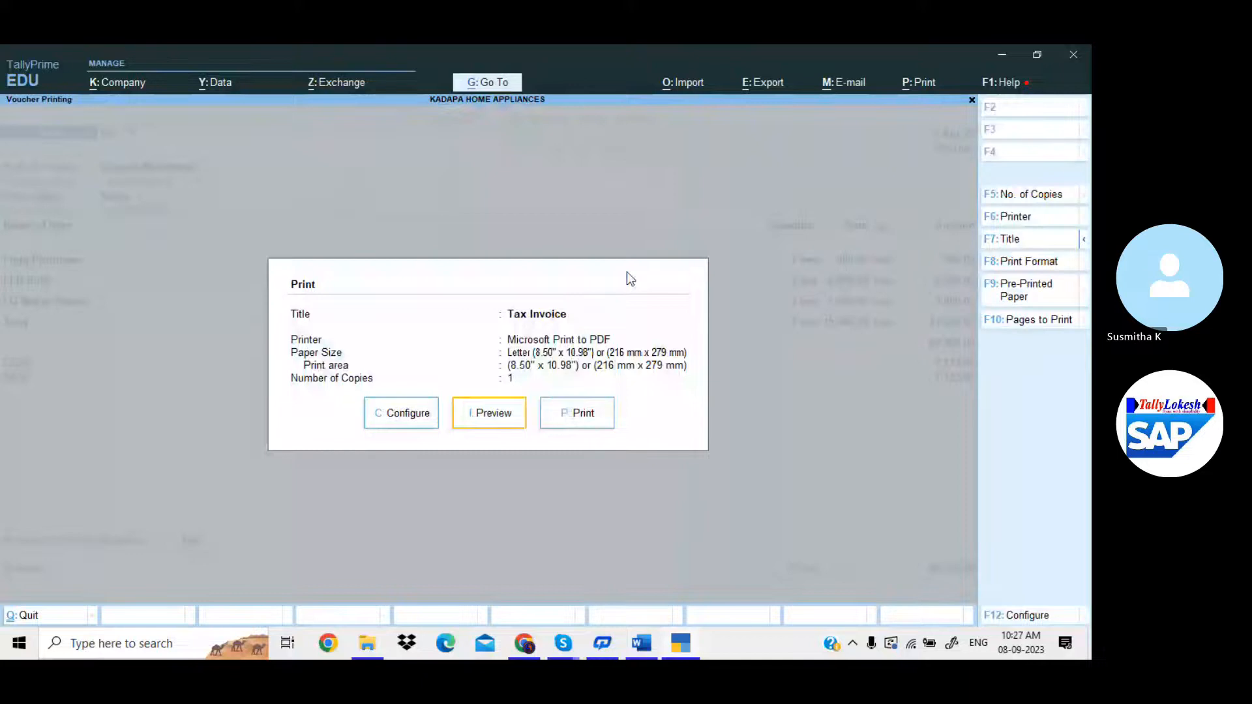
Preview the 12x8 Tax Invoice zoomed in, scroll to the Declaration and back, then close it.
{"action": "key", "text": "i"}
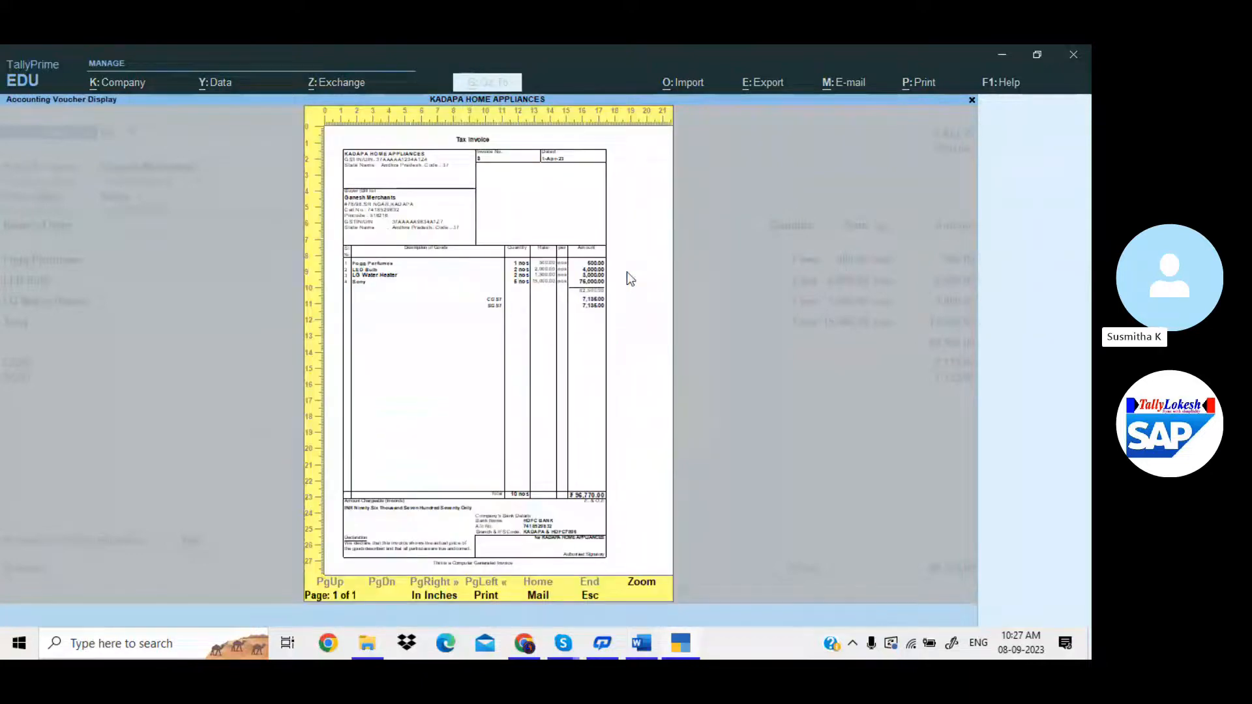
{"action": "key", "text": "Return"}
{"action": "scroll", "coordinate": [319, 333], "scroll_direction": "down", "scroll_amount": 5}
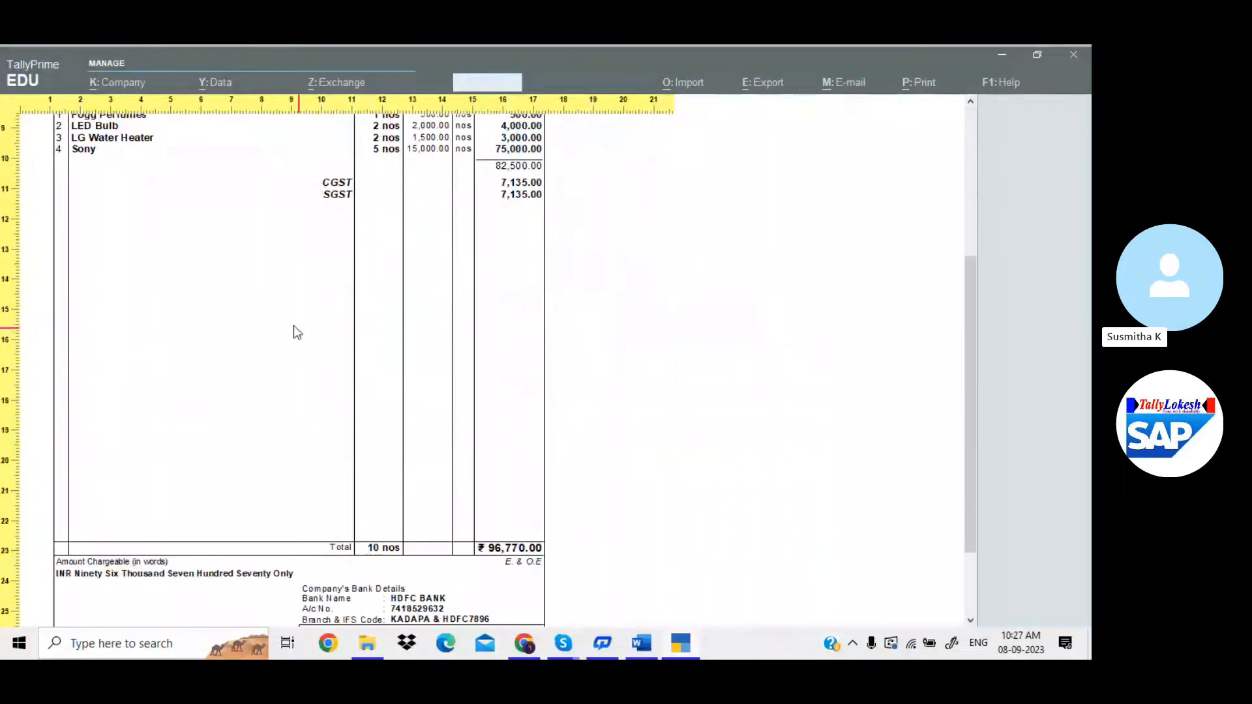
{"action": "scroll", "coordinate": [265, 334], "scroll_direction": "down", "scroll_amount": 3}
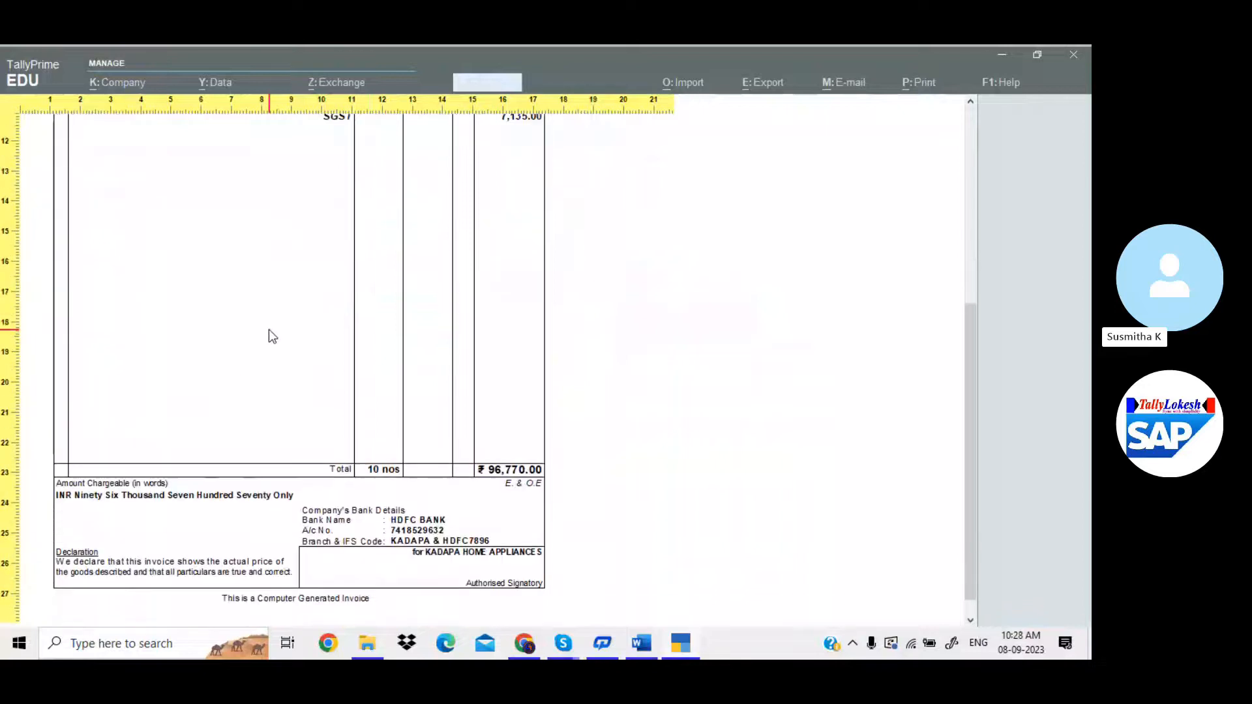
{"action": "scroll", "coordinate": [331, 329], "scroll_direction": "down", "scroll_amount": 1}
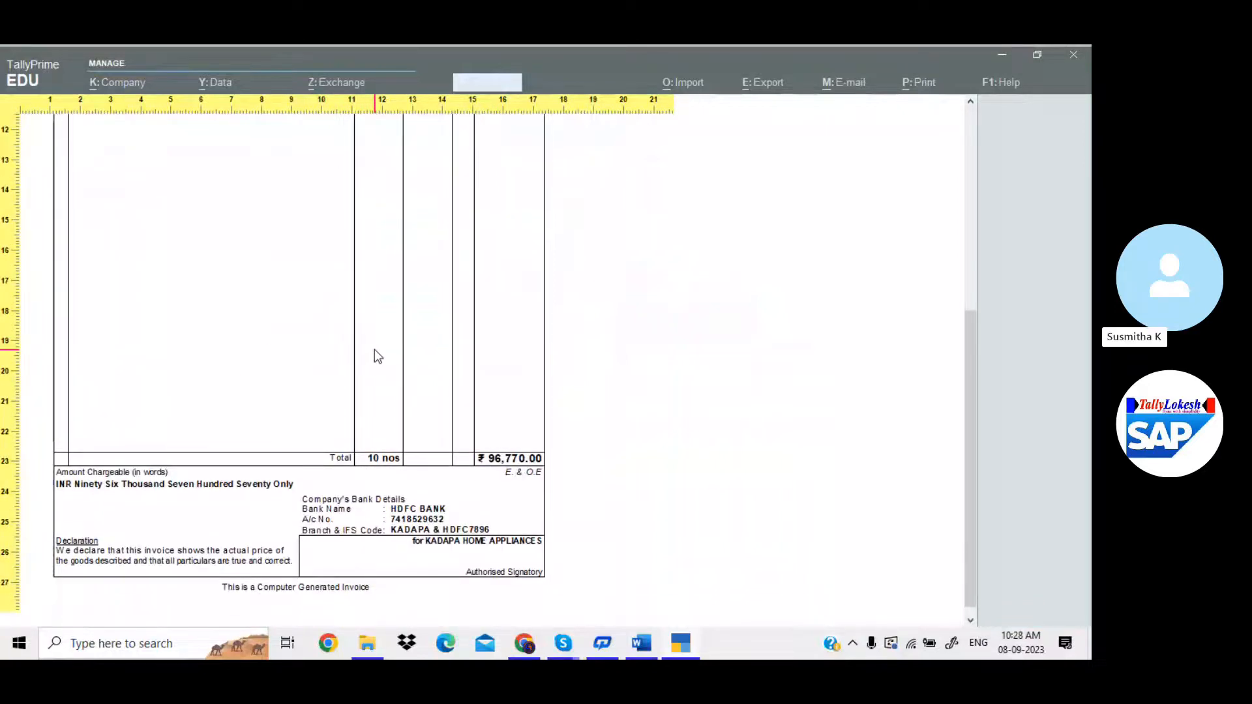
{"action": "scroll", "coordinate": [374, 350], "scroll_direction": "up", "scroll_amount": 10}
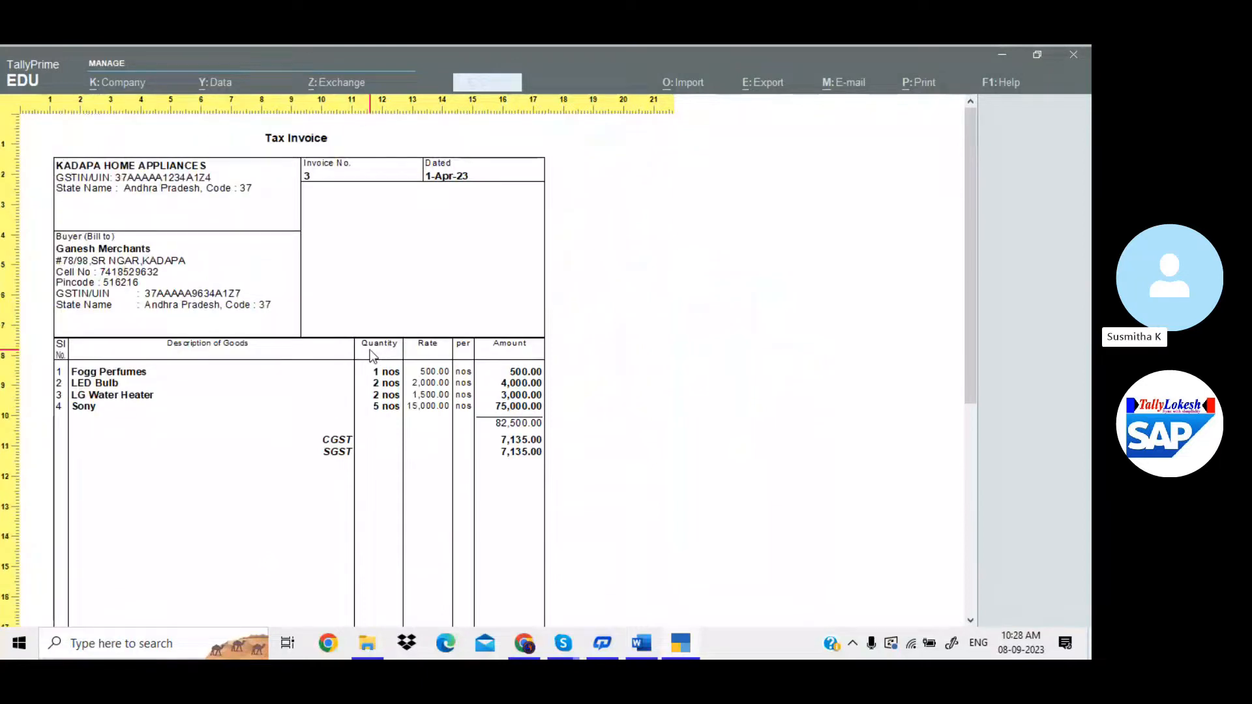
{"action": "key", "text": "Escape"}
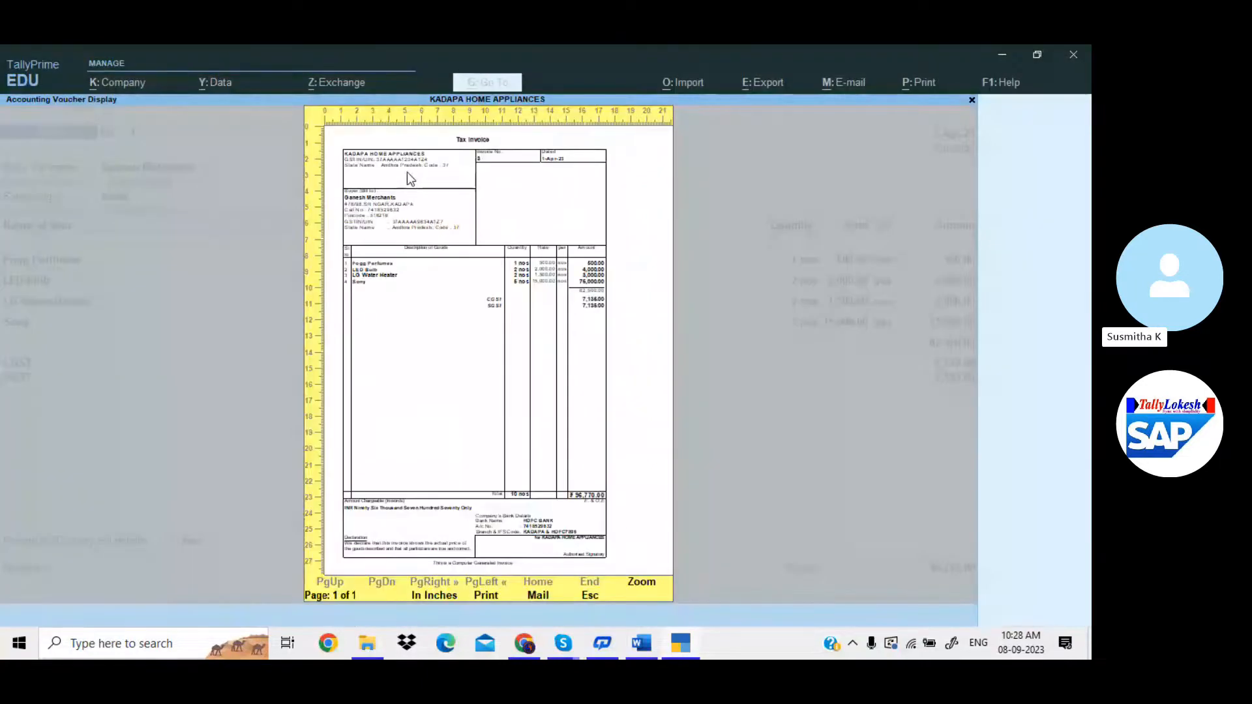
{"action": "key", "text": "Escape"}
{"action": "key", "text": "Escape"}
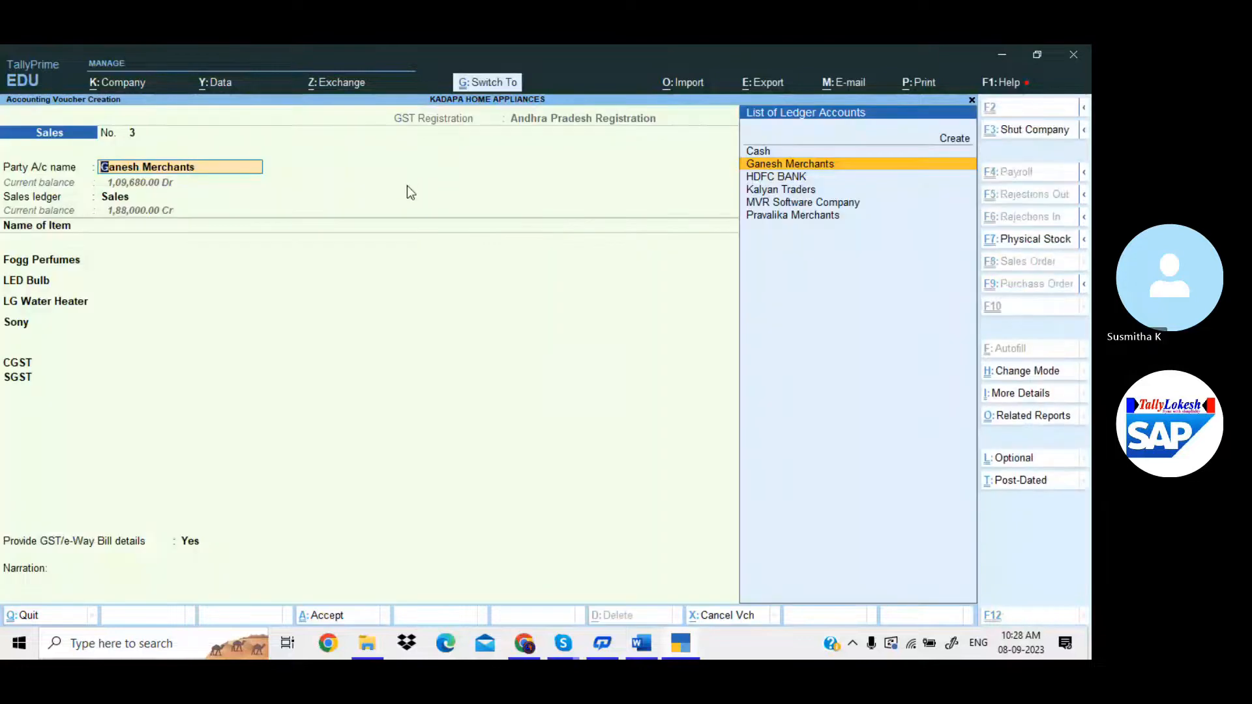
Quit the new Sales voucher and set Include company logo to Yes in print configuration.
{"action": "key", "text": "n"}
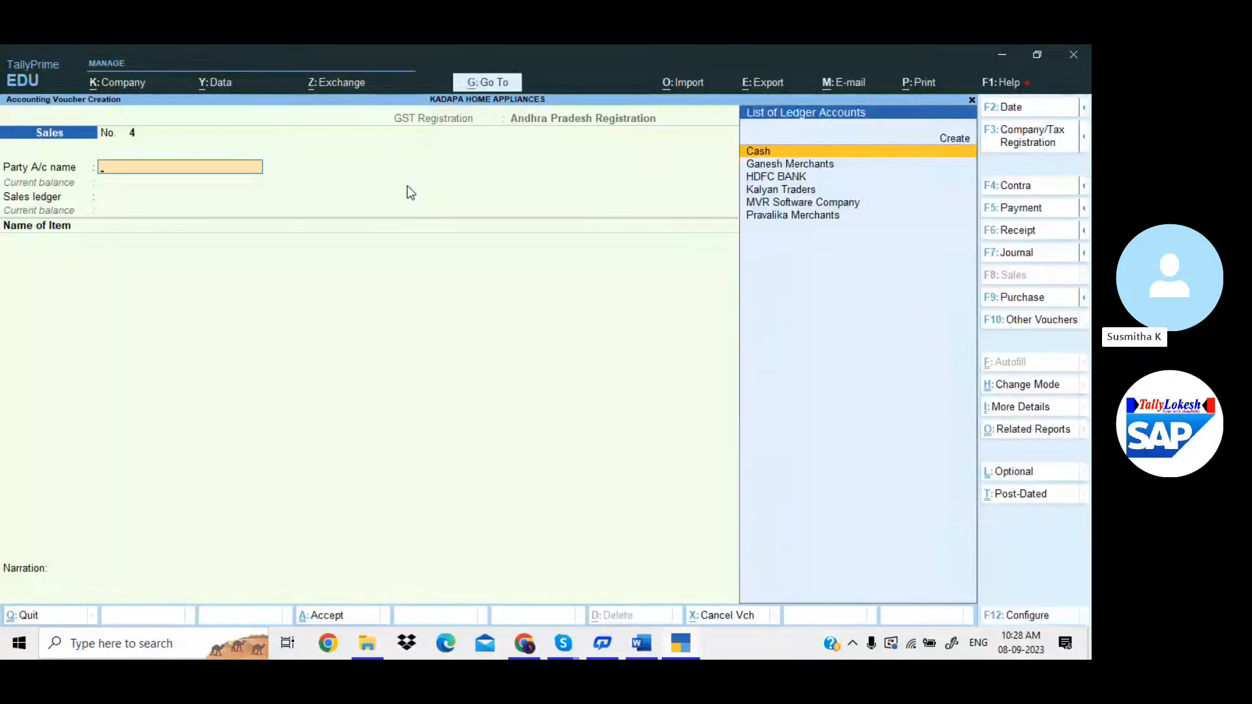
{"action": "key", "text": "Escape"}
{"action": "key", "text": "y"}
{"action": "left_click", "coordinate": [924, 84]}
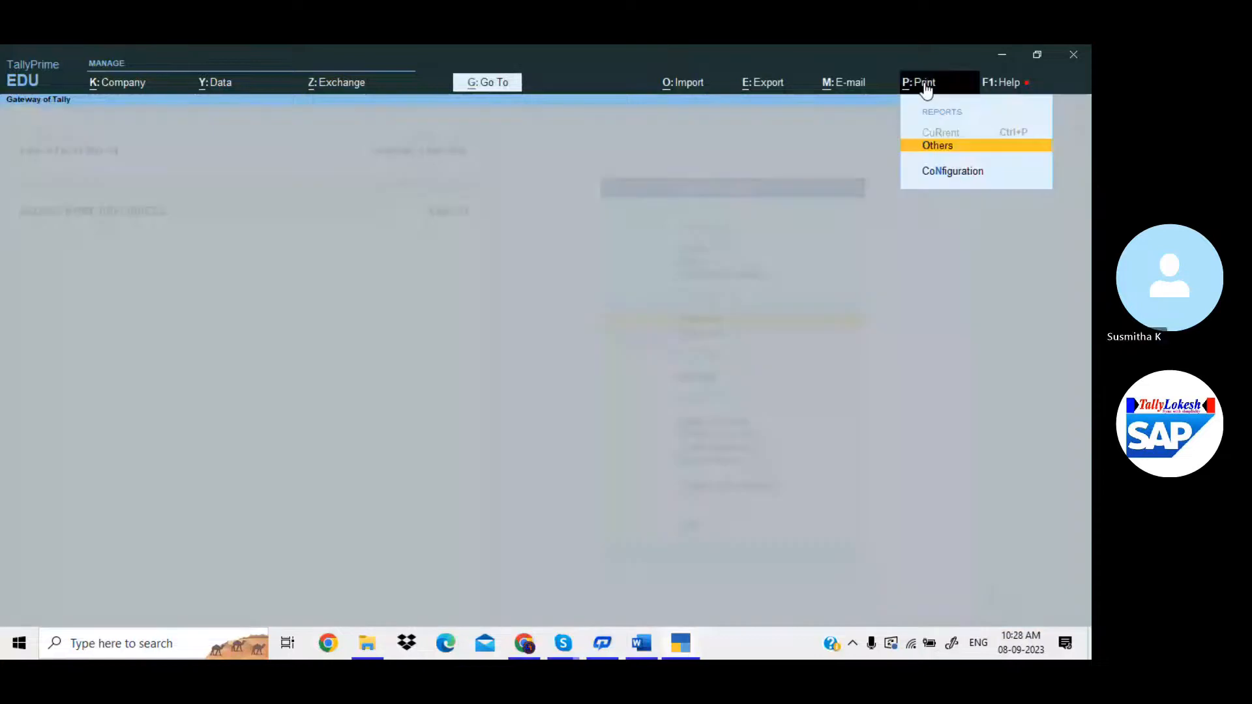
{"action": "left_click", "coordinate": [954, 172]}
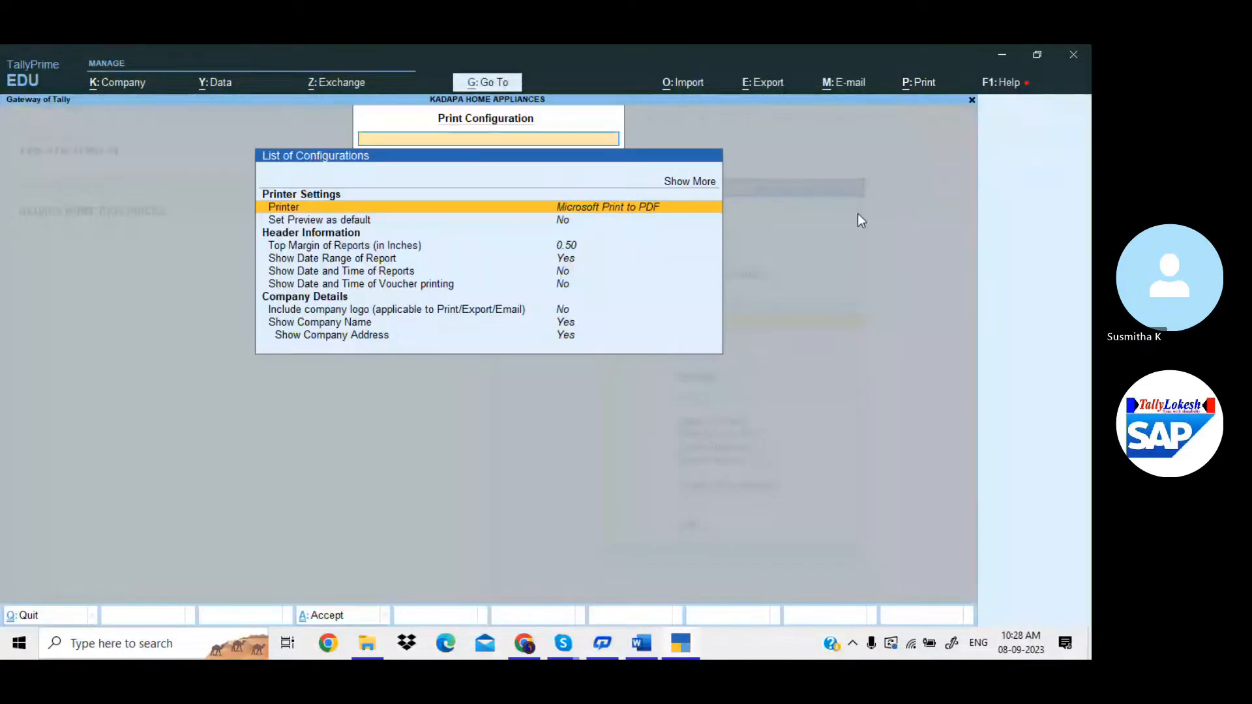
{"action": "left_click", "coordinate": [566, 313]}
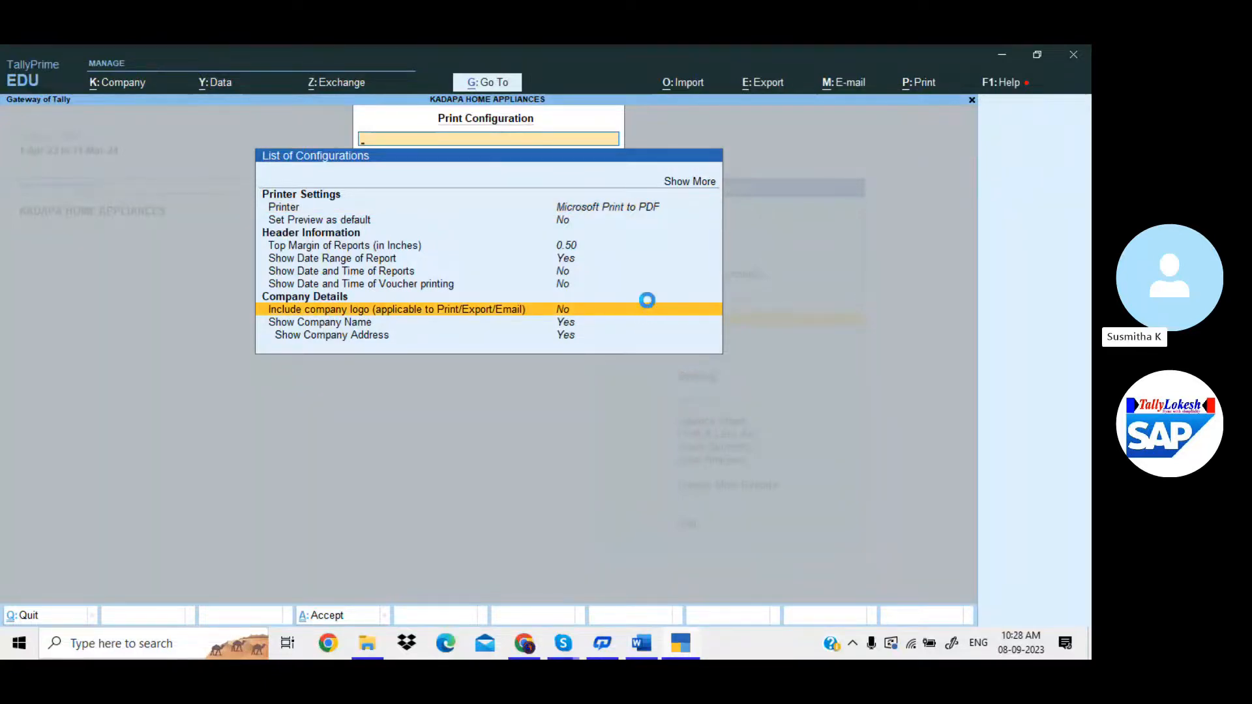
{"action": "key", "text": "y"}
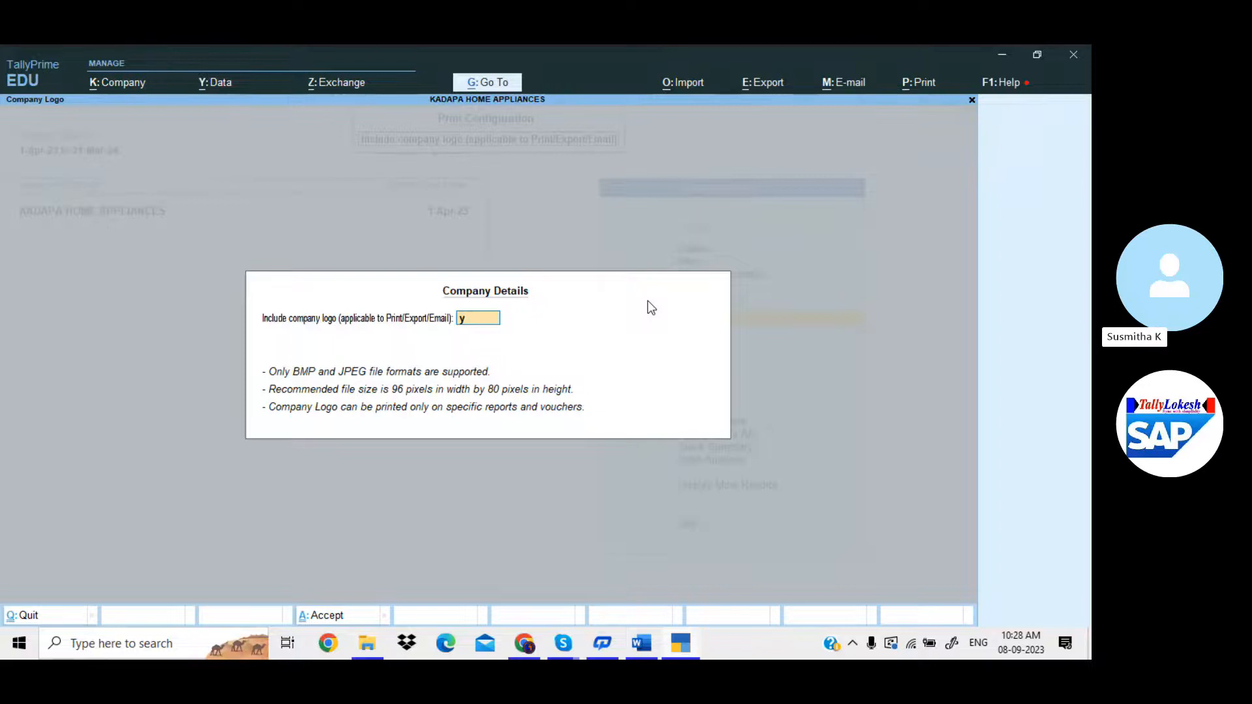
{"action": "key", "text": "Return"}
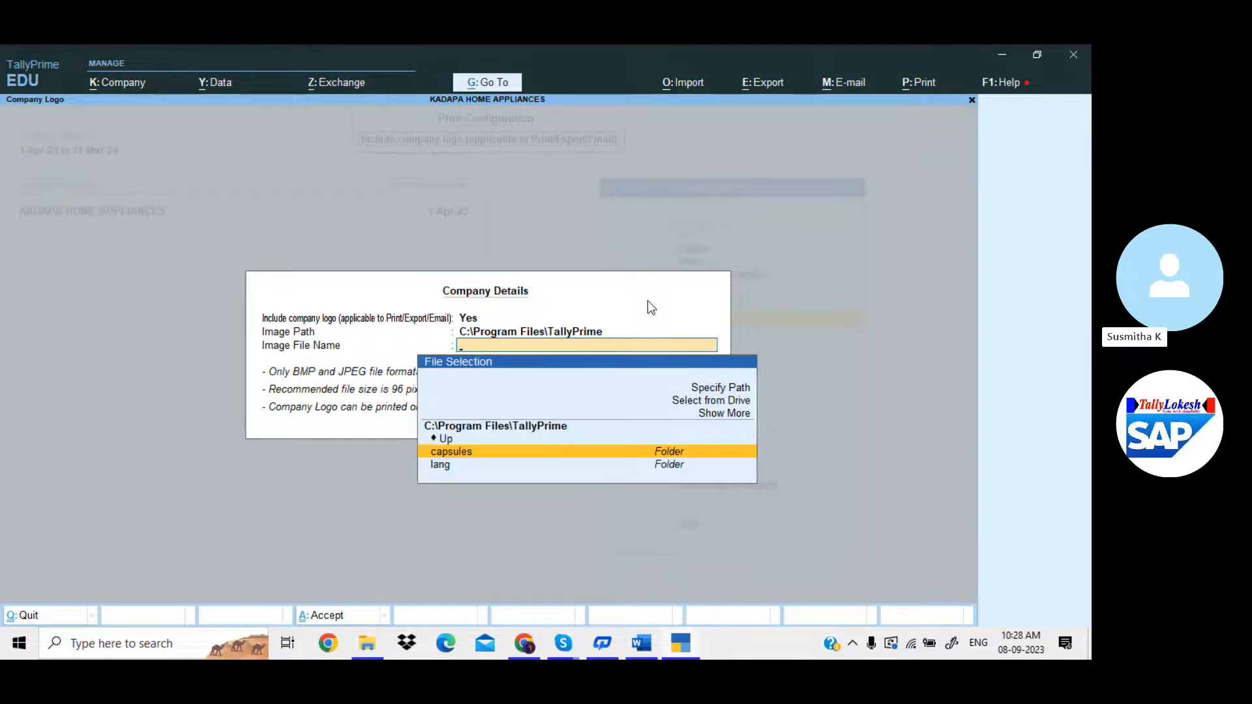
Switch the logo image browser to drive D.
{"action": "key", "text": "Up"}
{"action": "key", "text": "Up"}
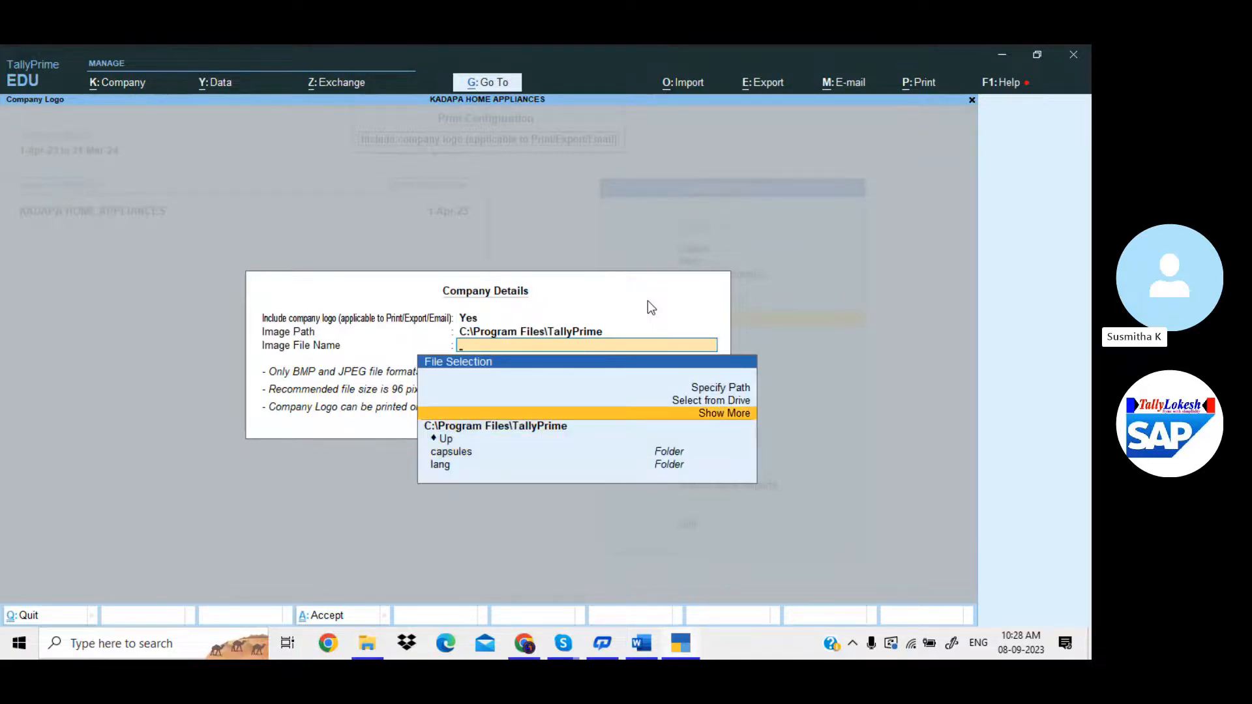
{"action": "key", "text": "Return"}
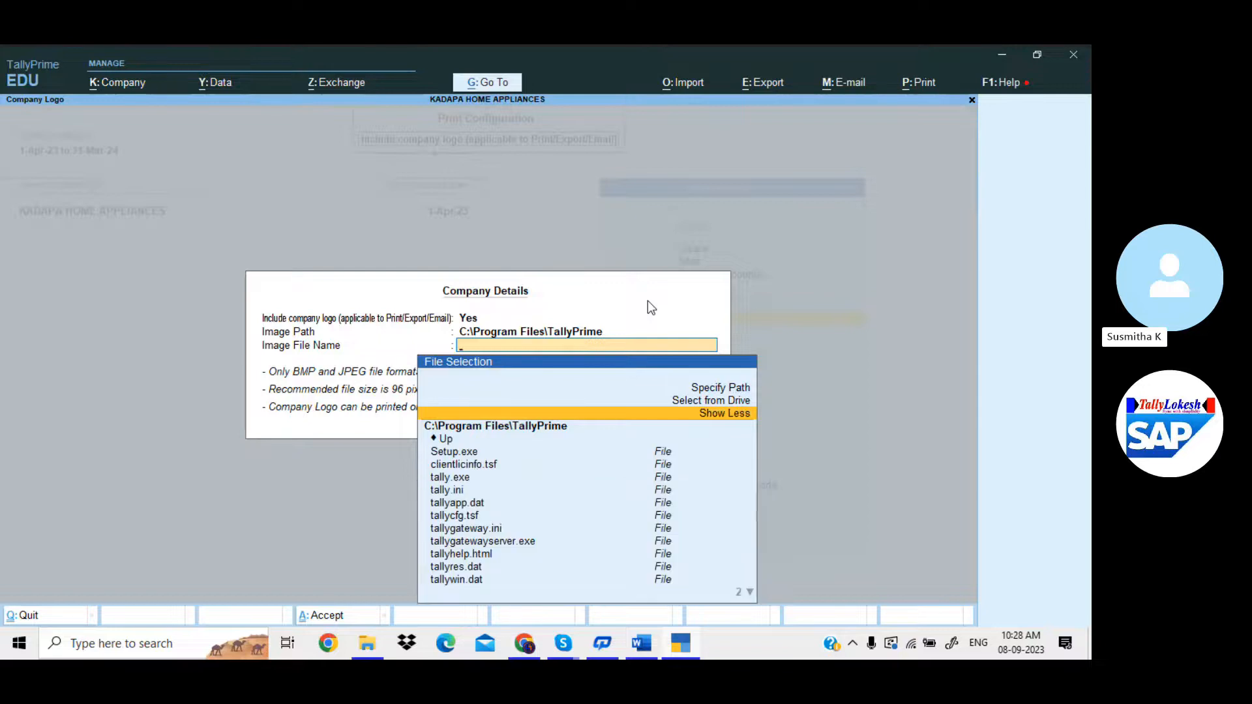
{"action": "key", "text": "Up"}
{"action": "key", "text": "Return"}
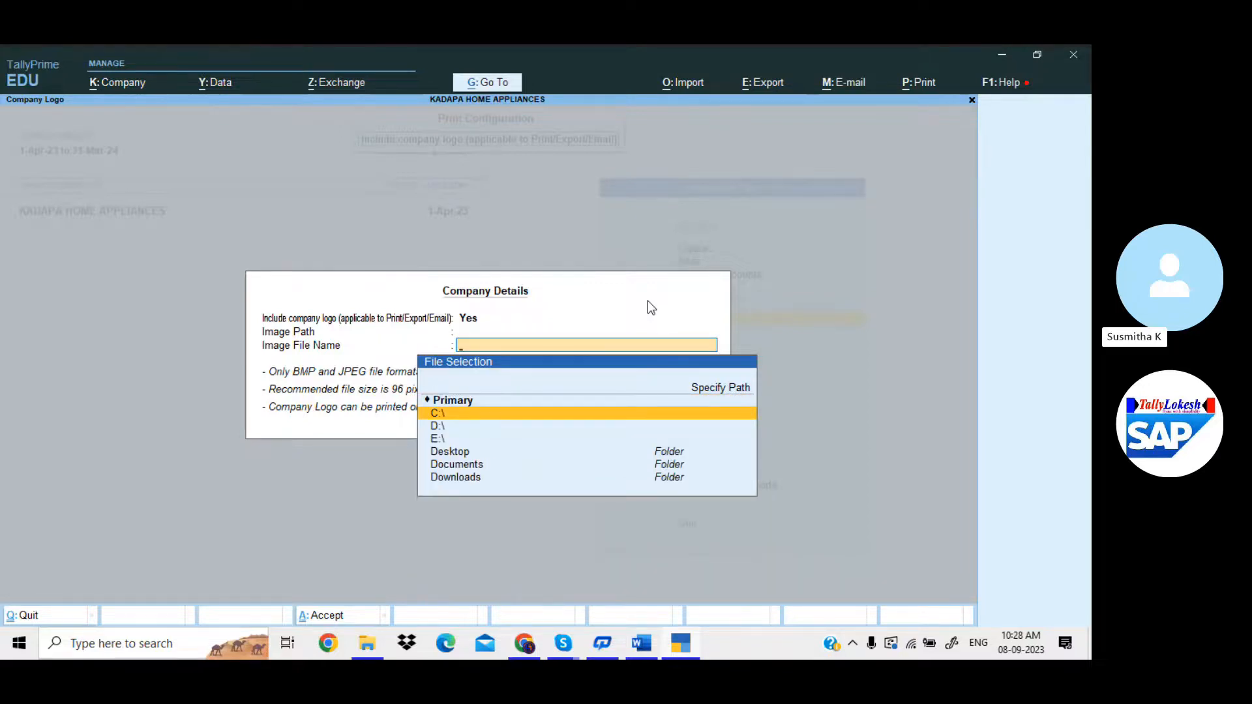
{"action": "key", "text": "Down"}
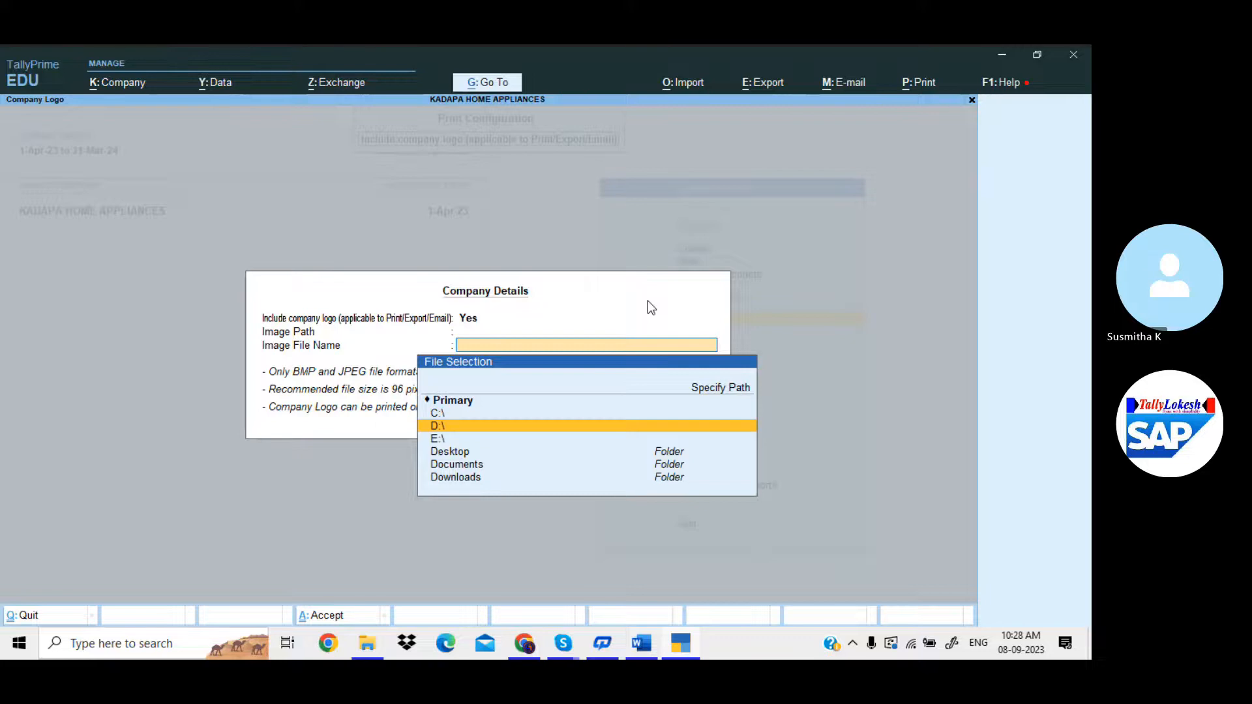
{"action": "key", "text": "Return"}
Open the My Logos folder and choose TL LOG.jpg as the logo image.
{"action": "key", "text": "Down"}
{"action": "key", "text": "Down"}
{"action": "key", "text": "Down"}
{"action": "key", "text": "Down"}
{"action": "key", "text": "Down"}
{"action": "key", "text": "Down"}
{"action": "key", "text": "Down"}
{"action": "key", "text": "Down"}
{"action": "key", "text": "Down"}
{"action": "key", "text": "Down"}
{"action": "key", "text": "Down"}
{"action": "key", "text": "Down"}
{"action": "key", "text": "Down"}
{"action": "key", "text": "Down"}
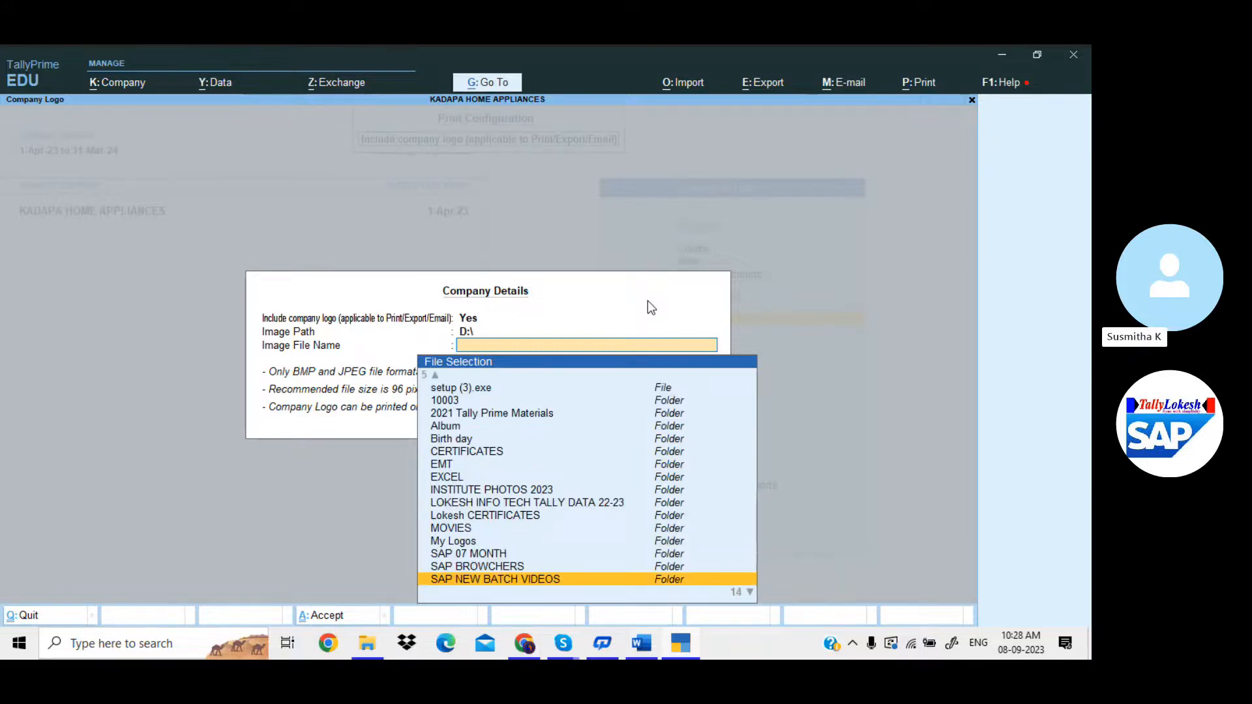
{"action": "key", "text": "Up"}
{"action": "key", "text": "Up"}
{"action": "key", "text": "Up"}
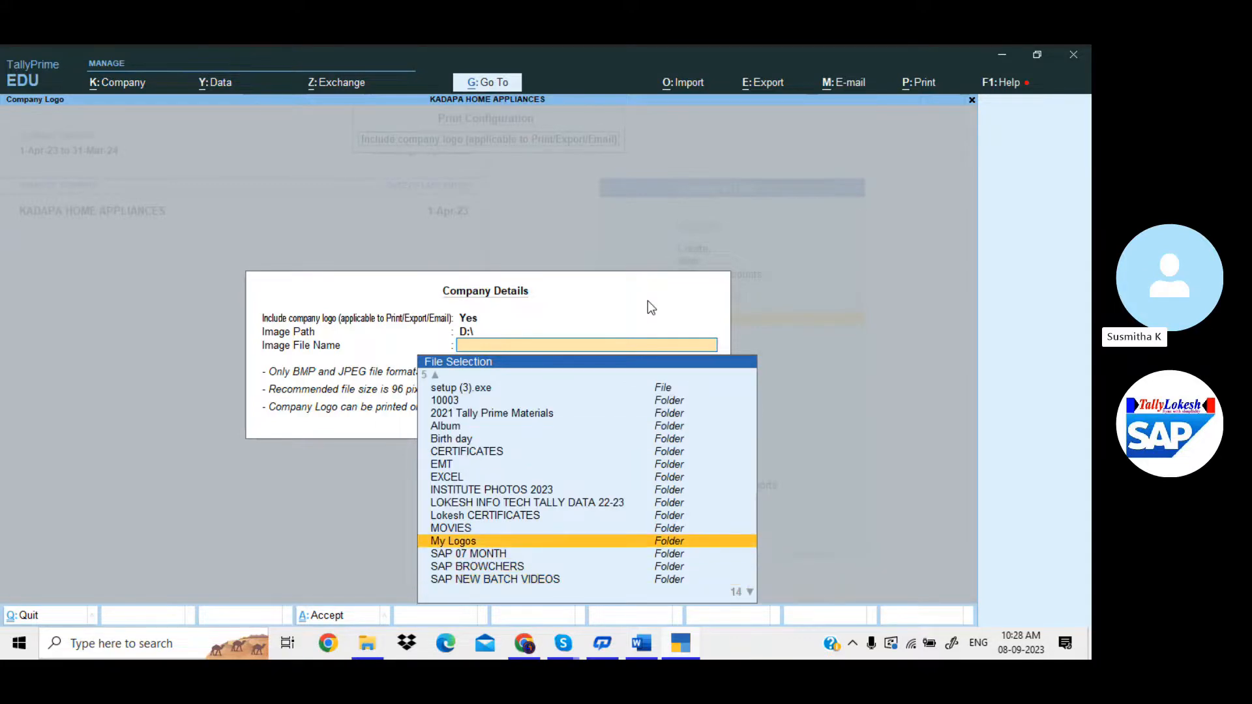
{"action": "key", "text": "Return"}
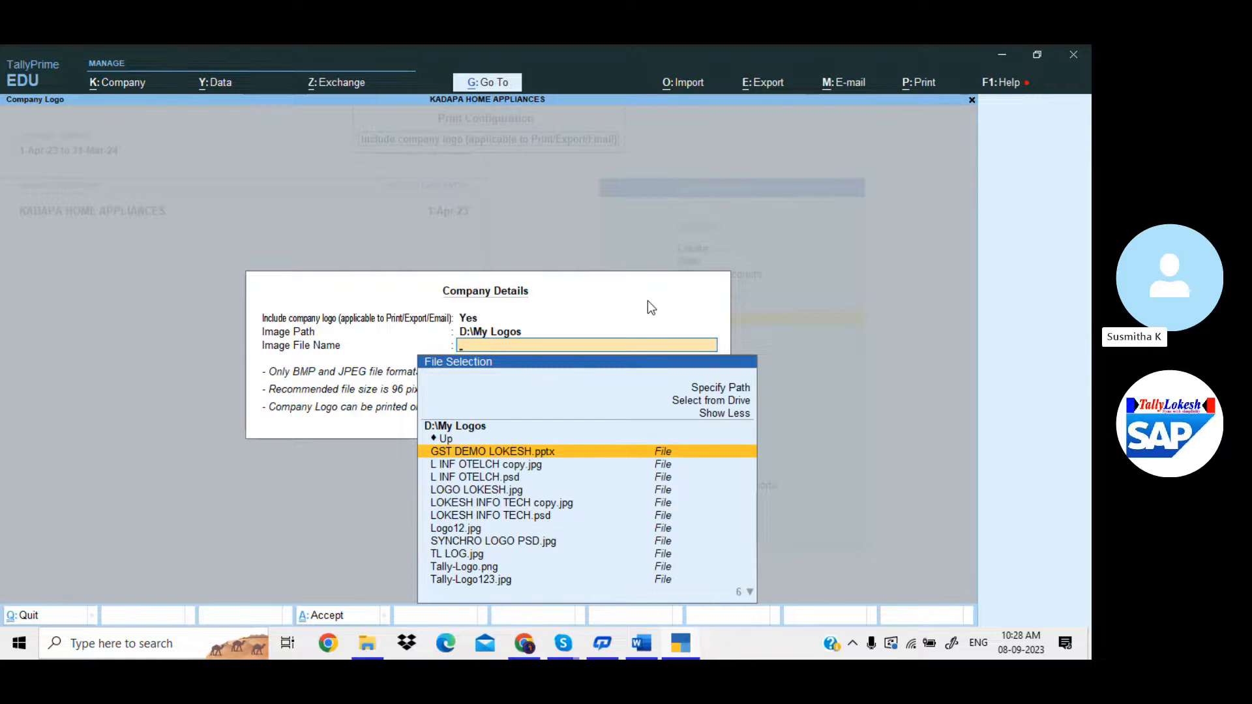
{"action": "key", "text": "Down"}
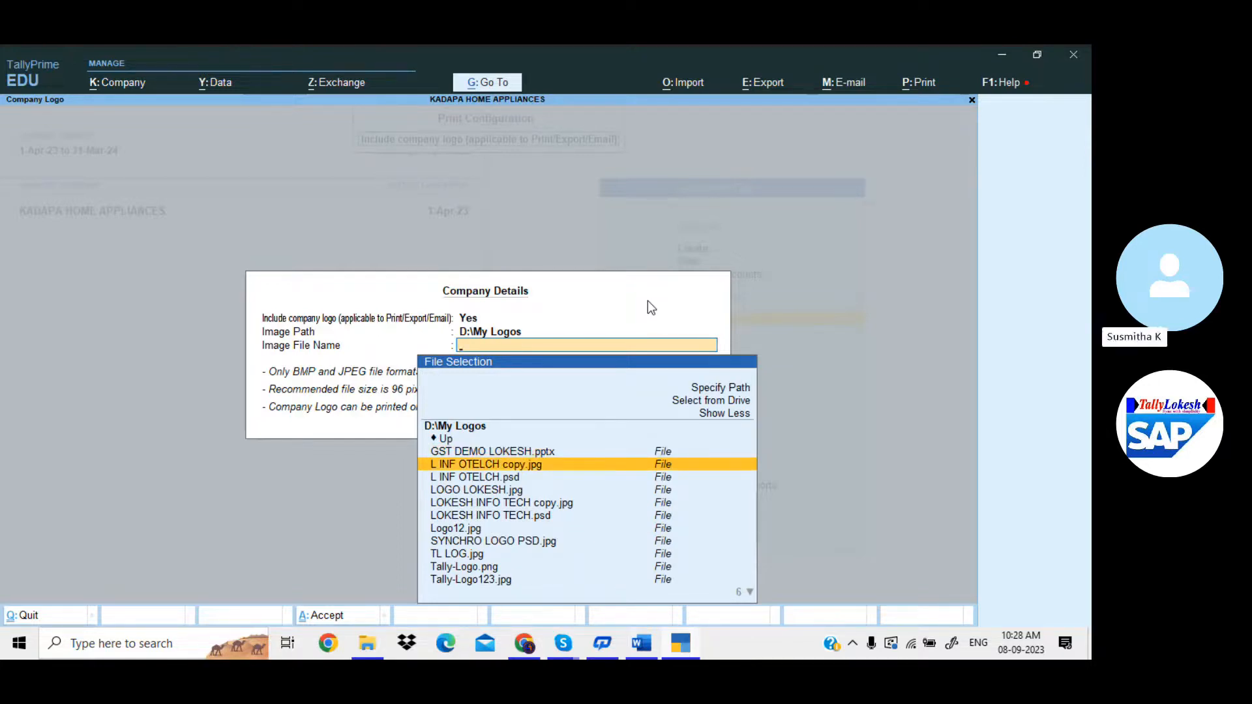
{"action": "key", "text": "Down"}
{"action": "key", "text": "Down"}
{"action": "key", "text": "Down"}
{"action": "key", "text": "Down"}
{"action": "key", "text": "Down"}
{"action": "key", "text": "Down"}
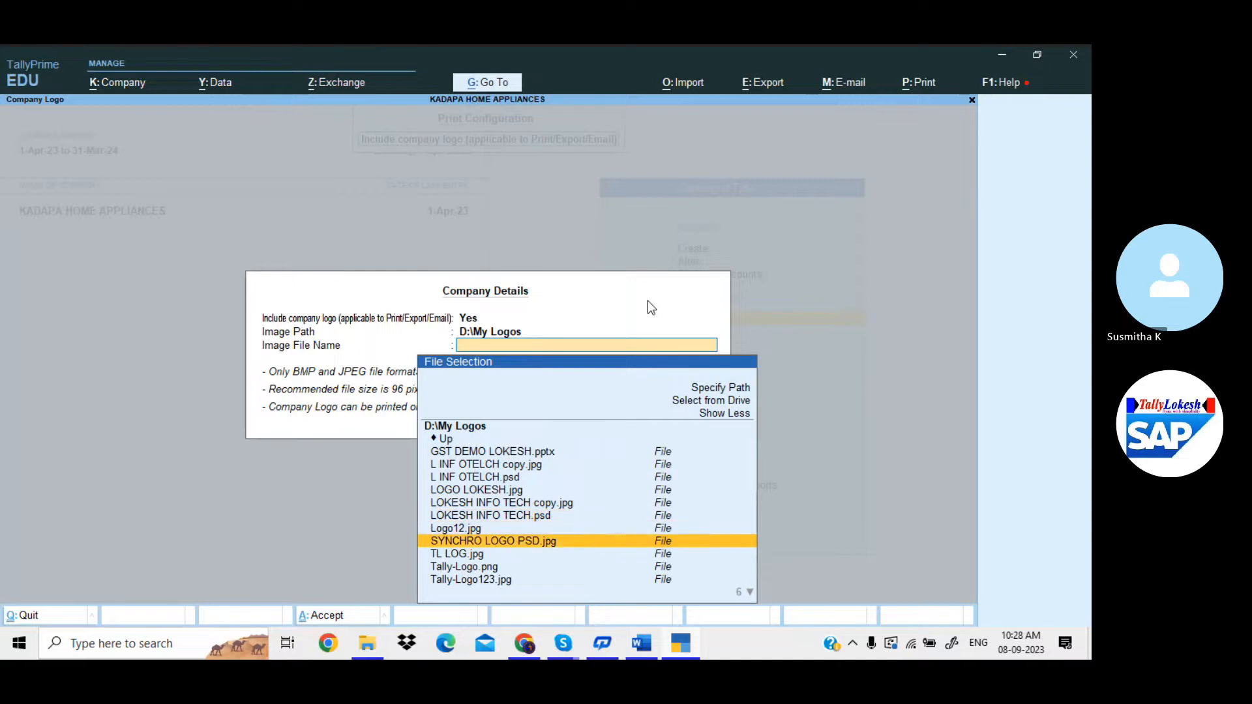
{"action": "key", "text": "Down"}
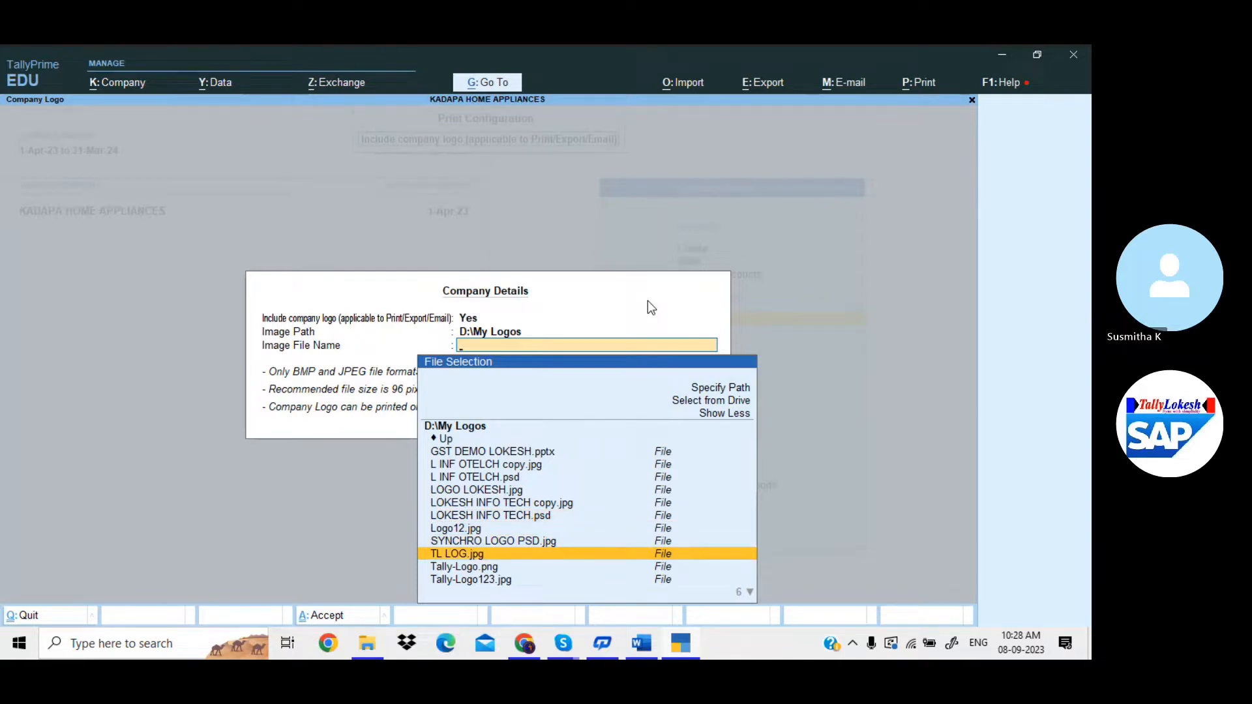
{"action": "key", "text": "Return"}
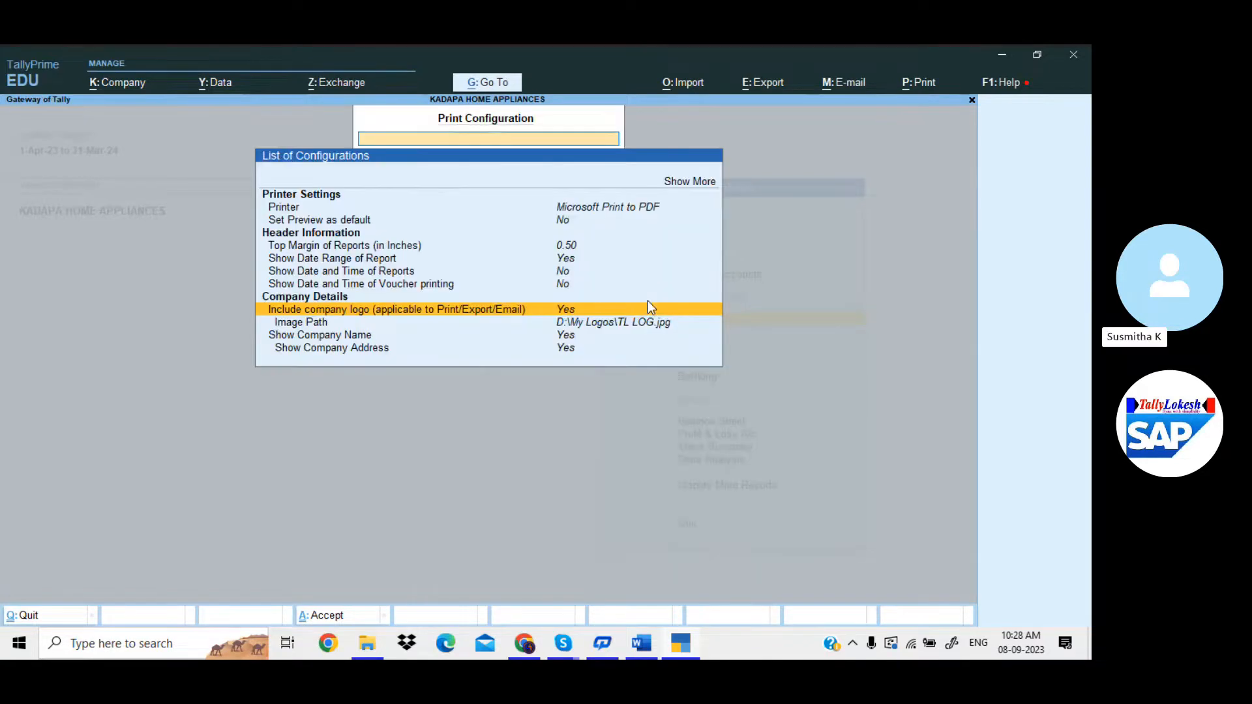
Open Sales voucher 3 for Ganesh Merchants from the Day Book.
{"action": "key", "text": "Escape"}
{"action": "key", "text": "Down"}
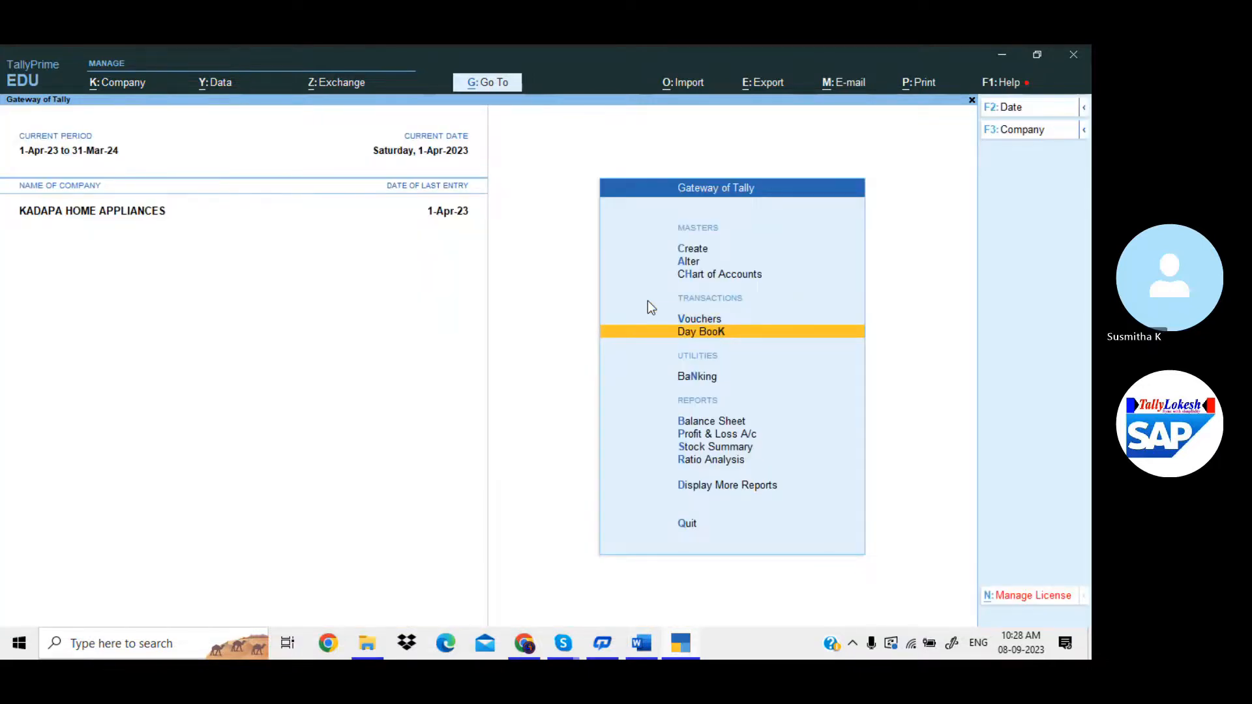
{"action": "key", "text": "Return"}
{"action": "key", "text": "Down"}
{"action": "key", "text": "Down"}
{"action": "key", "text": "Down"}
{"action": "key", "text": "Down"}
{"action": "key", "text": "Down"}
{"action": "key", "text": "Down"}
{"action": "key", "text": "Down"}
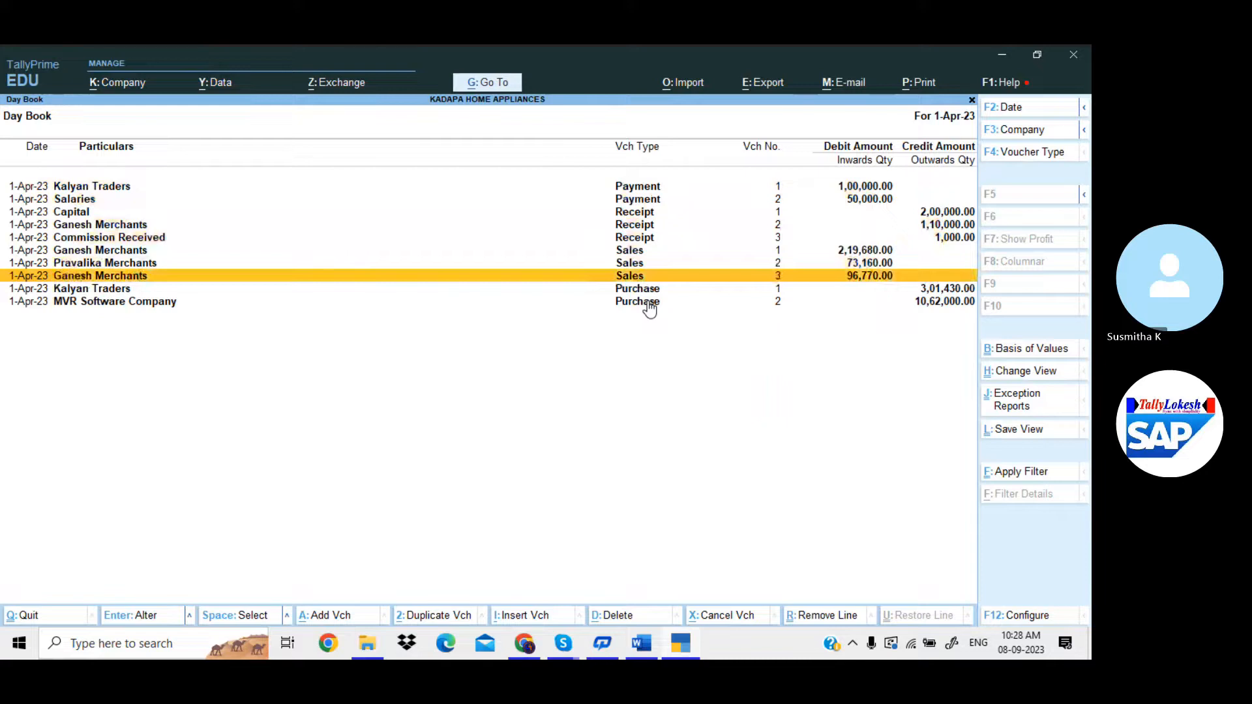
{"action": "key", "text": "Return"}
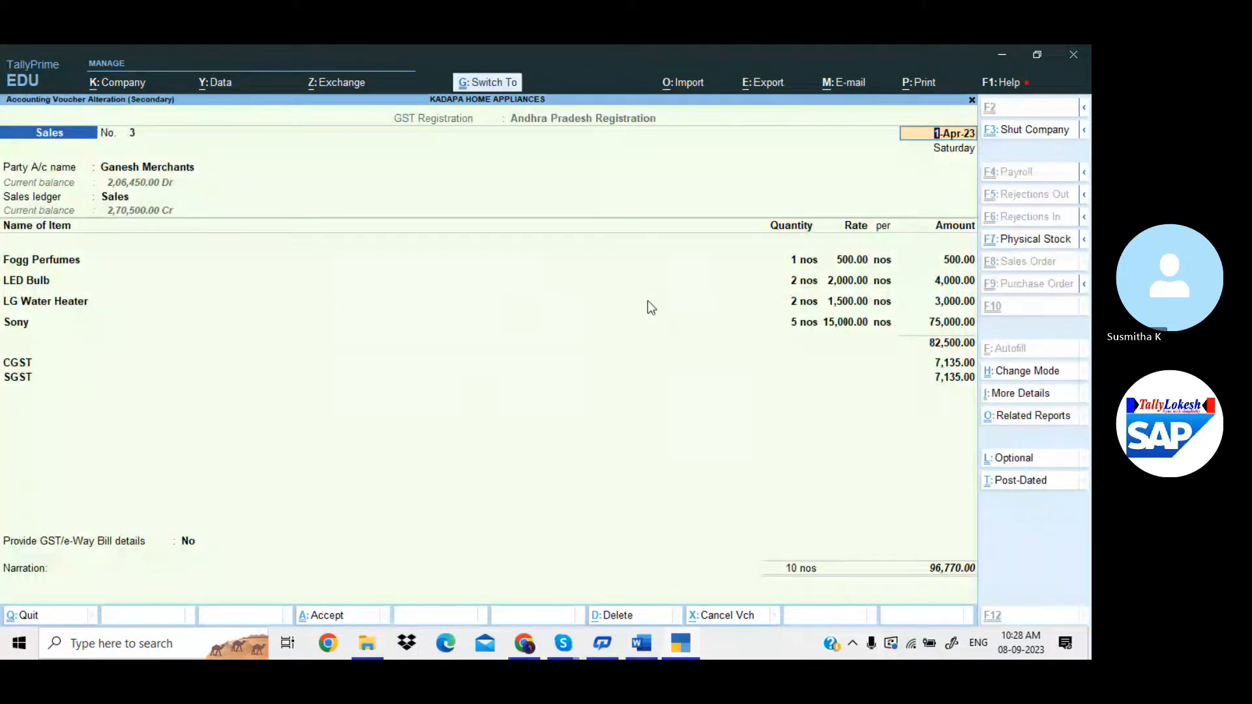
Preview its Tax Invoice zoomed in to confirm the logo in the header.
{"action": "key", "text": "alt+p"}
{"action": "key", "text": "Return"}
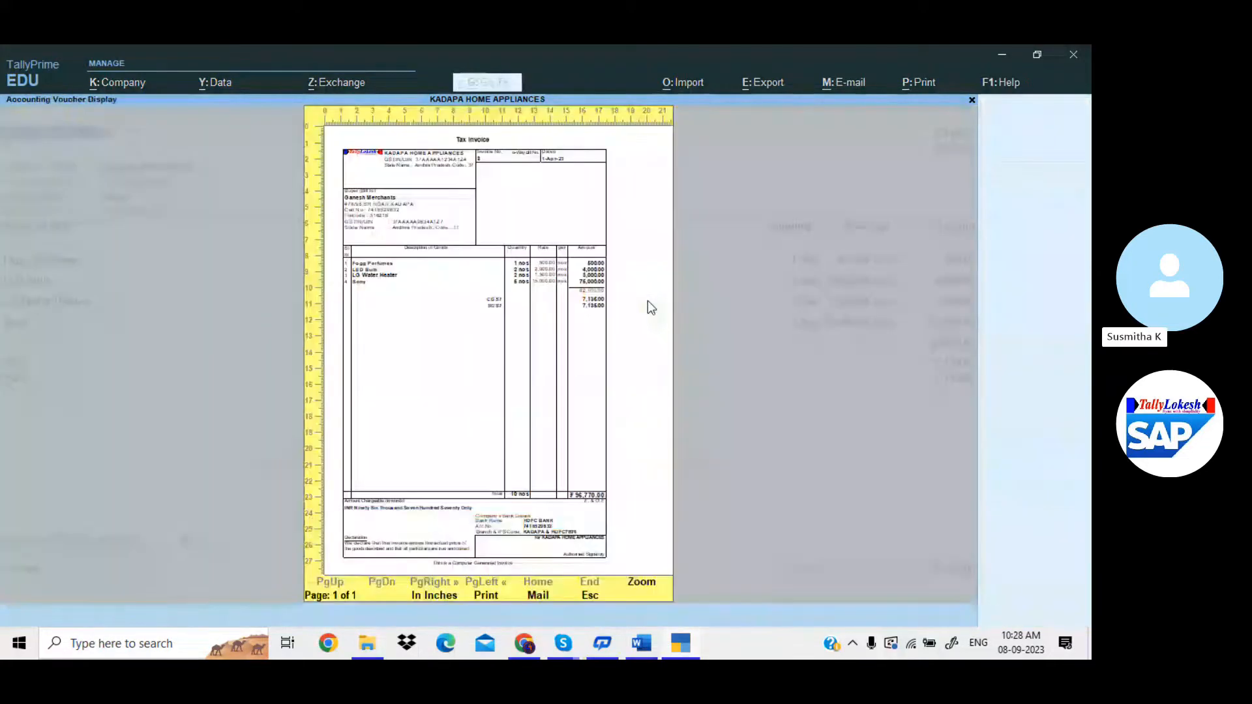
{"action": "key", "text": "alt+z"}
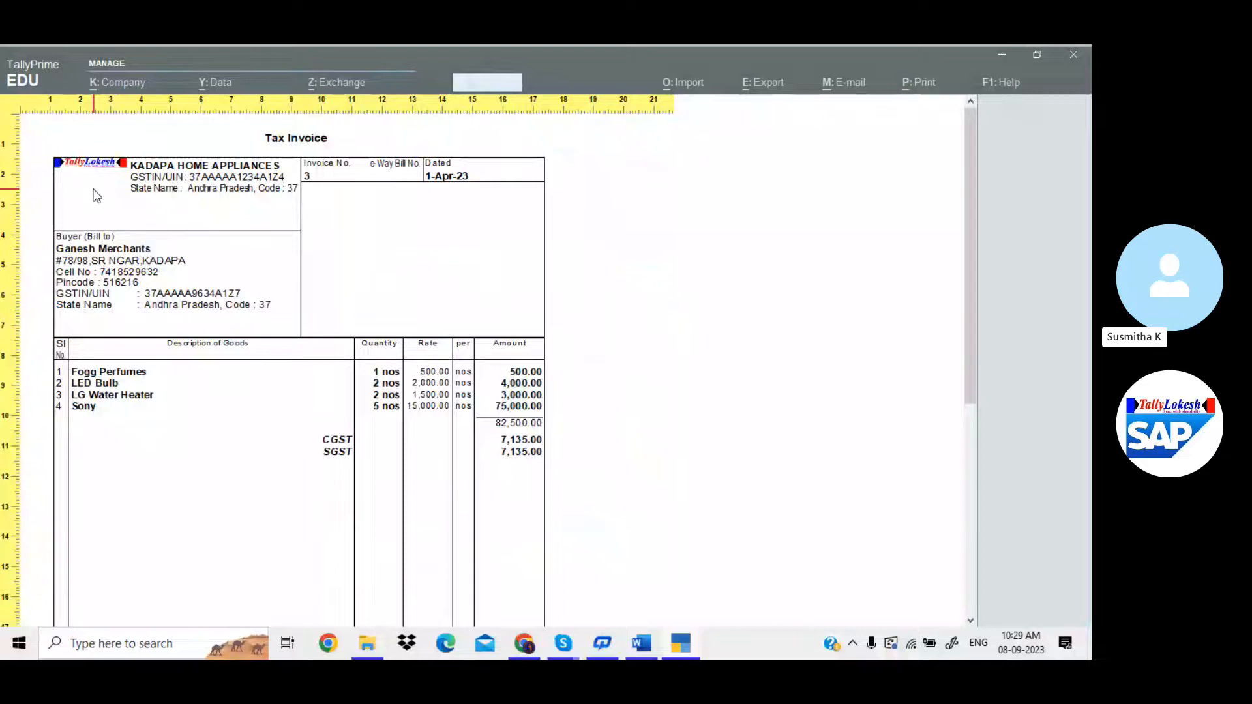
{"action": "key", "text": "Escape"}
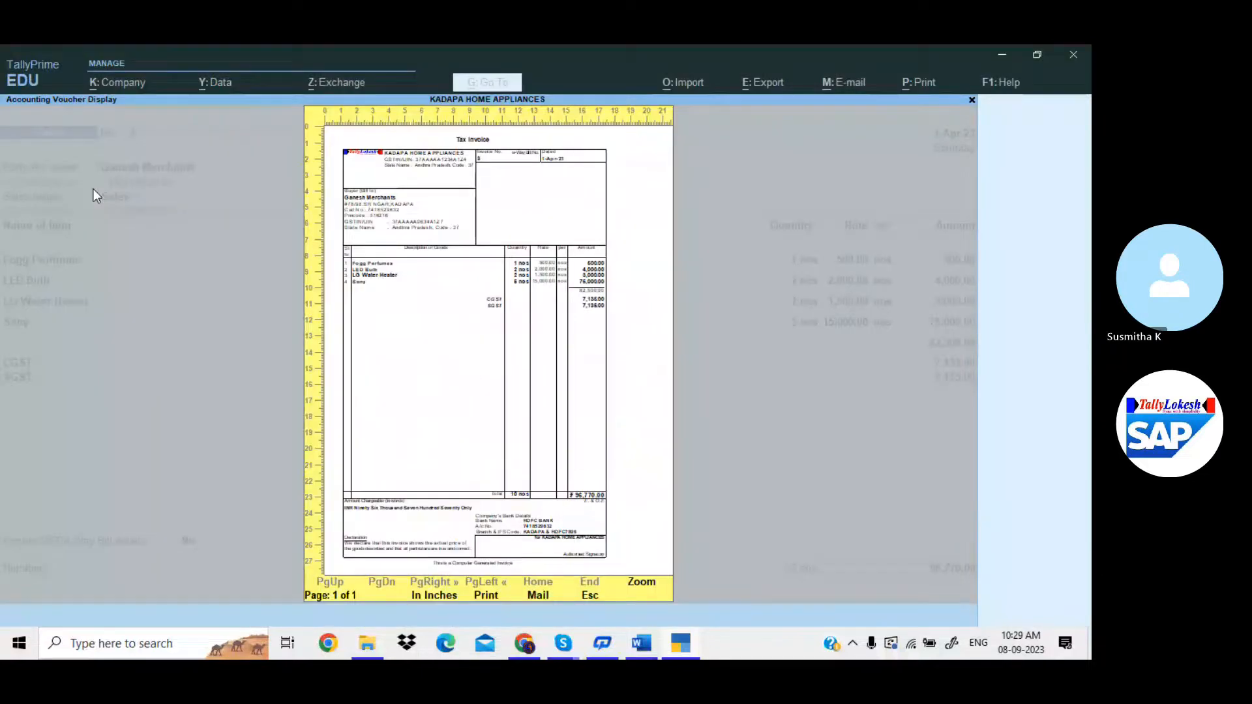
{"action": "key", "text": "Escape"}
{"action": "key", "text": "Escape"}
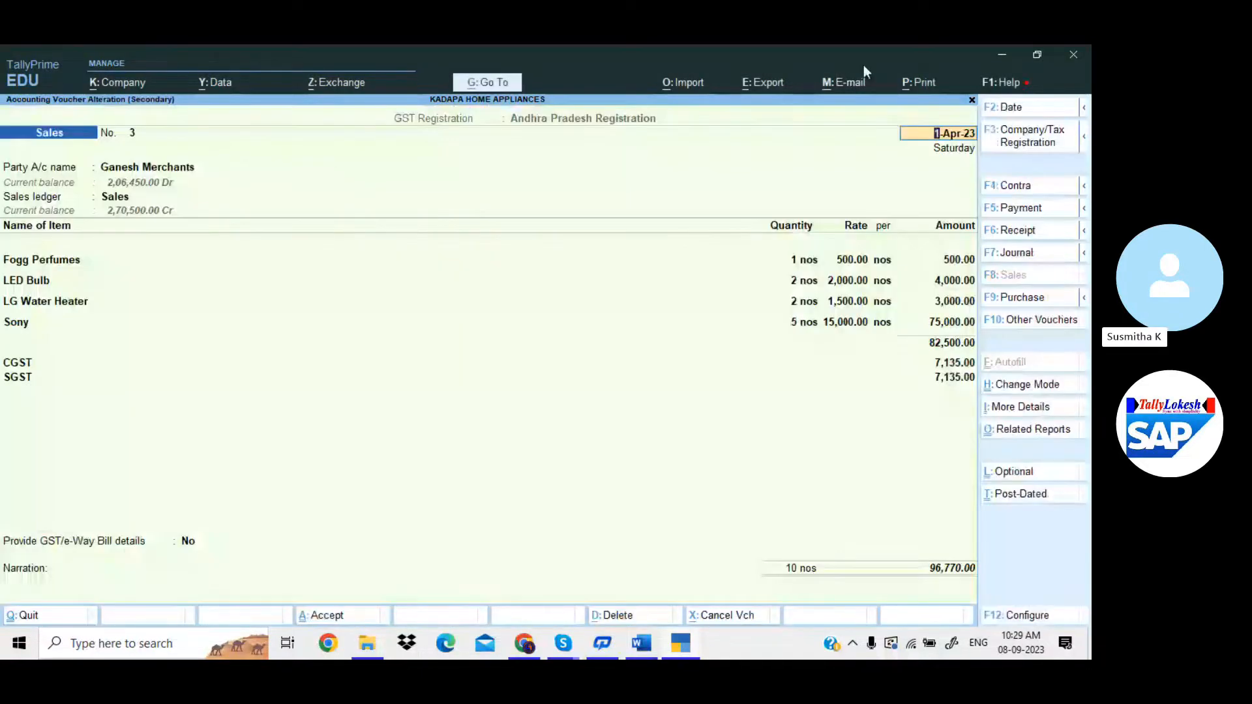
Set Include company logo to No in print configuration and return to the voucher.
{"action": "left_click", "coordinate": [920, 82]}
{"action": "left_click", "coordinate": [939, 171]}
{"action": "left_click", "coordinate": [564, 311]}
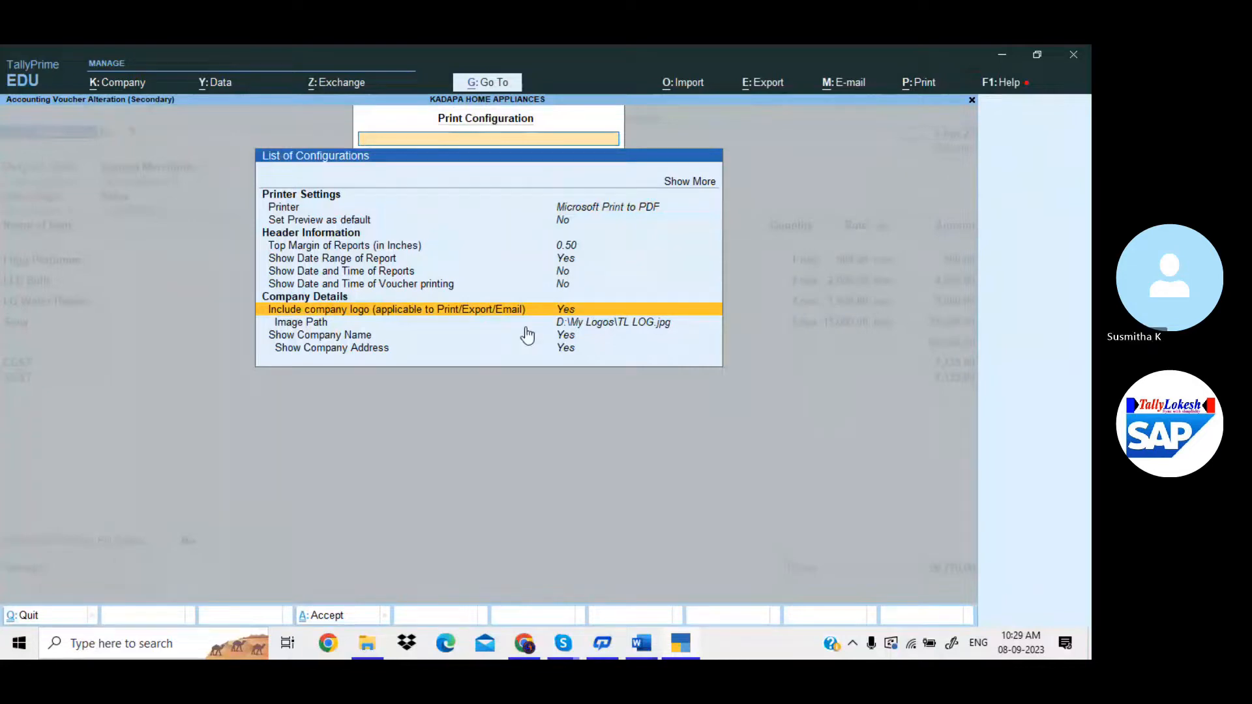
{"action": "key", "text": "Return"}
{"action": "type", "text": "n"}
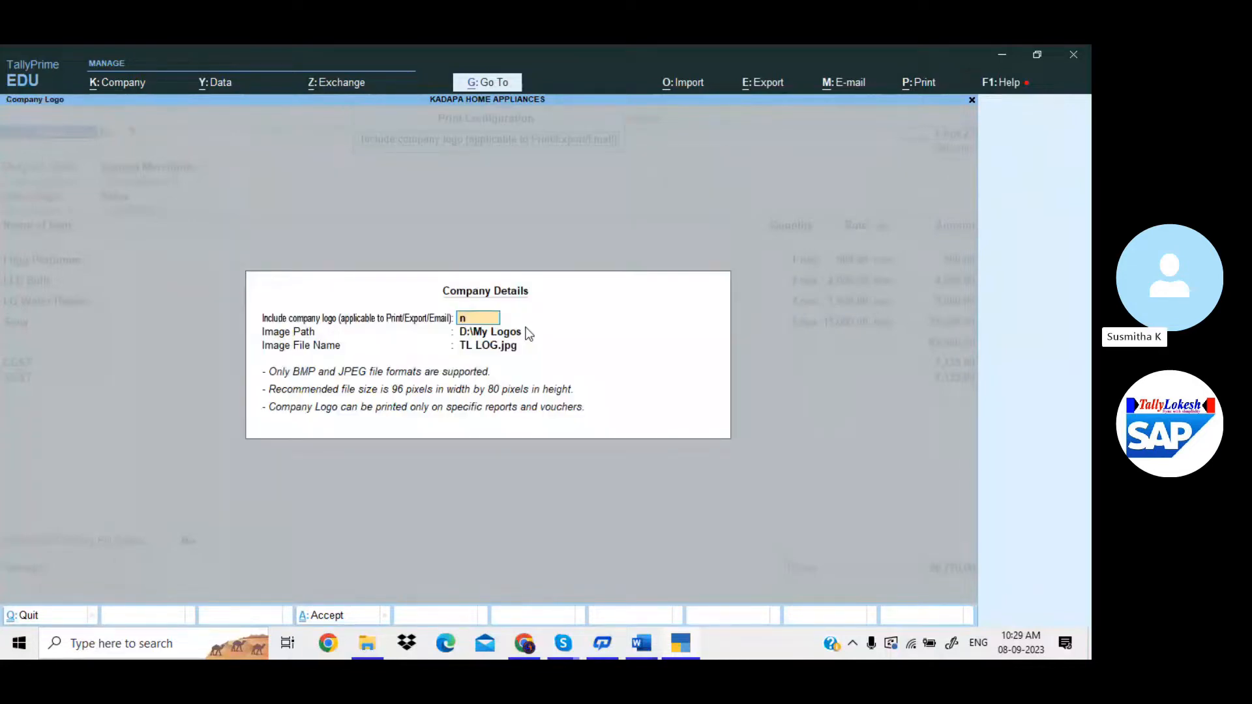
{"action": "key", "text": "Return"}
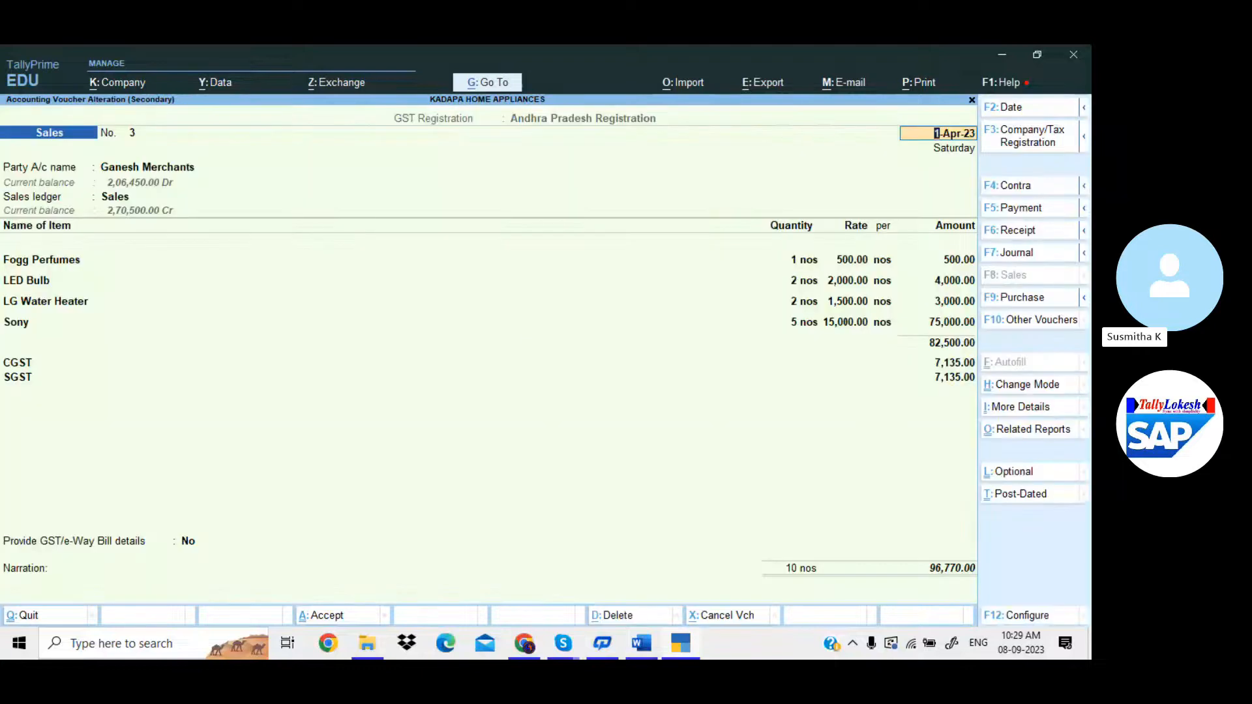
{"action": "key", "text": "Escape"}
Open the My Logos folder on New Volume (D:) in File Explorer, then return to TallyPrime.
{"action": "left_click", "coordinate": [360, 655]}
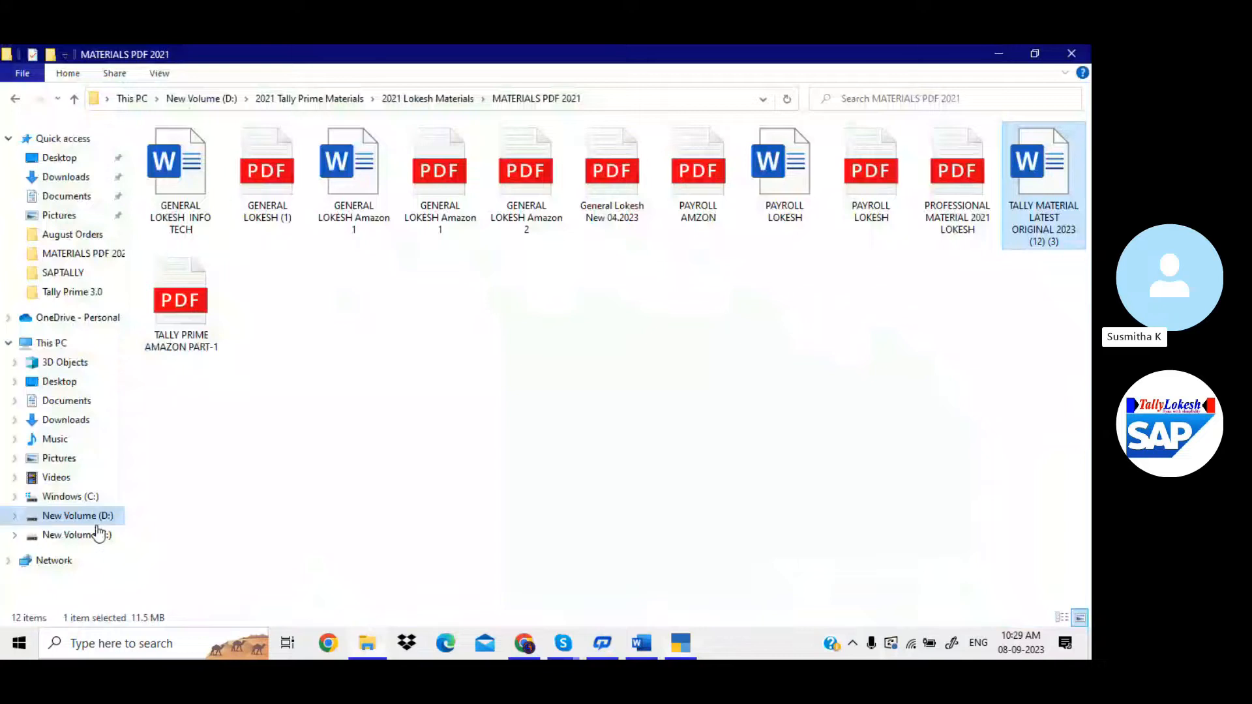
{"action": "left_click", "coordinate": [96, 523]}
{"action": "double_click", "coordinate": [355, 274]}
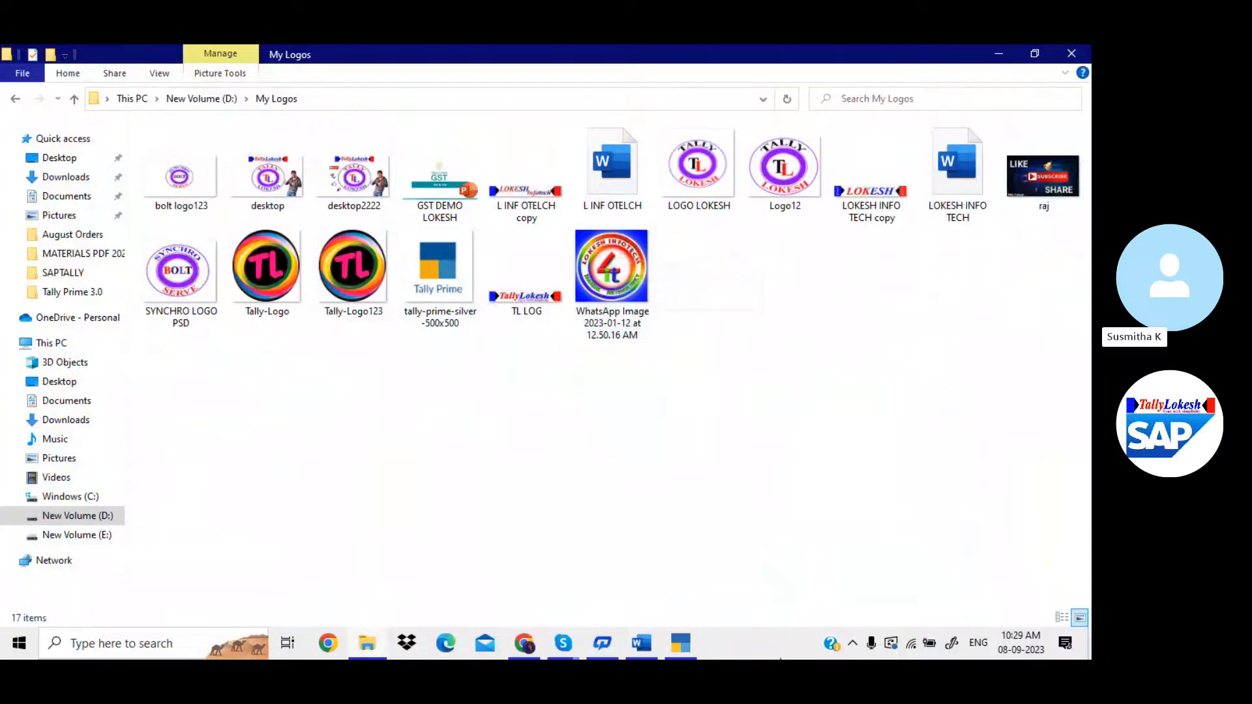
{"action": "left_click", "coordinate": [686, 643]}
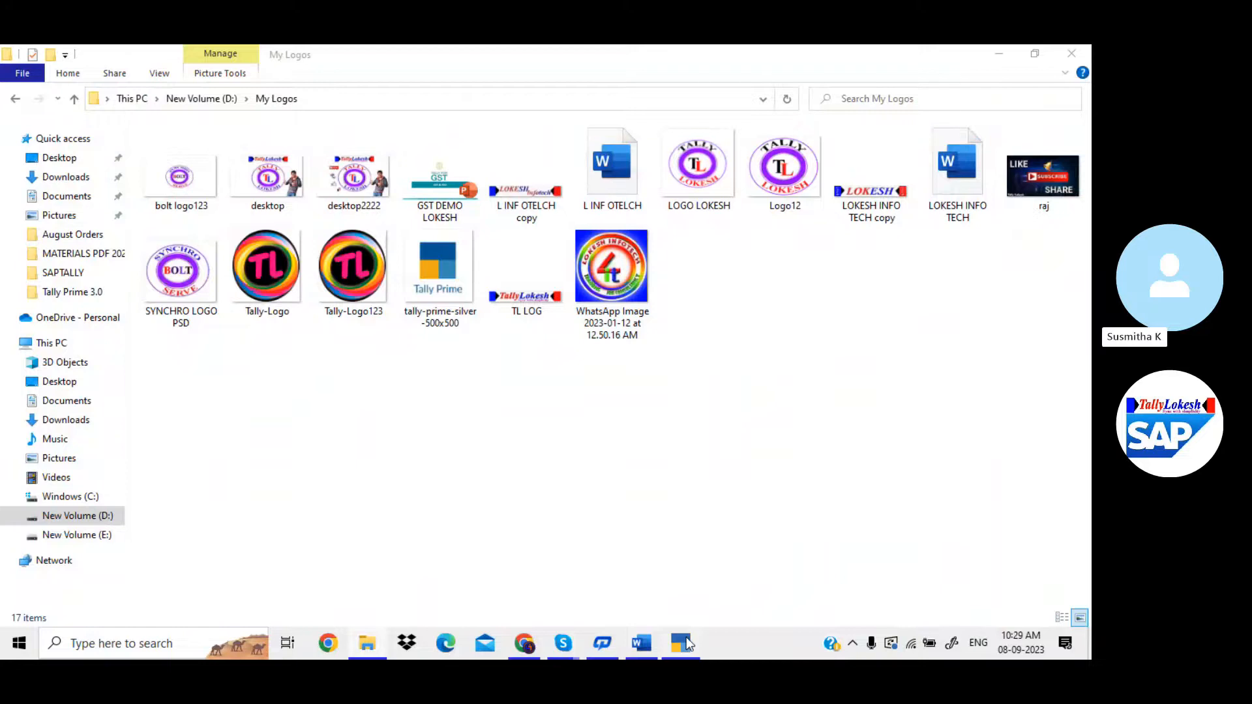
Preview the Tax Invoice zoomed in down to the declaration footer, confirming no logo, then close the preview.
{"action": "key", "text": "alt+p"}
{"action": "key", "text": "i"}
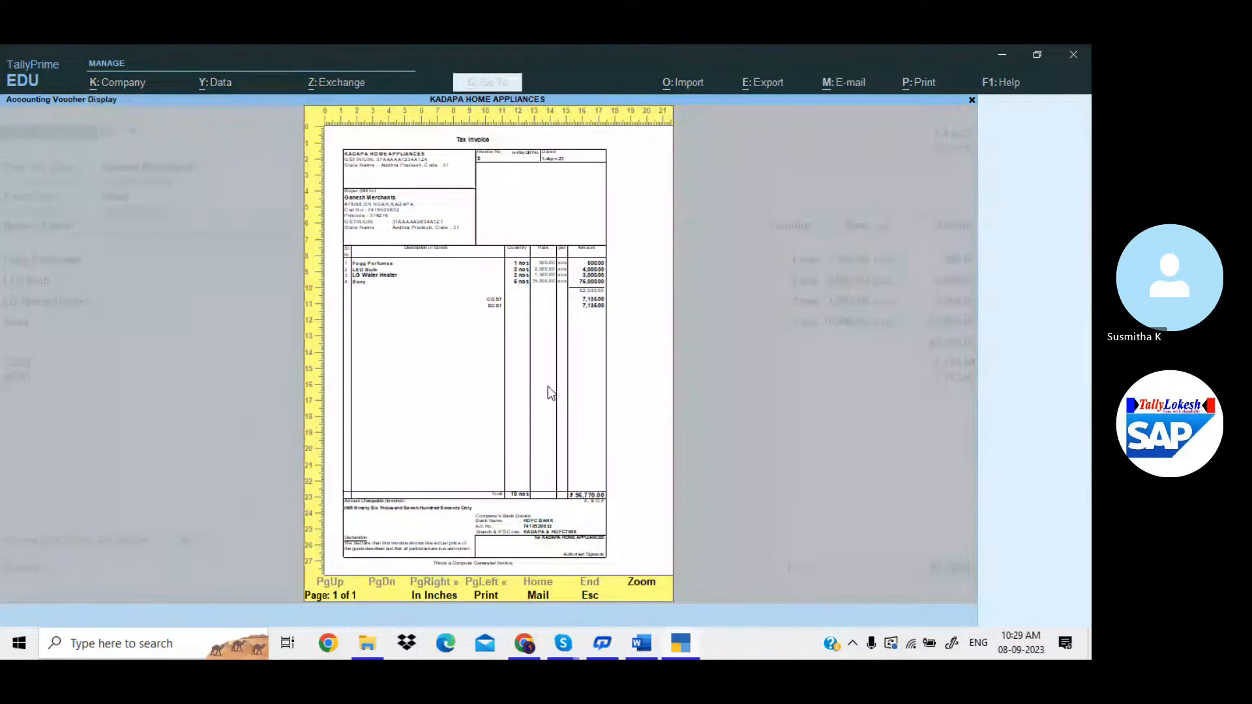
{"action": "key", "text": "alt+z"}
{"action": "scroll", "coordinate": [260, 211], "scroll_direction": "down", "scroll_amount": 3}
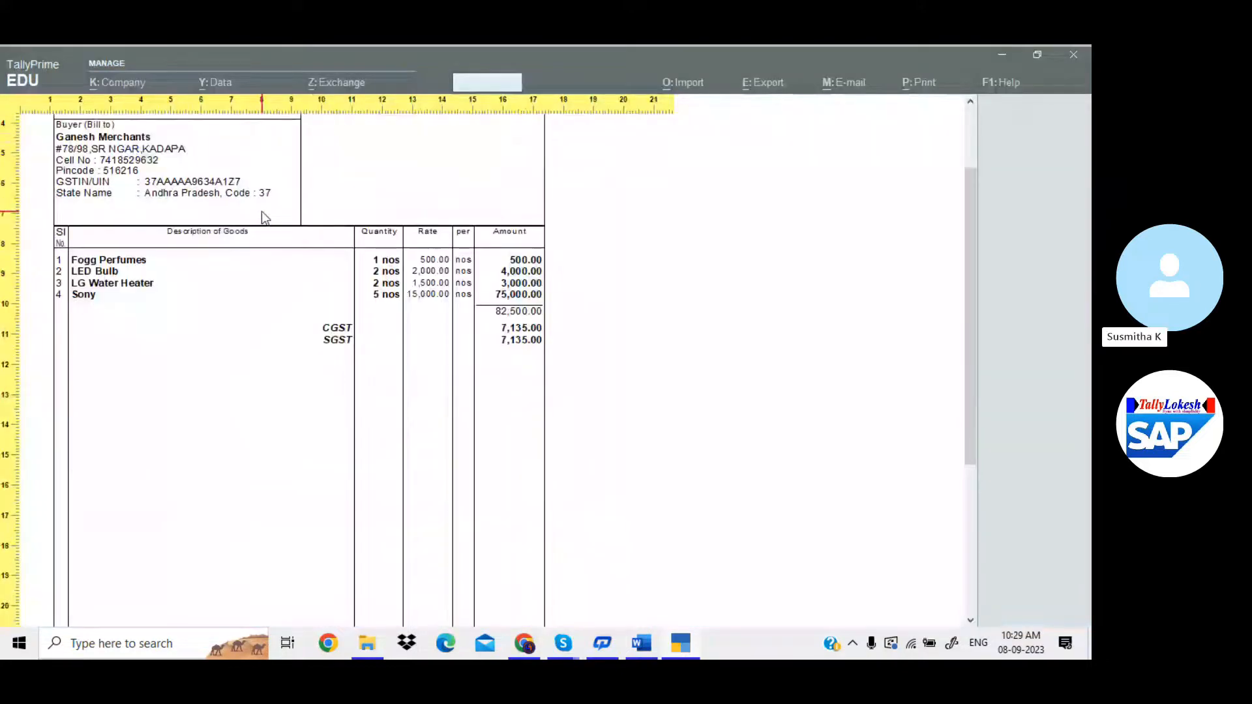
{"action": "scroll", "coordinate": [261, 211], "scroll_direction": "down", "scroll_amount": 5}
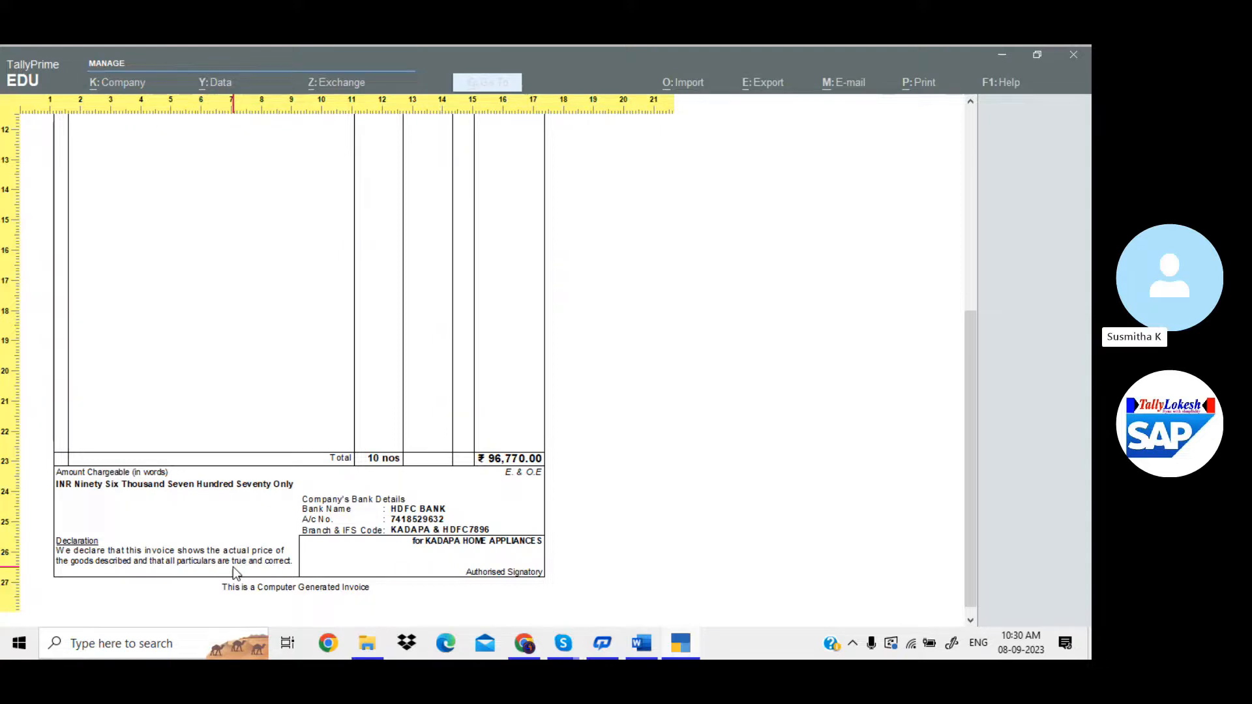
{"action": "key", "text": "Escape"}
{"action": "key", "text": "Escape"}
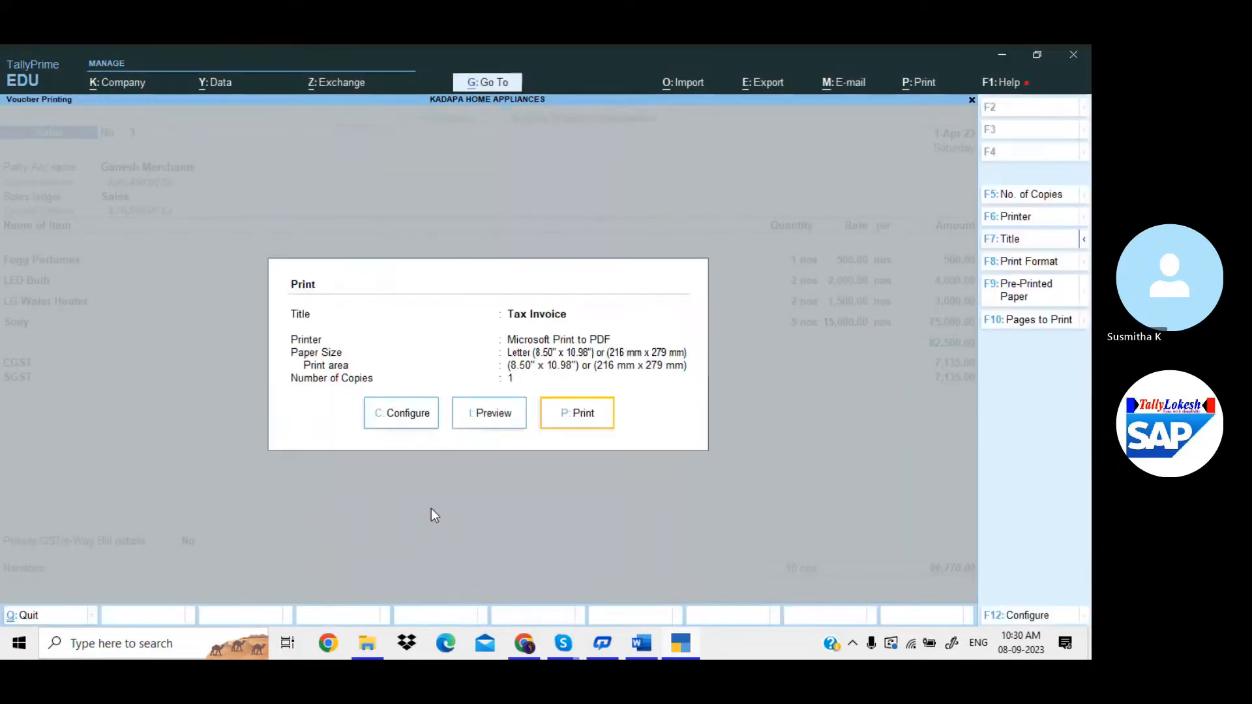
{"action": "key", "text": "Escape"}
Leave the voucher without saving and open master alteration from the Gateway.
{"action": "key", "text": "Escape"}
{"action": "key", "text": "y"}
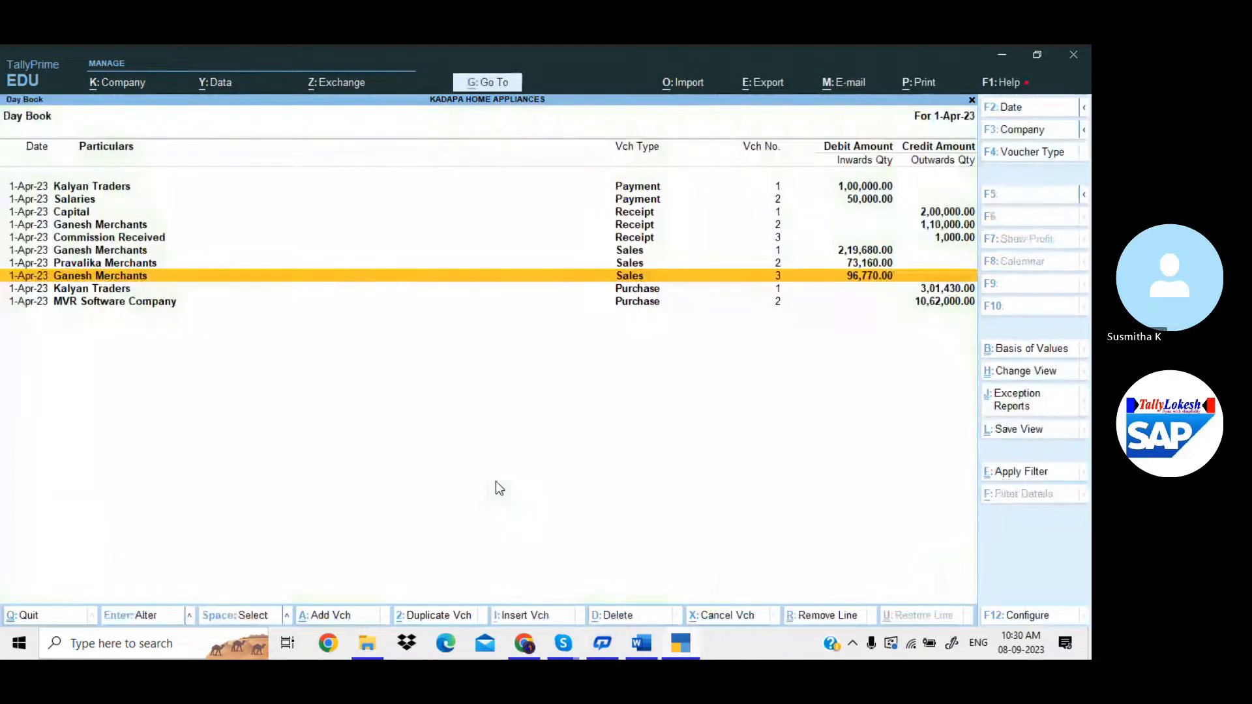
{"action": "key", "text": "Escape"}
{"action": "key", "text": "Up"}
{"action": "key", "text": "Up"}
{"action": "key", "text": "Up"}
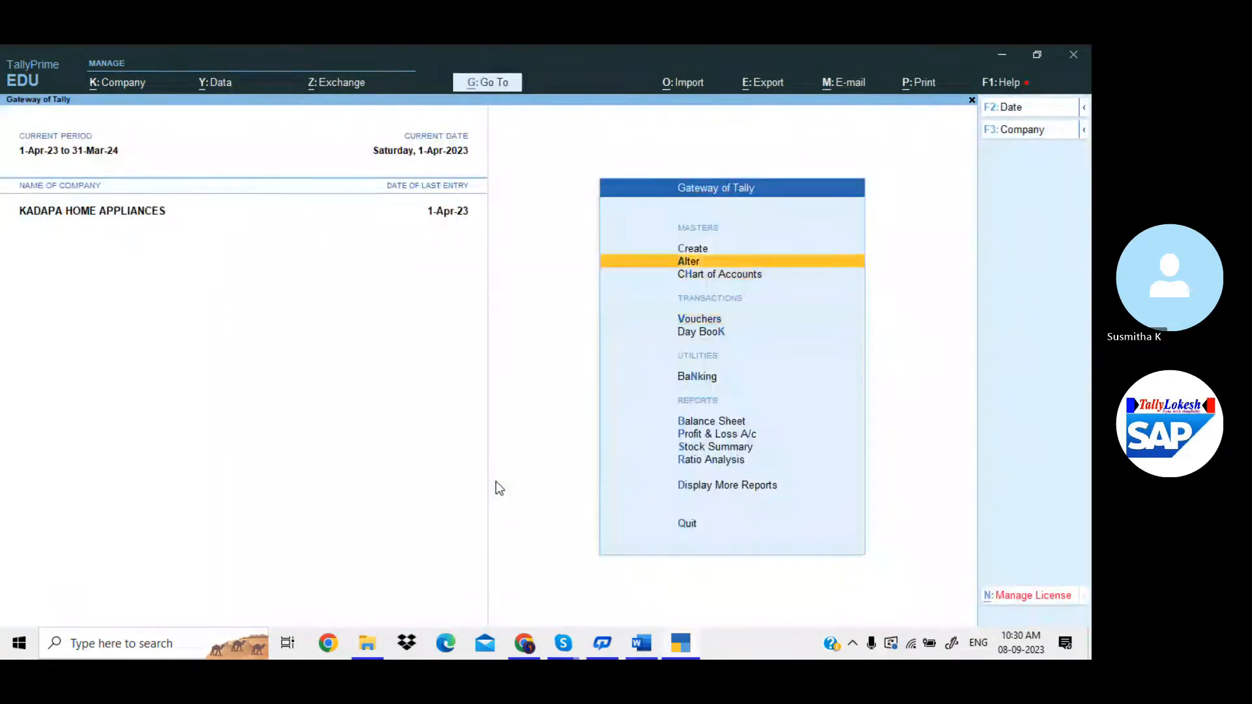
{"action": "key", "text": "Return"}
Pick the Sales voucher type for alteration and go to its Set/alter declaration setting.
{"action": "key", "text": "Down"}
{"action": "key", "text": "Down"}
{"action": "key", "text": "Down"}
{"action": "key", "text": "Return"}
{"action": "type", "text": "Sa"}
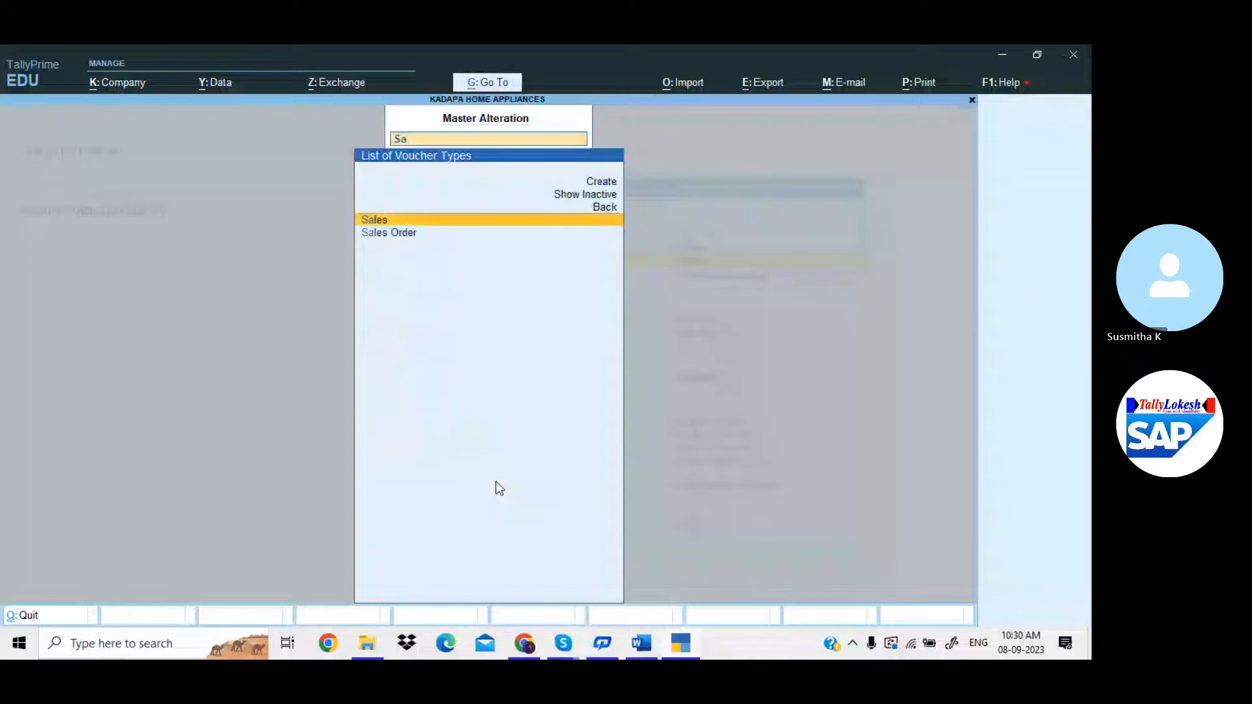
{"action": "key", "text": "Return"}
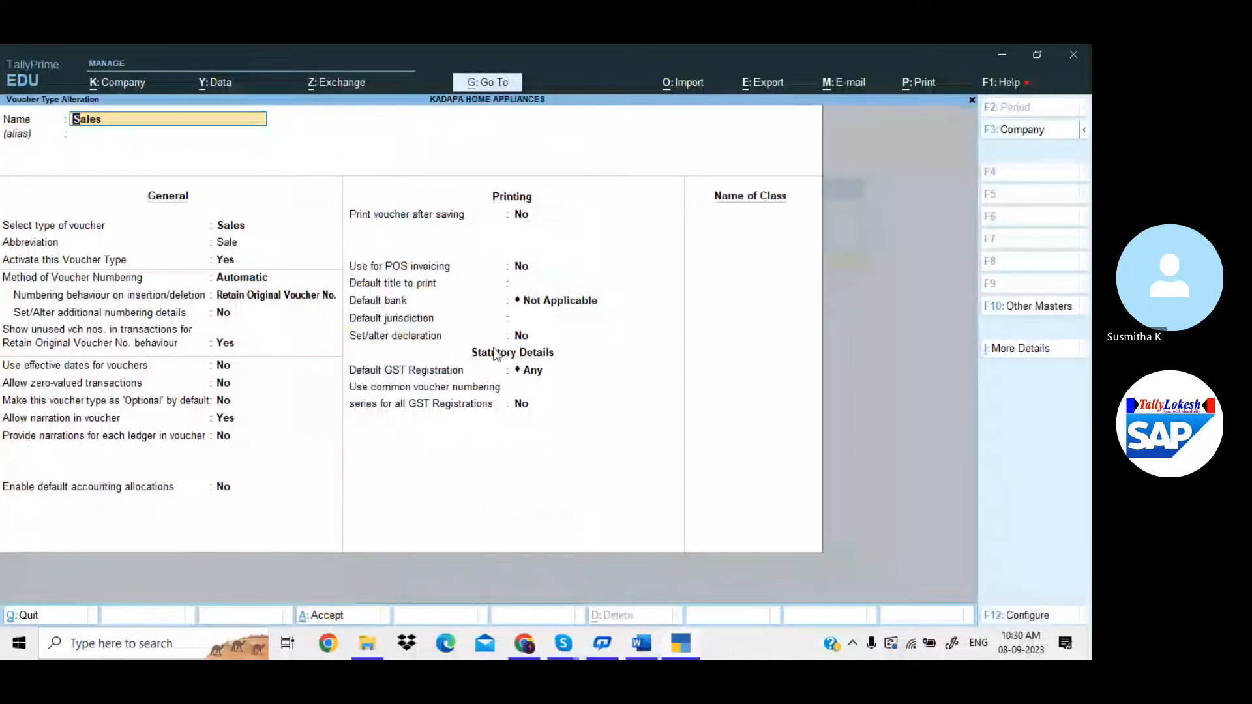
{"action": "left_click", "coordinate": [383, 343]}
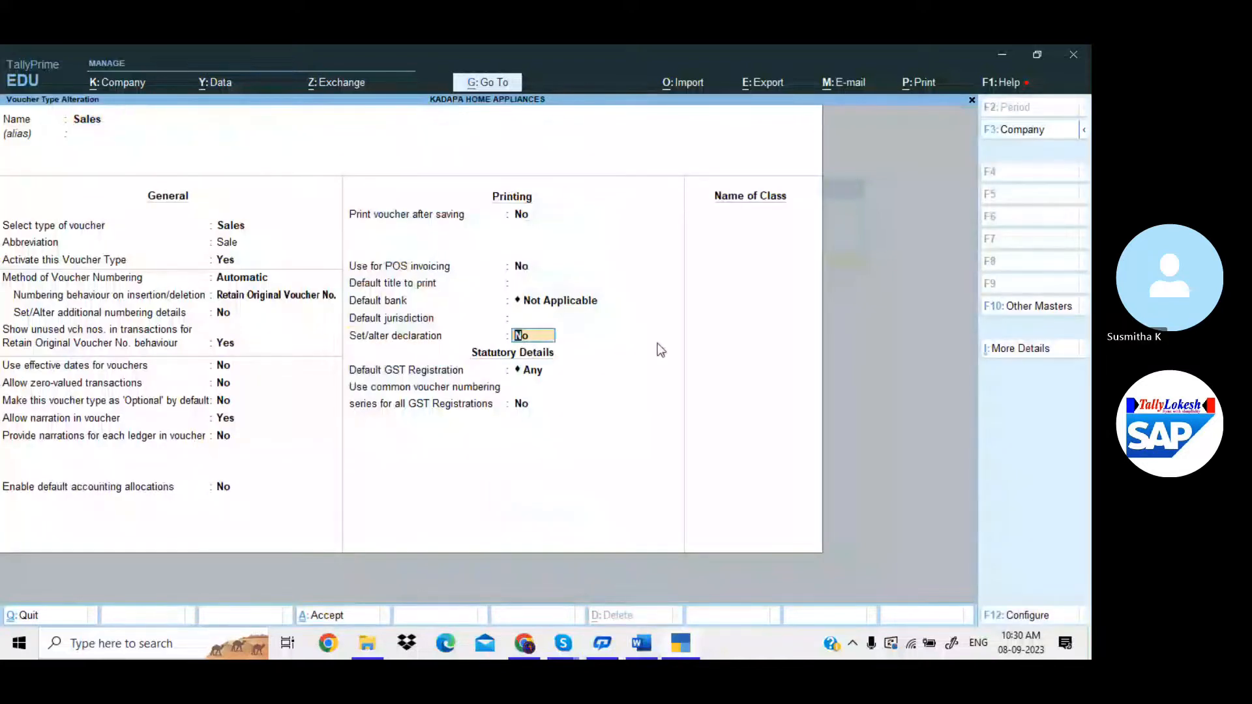
Enable the declaration and replace the default text with a message refusing returns on purchased products.
{"action": "key", "text": "y"}
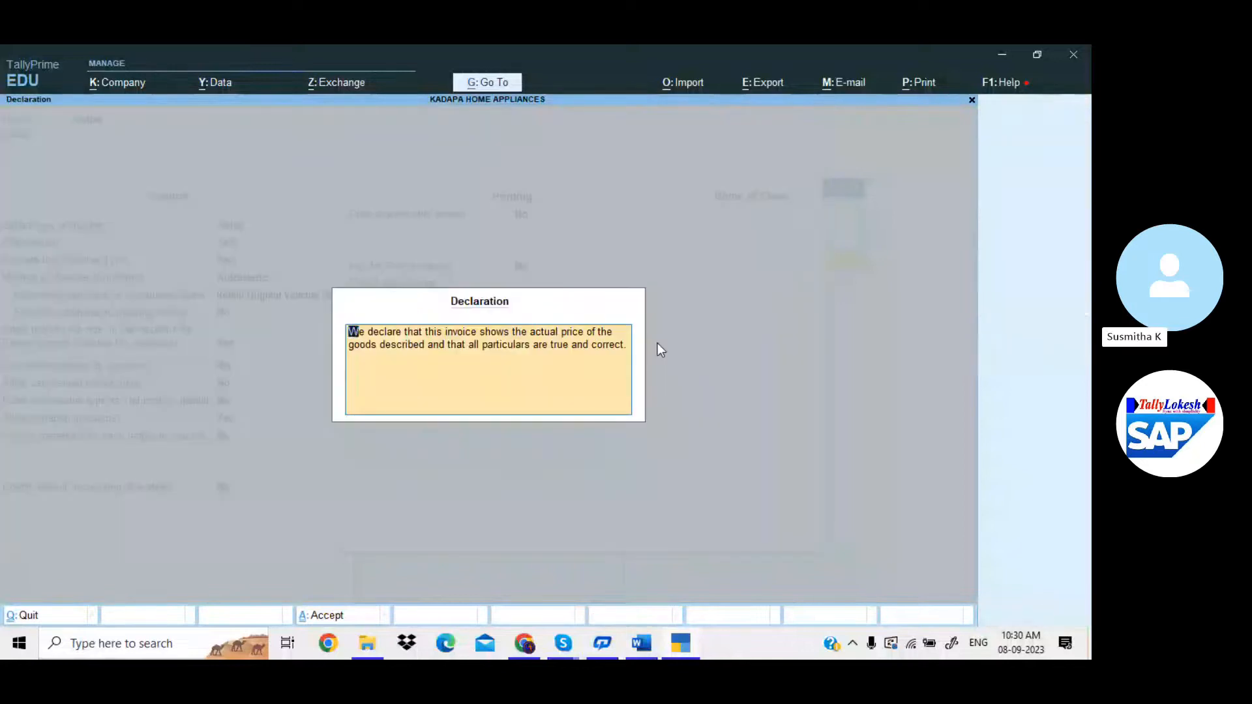
{"action": "key", "text": "BackSpace"}
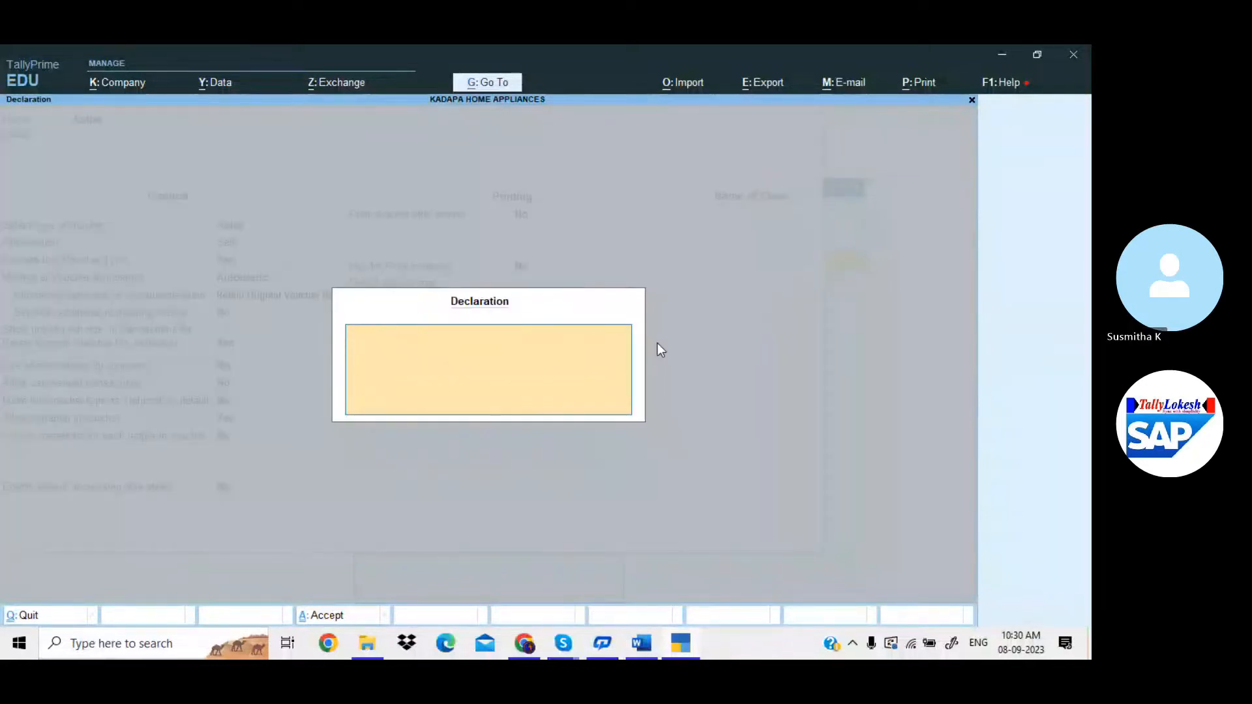
{"action": "type", "text": "When any"}
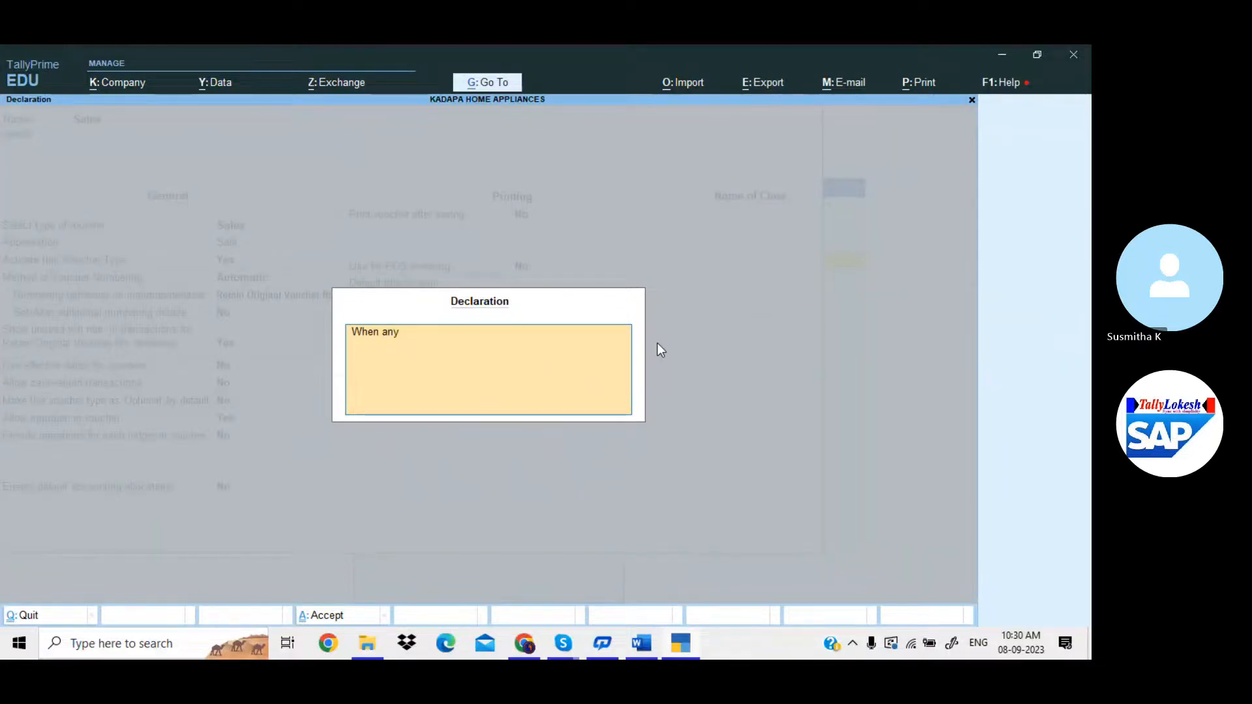
{"action": "type", "text": " customer purchase a p"}
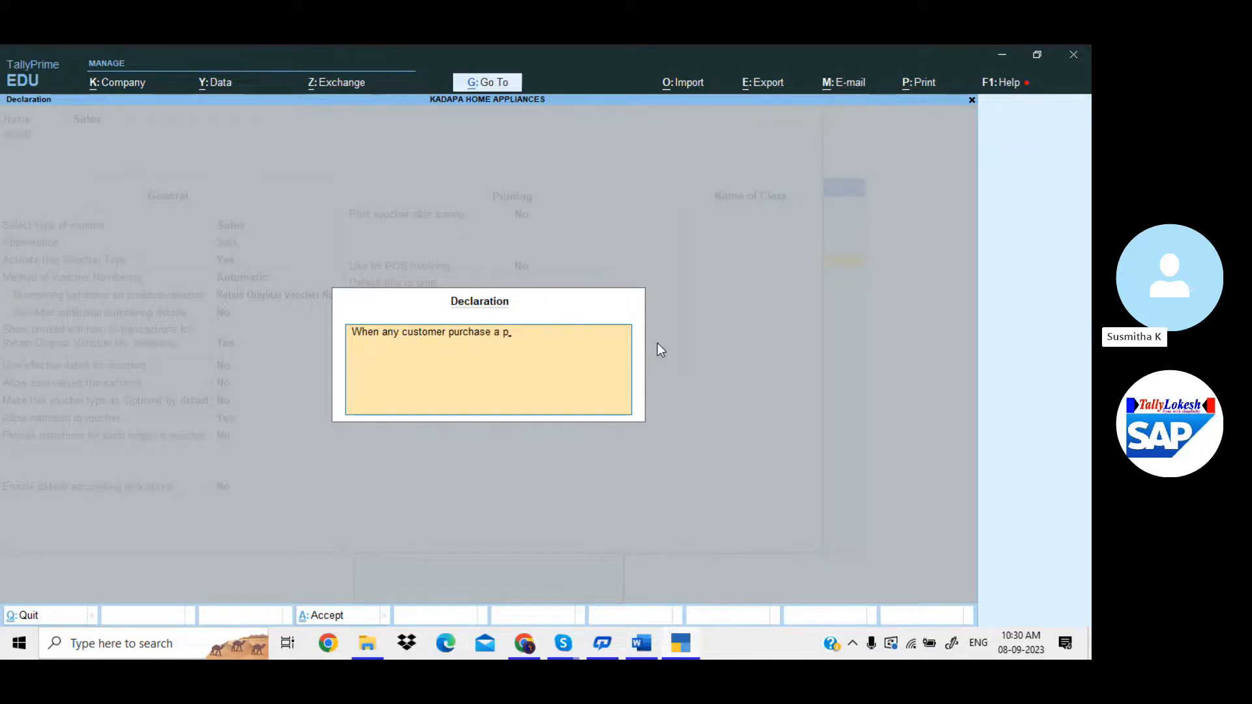
{"action": "type", "text": "roduct"}
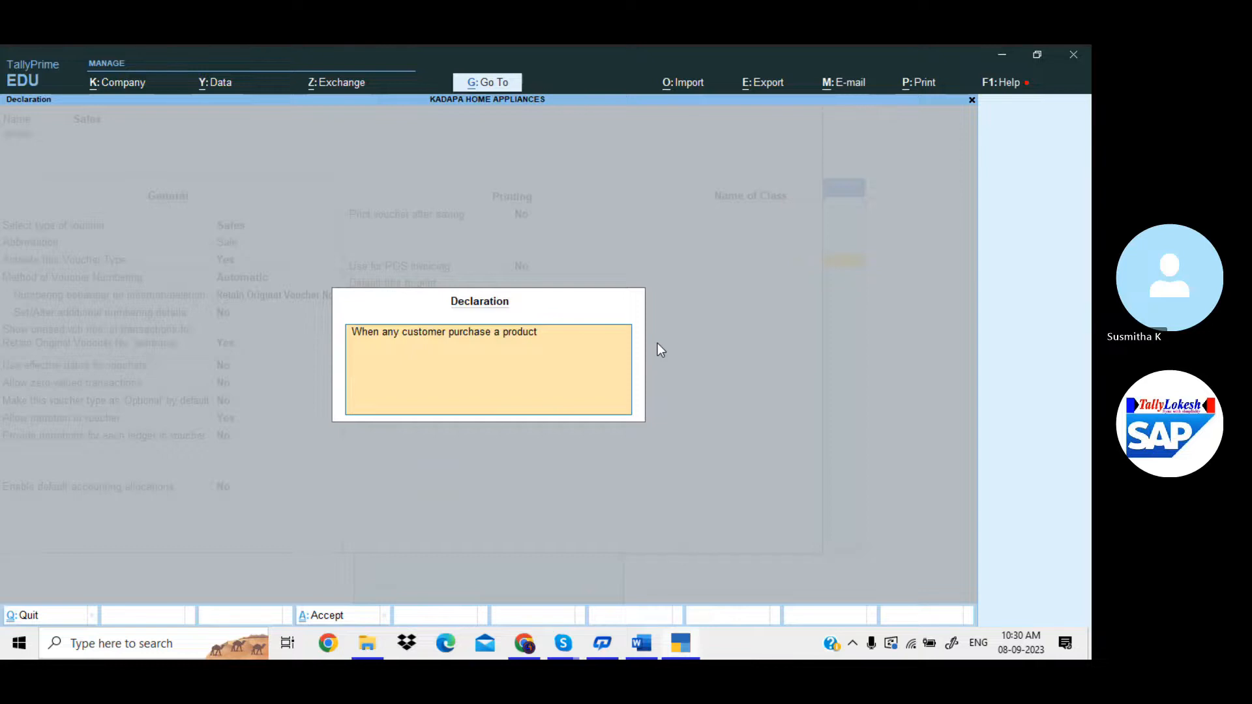
{"action": "type", "text": "from us"}
{"action": "type", "text": " age"}
{"action": "key", "text": "BackSpace"}
{"action": "key", "text": "BackSpace"}
{"action": "type", "text": "fter we"}
{"action": "type", "text": " dont"}
{"action": "type", "text": " w"}
{"action": "type", "text": "ant to"}
{"action": "type", "text": " take retrun"}
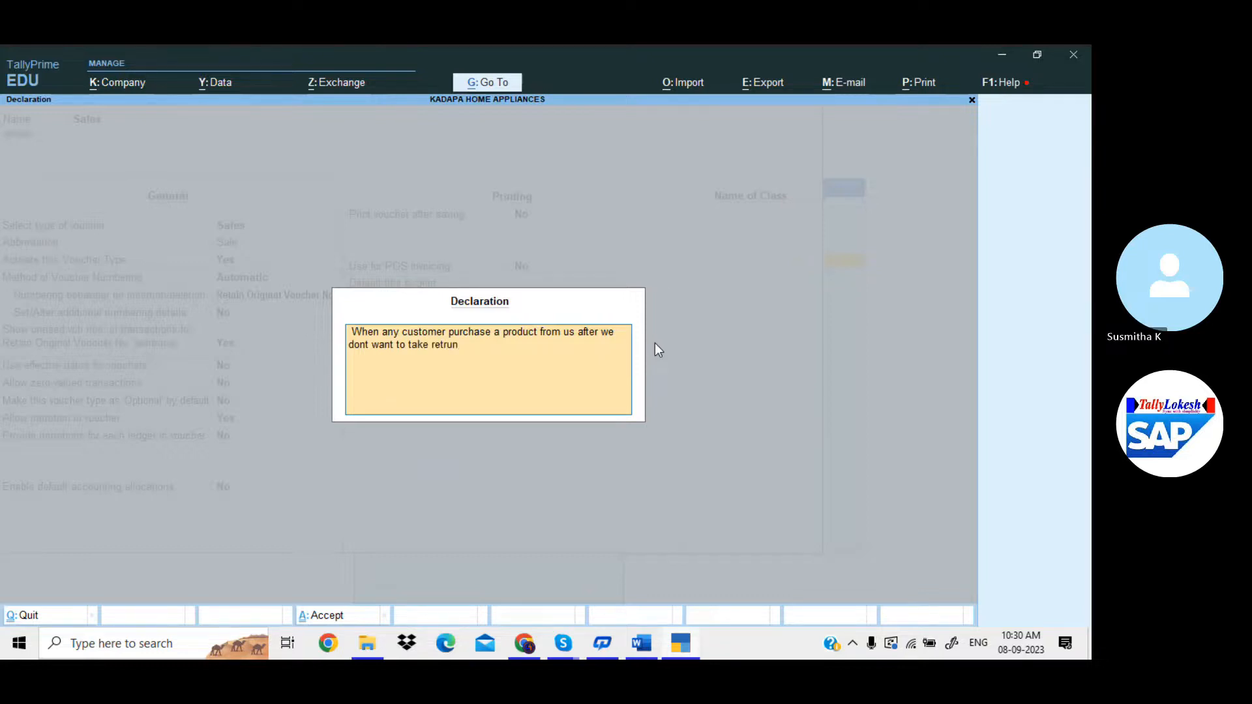
{"action": "key", "text": "BackSpace"}
{"action": "key", "text": "BackSpace"}
{"action": "key", "text": "BackSpace"}
{"action": "type", "text": "urn from that product"}
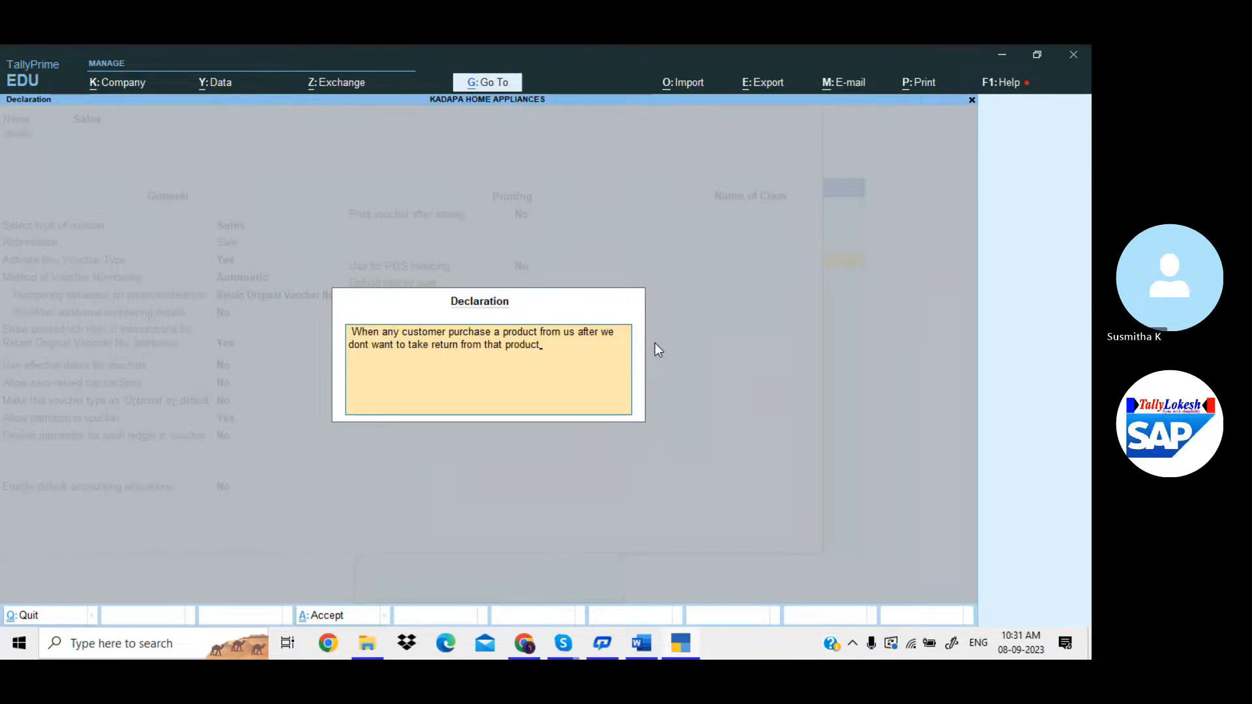
Save the Sales voucher type, then open Day Book sales voucher 3 for Ganesh Merchants for printing.
{"action": "key", "text": "Return"}
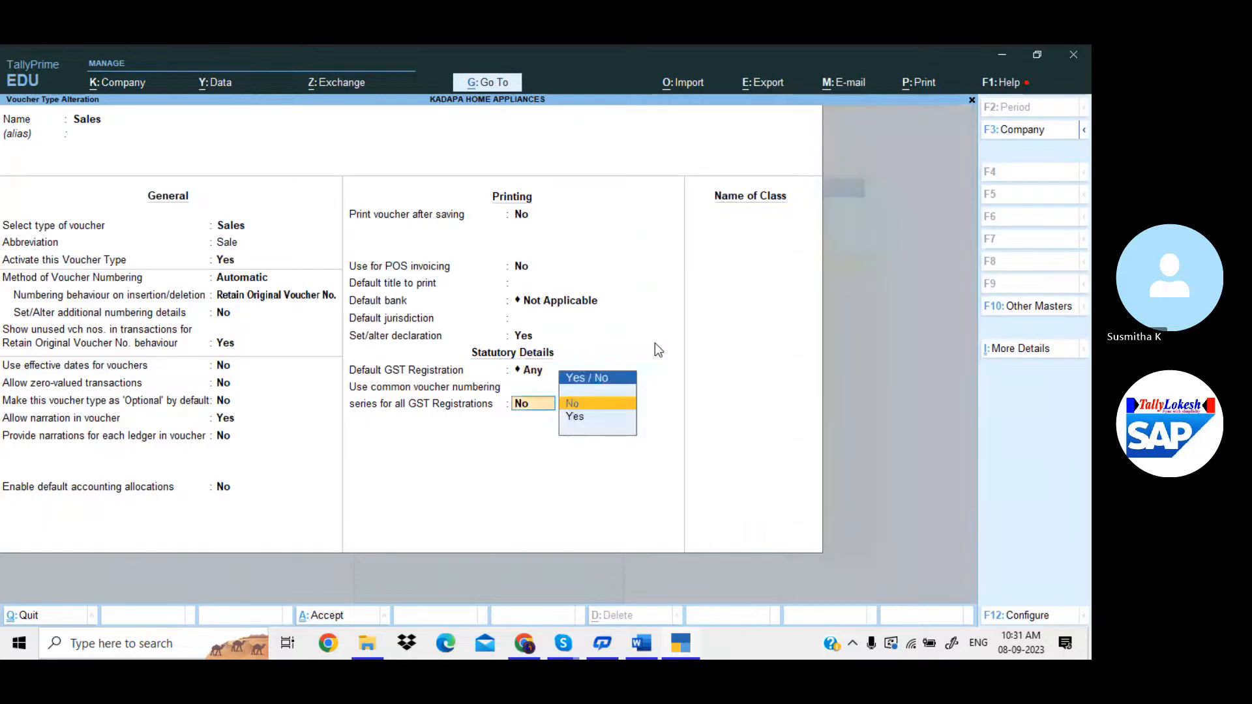
{"action": "key", "text": "Return"}
{"action": "key", "text": "Return"}
{"action": "key", "text": "Escape"}
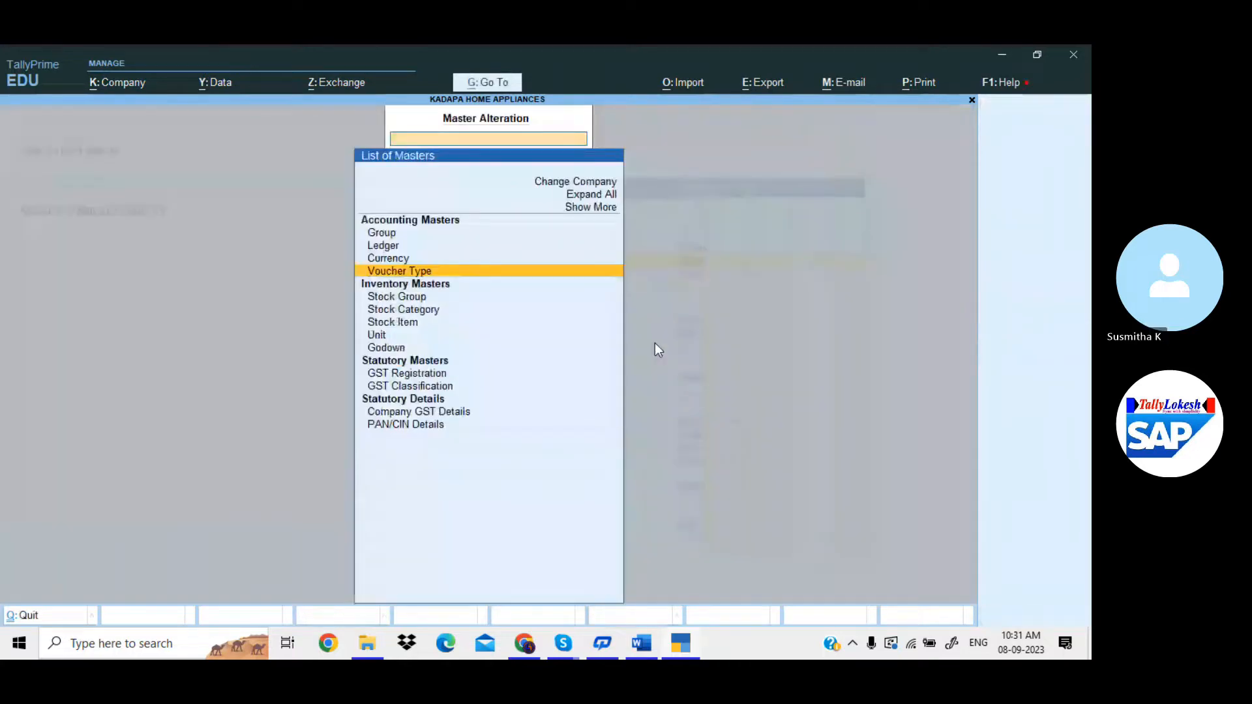
{"action": "key", "text": "Escape"}
{"action": "key", "text": "Return"}
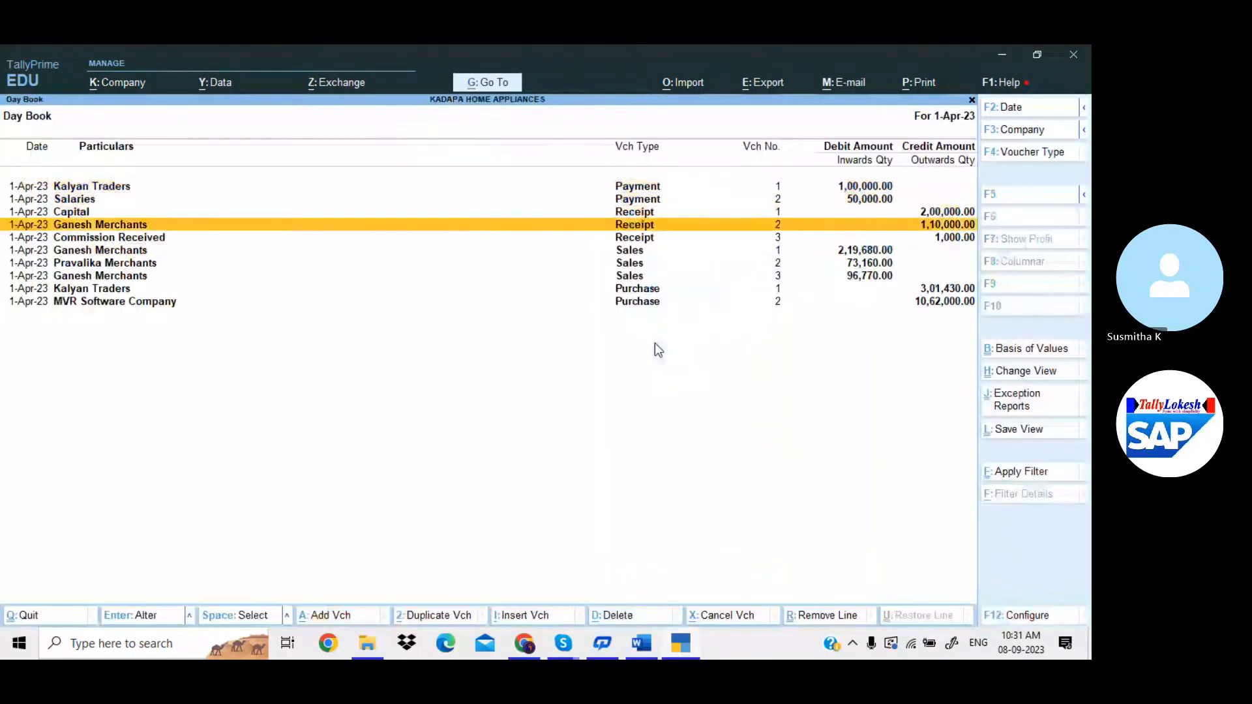
{"action": "key", "text": "Return"}
{"action": "key", "text": "ctrl+p"}
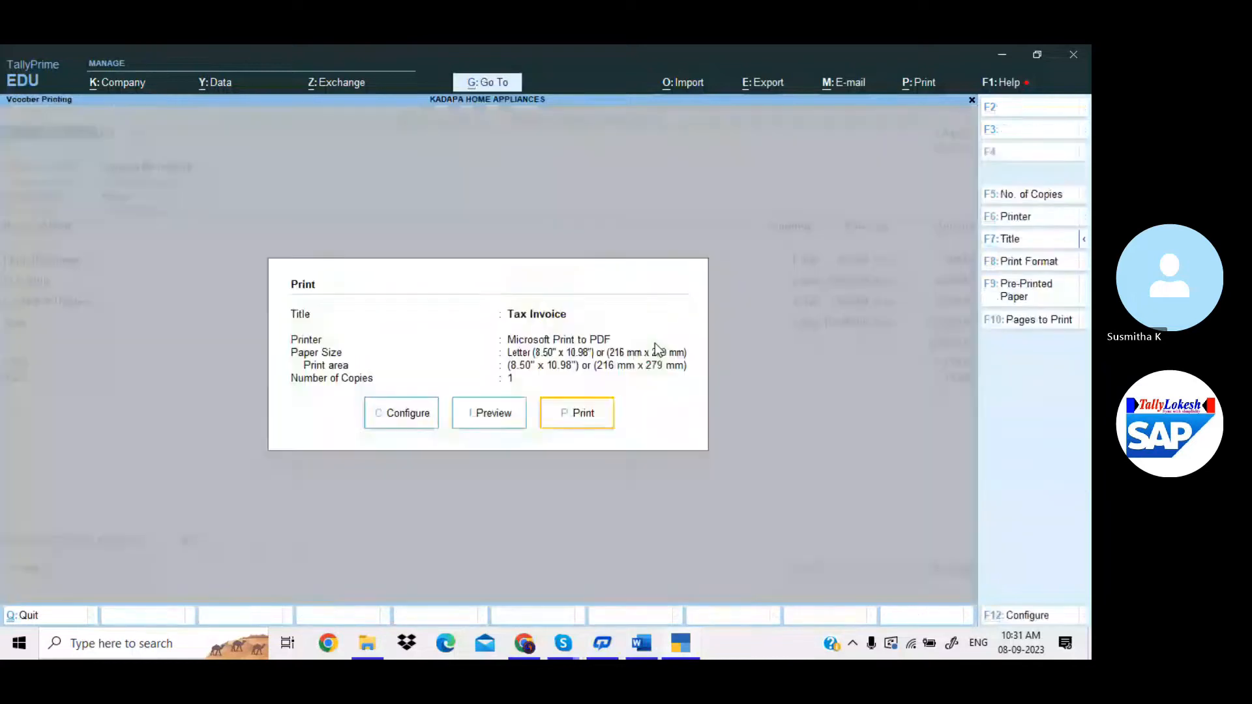
Preview invoice 3 zoomed in, checking the no-returns declaration in the footer, then close the preview.
{"action": "key", "text": "i"}
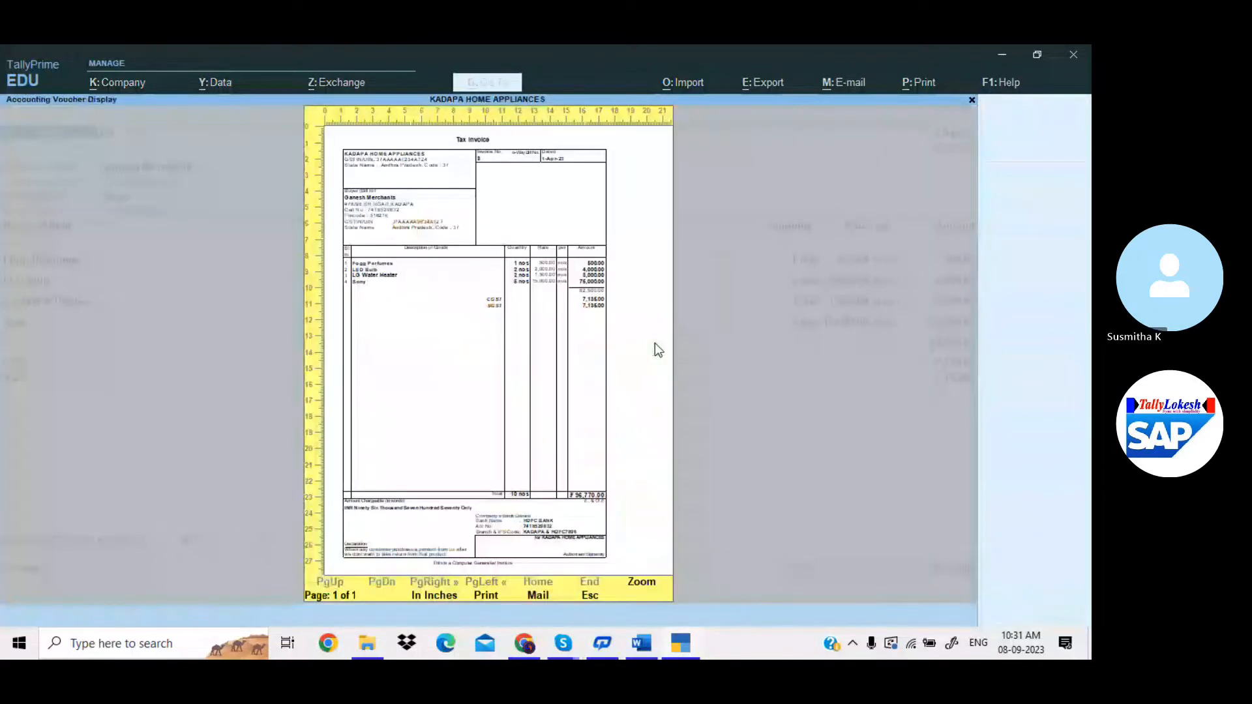
{"action": "left_click", "coordinate": [654, 343]}
{"action": "scroll", "coordinate": [459, 330], "scroll_direction": "down", "scroll_amount": 5}
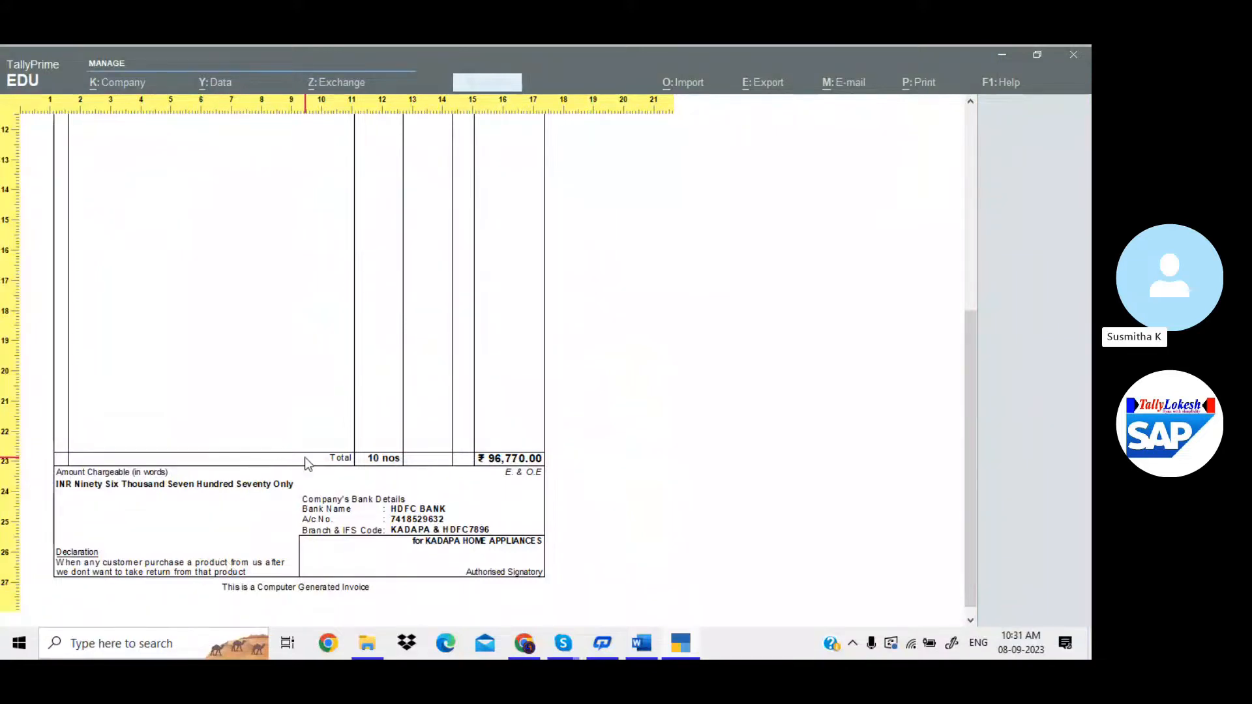
{"action": "scroll", "coordinate": [350, 469], "scroll_direction": "up", "scroll_amount": 5}
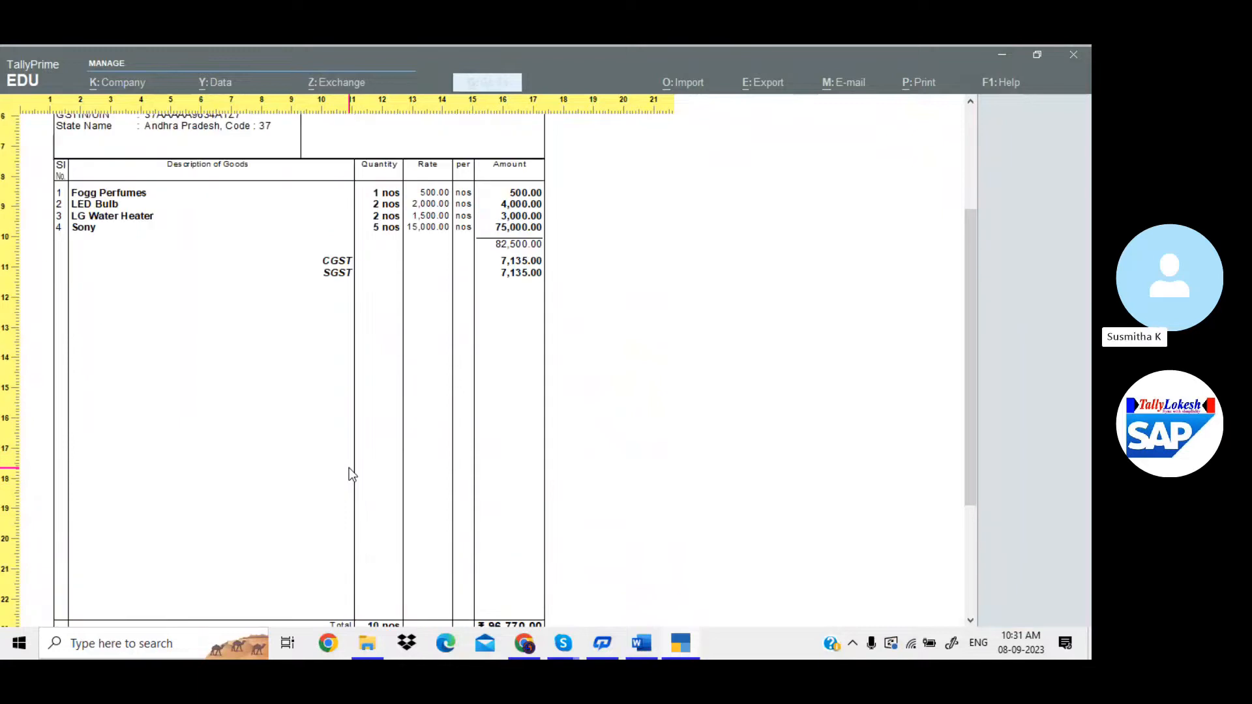
{"action": "scroll", "coordinate": [349, 469], "scroll_direction": "up", "scroll_amount": 5}
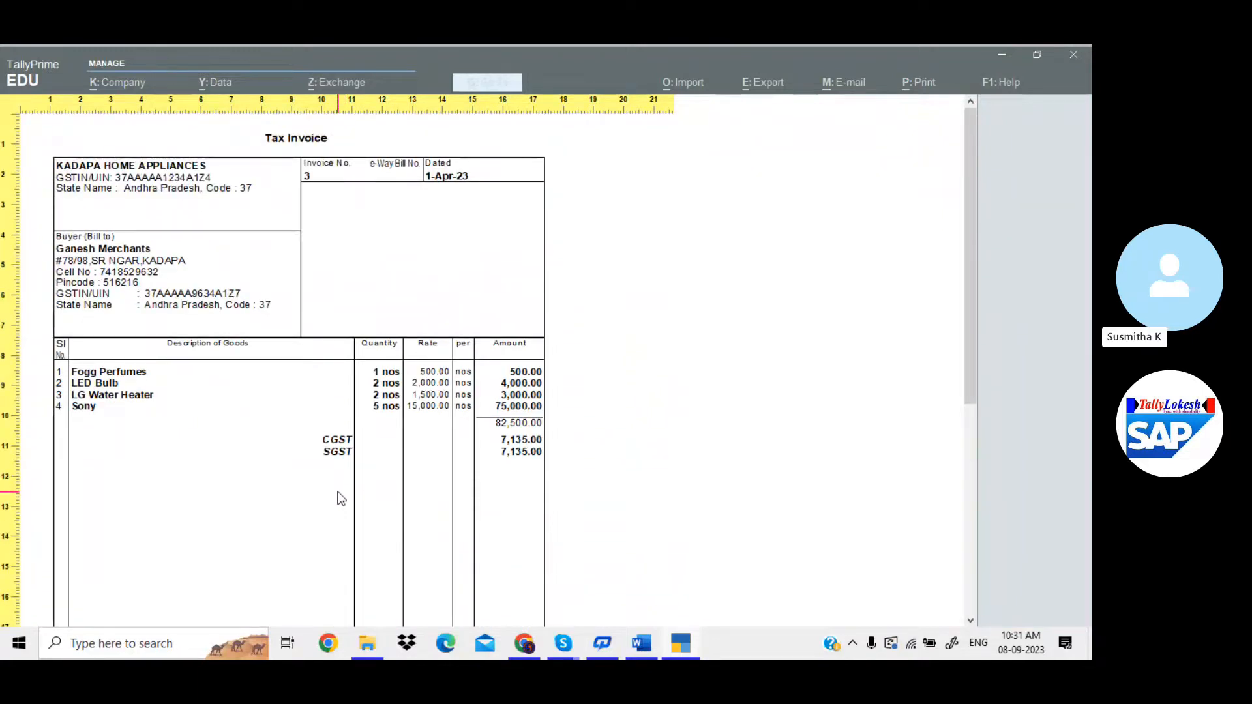
{"action": "key", "text": "Escape"}
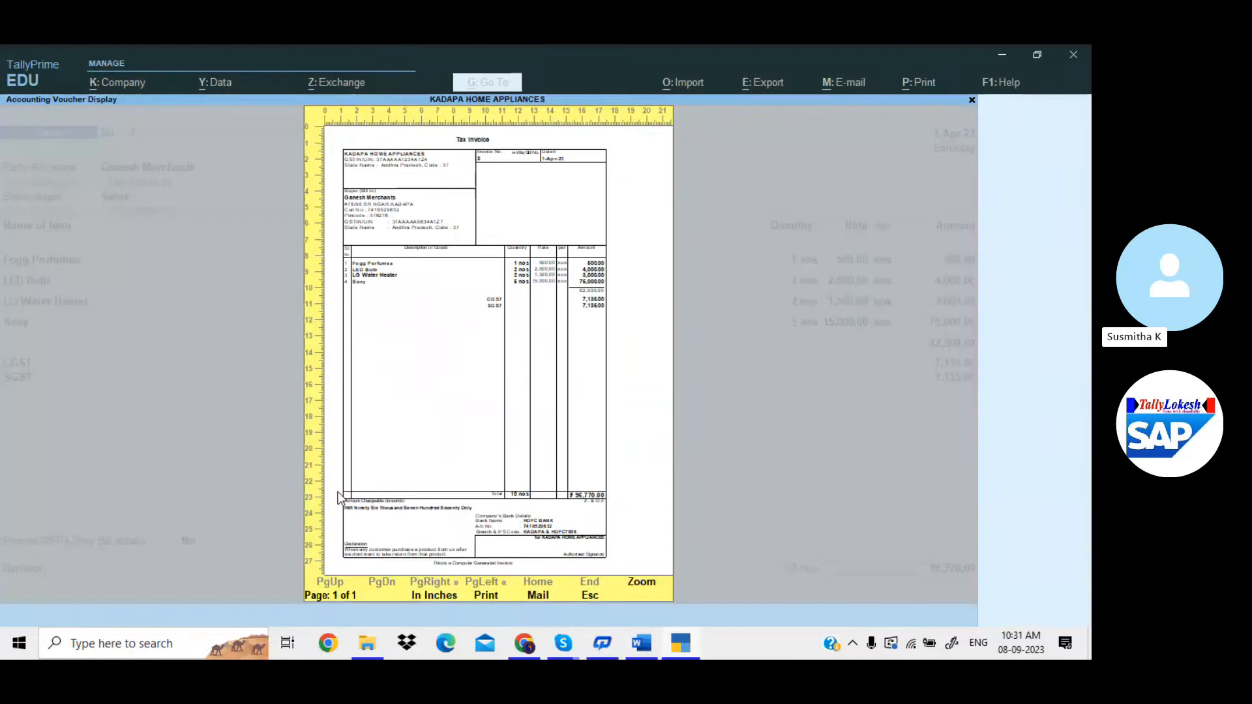
{"action": "key", "text": "Escape"}
{"action": "key", "text": "Escape"}
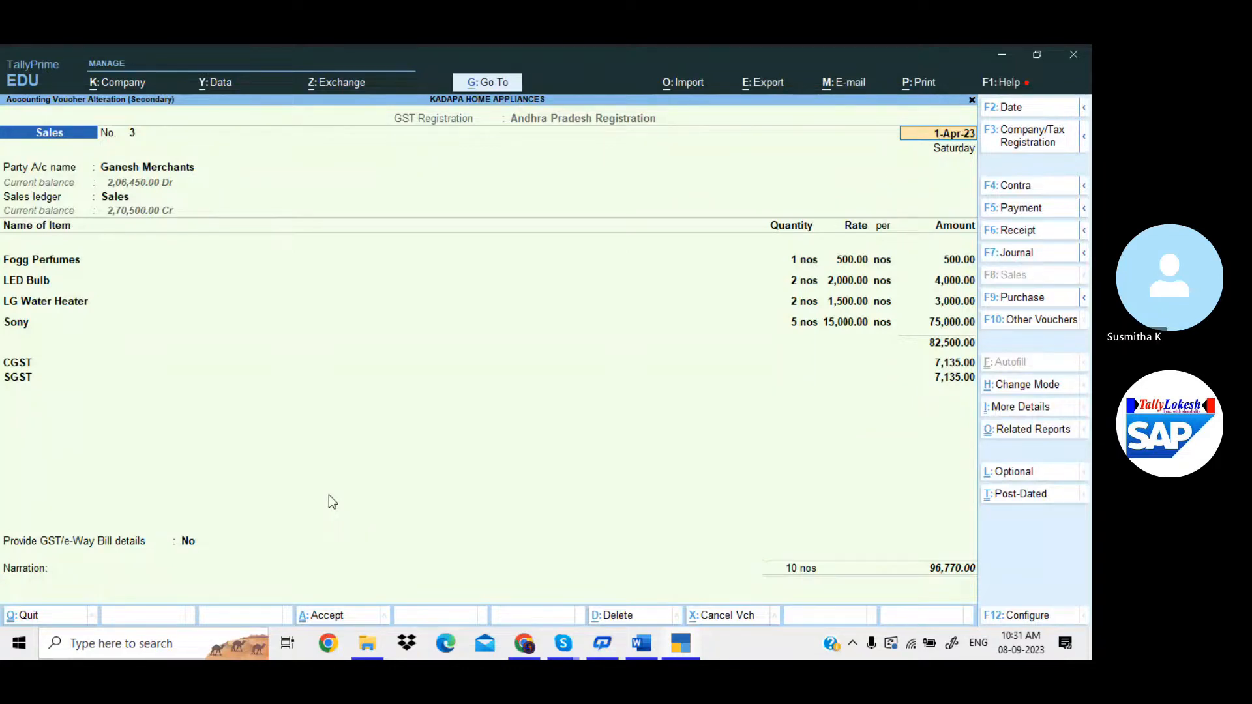
Quit voucher 3 and the Day Book to the Gateway, then switch to the Skype call window.
{"action": "key", "text": "Escape"}
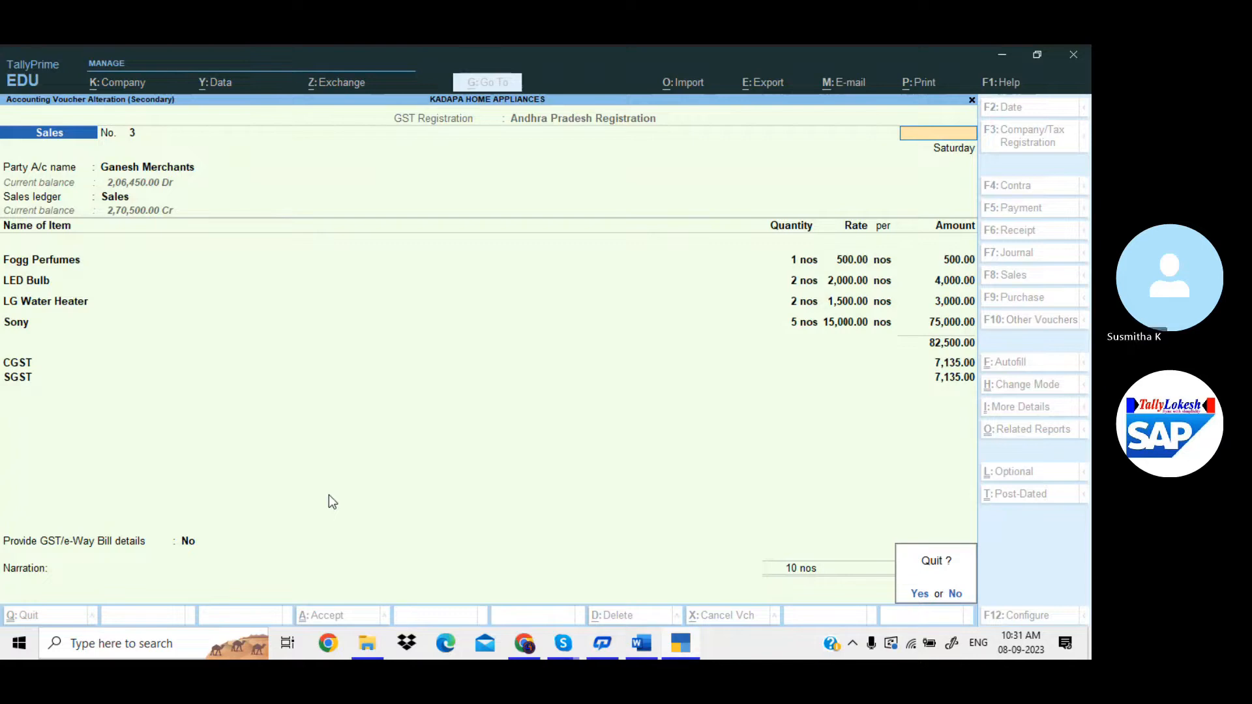
{"action": "key", "text": "y"}
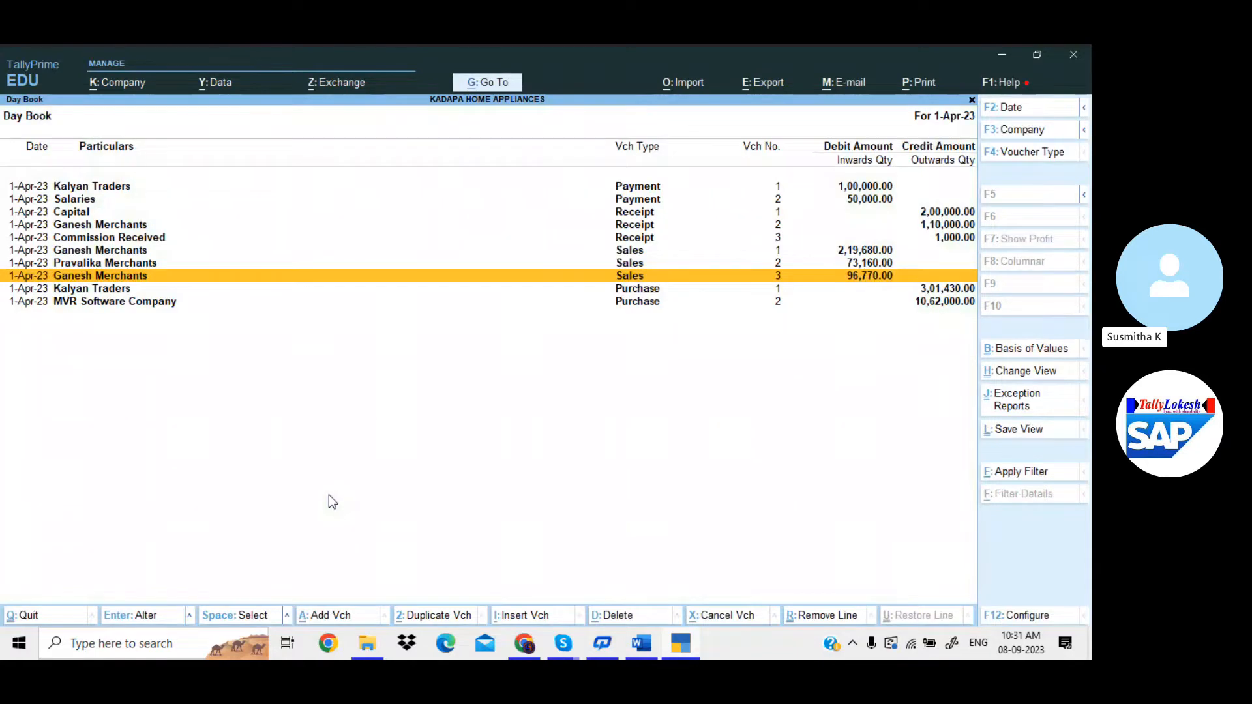
{"action": "key", "text": "Escape"}
{"action": "key", "text": "Return"}
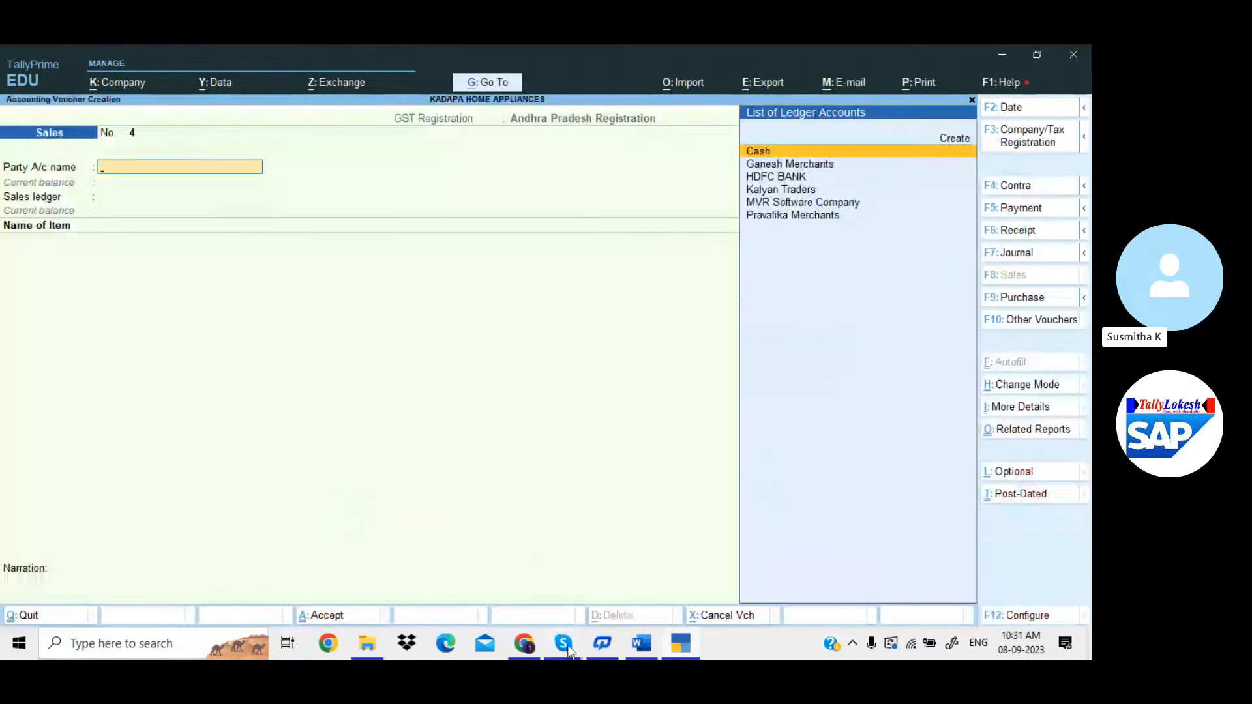
{"action": "mouse_move", "coordinate": [564, 642]}
{"action": "left_click", "coordinate": [545, 579]}
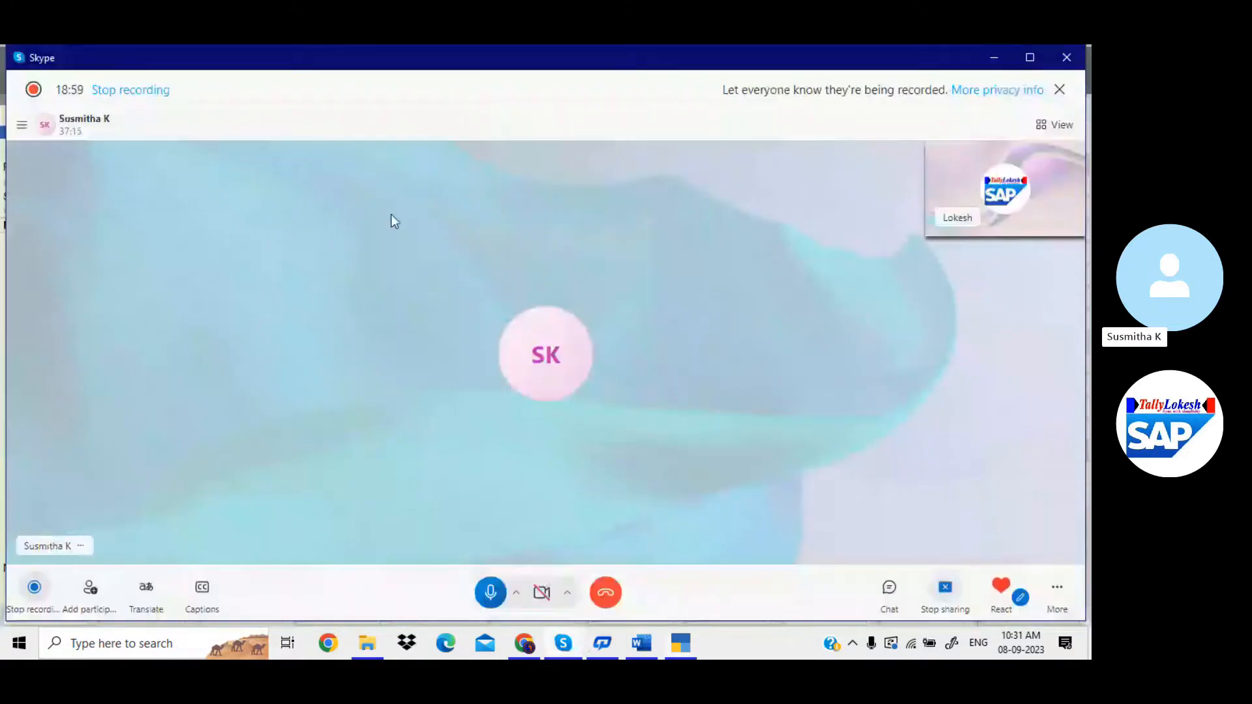